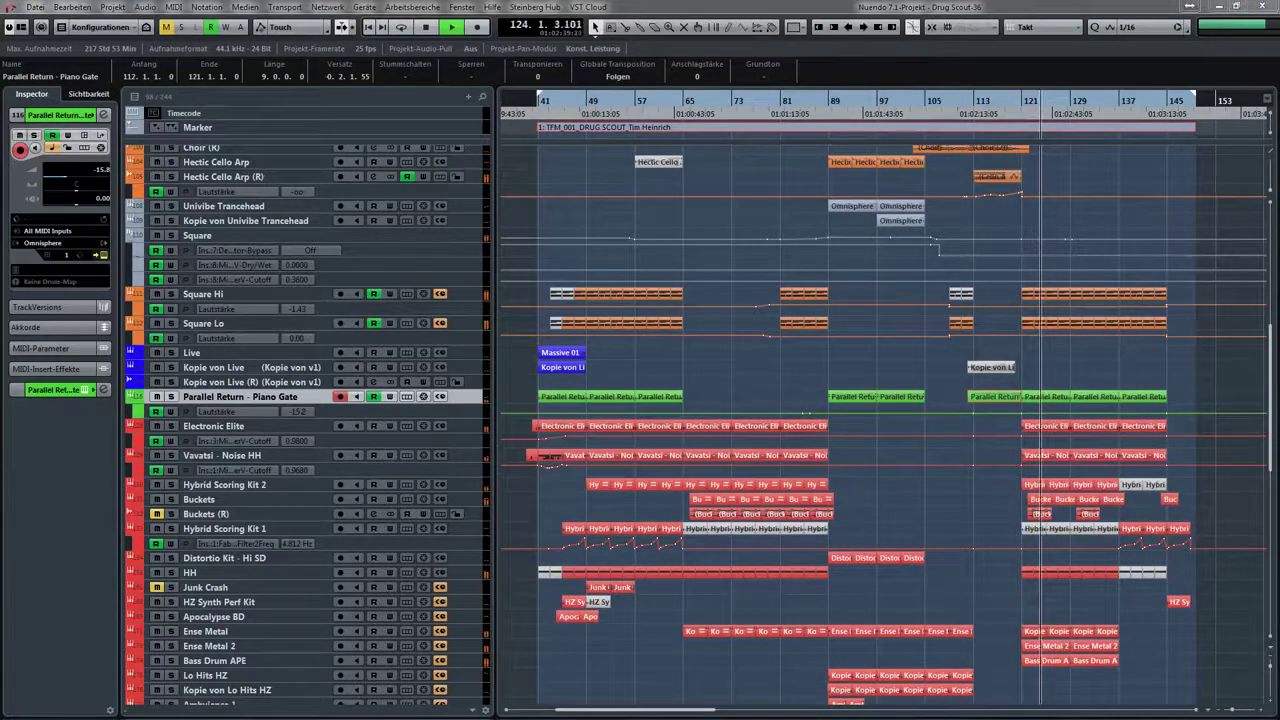
# - View the Omnisphere patch loaded on the Parallel Return - Piano Gate track, and close the instrument window
pyautogui.click(437, 160)
pyautogui.click(690, 266)
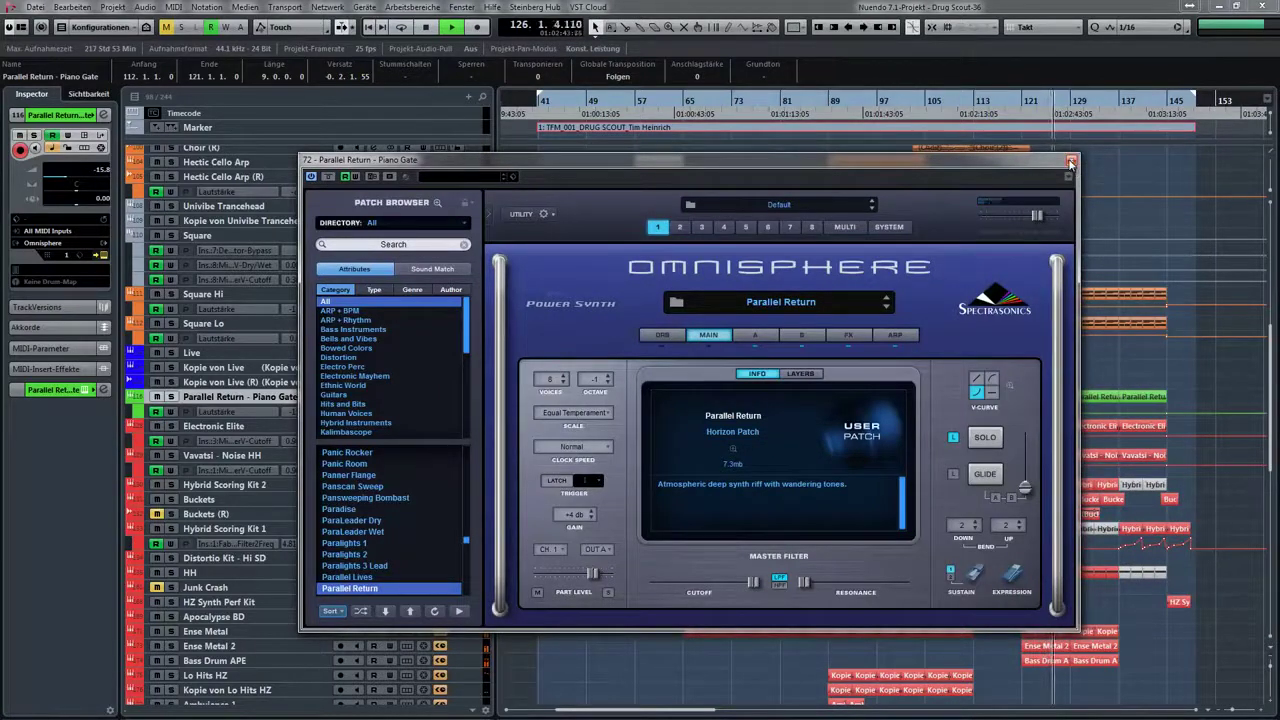
pyautogui.click(1070, 162)
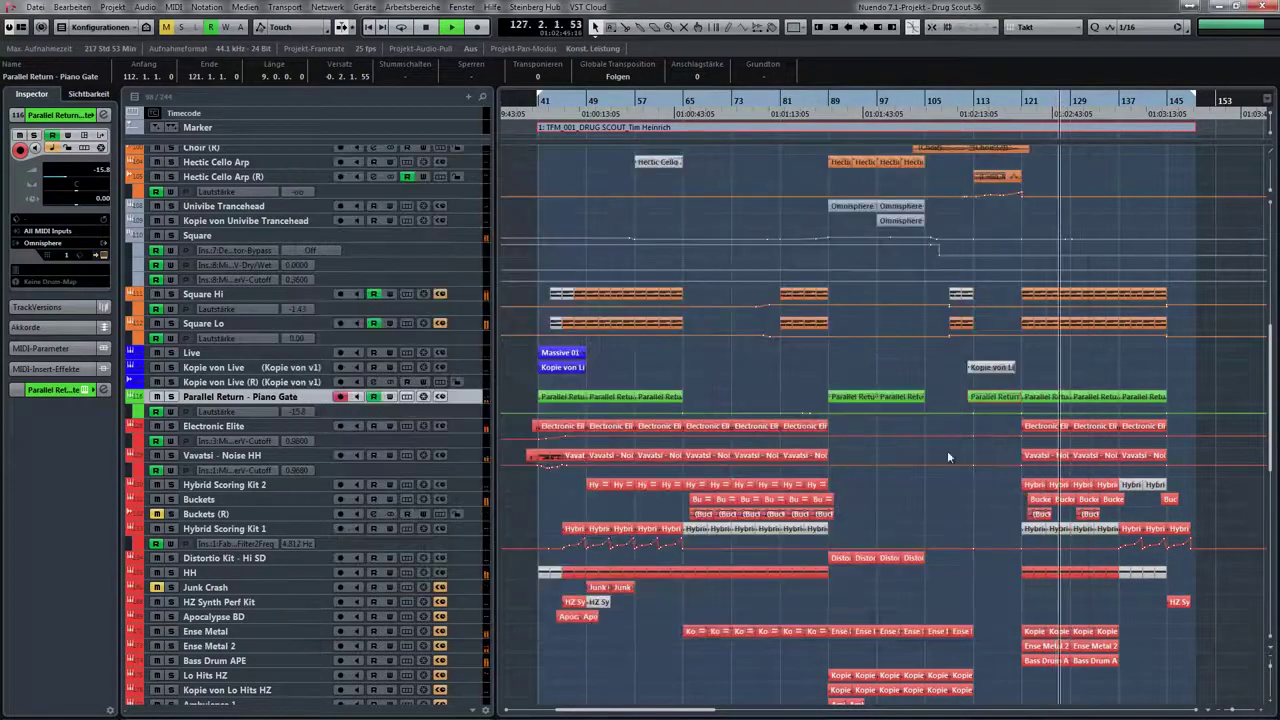
# - Inspect the MIDI notes of the Buckets and Ense Metal 2 parts in the Key Editor, closing each editor
pyautogui.click(1083, 500)
pyautogui.doubleClick(1083, 500)
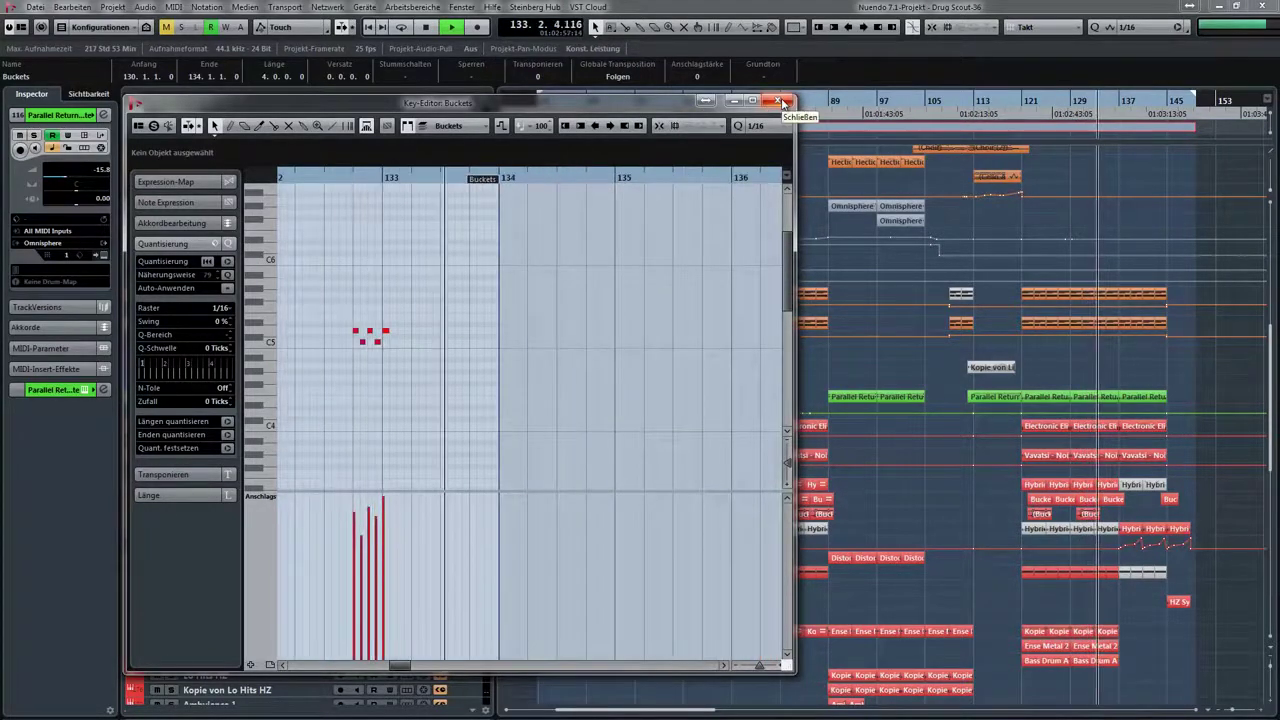
pyautogui.click(784, 103)
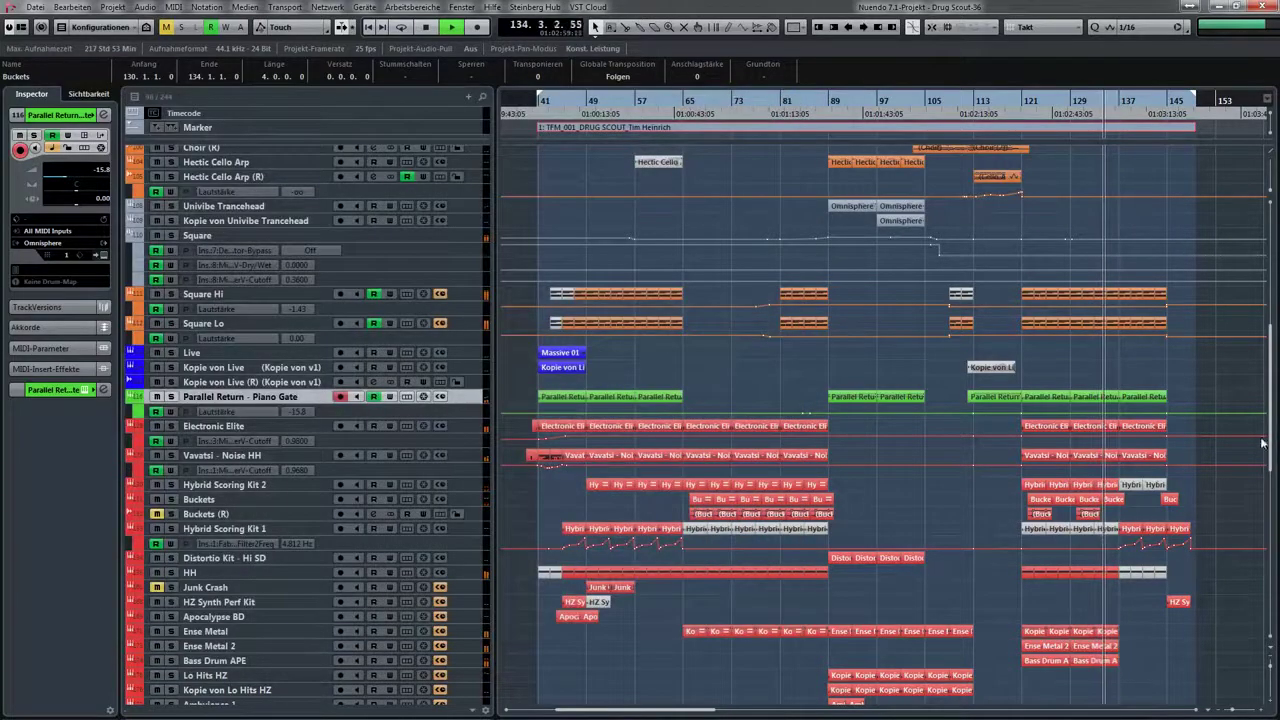
pyautogui.doubleClick(1101, 647)
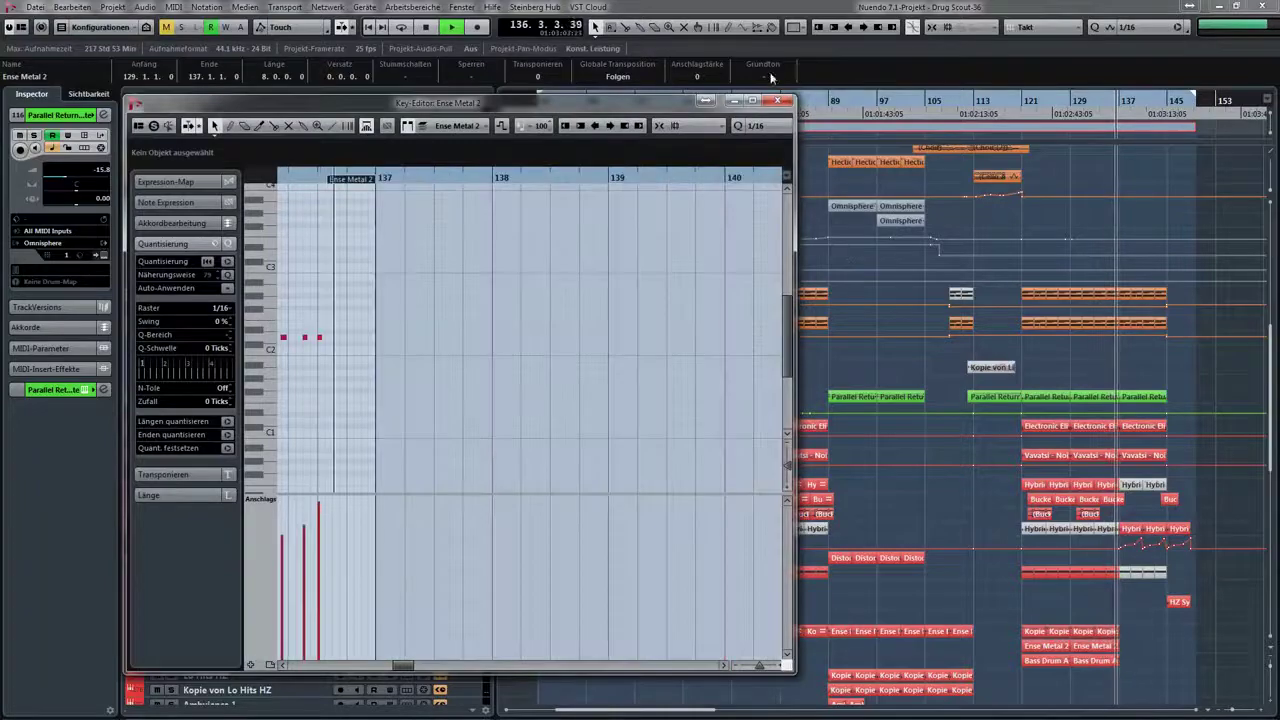
pyautogui.press('Return')
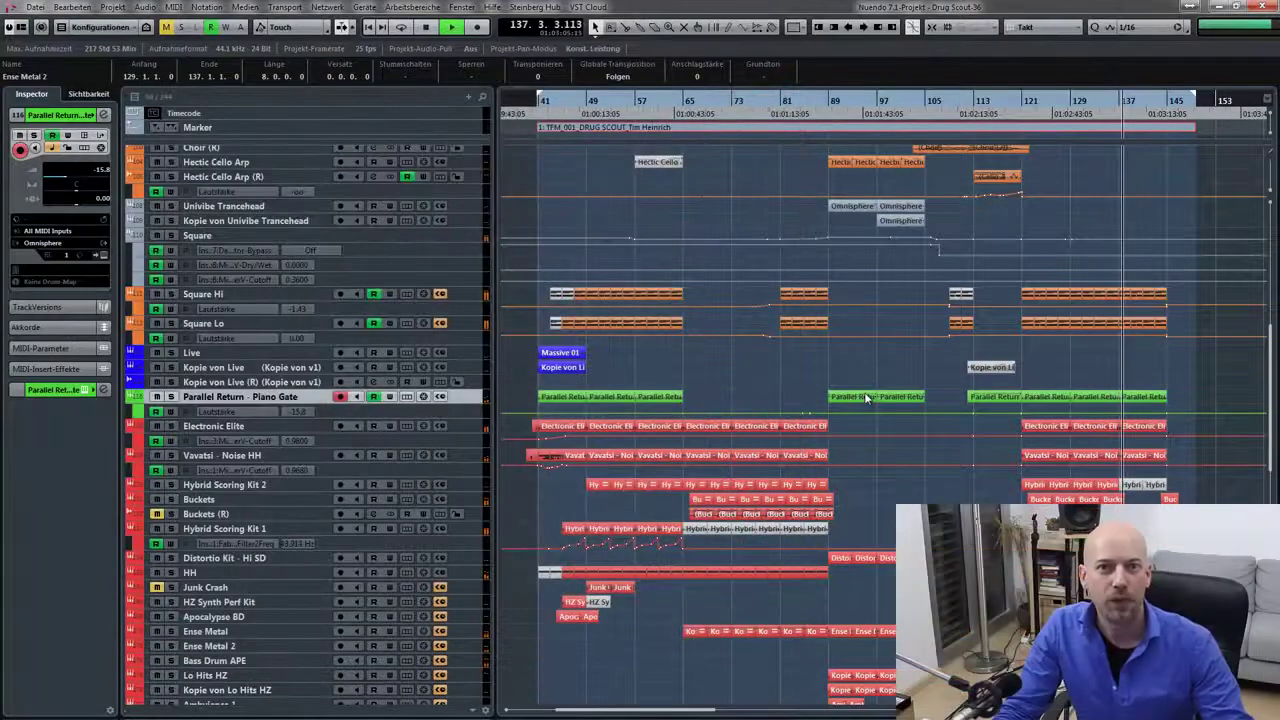
# - Audition the soloed track groups: Volca and bass from bar 49, AEON and melodic tracks from bar 57, drums from bar 65
pyautogui.scroll(-8, 962, 428)
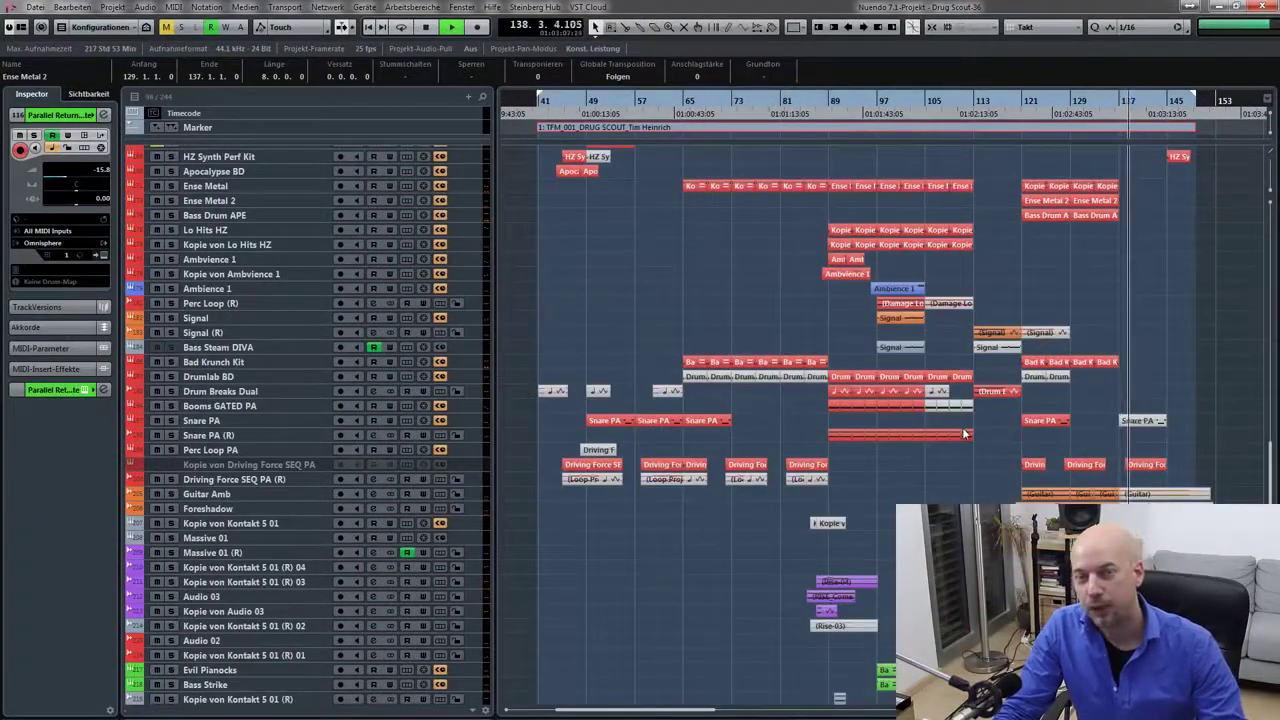
pyautogui.scroll(-2, 964, 432)
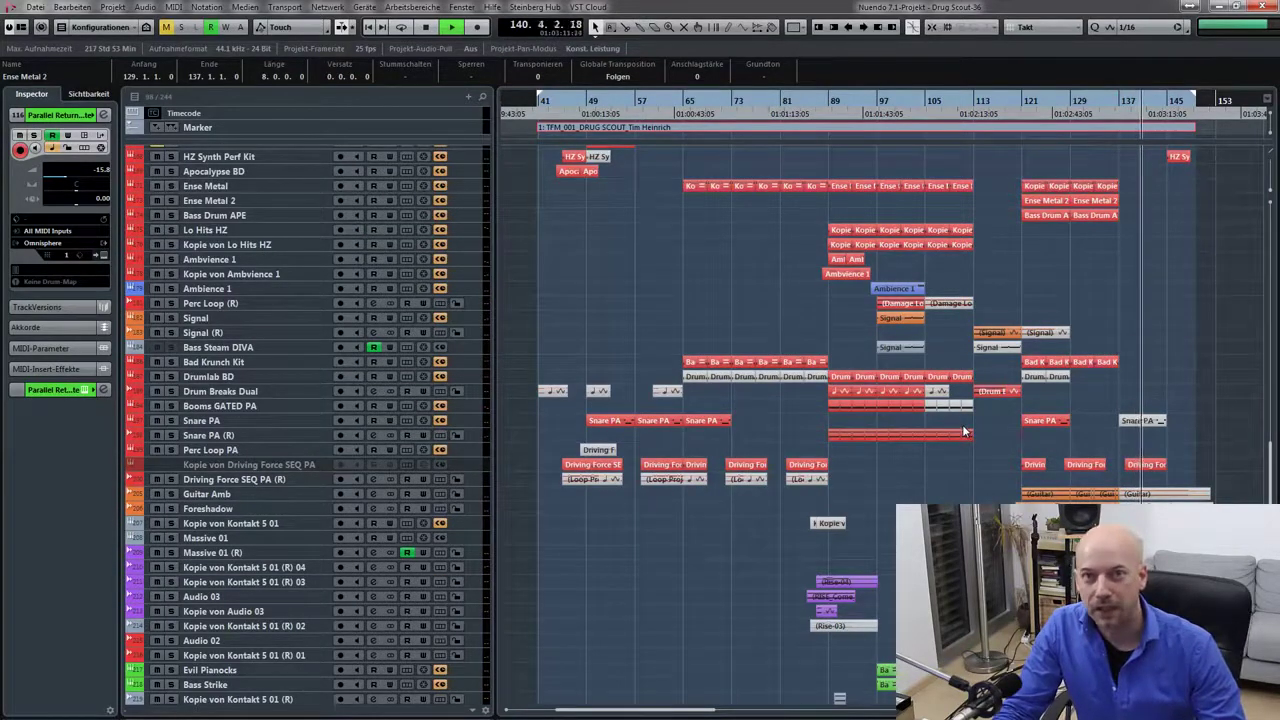
pyautogui.scroll(-3, 965, 432)
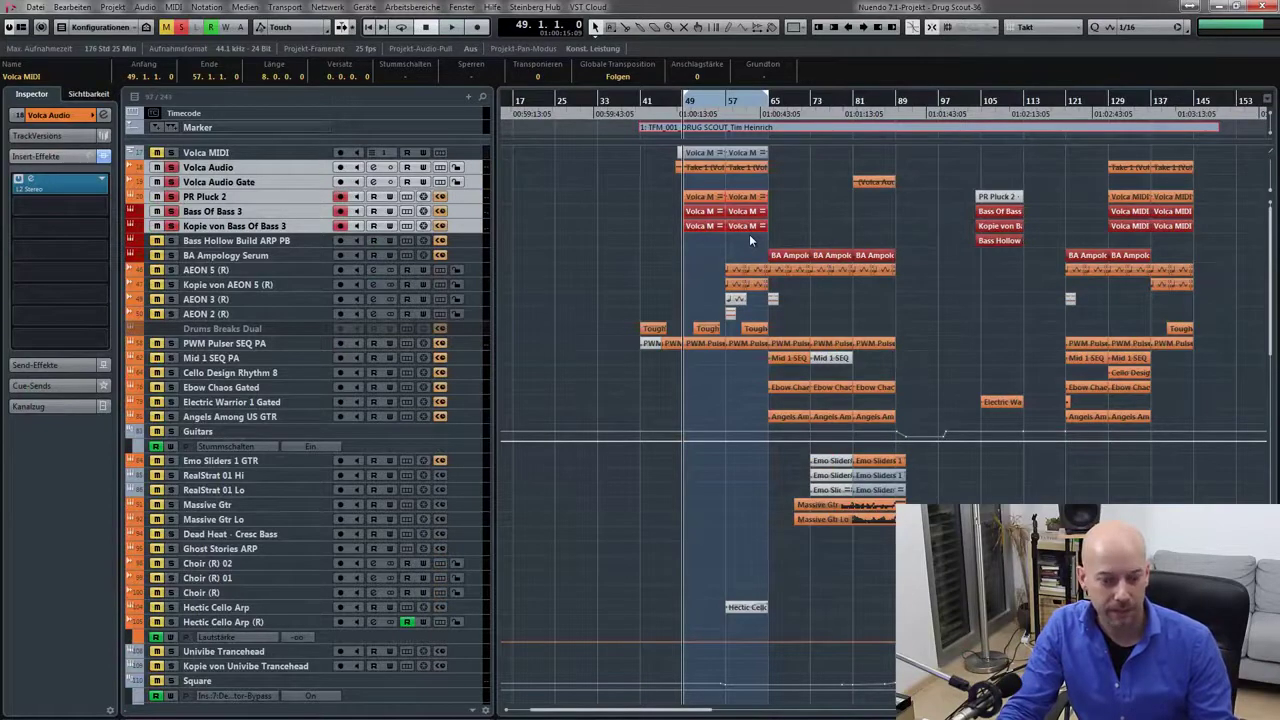
pyautogui.press('space')
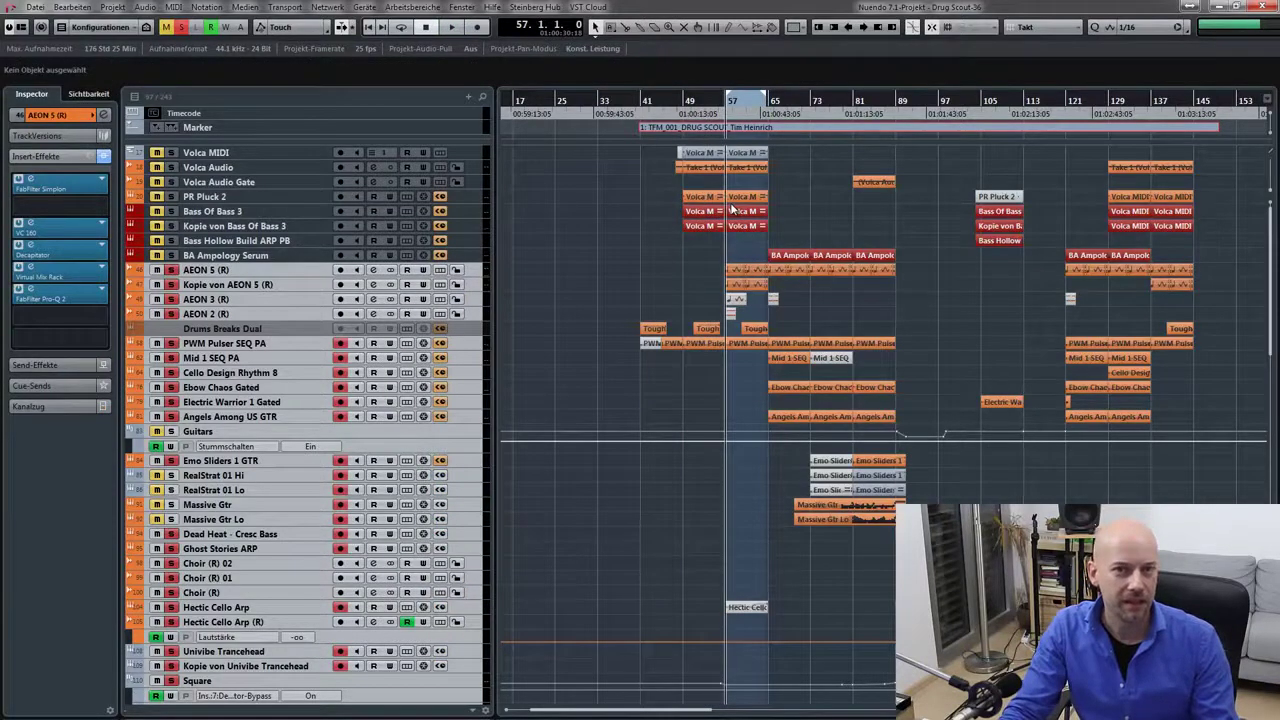
pyautogui.press('space')
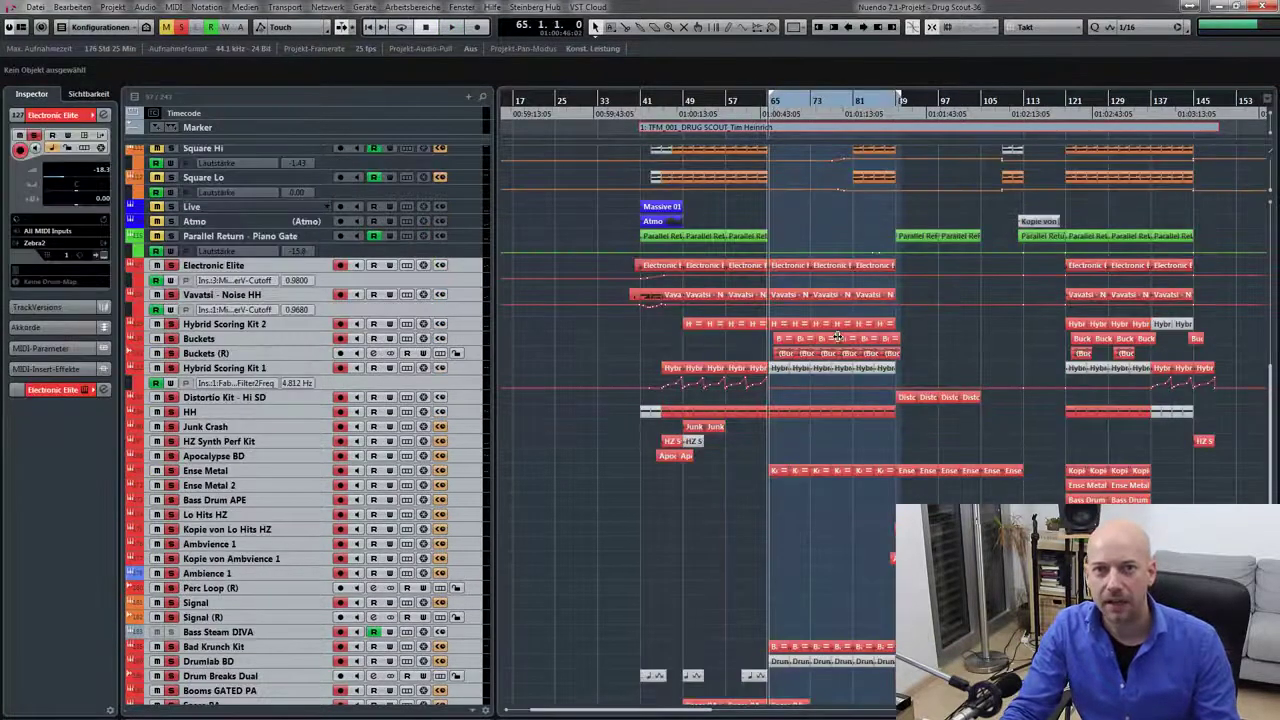
pyautogui.press('space')
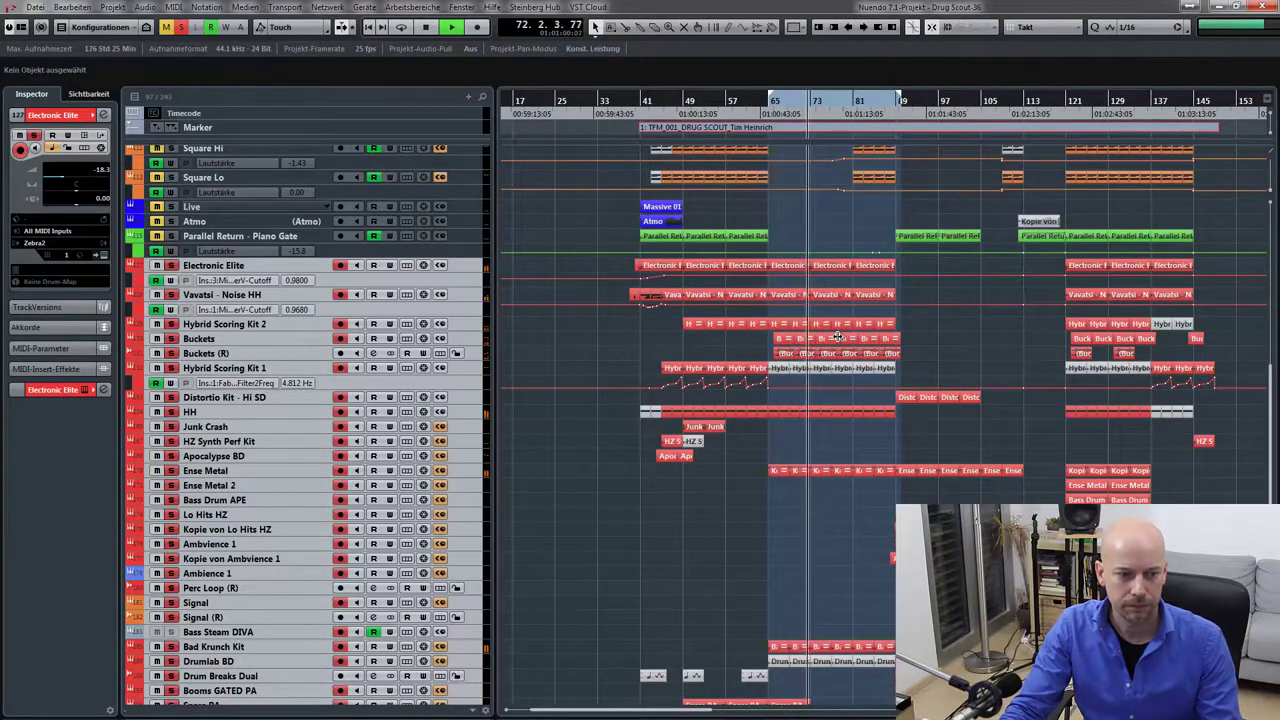
pyautogui.press('space')
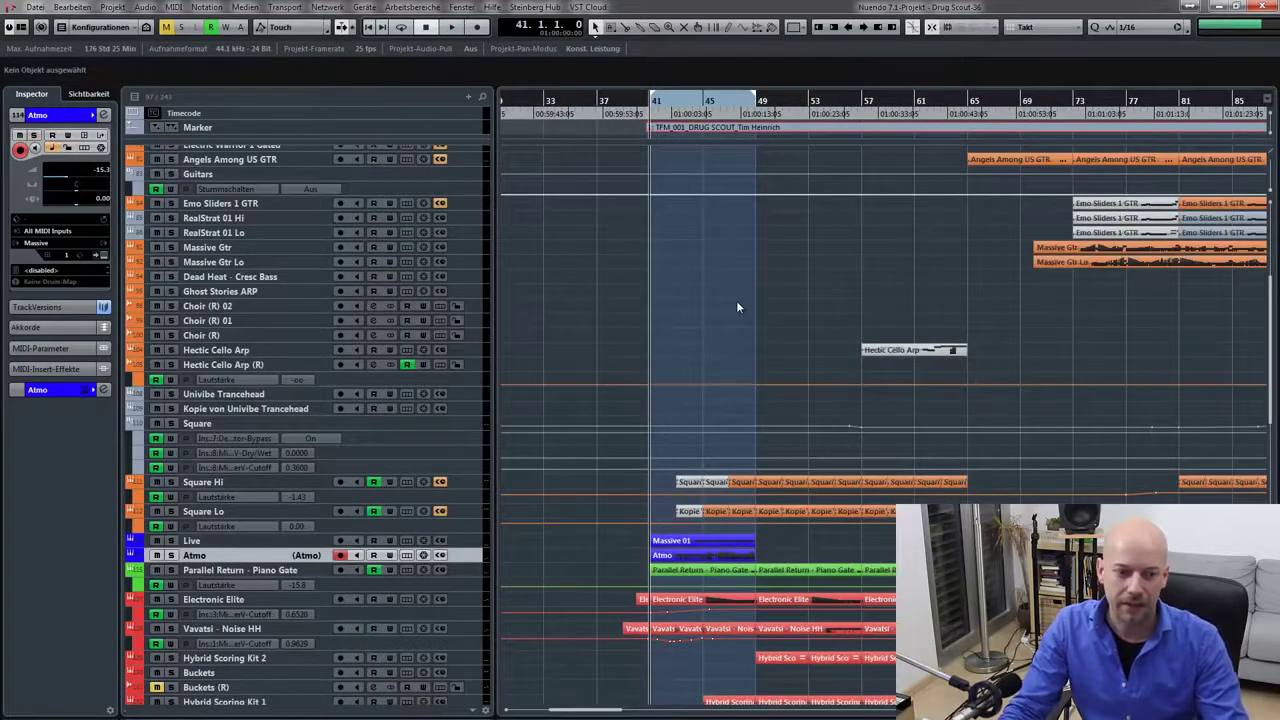
# - Play the intro from bar 41 with all tracks, and again with only the Live track soloed
pyautogui.press('space')
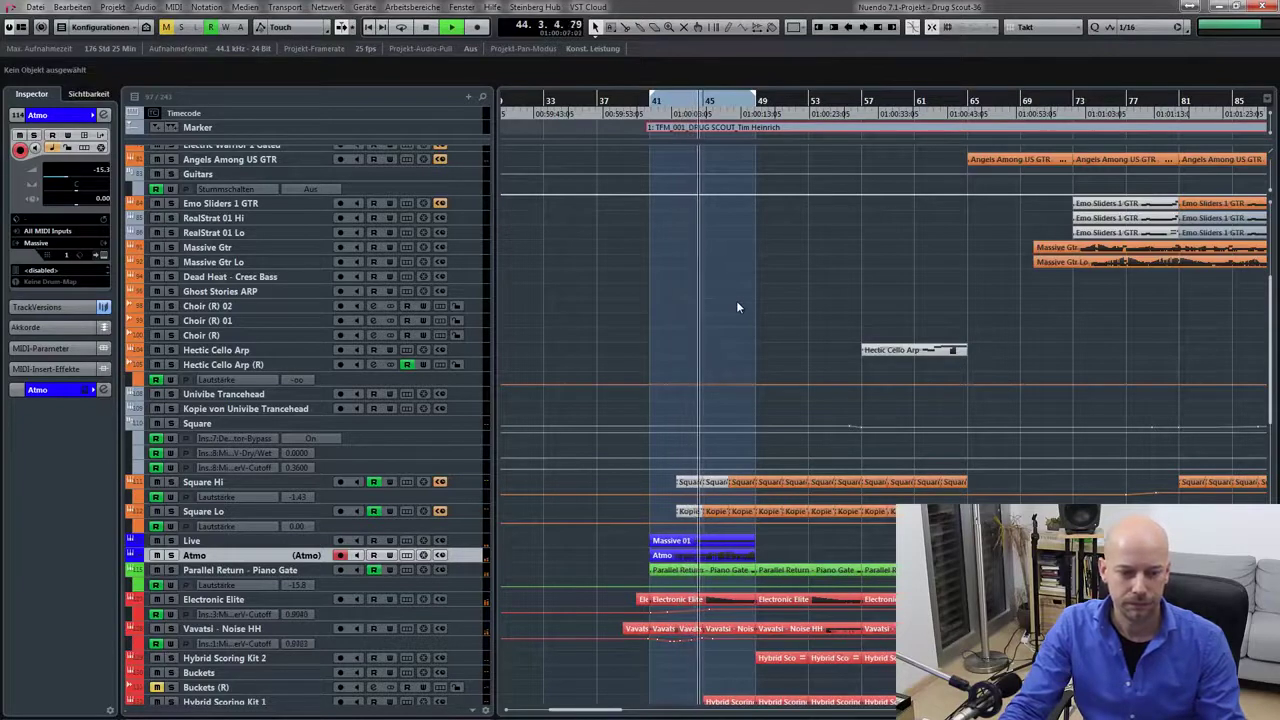
pyautogui.press('space')
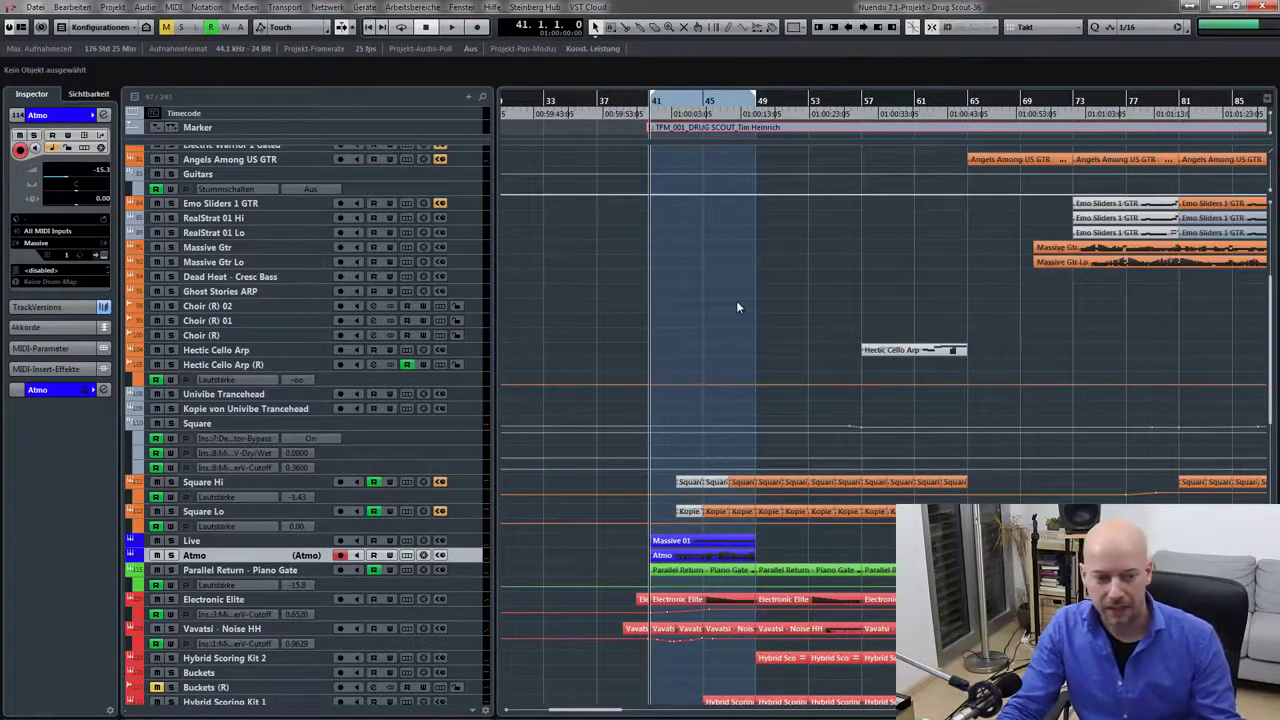
pyautogui.click(358, 545)
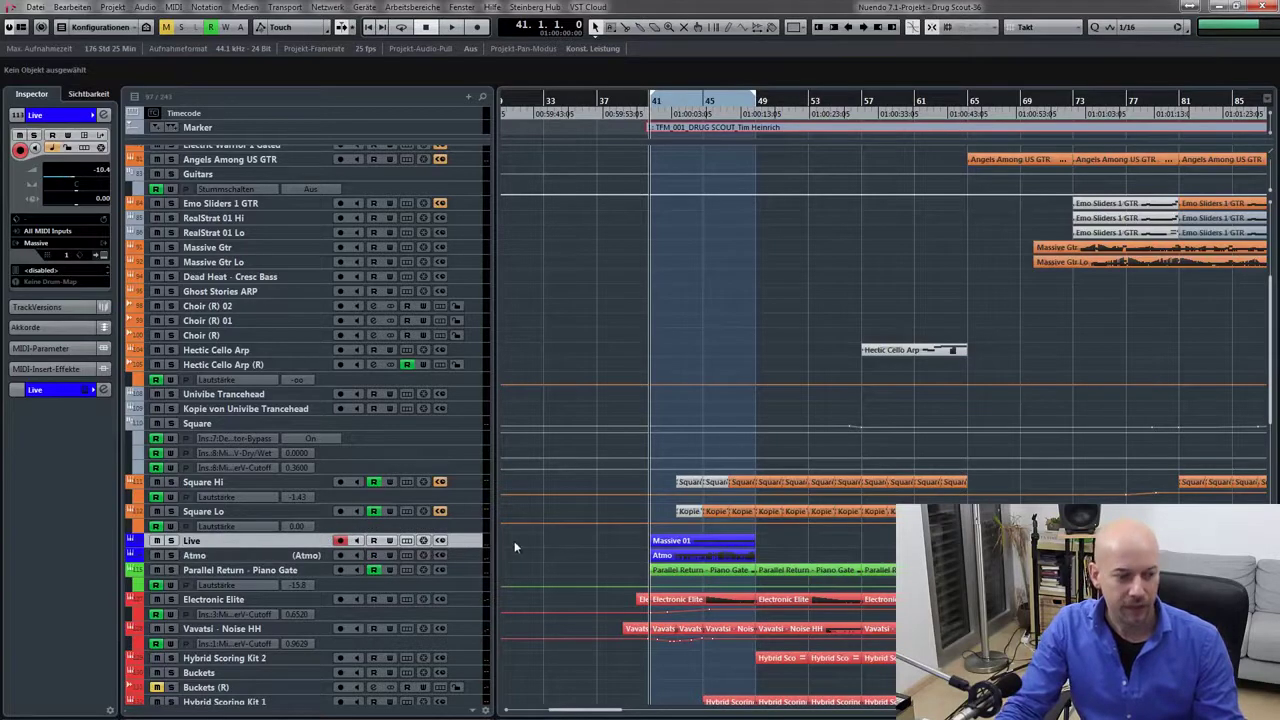
pyautogui.press('s')
pyautogui.press('space')
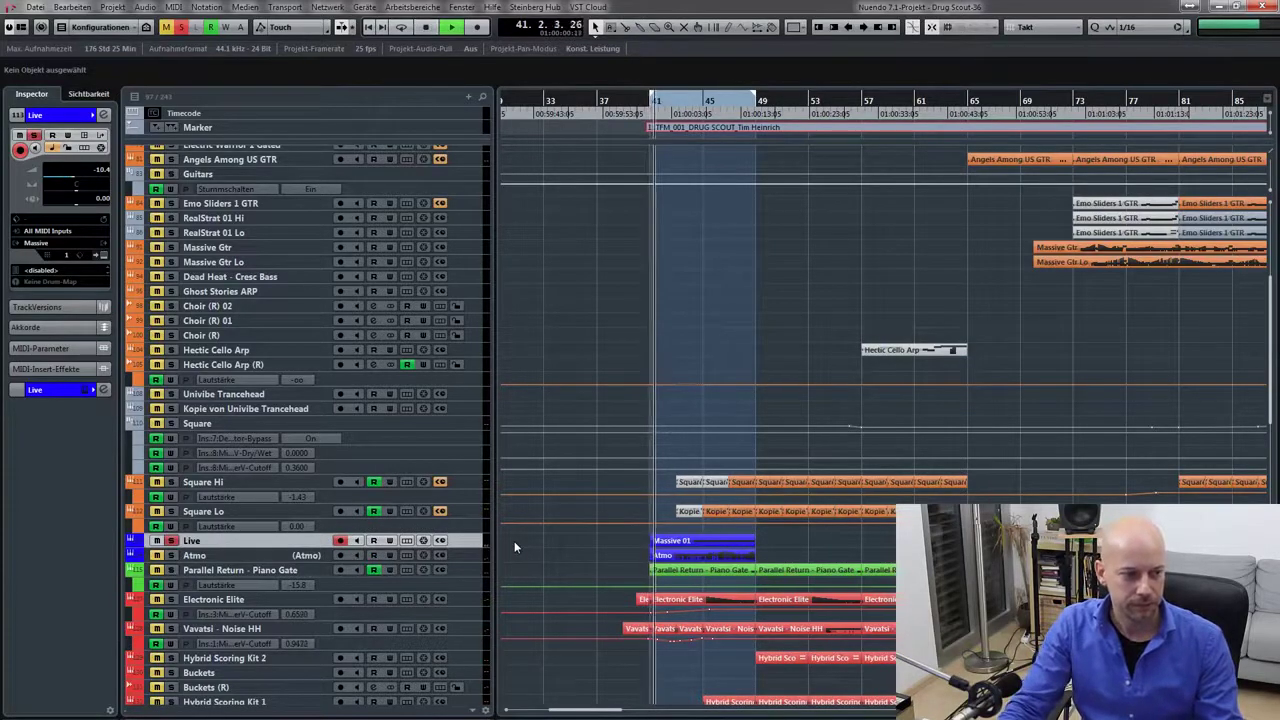
# - Open the FabFilter Pro-Q 2 insert on the Live track and listen with the EQ bypassed before re-enabling it
pyautogui.click(54, 390)
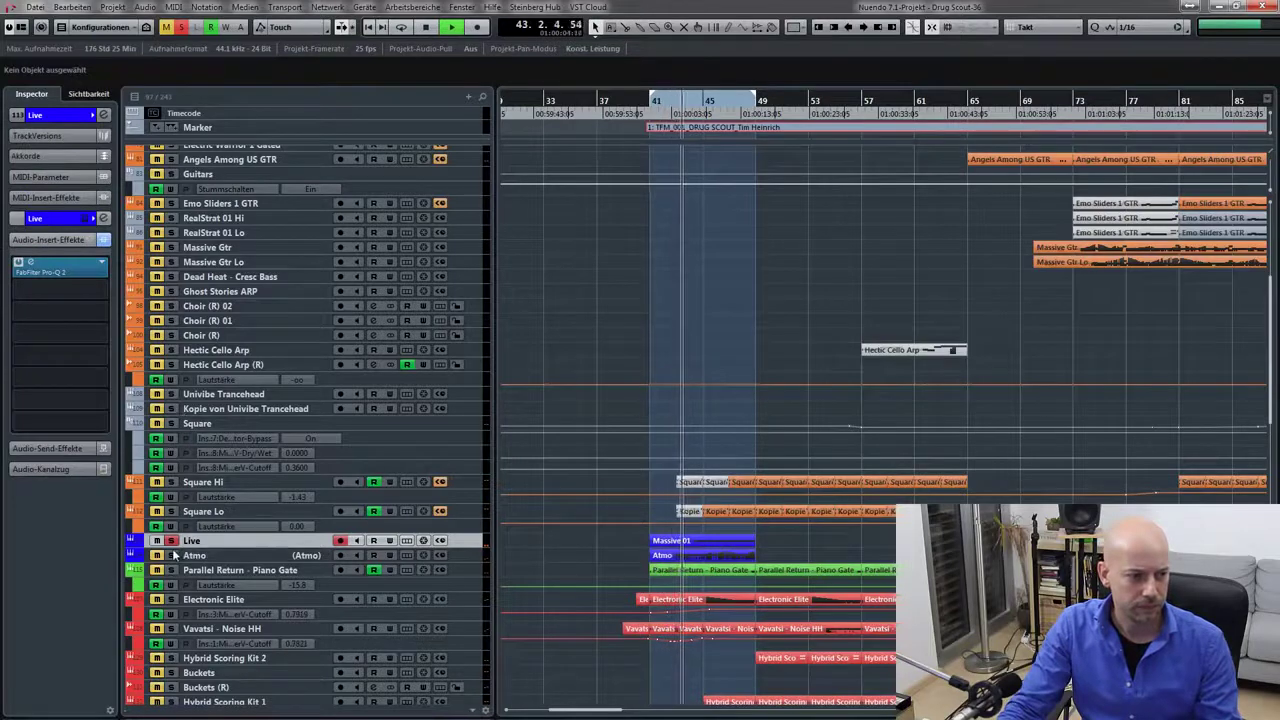
pyautogui.click(32, 263)
pyautogui.moveTo(555, 256); pyautogui.dragTo(493, 259)
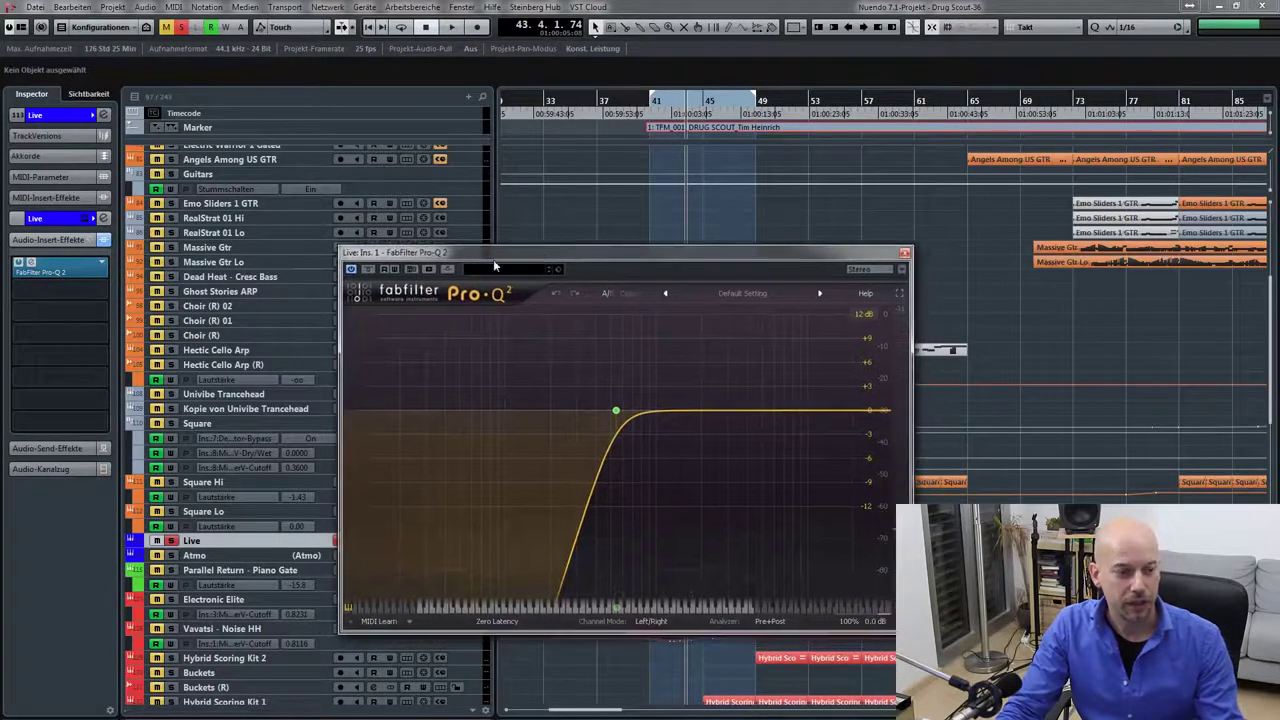
pyautogui.click(369, 270)
pyautogui.press('space')
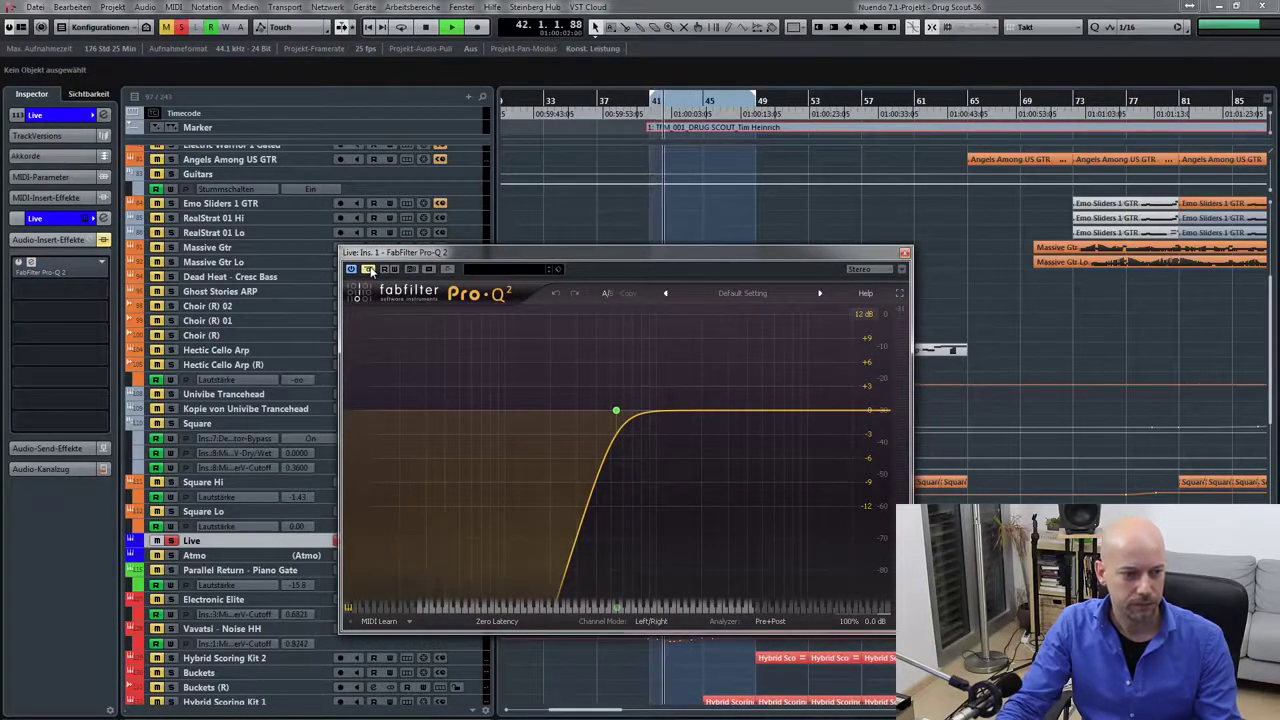
pyautogui.click(369, 270)
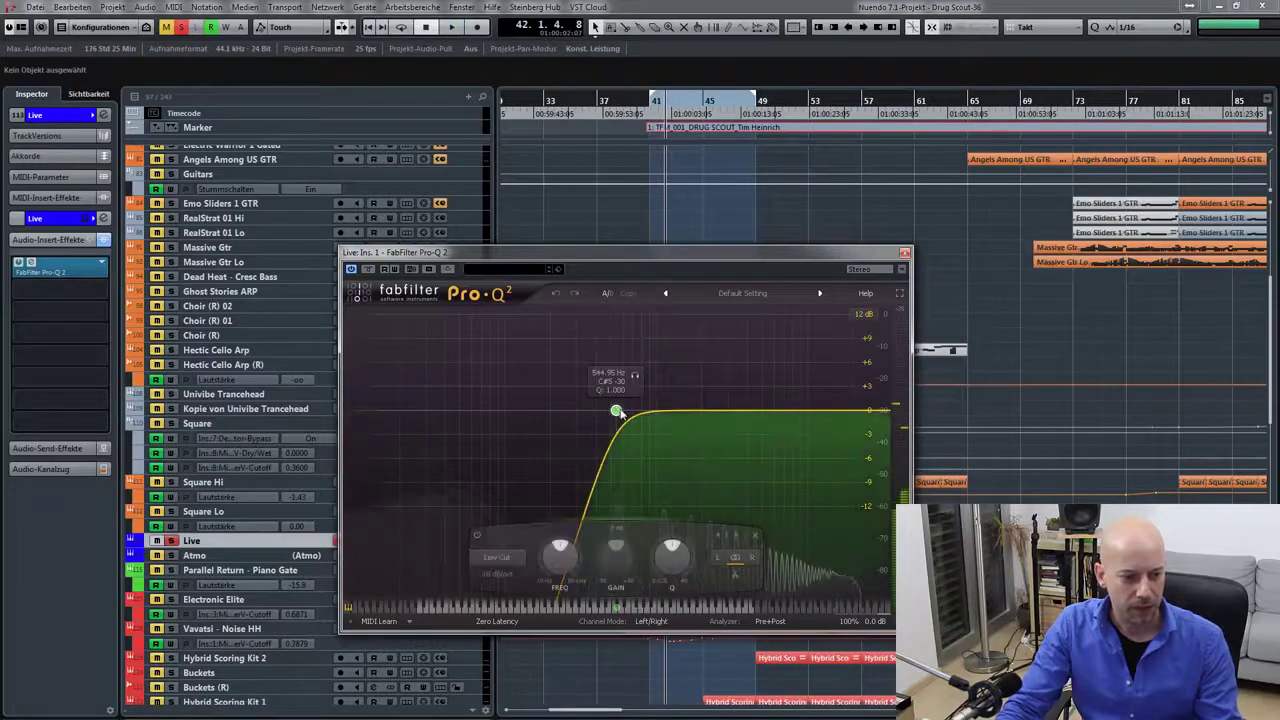
# - Compare the Live track with the EQ's low cut band switched off and back on, and close the equalizer
pyautogui.click(478, 534)
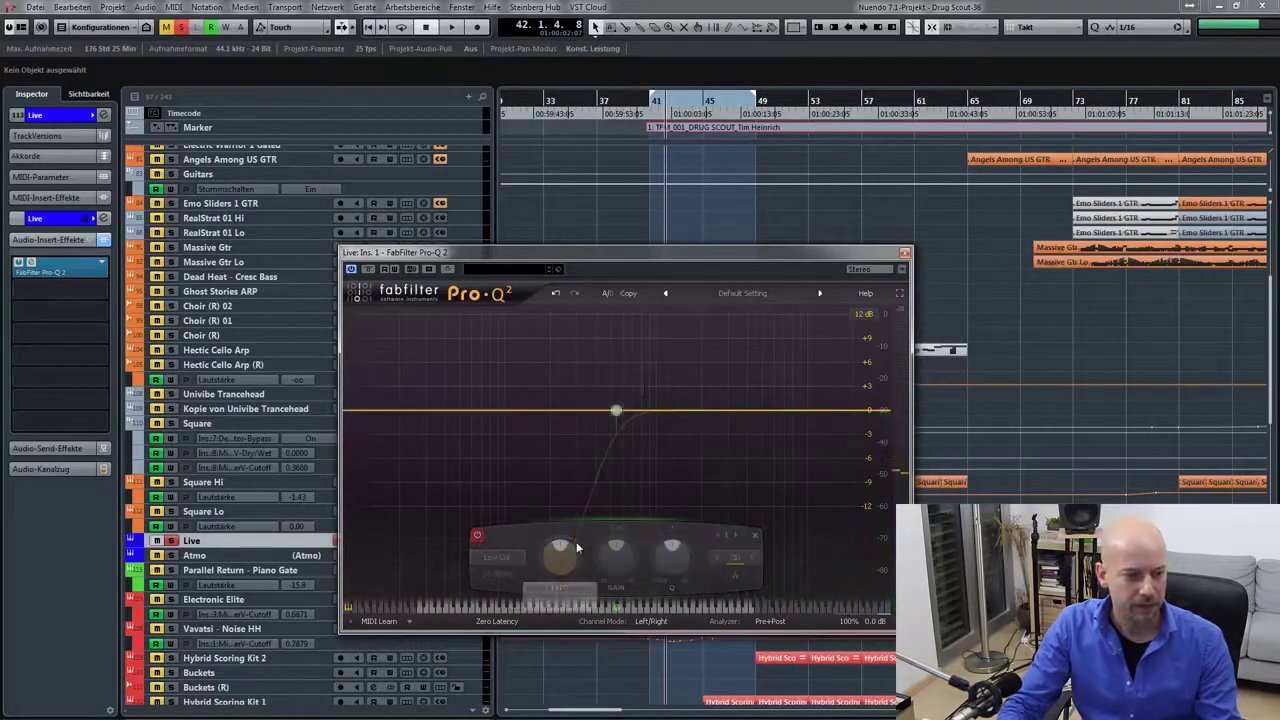
pyautogui.press('space')
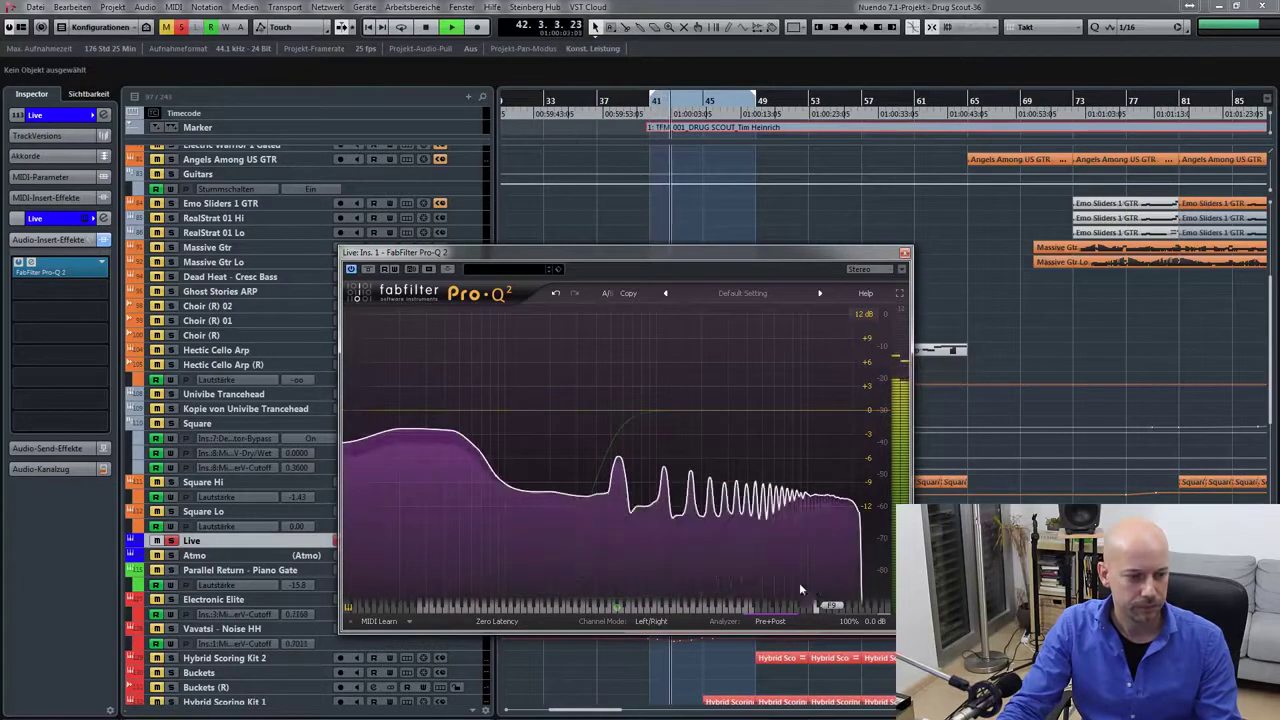
pyautogui.moveTo(615, 418)
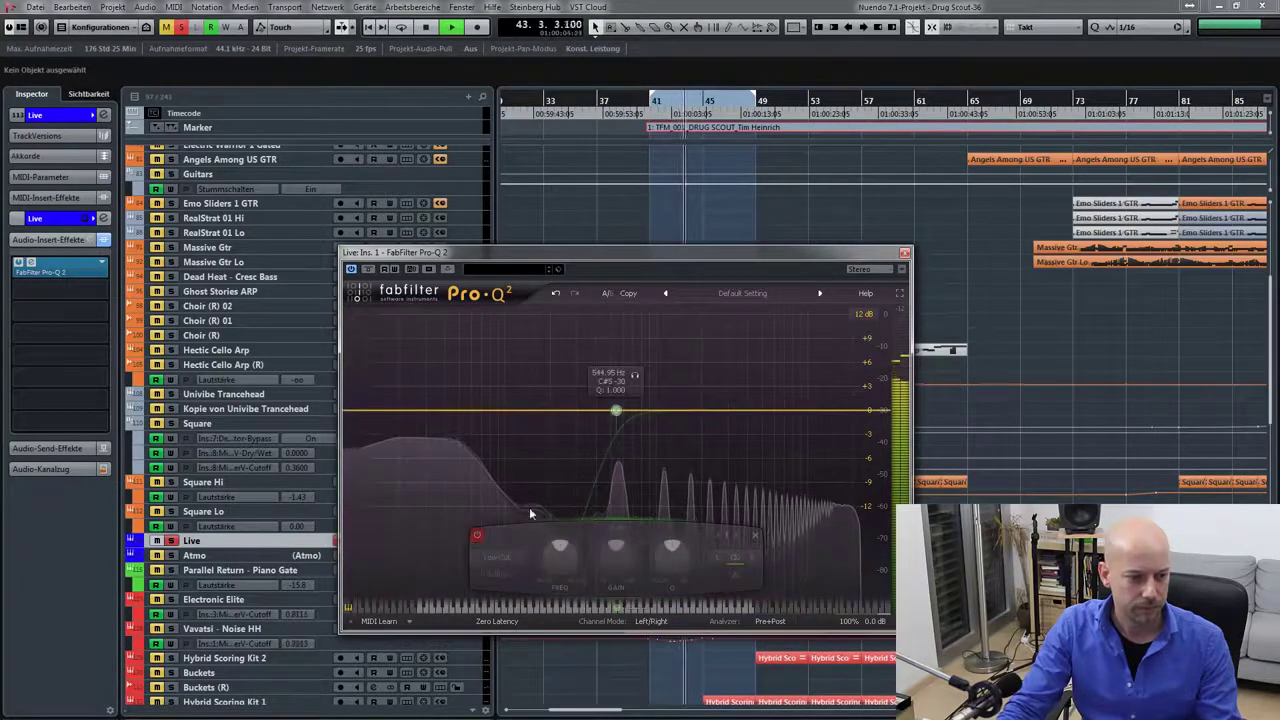
pyautogui.click(477, 535)
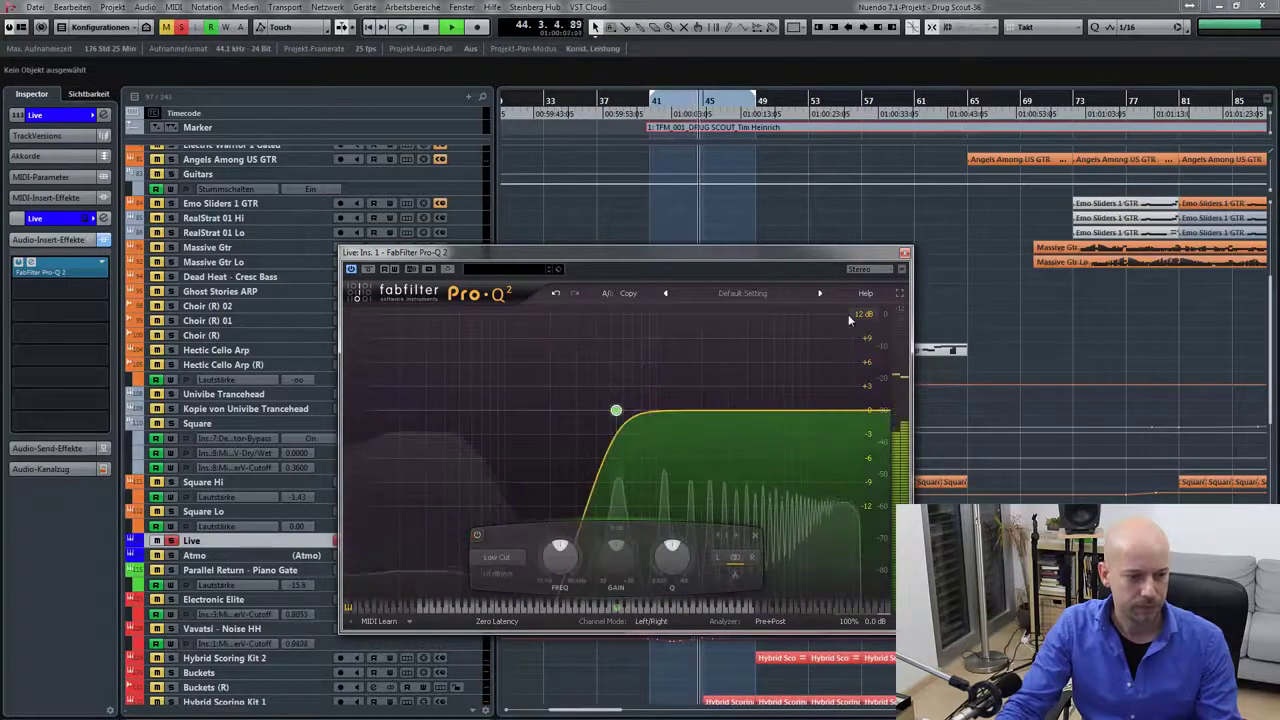
pyautogui.press('space')
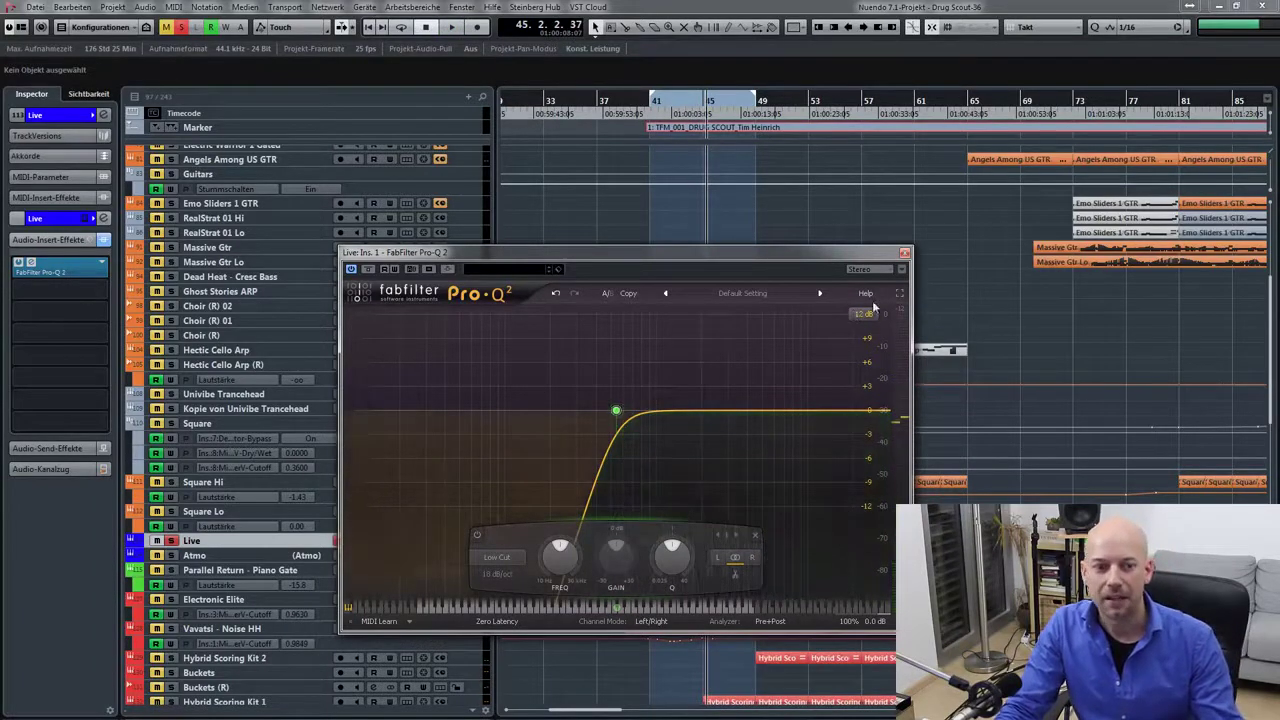
pyautogui.click(905, 255)
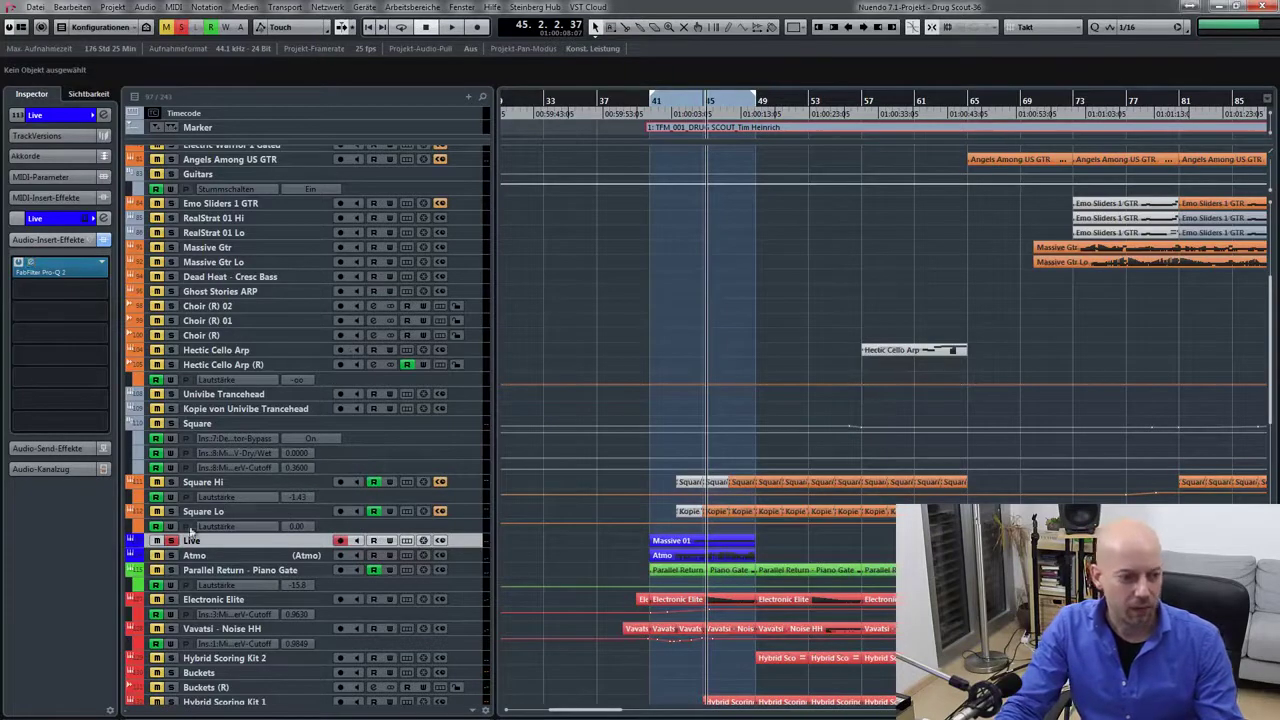
# - Listen to the Atmo track on its own from bar 41, and clear all solos
pyautogui.click(208, 555)
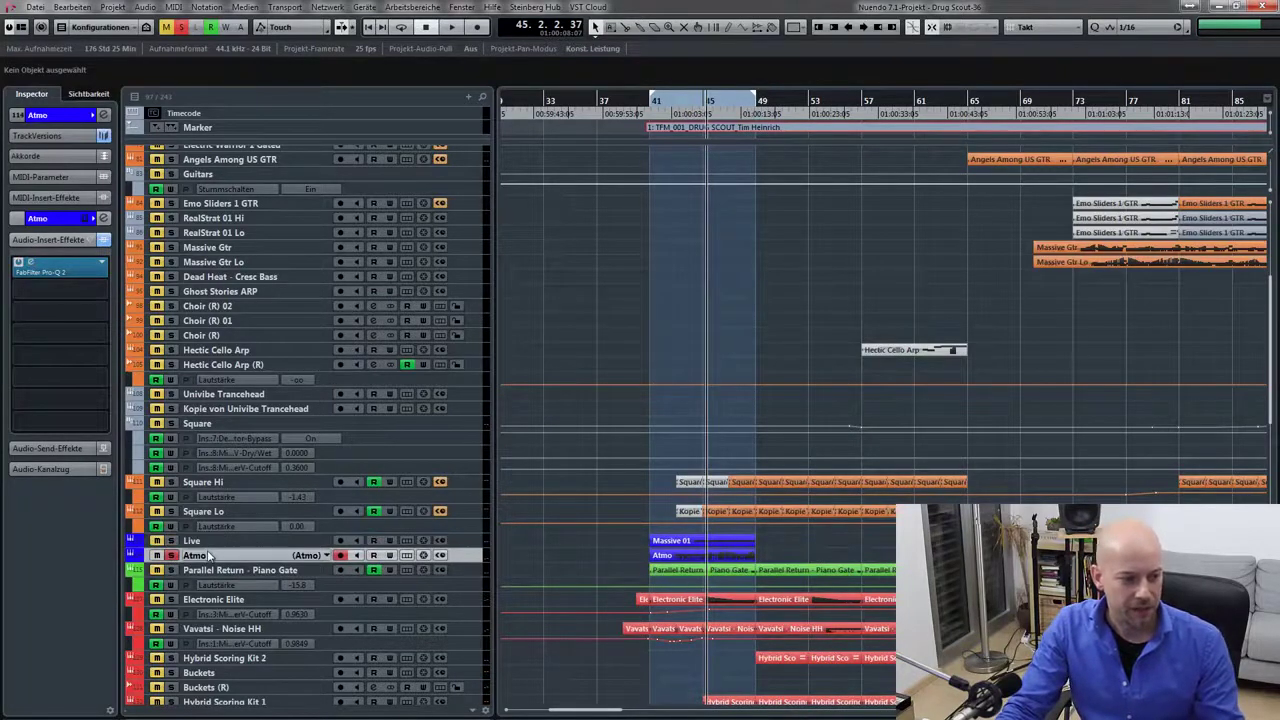
pyautogui.press('space')
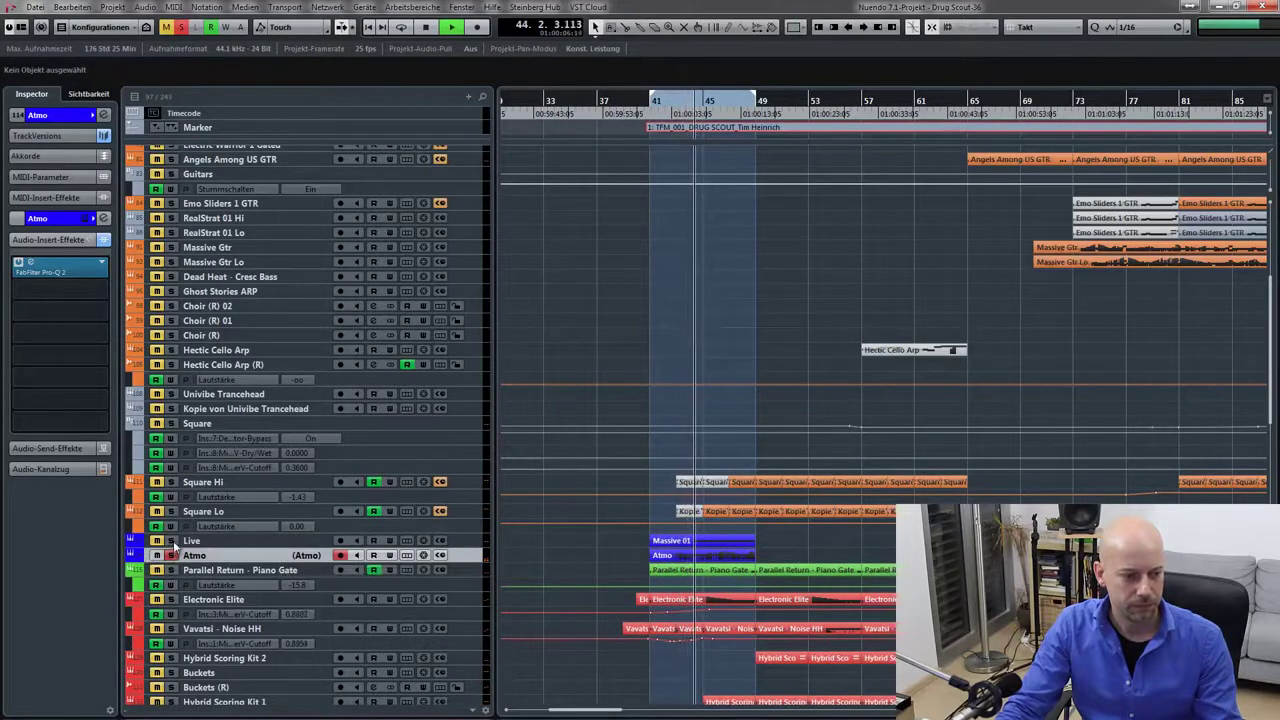
pyautogui.press('space')
pyautogui.click(181, 29)
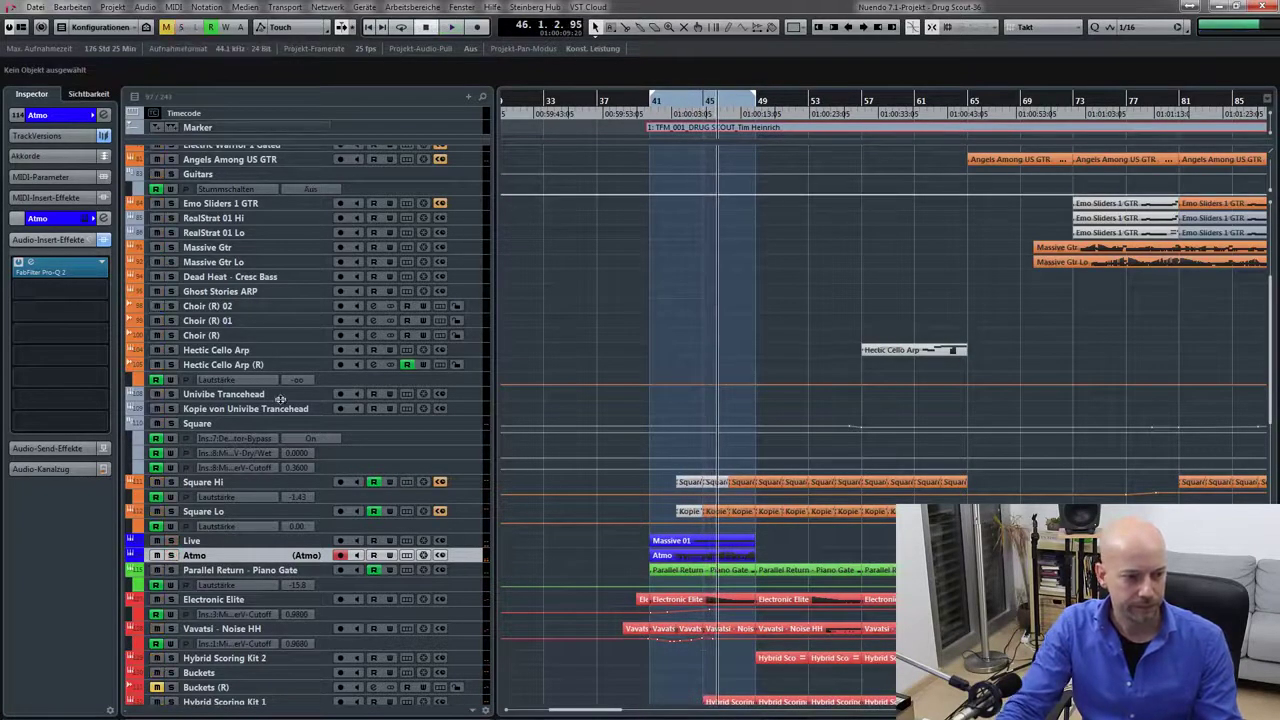
# - Solo the Parallel Return - Piano Gate track and play it from bar 41
pyautogui.click(265, 575)
pyautogui.scroll(-8, 582, 512)
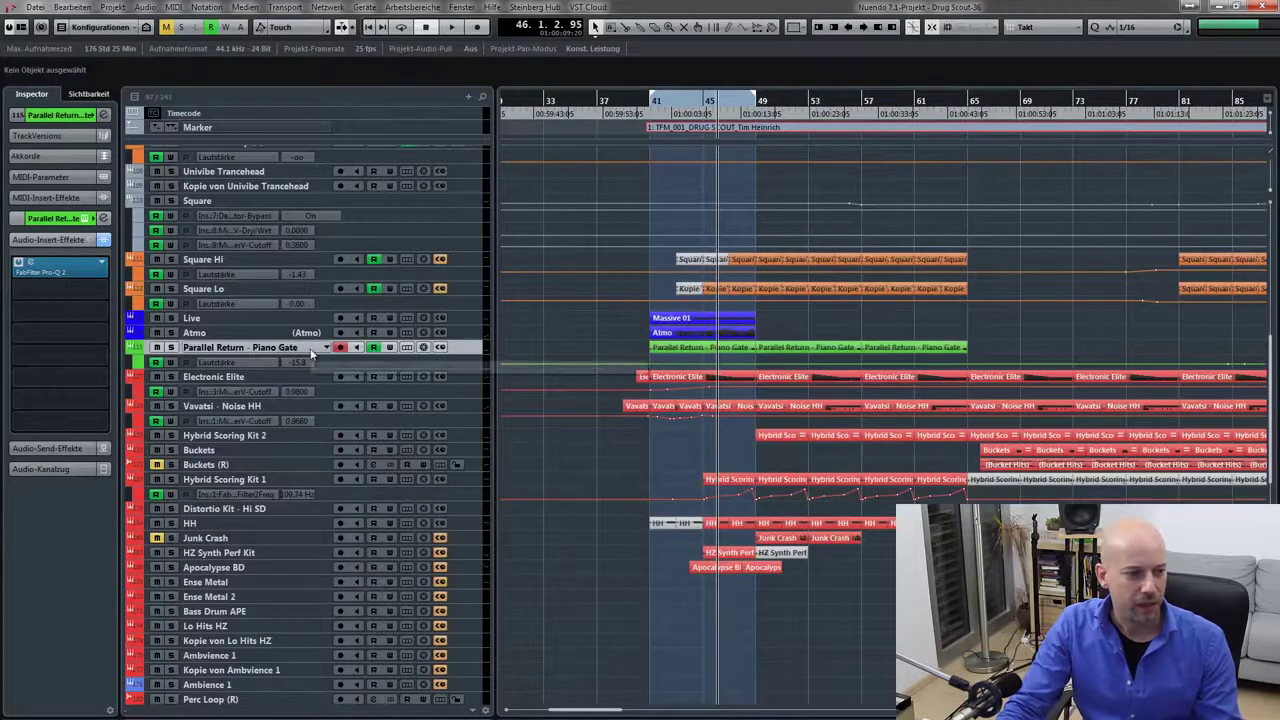
pyautogui.press('space')
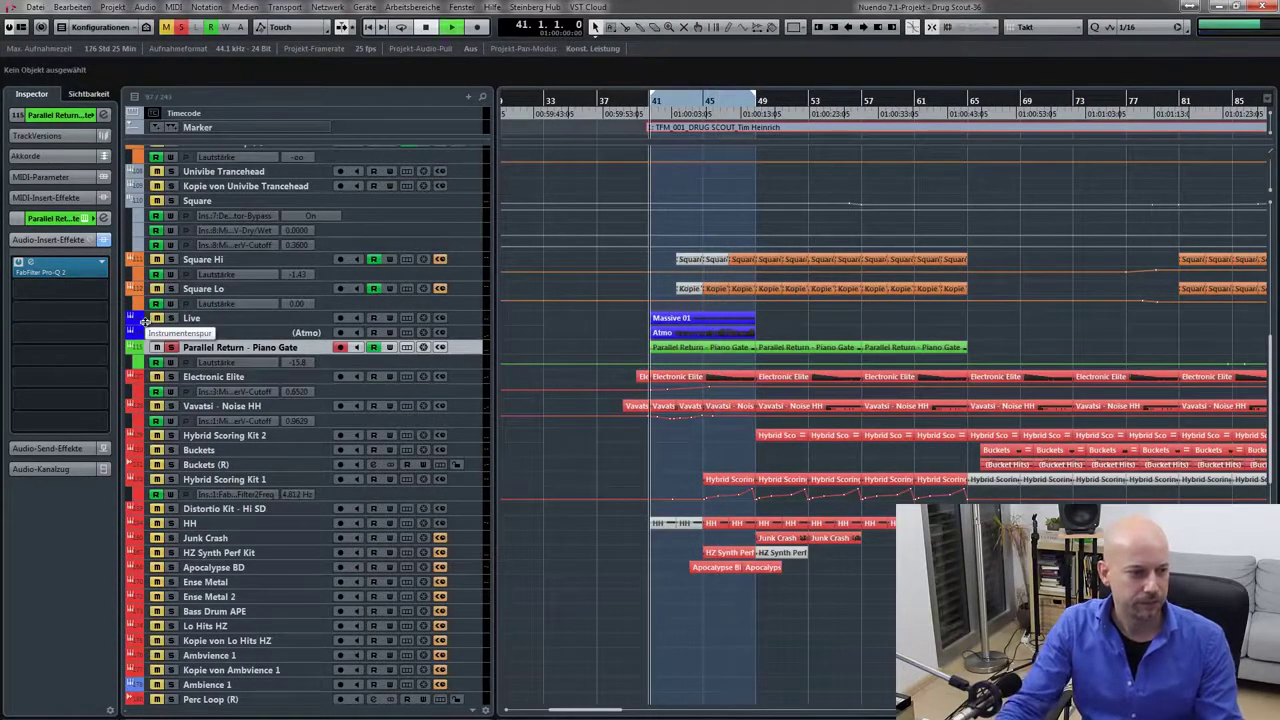
pyautogui.press('space')
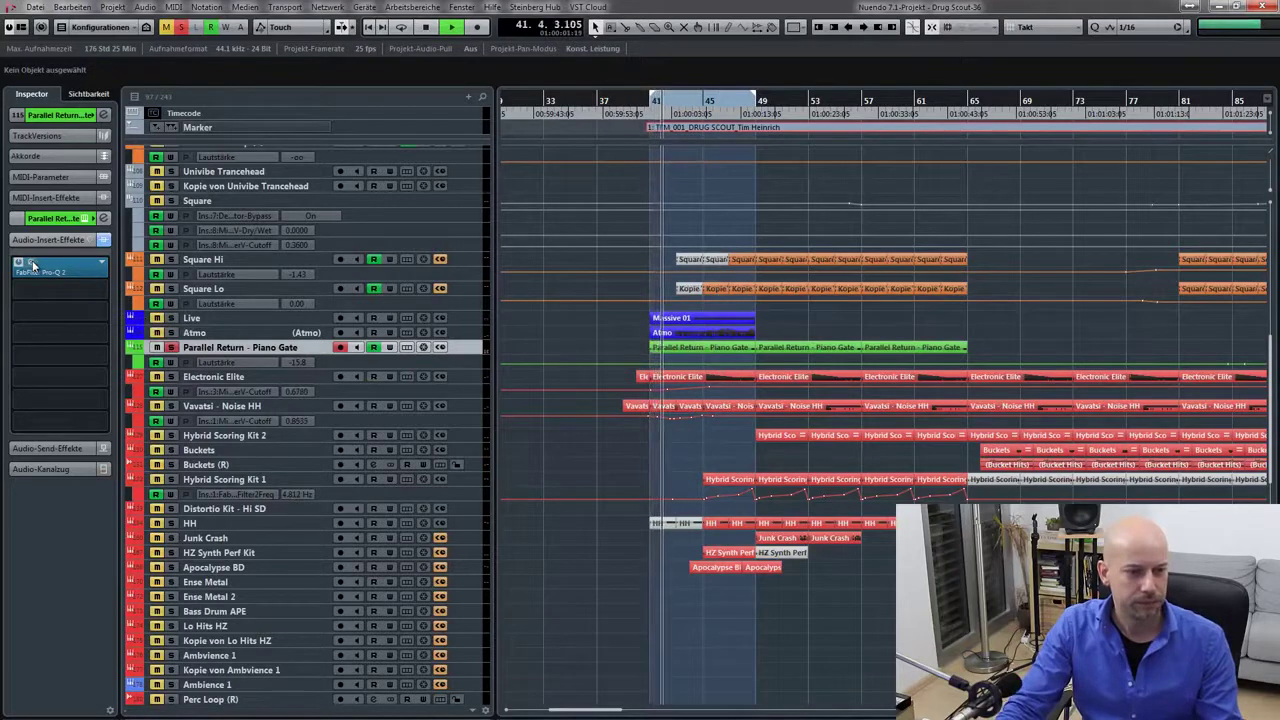
# - Open the FabFilter Pro-Q 2 insert on the Piano Gate track and listen to it with the EQ bypassed
pyautogui.click(33, 265)
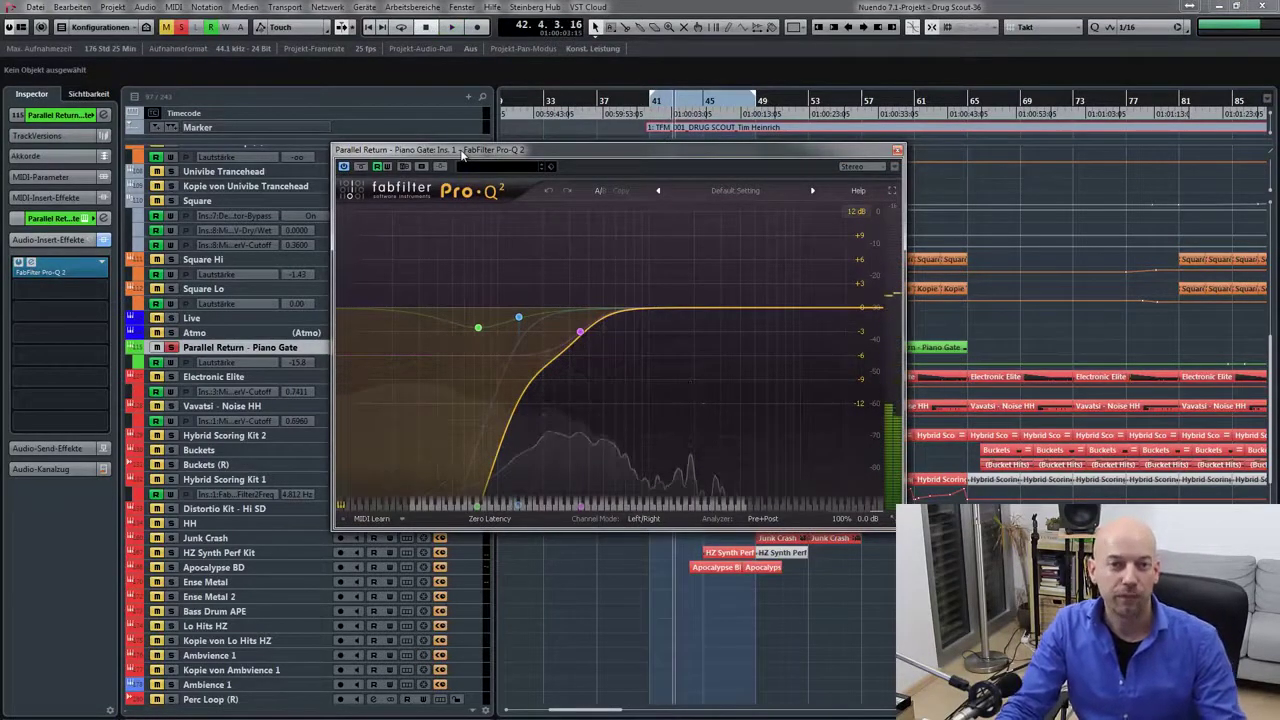
pyautogui.click(362, 166)
pyautogui.press('space')
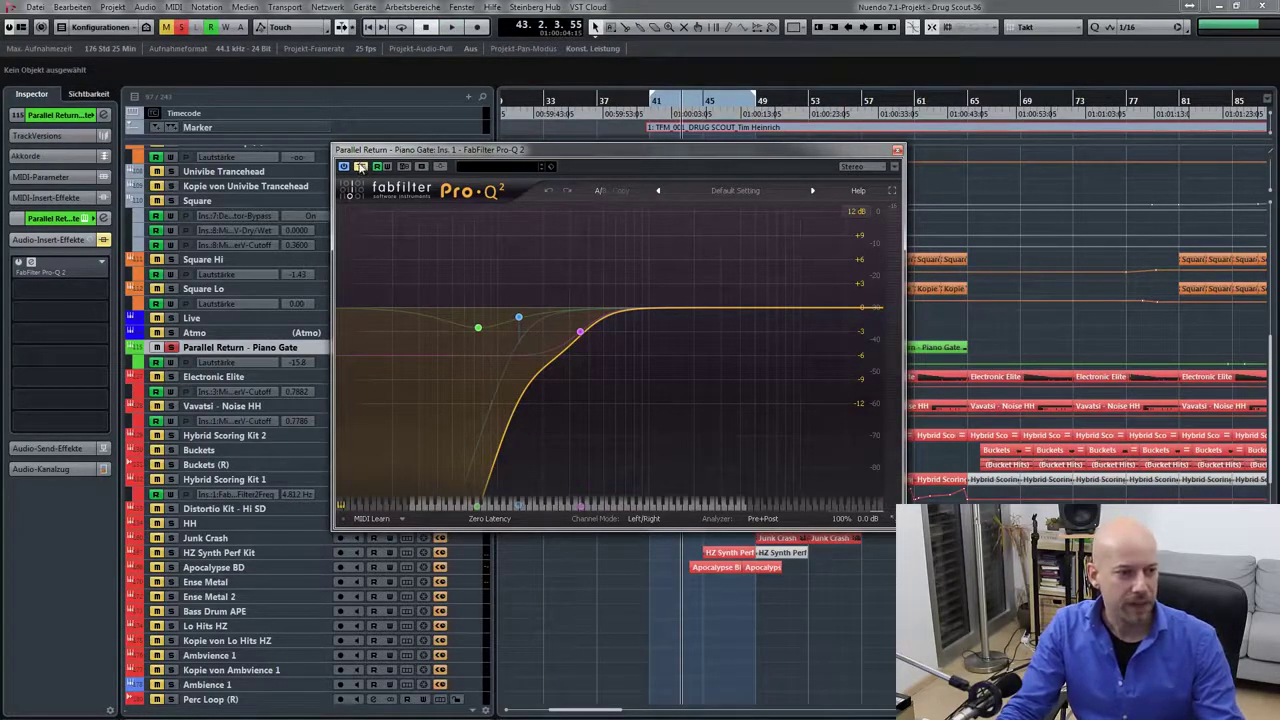
# - Close the Piano Gate equalizer, play the intro with all tracks audible, and return to bar 41
pyautogui.click(897, 151)
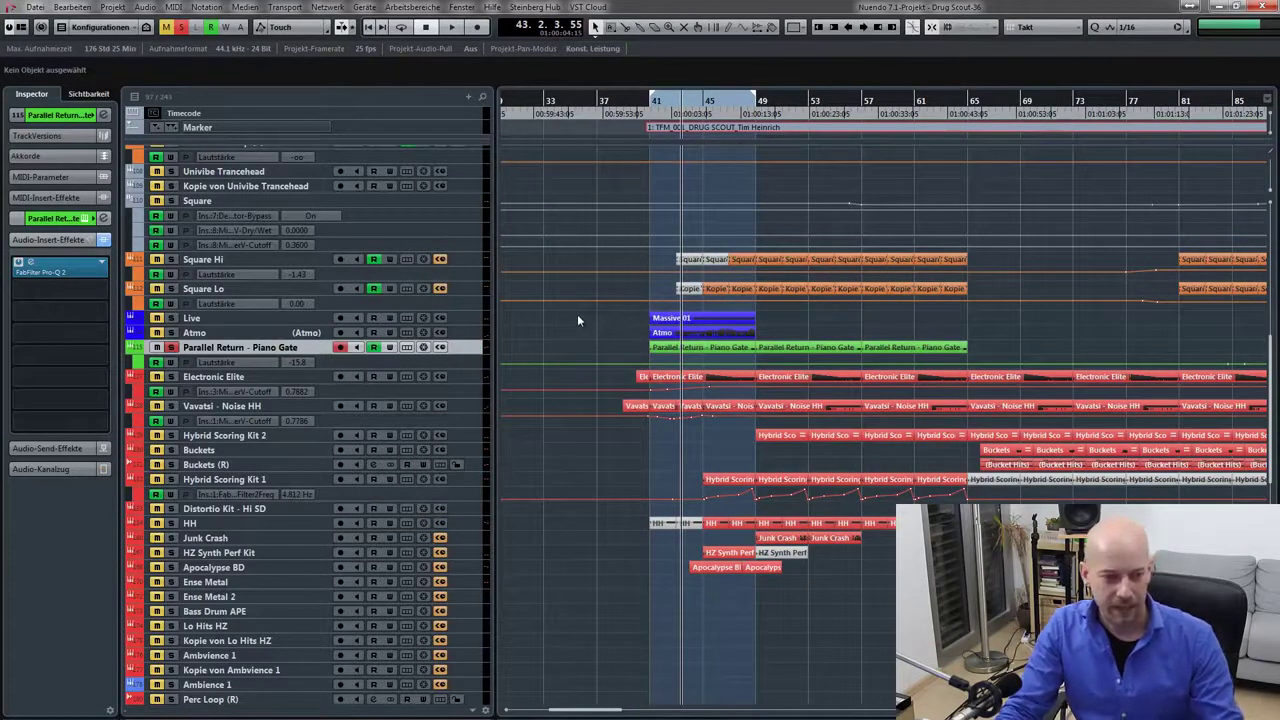
pyautogui.press('space')
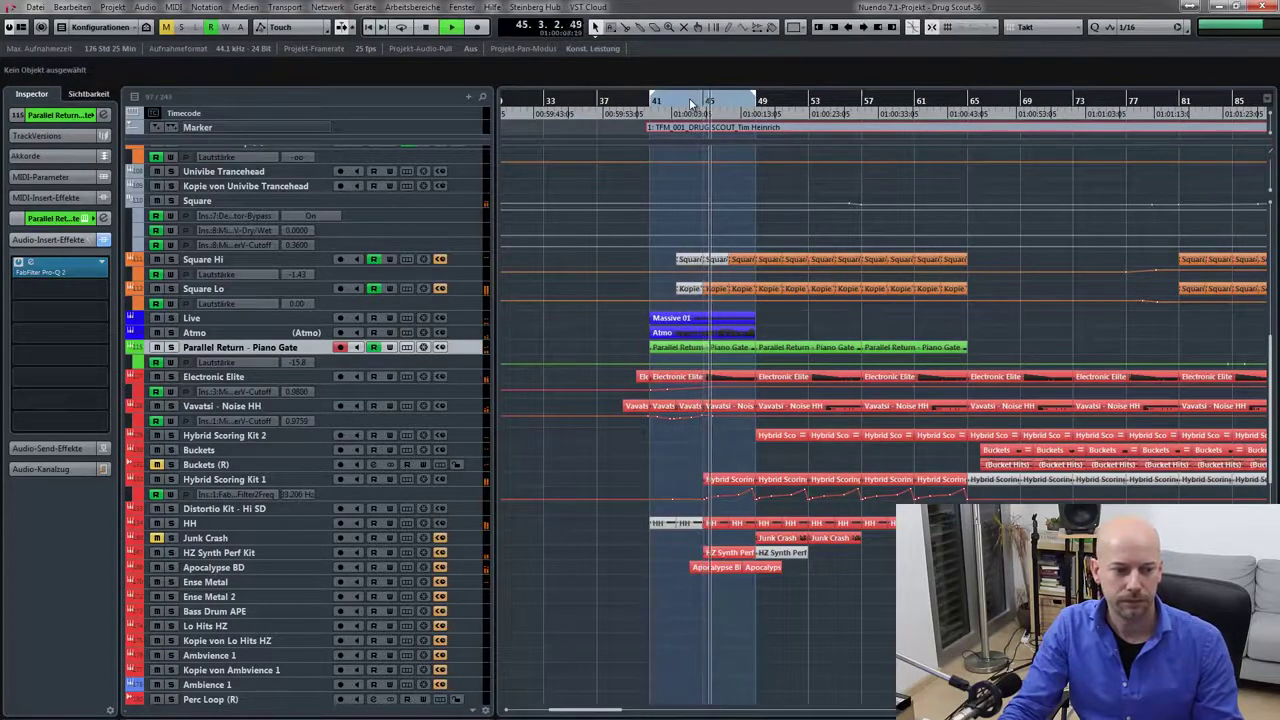
pyautogui.press('space')
pyautogui.press('KP_1')
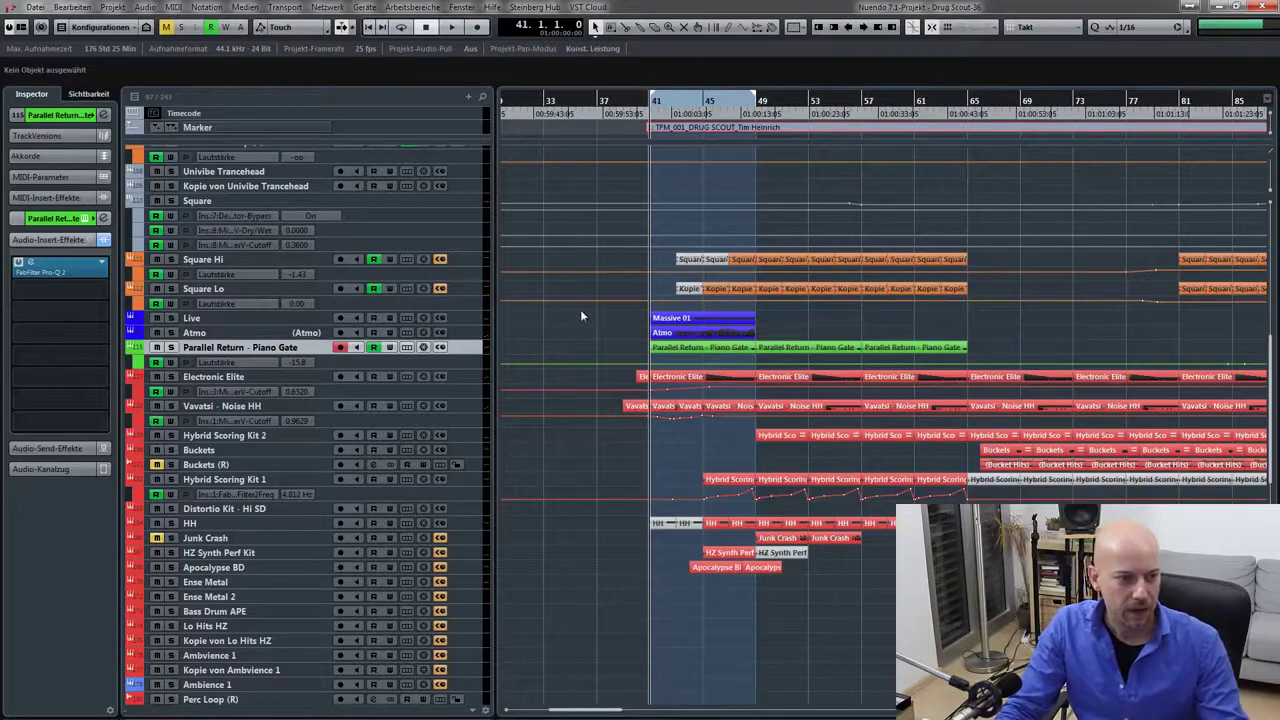
# - Solo the Electronic Elite track and listen to it from bar 41 with and without its insert effects
pyautogui.scroll(3, 580, 312)
pyautogui.scroll(-6, 580, 312)
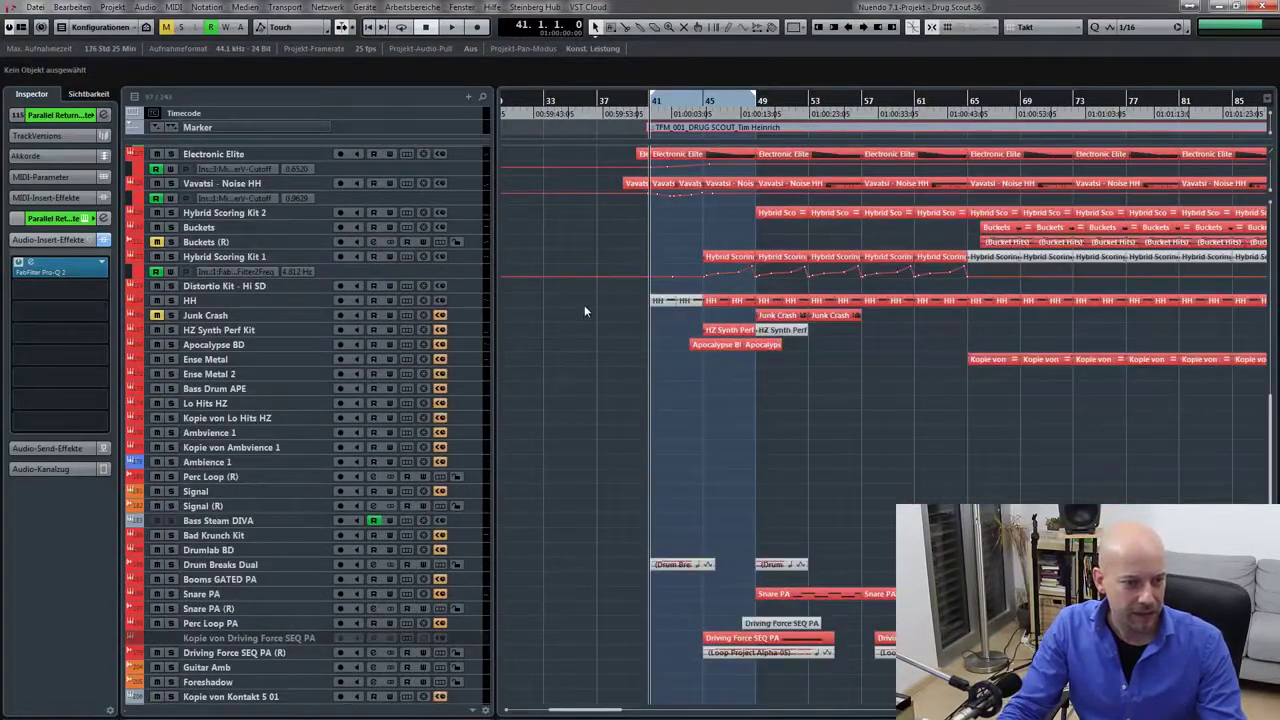
pyautogui.scroll(3, 584, 304)
pyautogui.click(283, 265)
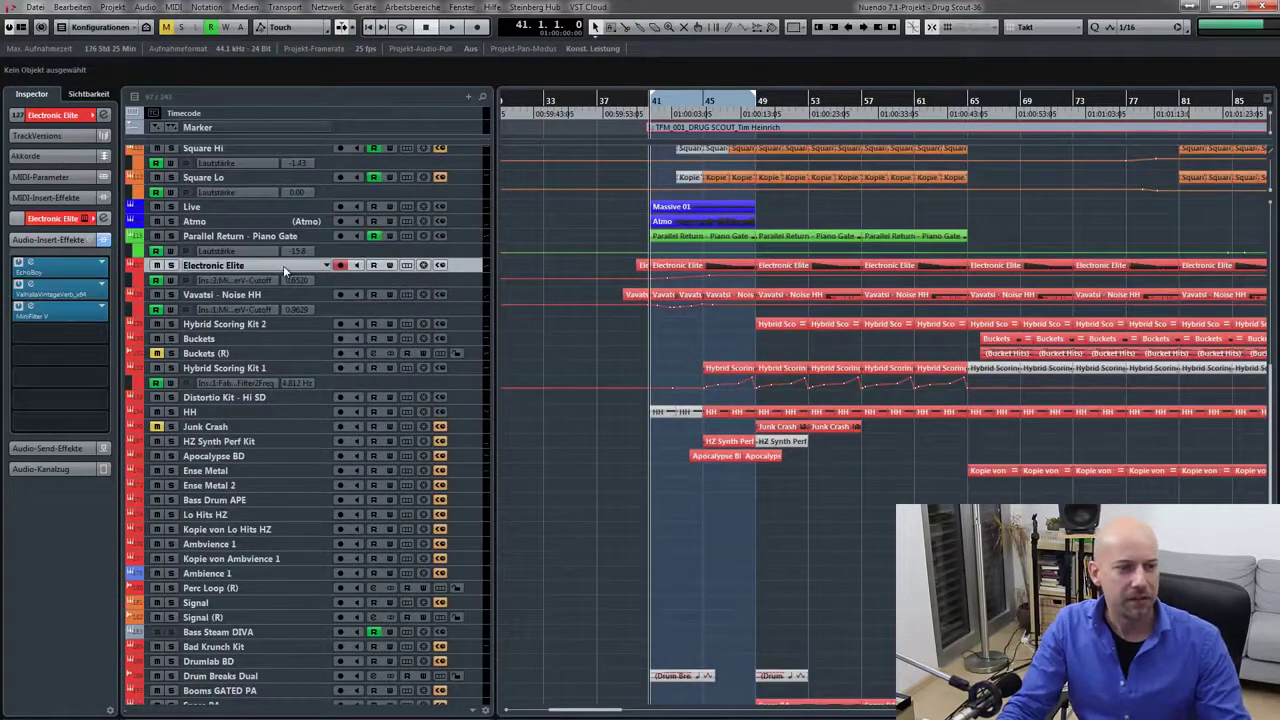
pyautogui.press('s')
pyautogui.press('space')
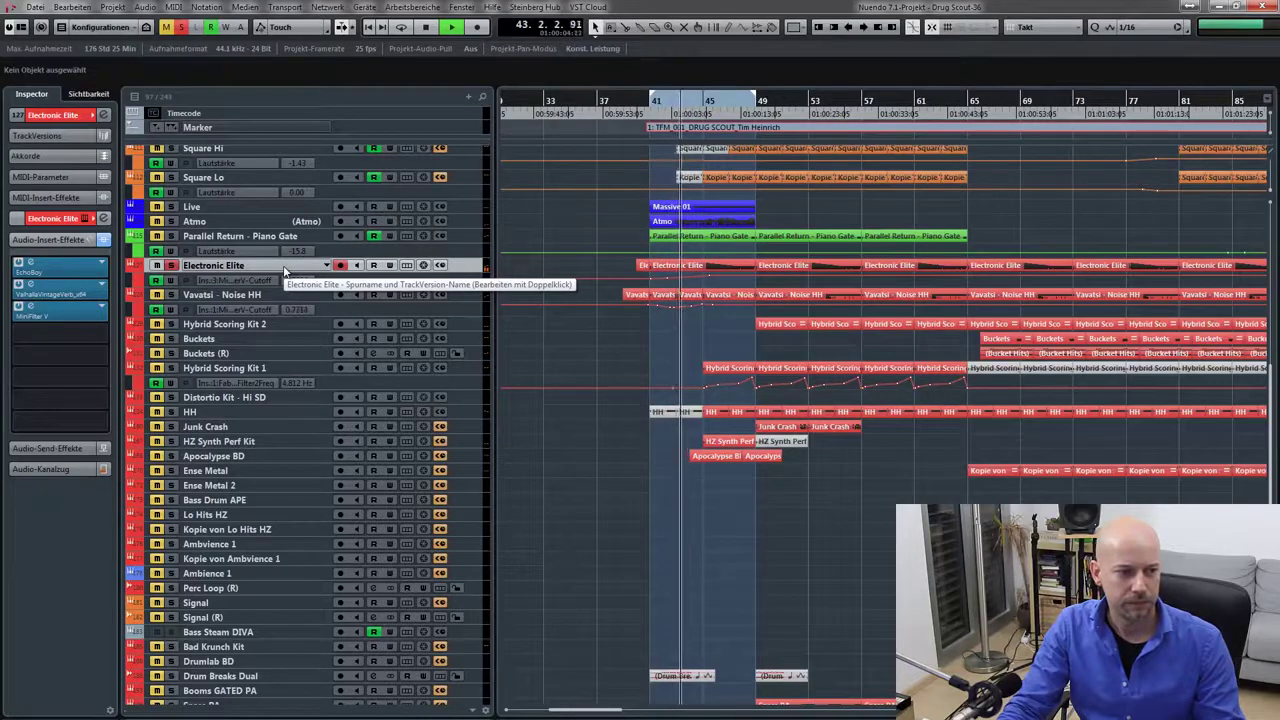
pyautogui.press('space')
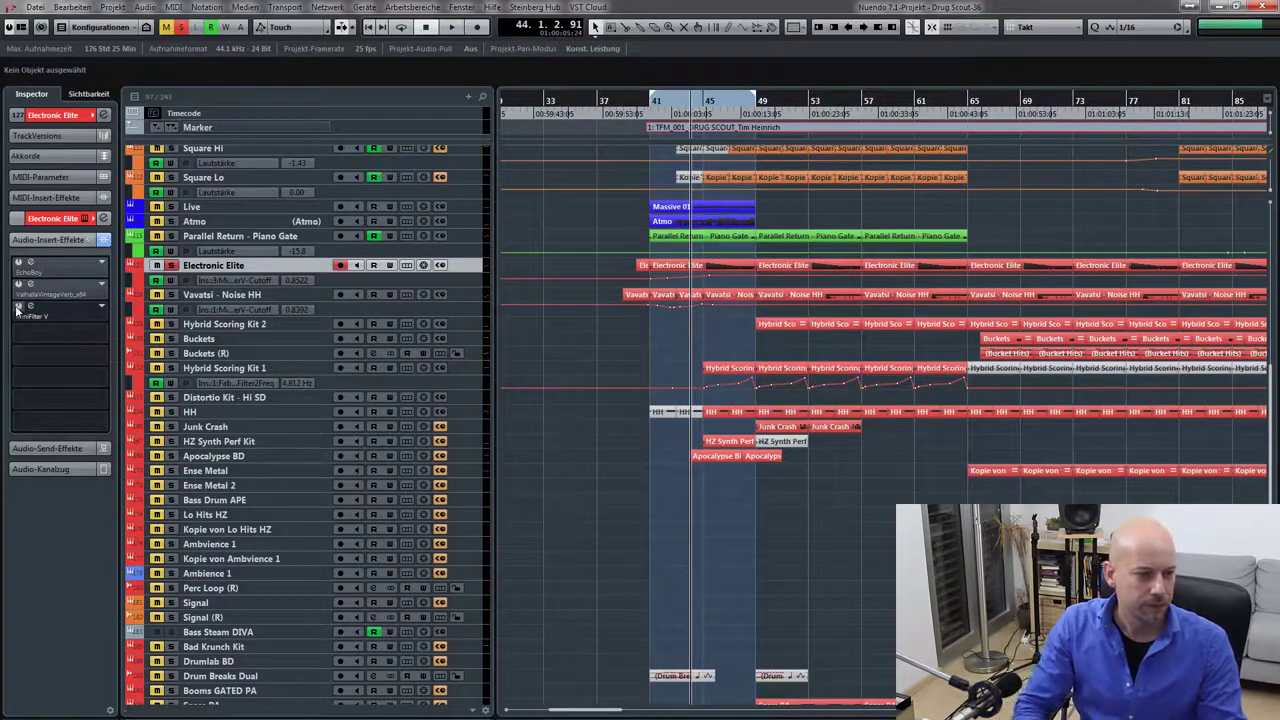
pyautogui.press('space')
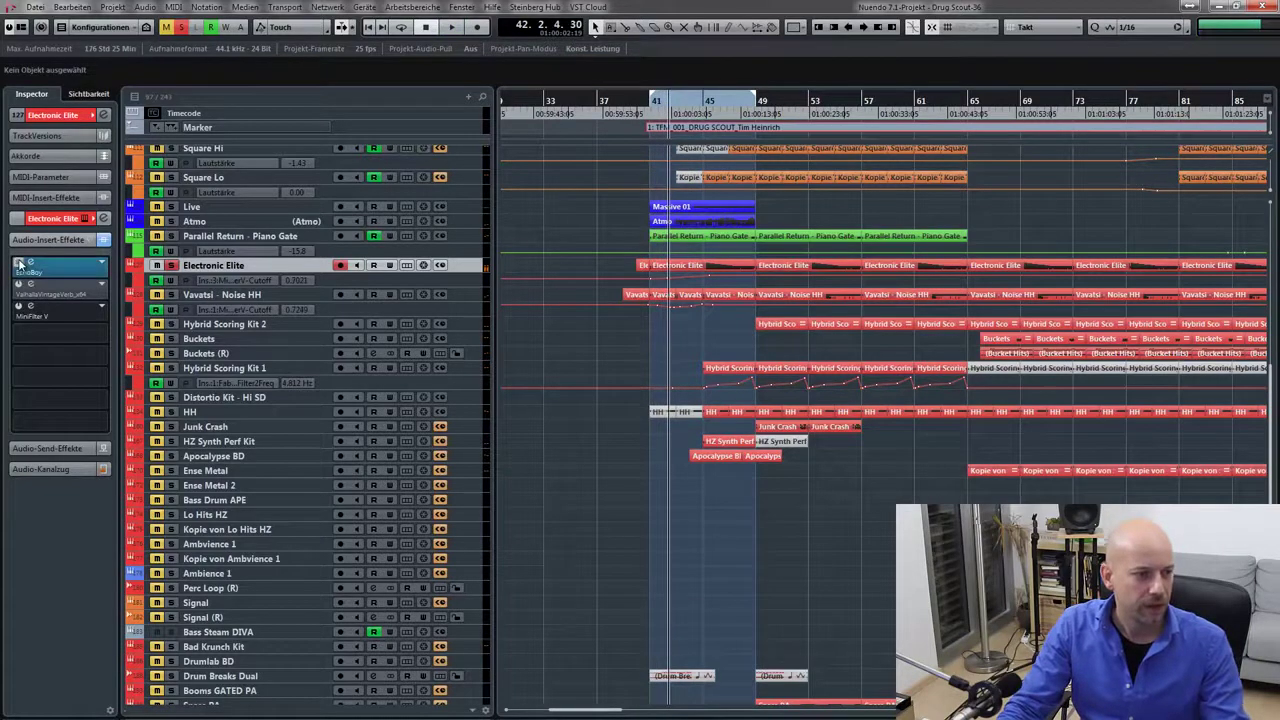
# - Open the EchoBoy insert on Electronic Elite and listen to the echo with its Mix raised
pyautogui.click(30, 265)
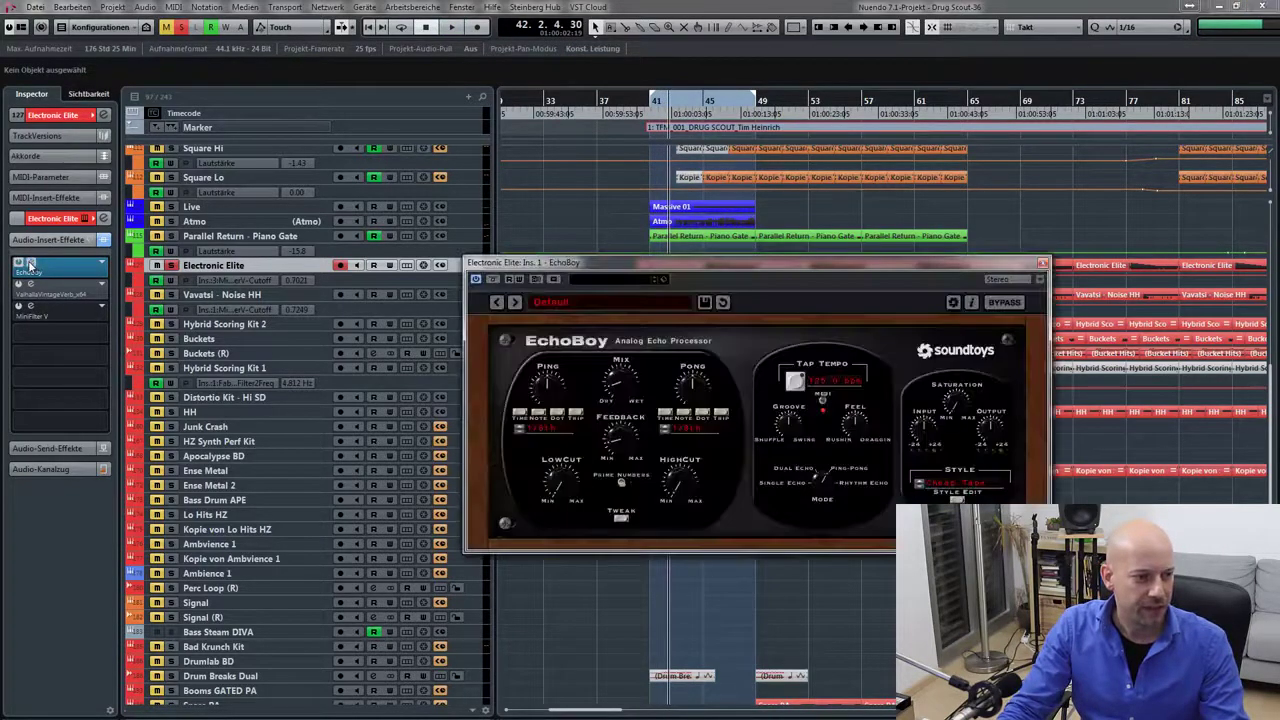
pyautogui.moveTo(601, 262); pyautogui.dragTo(597, 255)
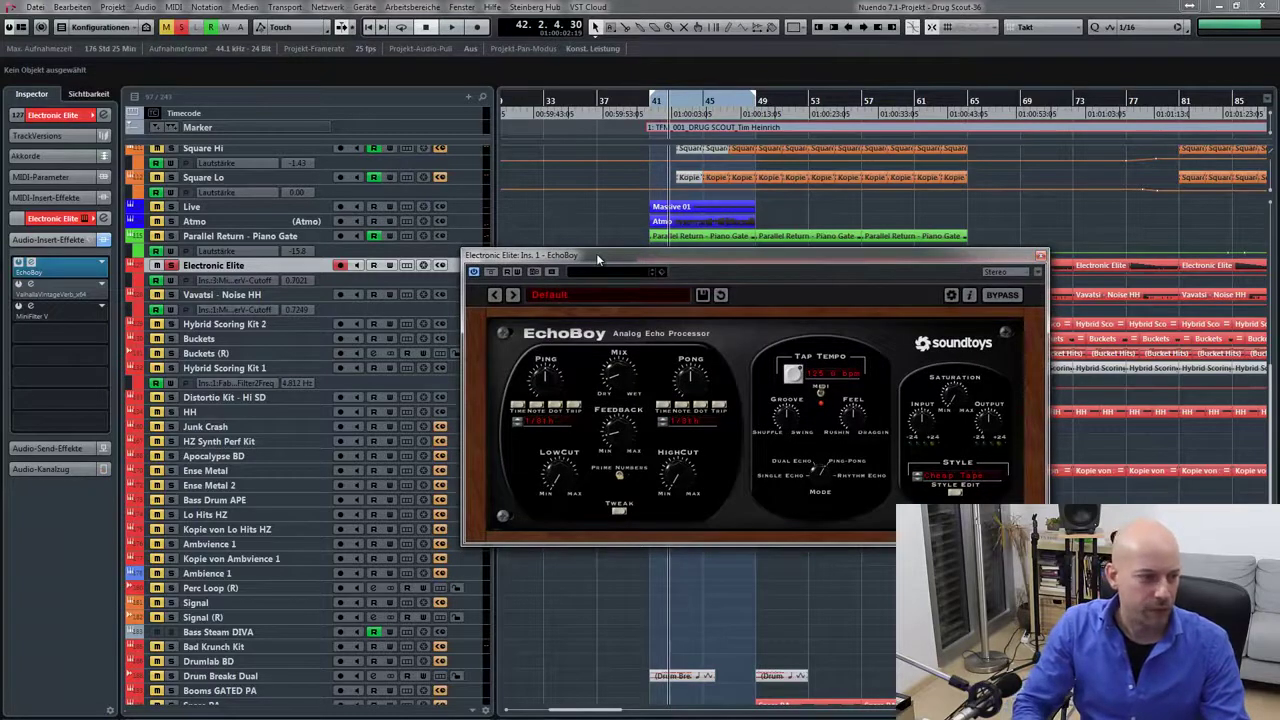
pyautogui.press('space')
pyautogui.press('space')
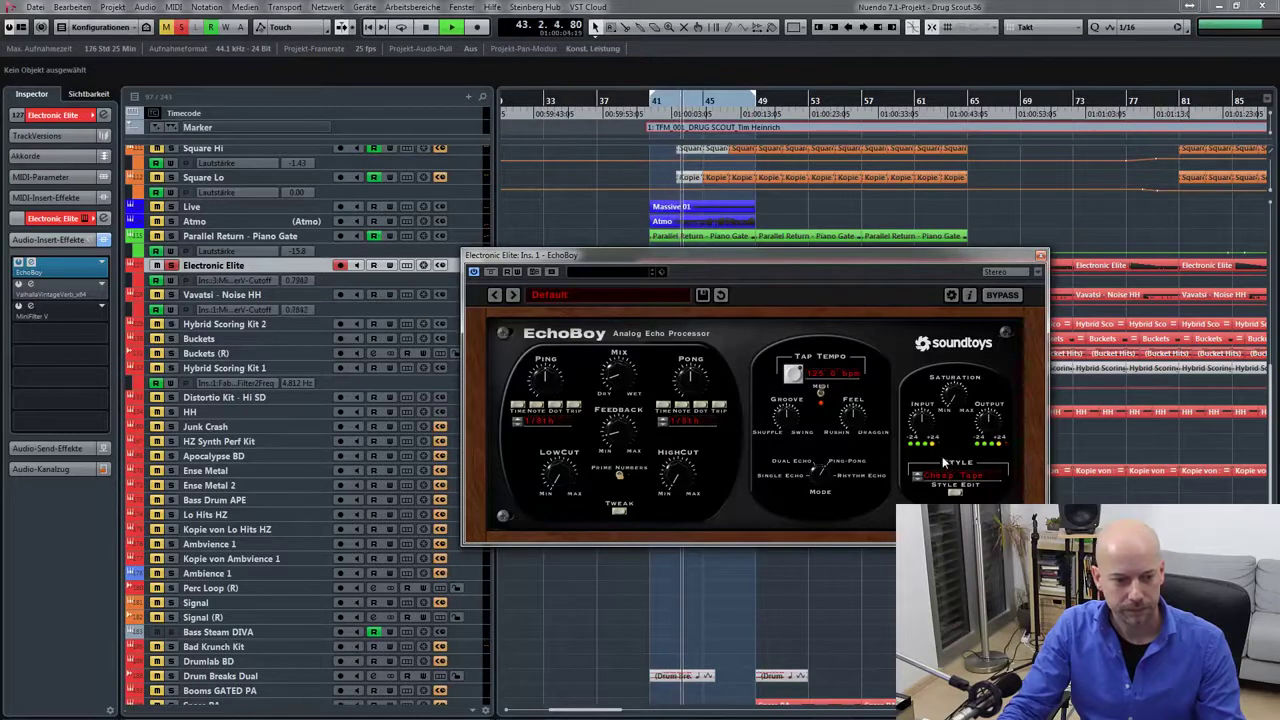
pyautogui.press('space')
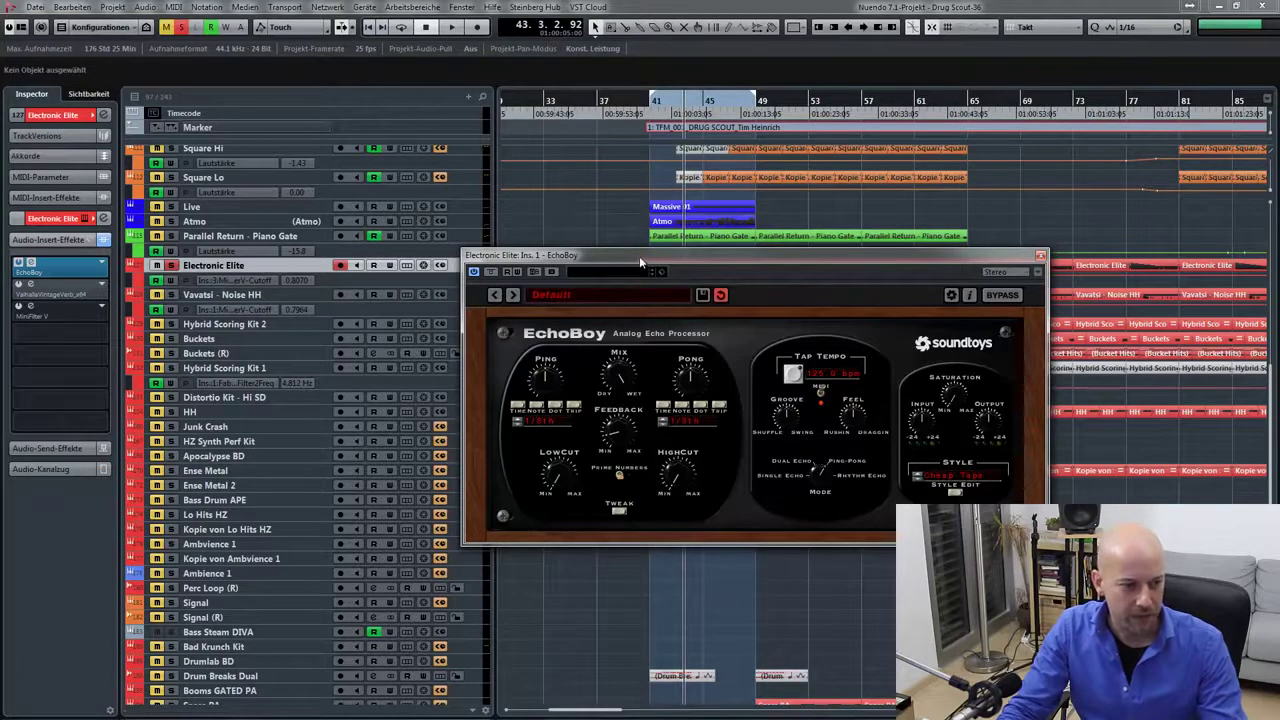
pyautogui.press('space')
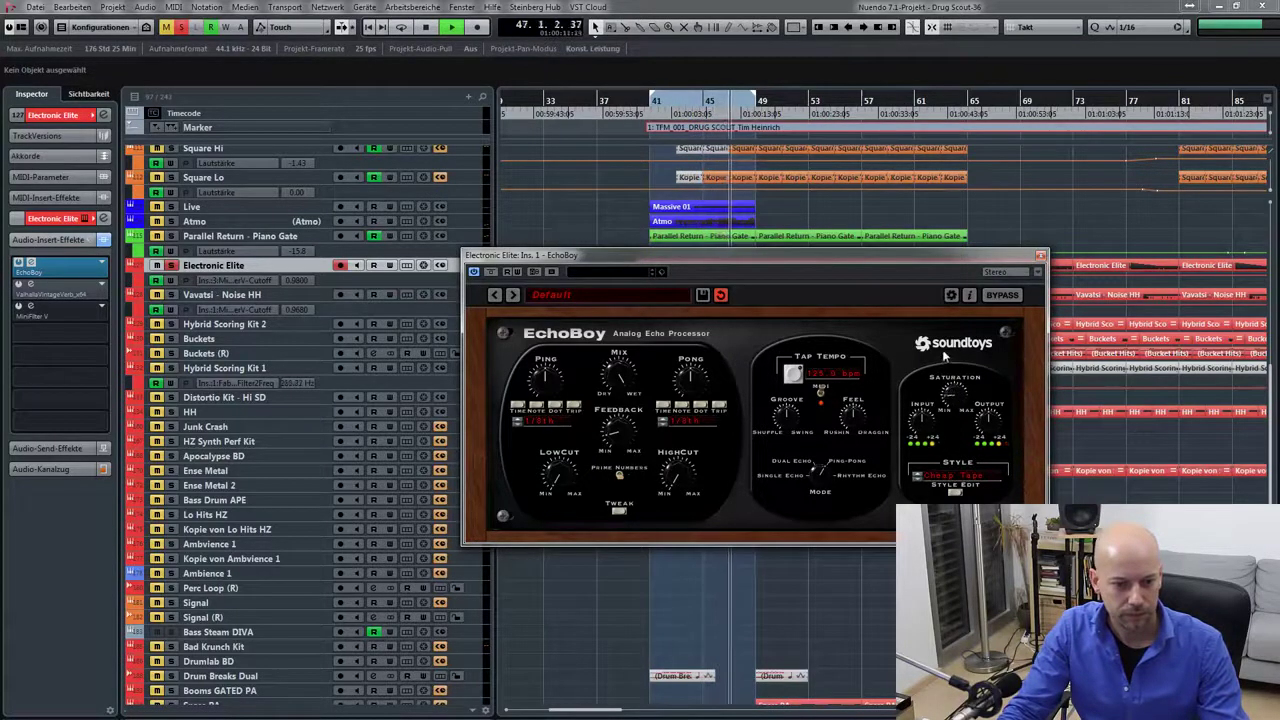
# - Audition the EchoBoy styles Memory Man, DM-2, TelRay, AM Radio and Shortwave during playback
pyautogui.click(943, 479)
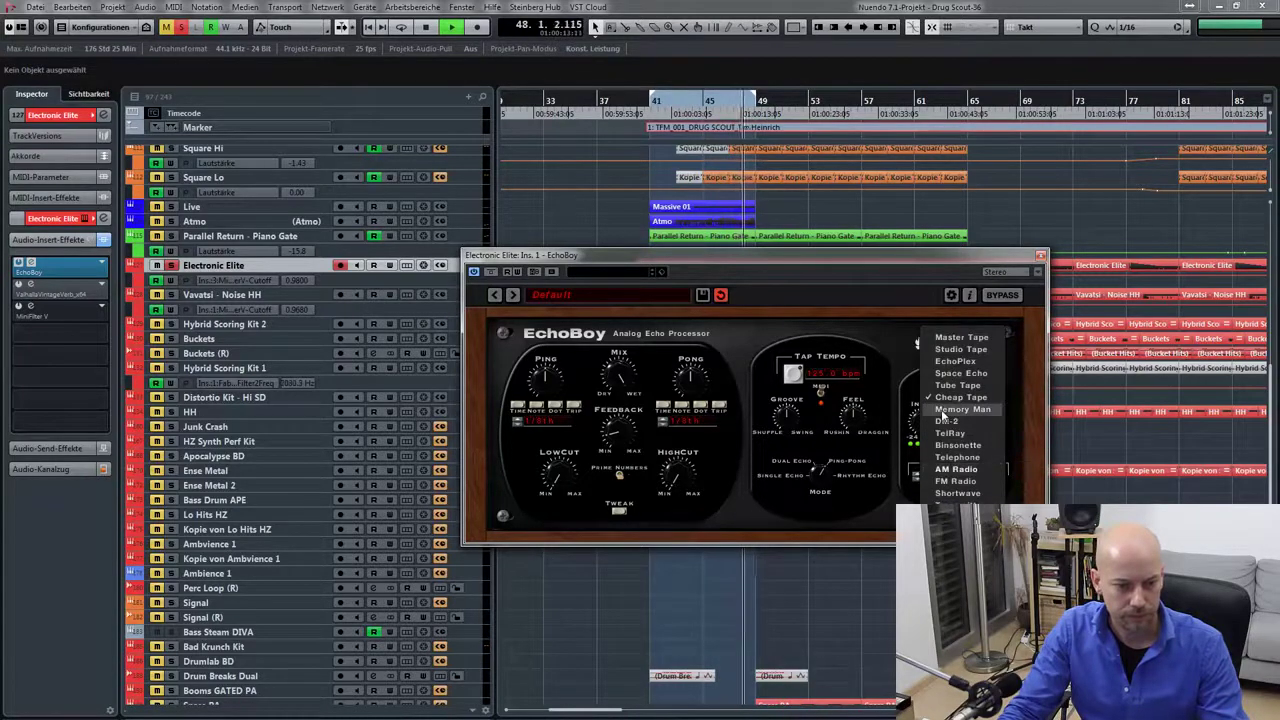
pyautogui.click(943, 412)
pyautogui.click(944, 470)
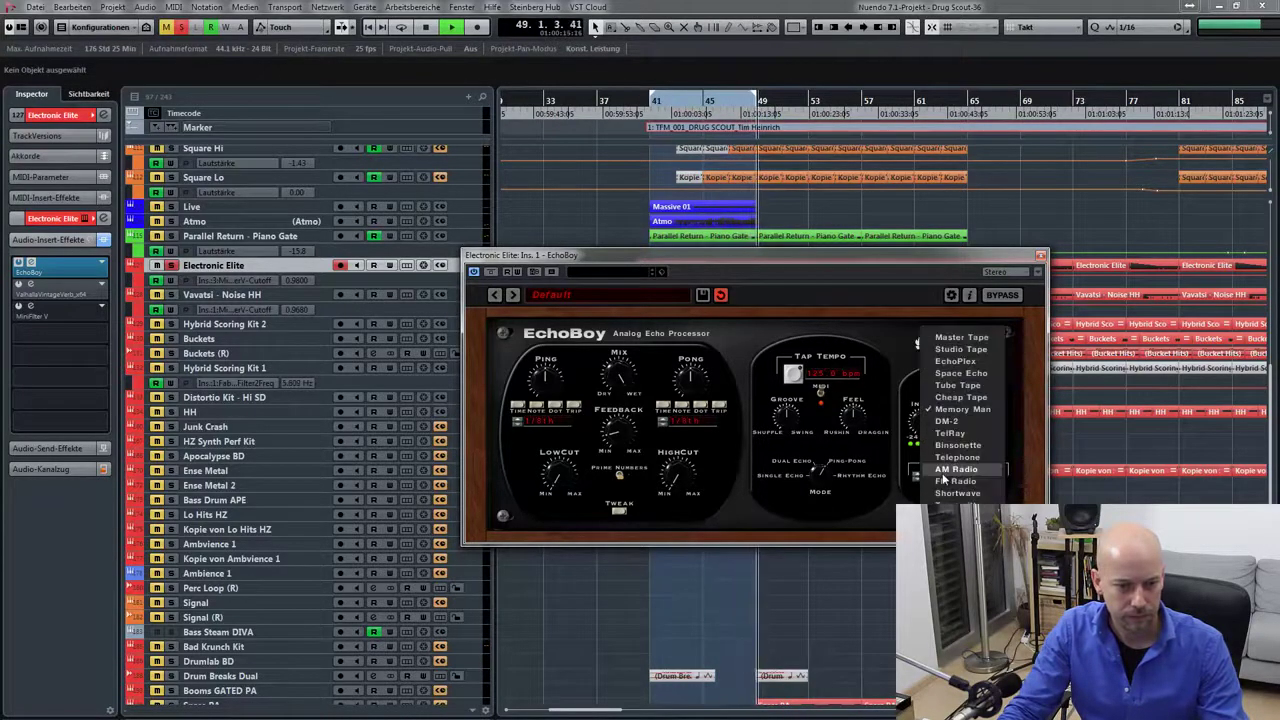
pyautogui.click(944, 421)
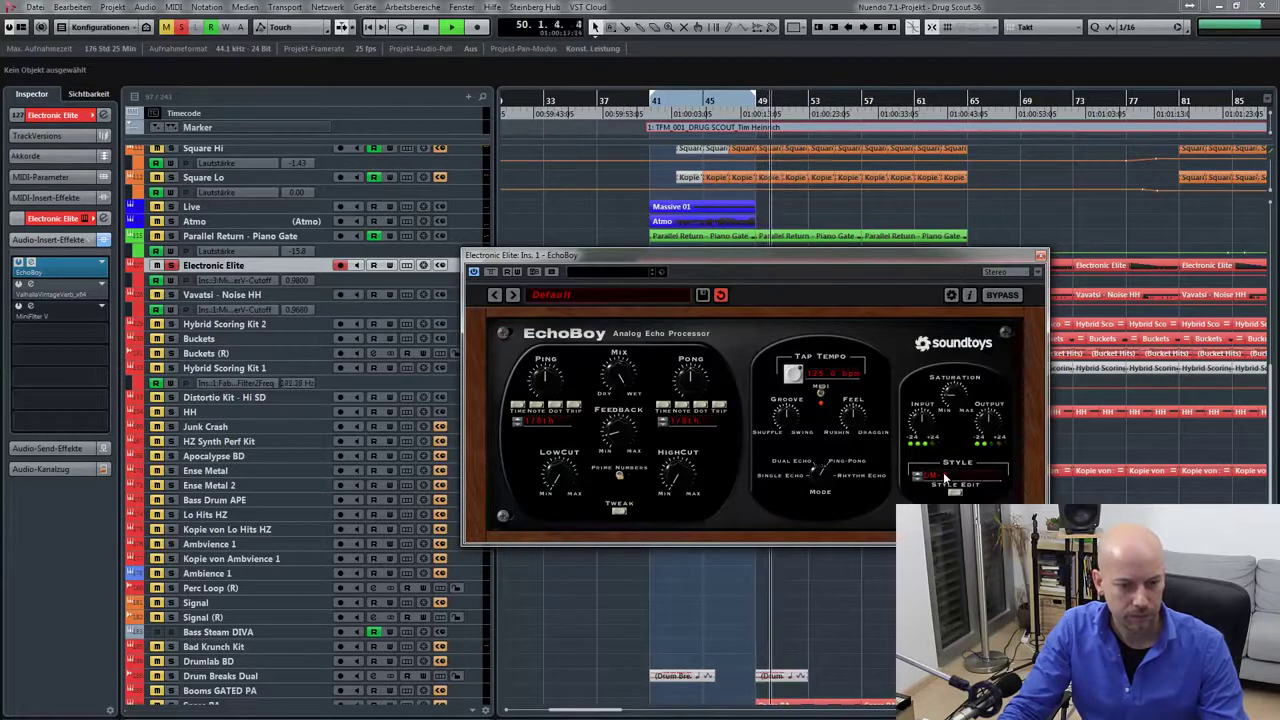
pyautogui.click(943, 479)
pyautogui.click(949, 433)
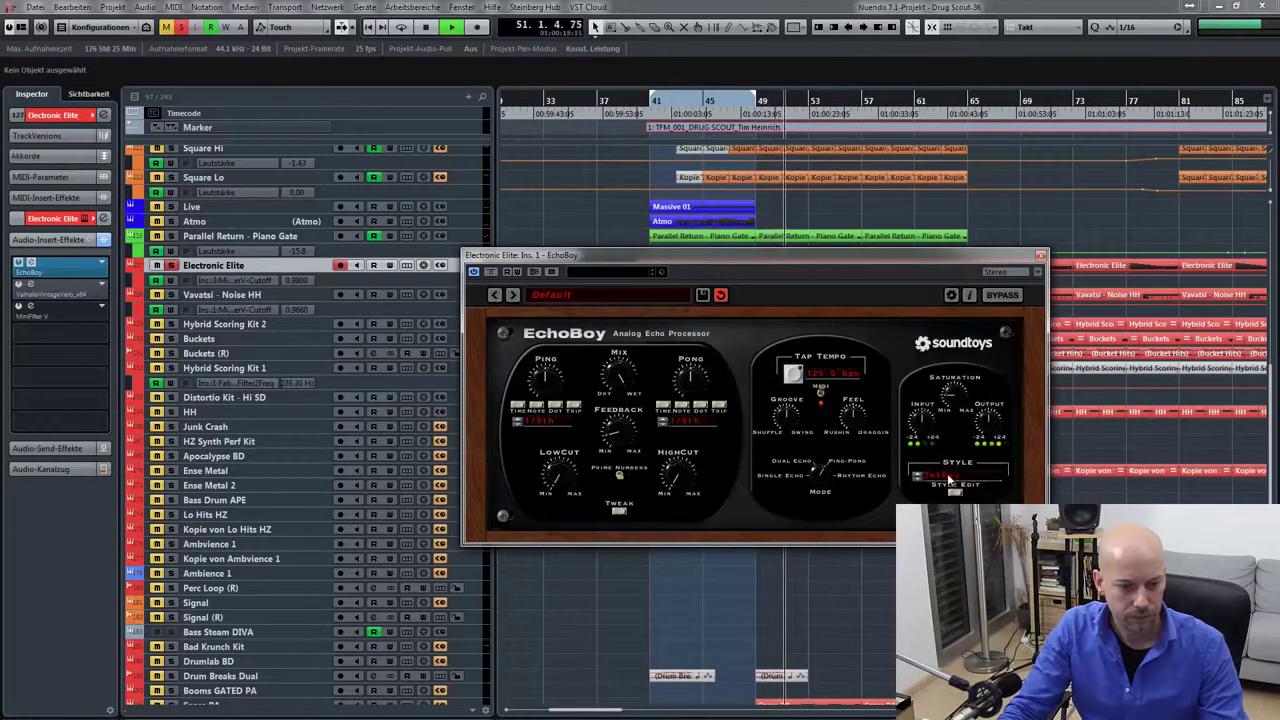
pyautogui.click(948, 479)
pyautogui.click(947, 469)
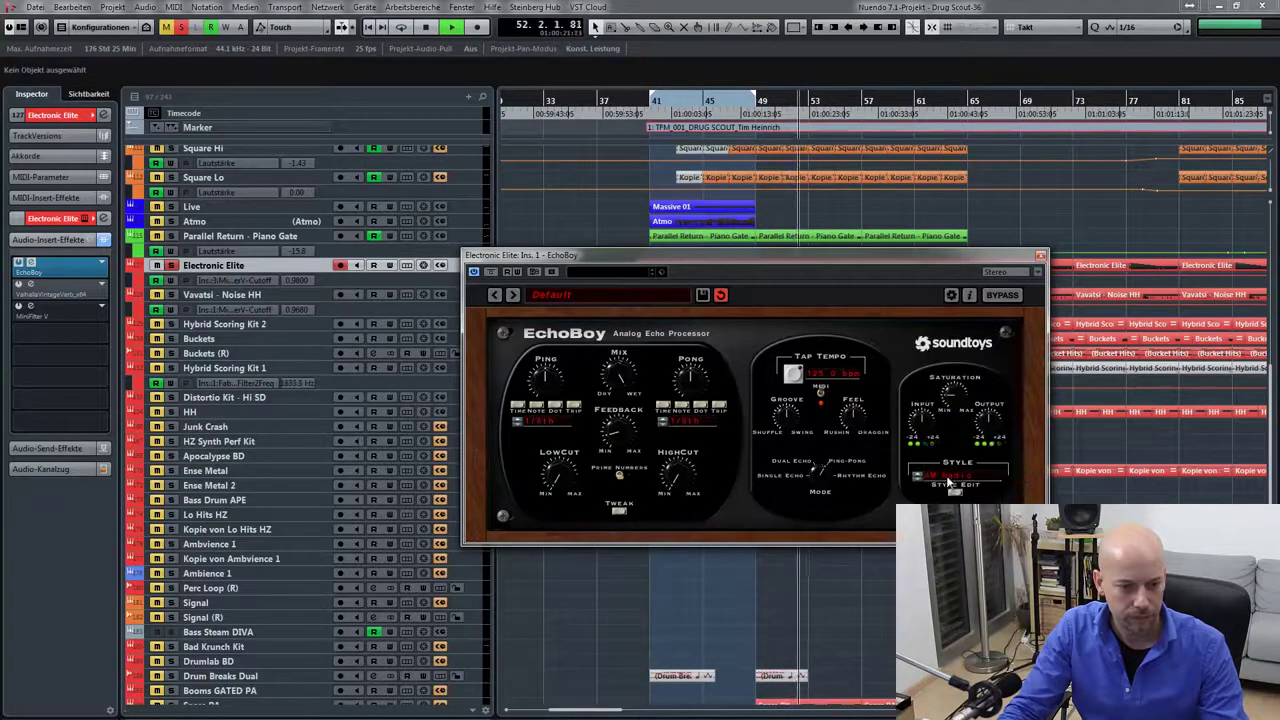
pyautogui.click(947, 477)
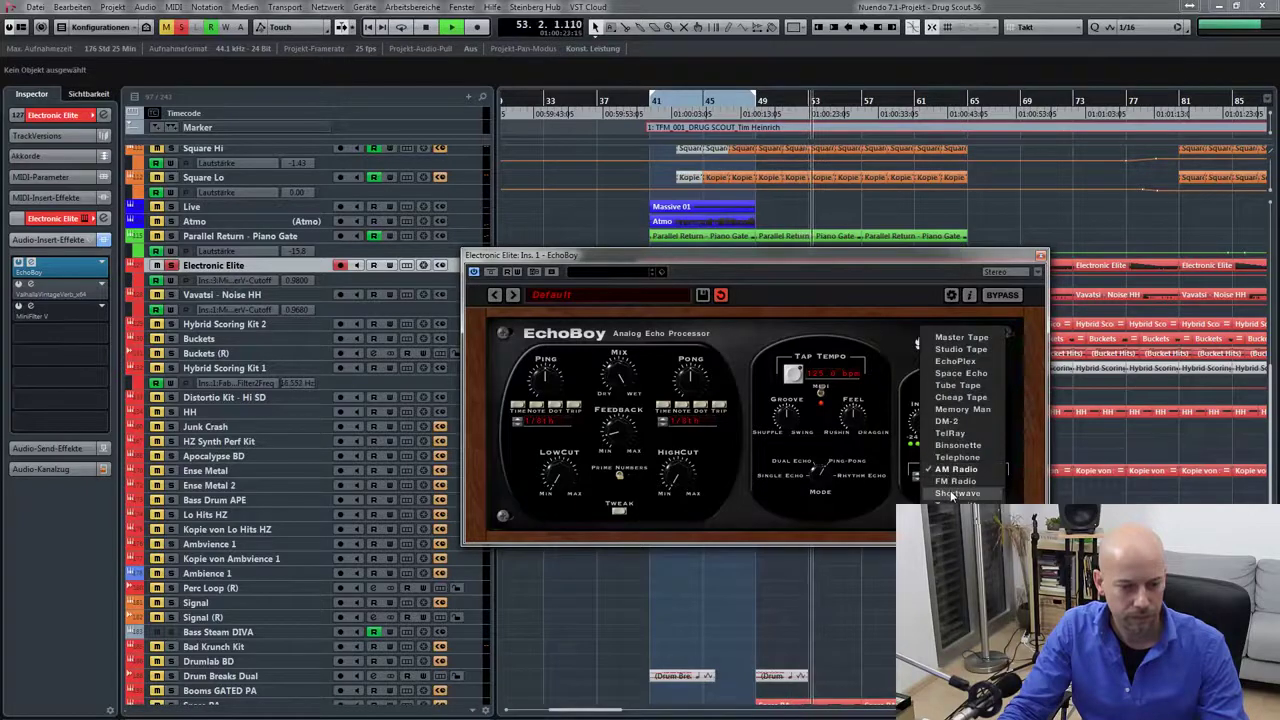
pyautogui.click(952, 492)
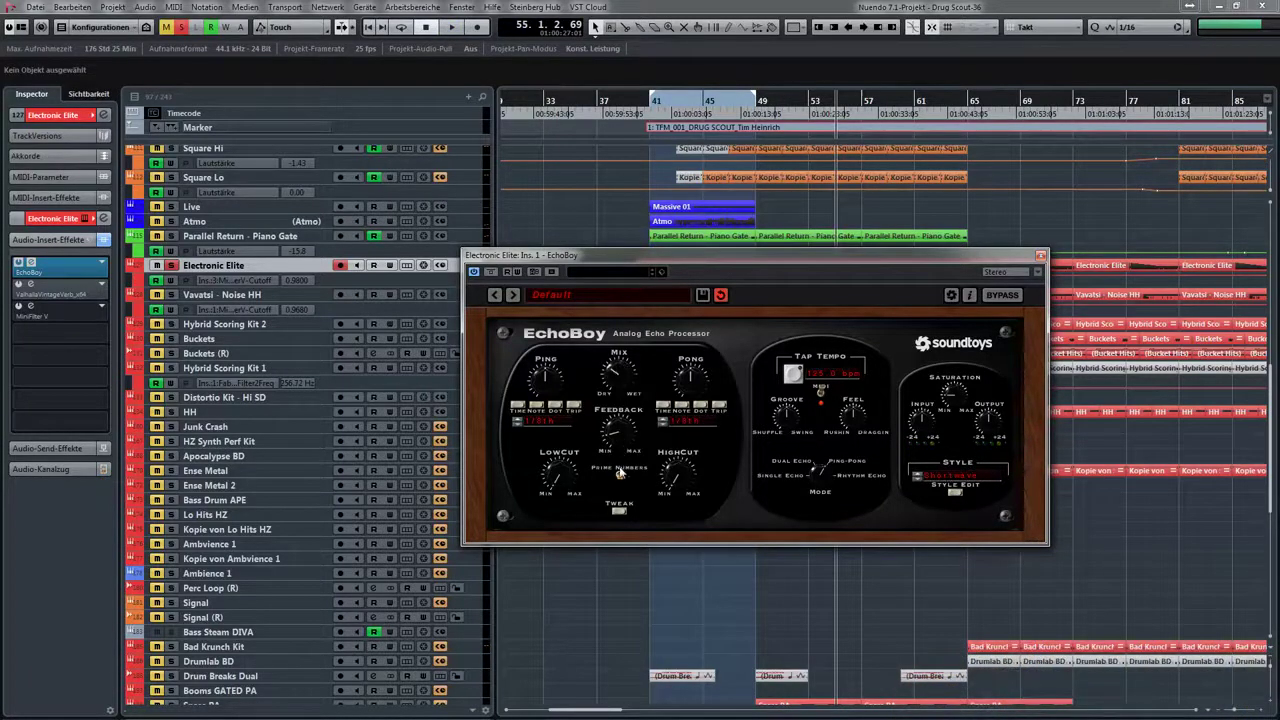
# - Close EchoBoy and listen to Electronic Elite with its ValhallaVintageVerb insert bypassed and switched back on
pyautogui.press('Escape')
pyautogui.click(31, 286)
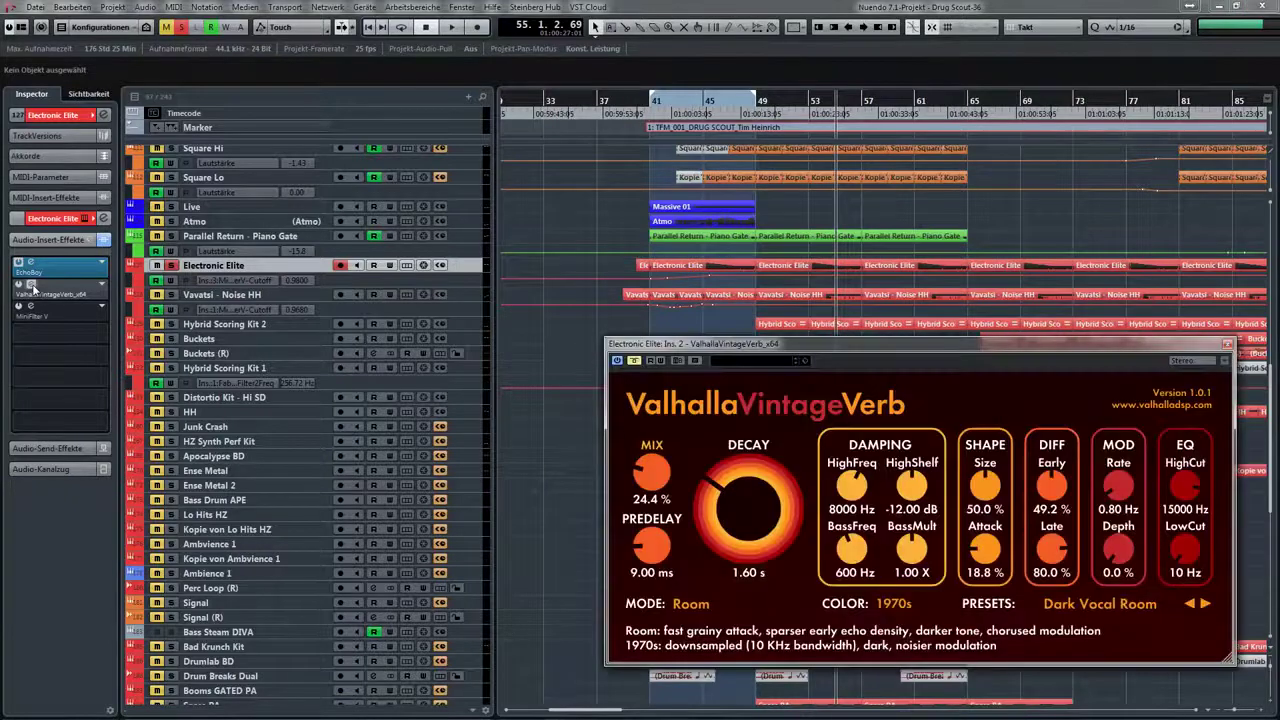
pyautogui.moveTo(673, 348); pyautogui.dragTo(636, 324)
pyautogui.press('space')
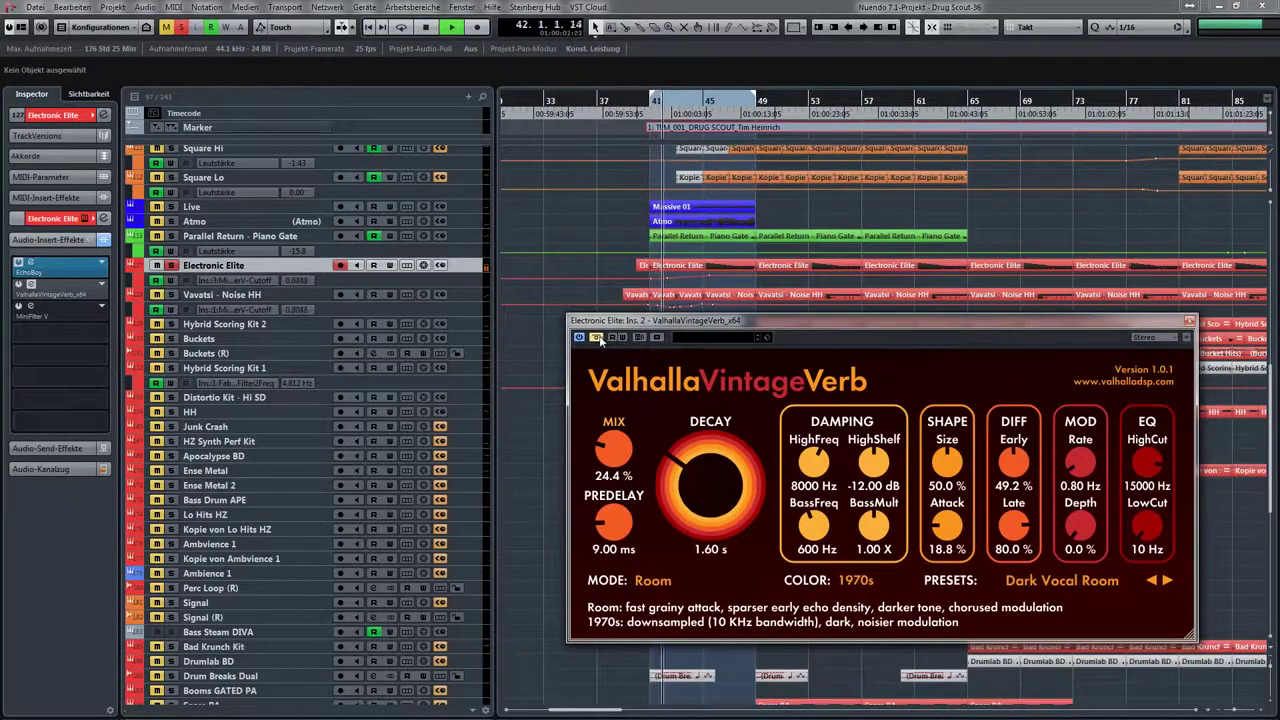
pyautogui.click(1190, 323)
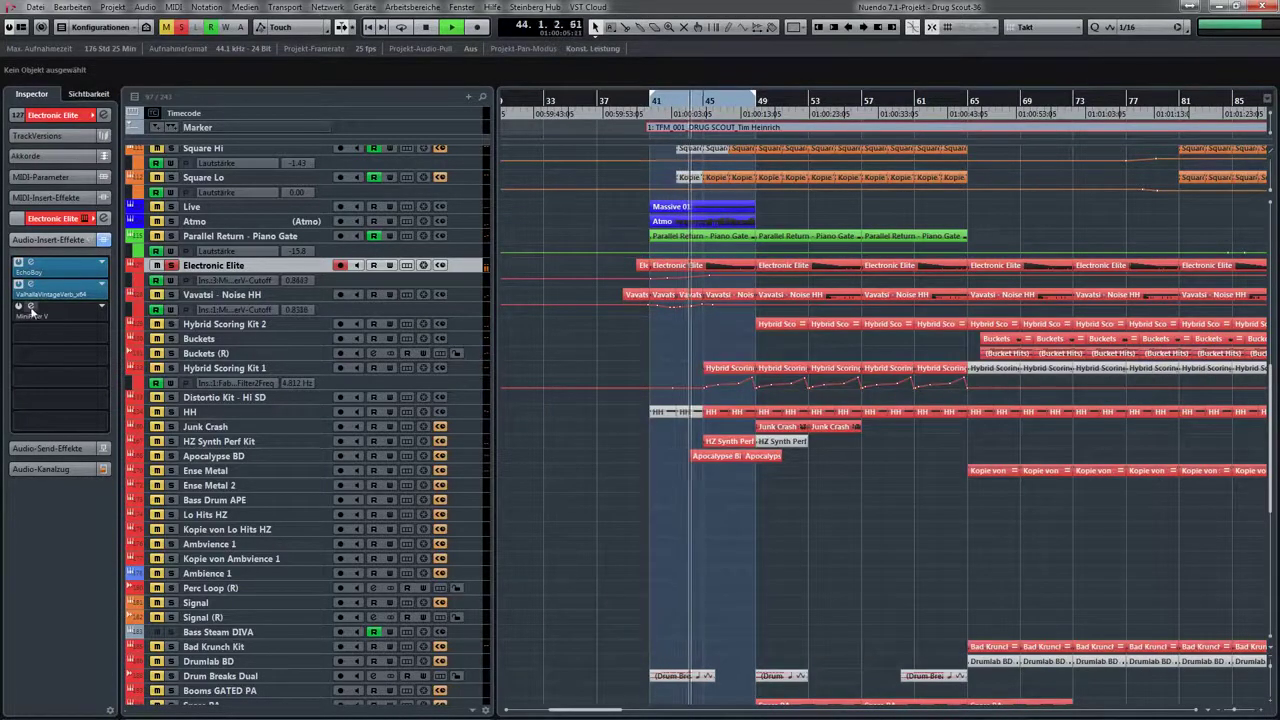
# - Open the MiniFilter V insert on Electronic Elite and switch it back on
pyautogui.click(30, 310)
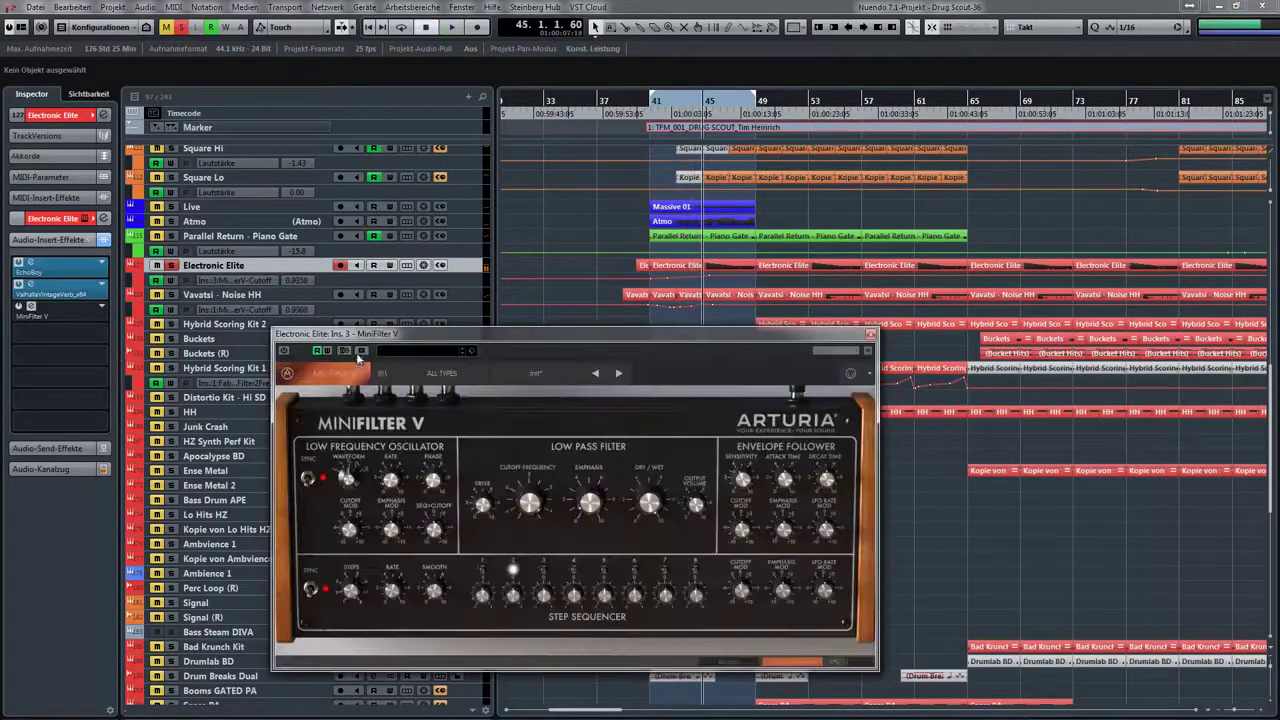
pyautogui.moveTo(377, 339); pyautogui.dragTo(563, 322)
pyautogui.click(473, 336)
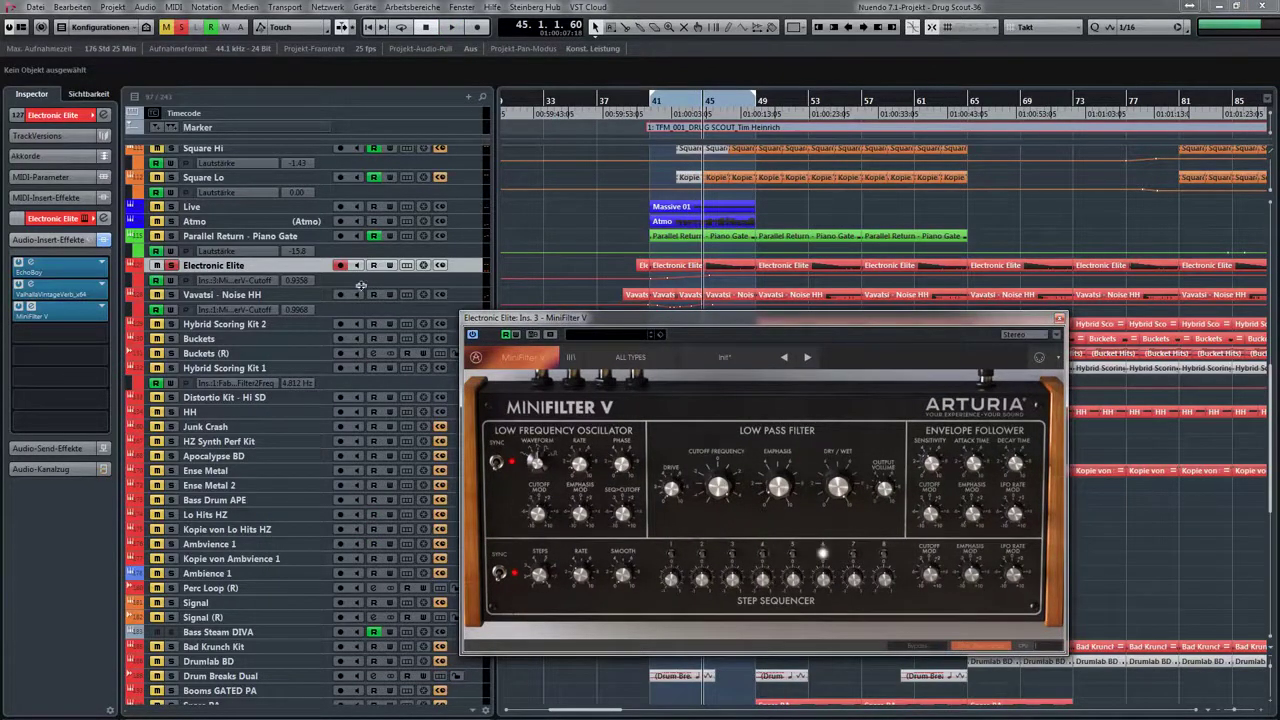
# - Enlarge the Electronic Elite track's MiniFilter V cutoff automation lane and play the filter sweep from bar 41
pyautogui.moveTo(360, 287); pyautogui.dragTo(360, 328)
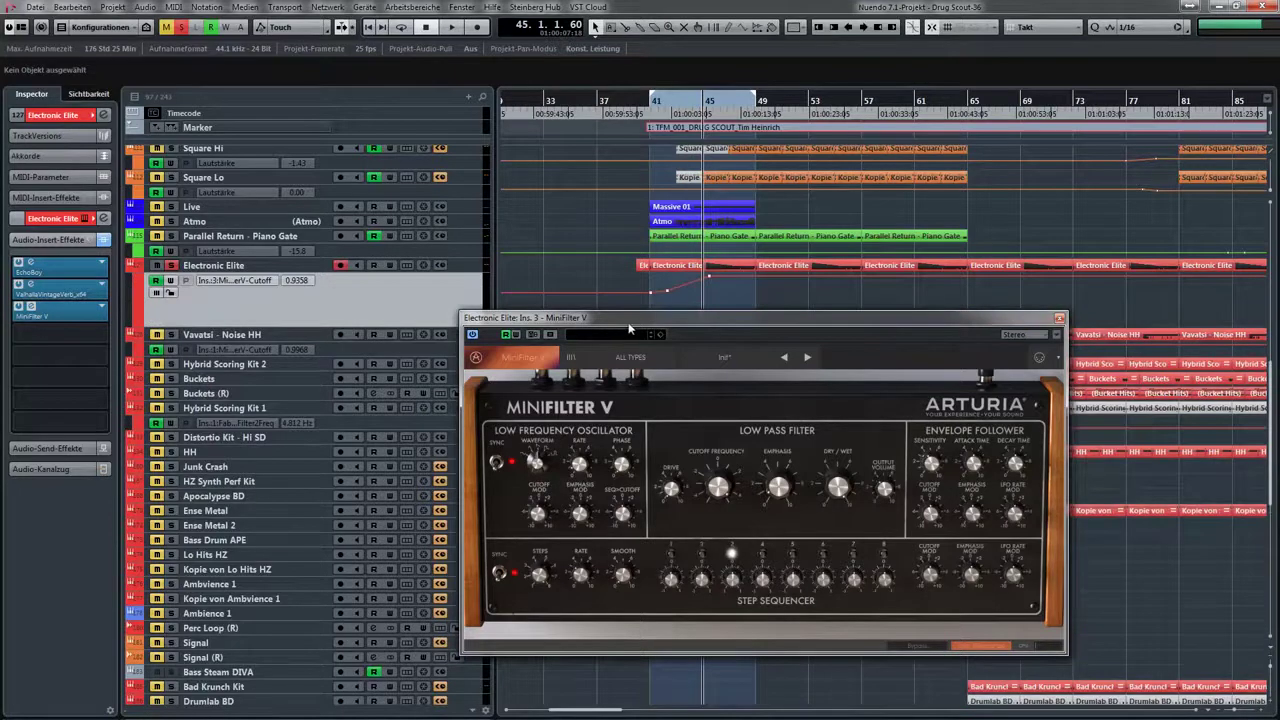
pyautogui.moveTo(628, 328); pyautogui.dragTo(641, 376)
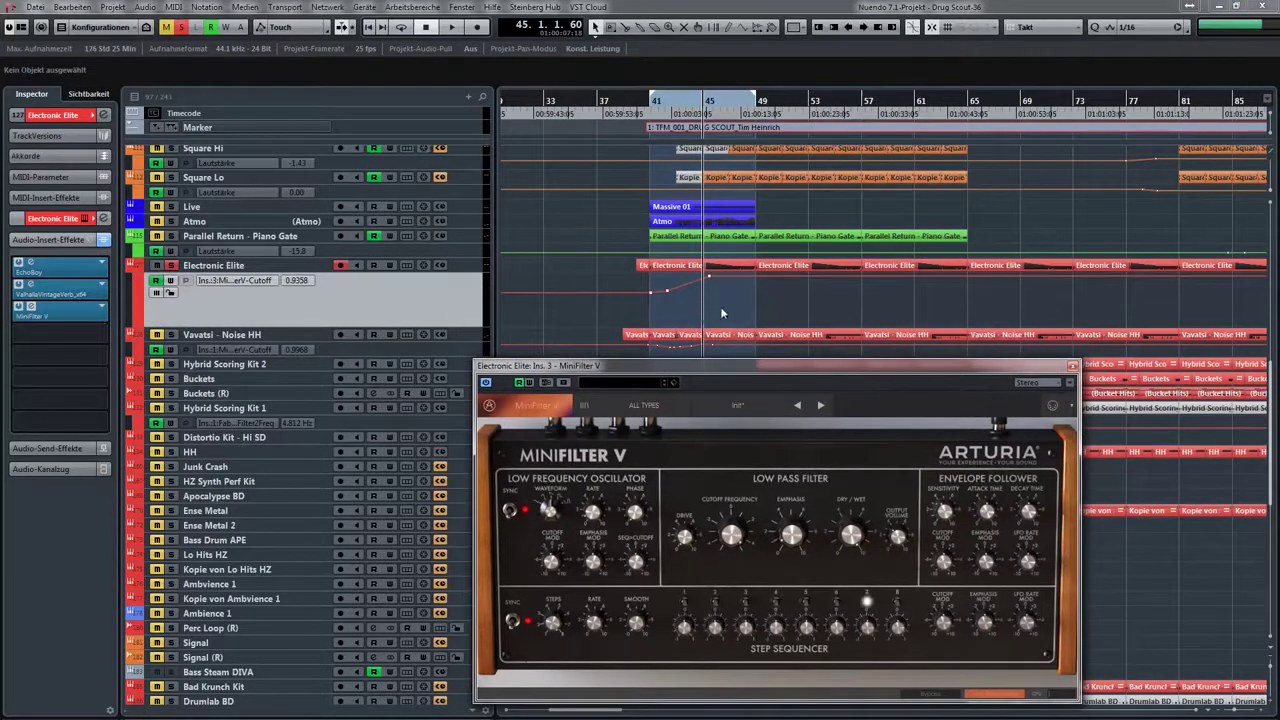
pyautogui.moveTo(667, 367); pyautogui.dragTo(291, 208)
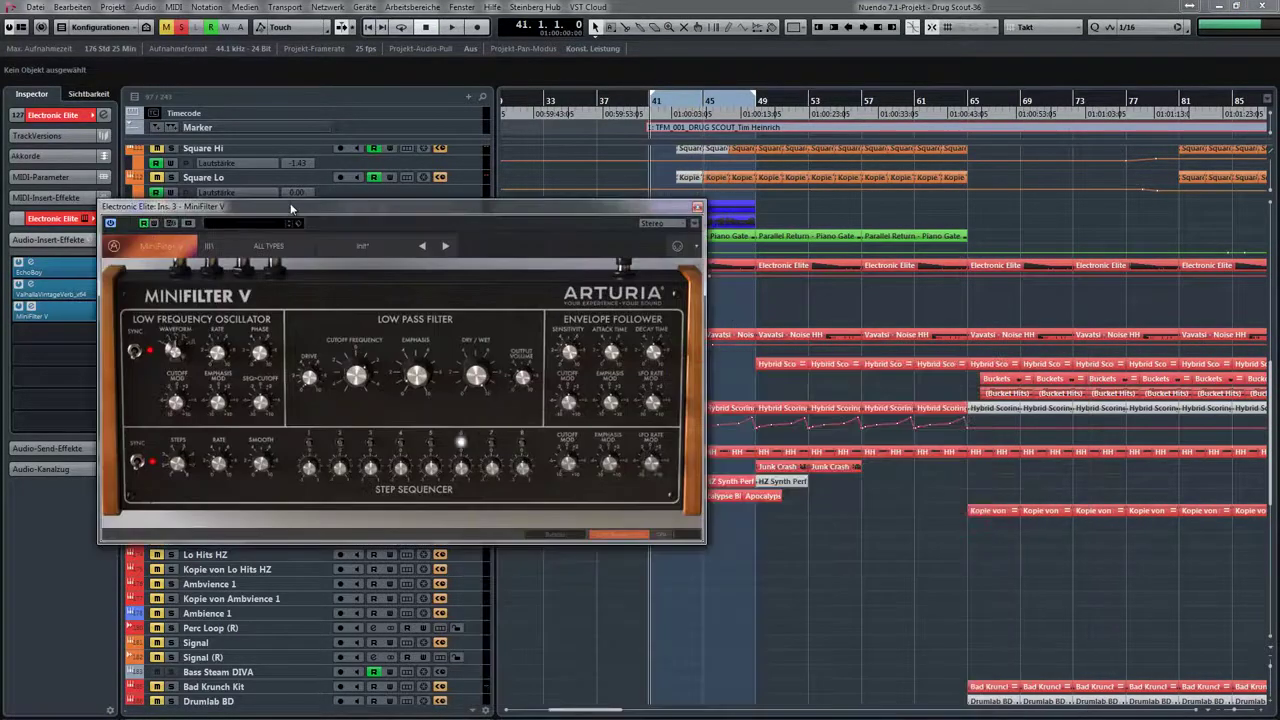
pyautogui.press('space')
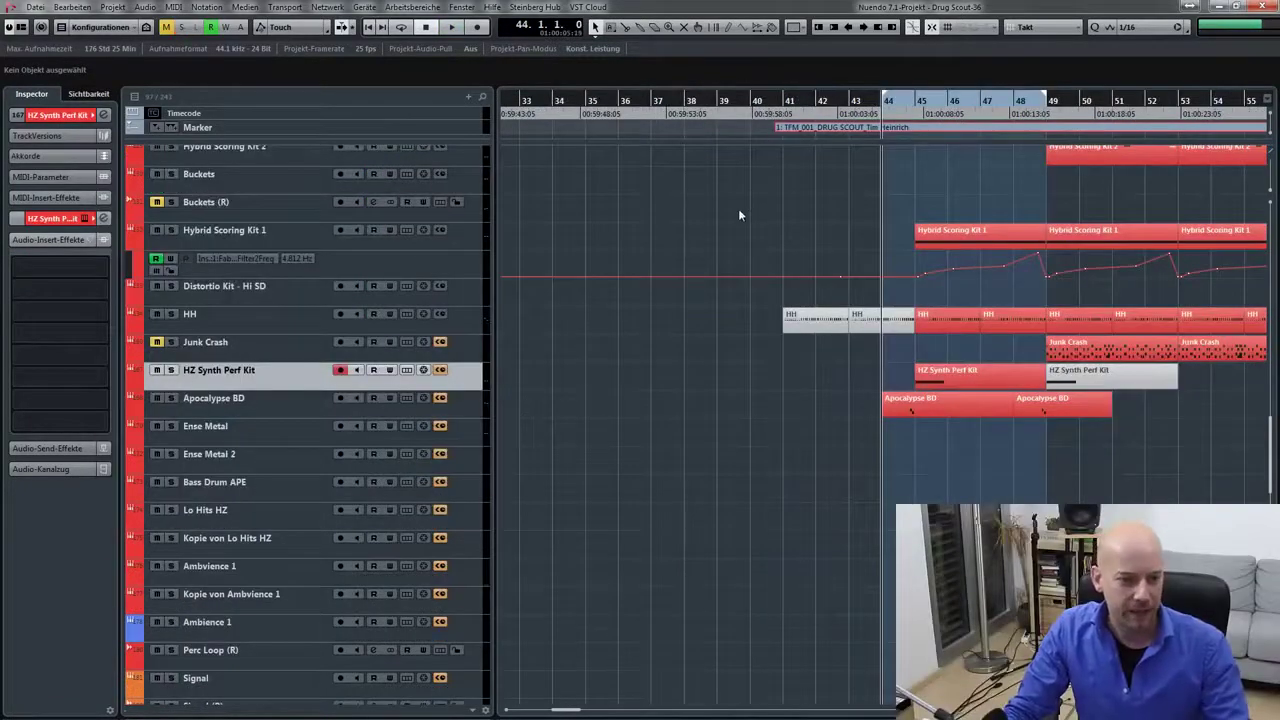
# - Play the full mix from bar 44, and listen to the Hybrid Scoring Kit 1 track soloed from bar 45
pyautogui.press('space')
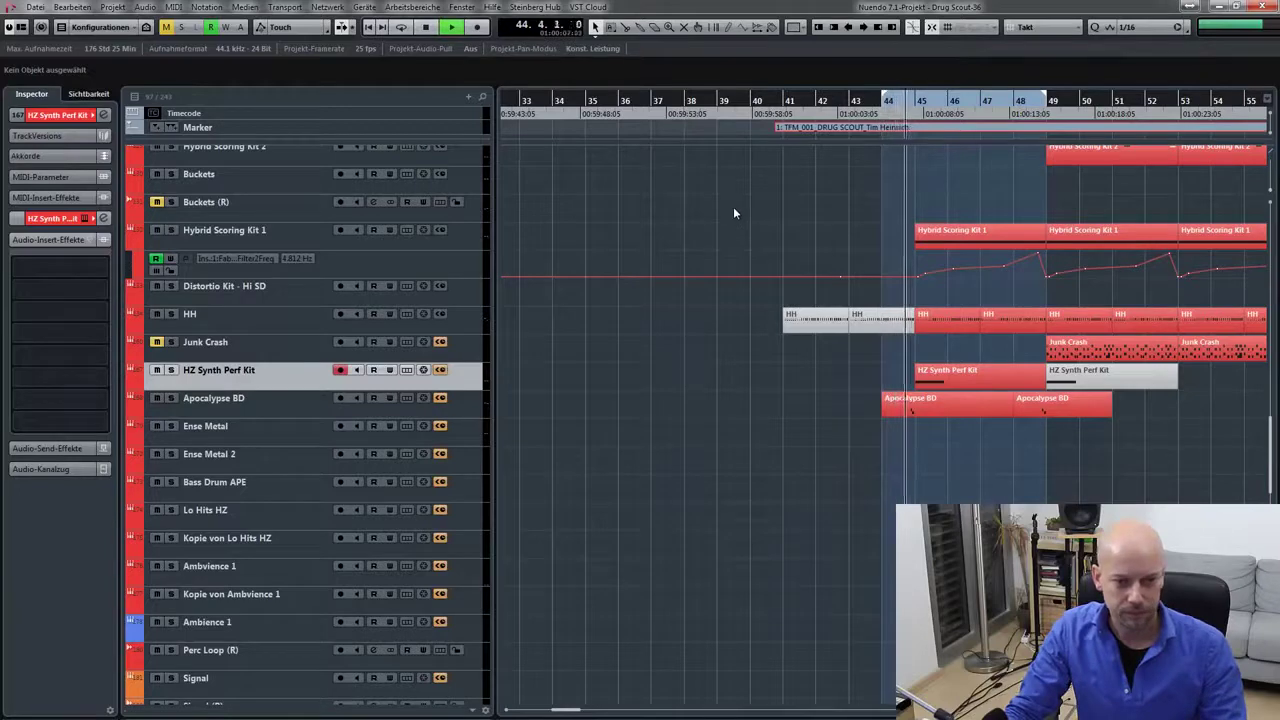
pyautogui.press('space')
pyautogui.click(235, 232)
pyautogui.press('s')
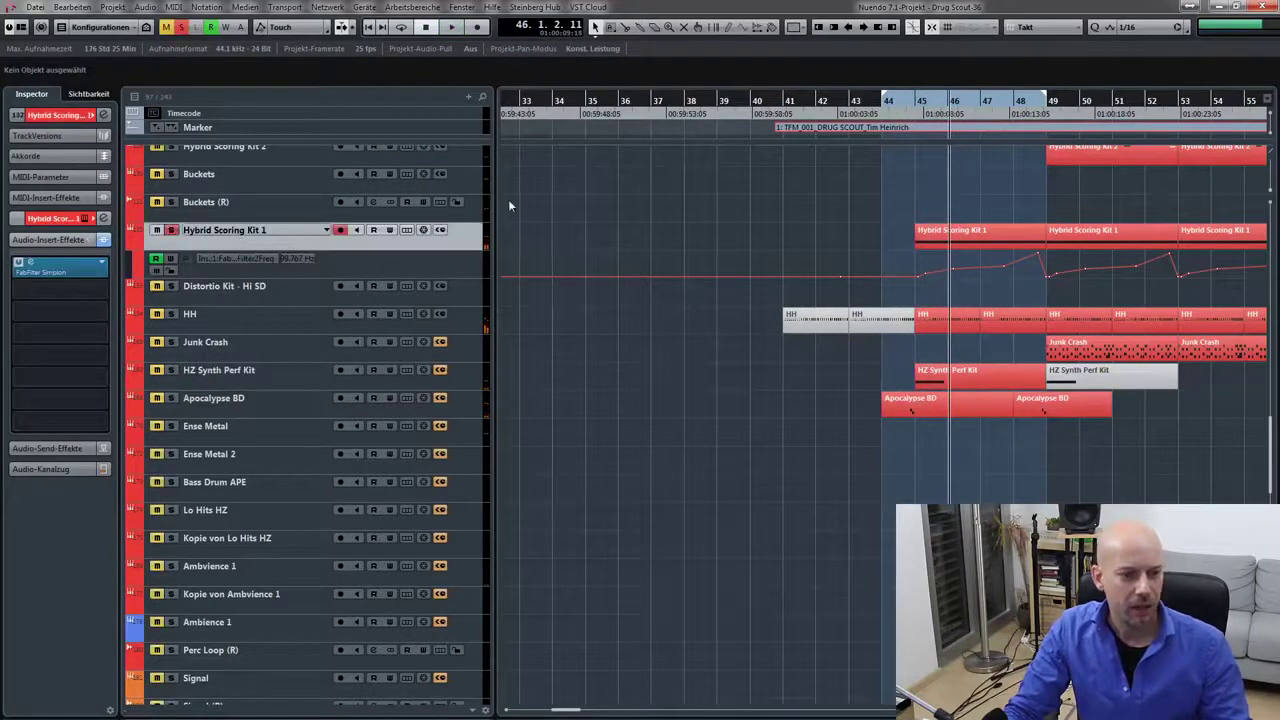
pyautogui.click(918, 107)
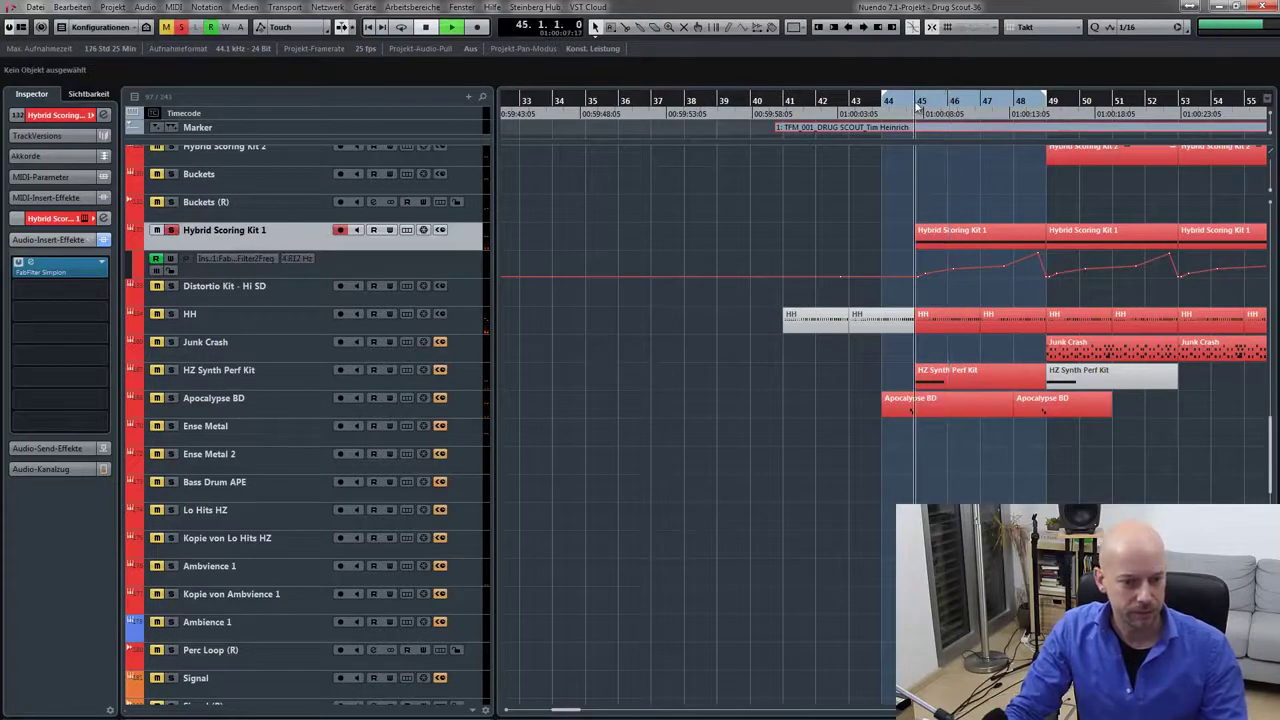
pyautogui.press('space')
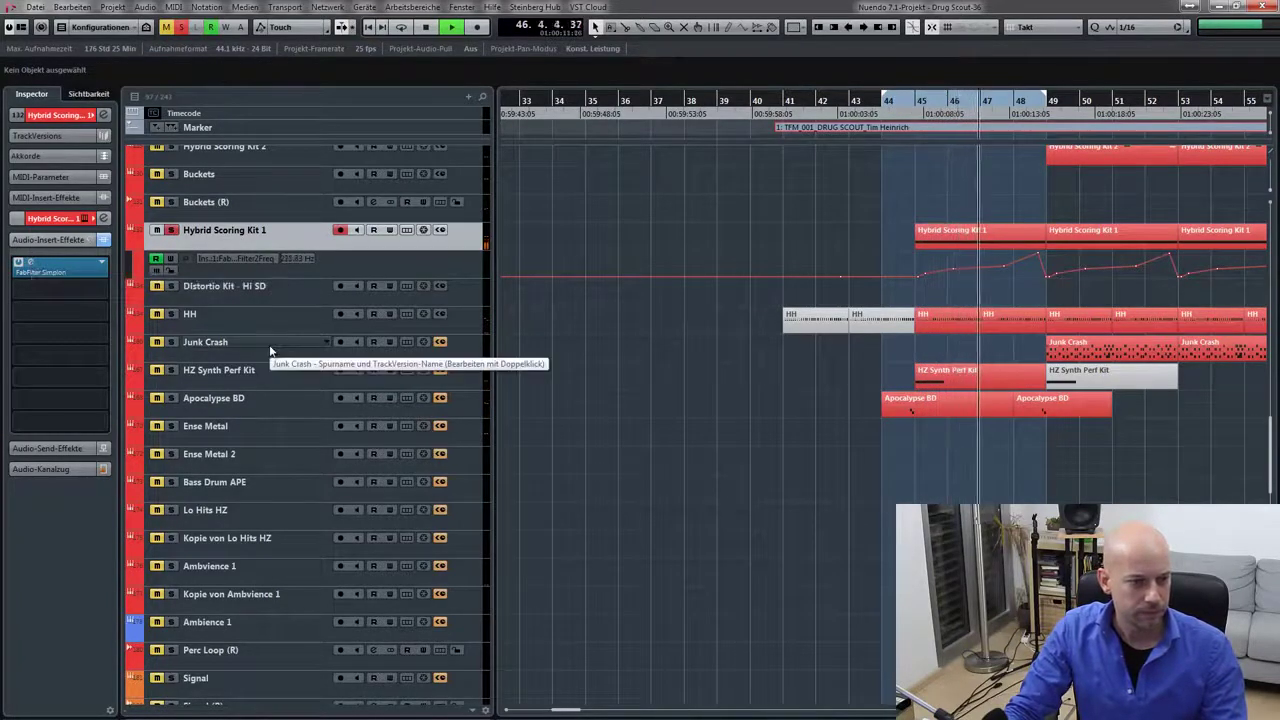
# - Solo the HZ Synth Perf Kit track and set the locators around its event from bar 45 to 49
pyautogui.click(230, 371)
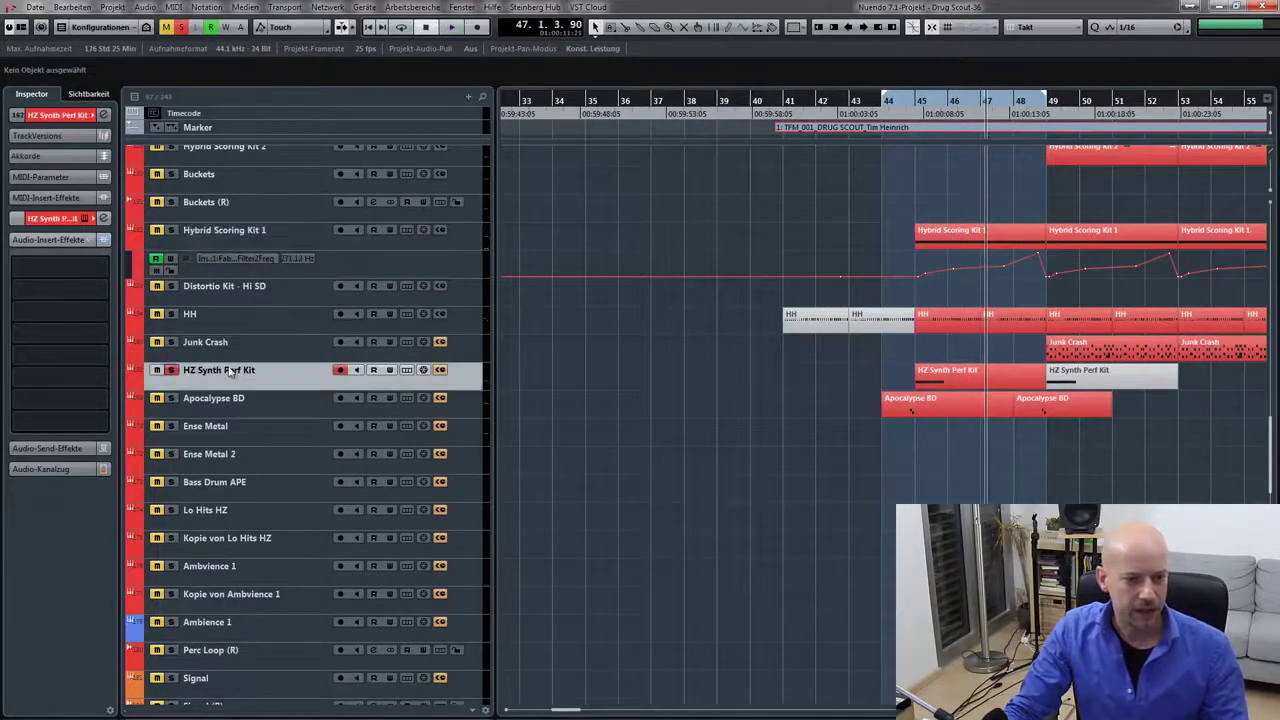
pyautogui.click(961, 375)
pyautogui.press('p')
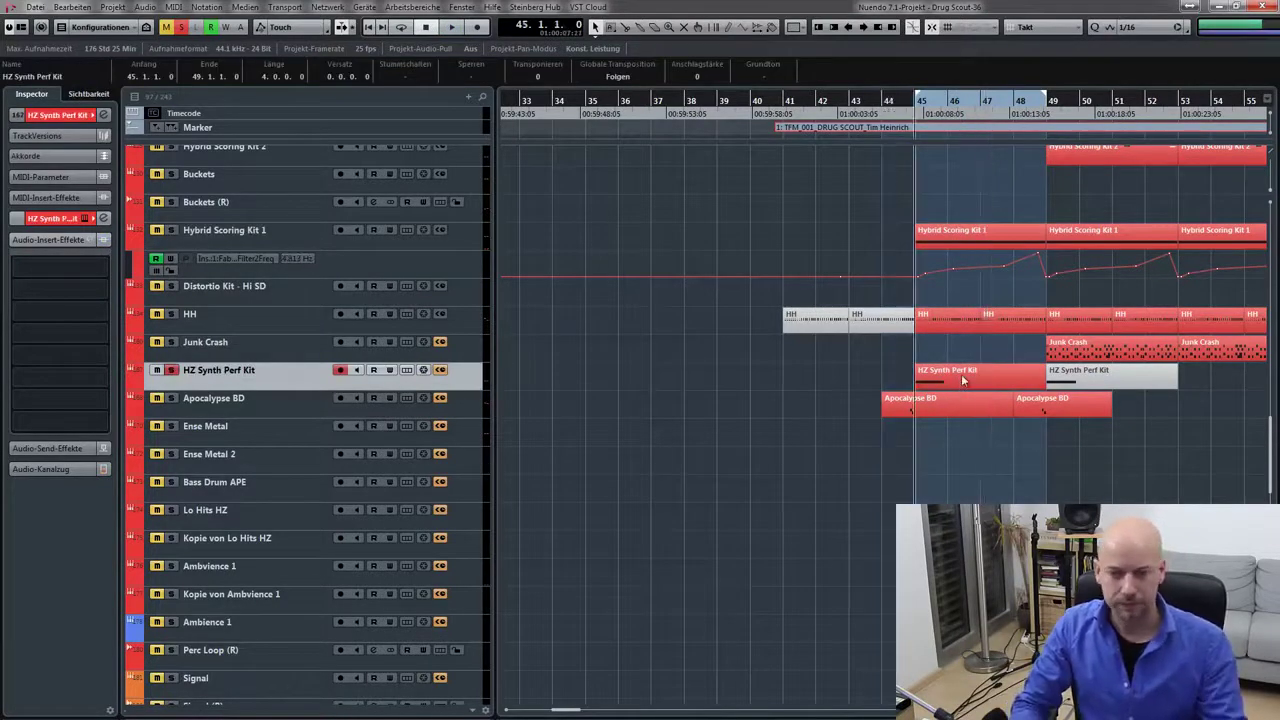
# - Play from bar 45 and compare Hybrid Scoring Kit 1 with and without the HZ Synth Perf Kit layer soloed
pyautogui.press('space')
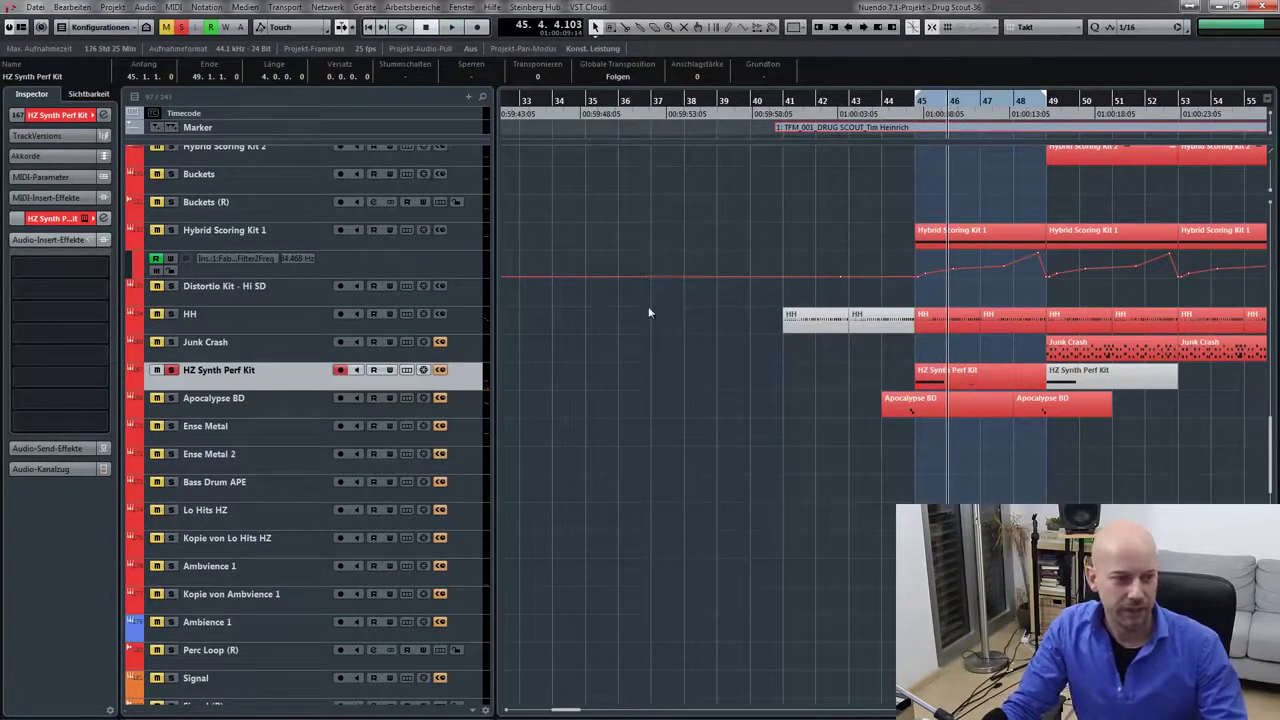
pyautogui.press('space')
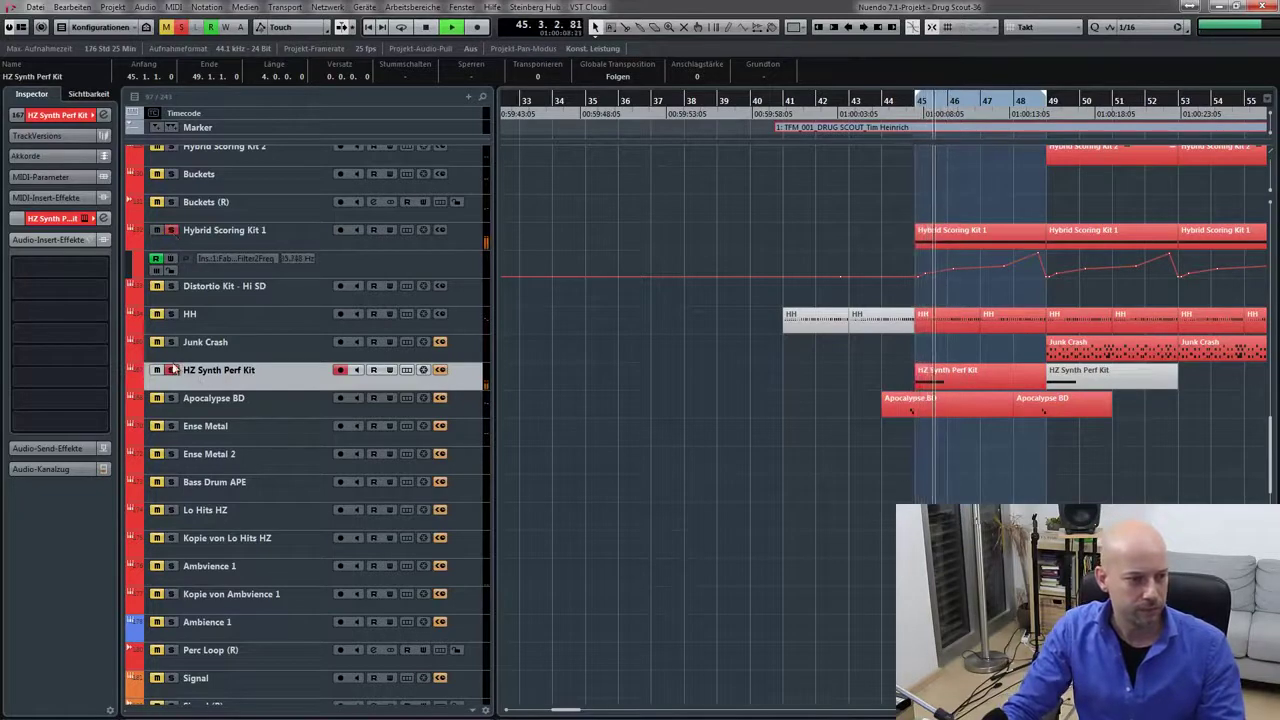
pyautogui.press('space')
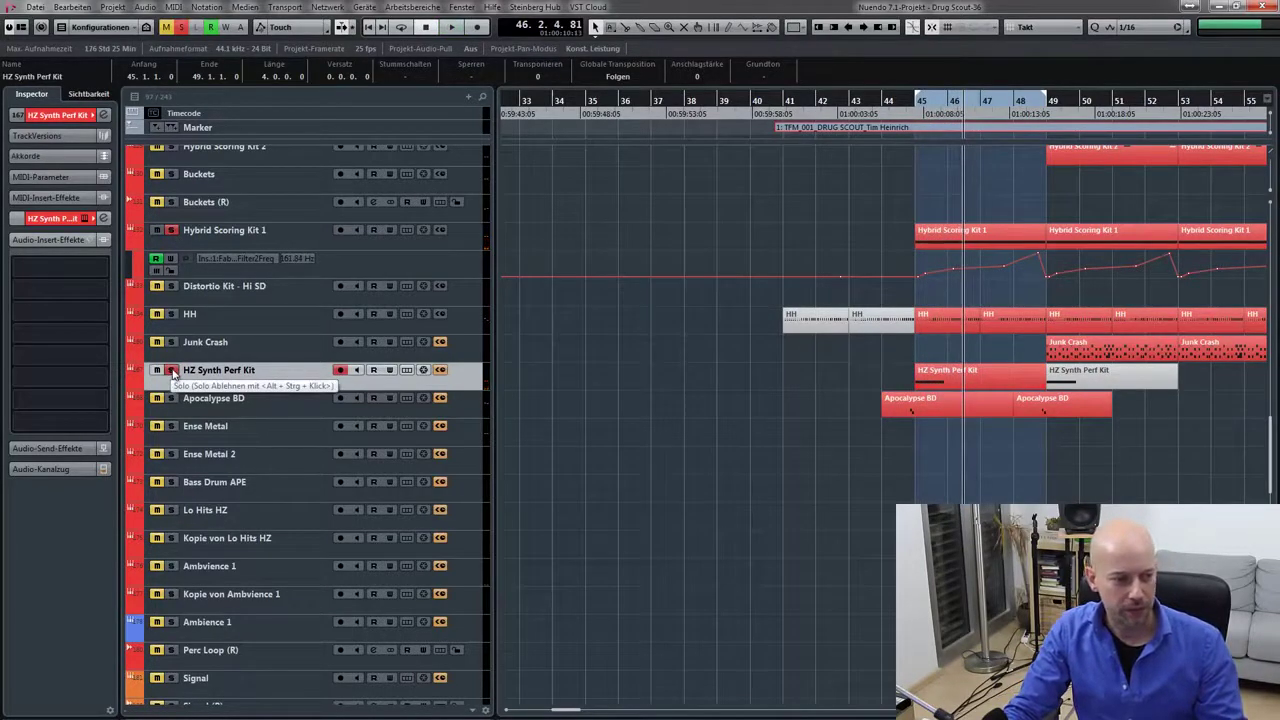
pyautogui.click(172, 371)
pyautogui.press('space')
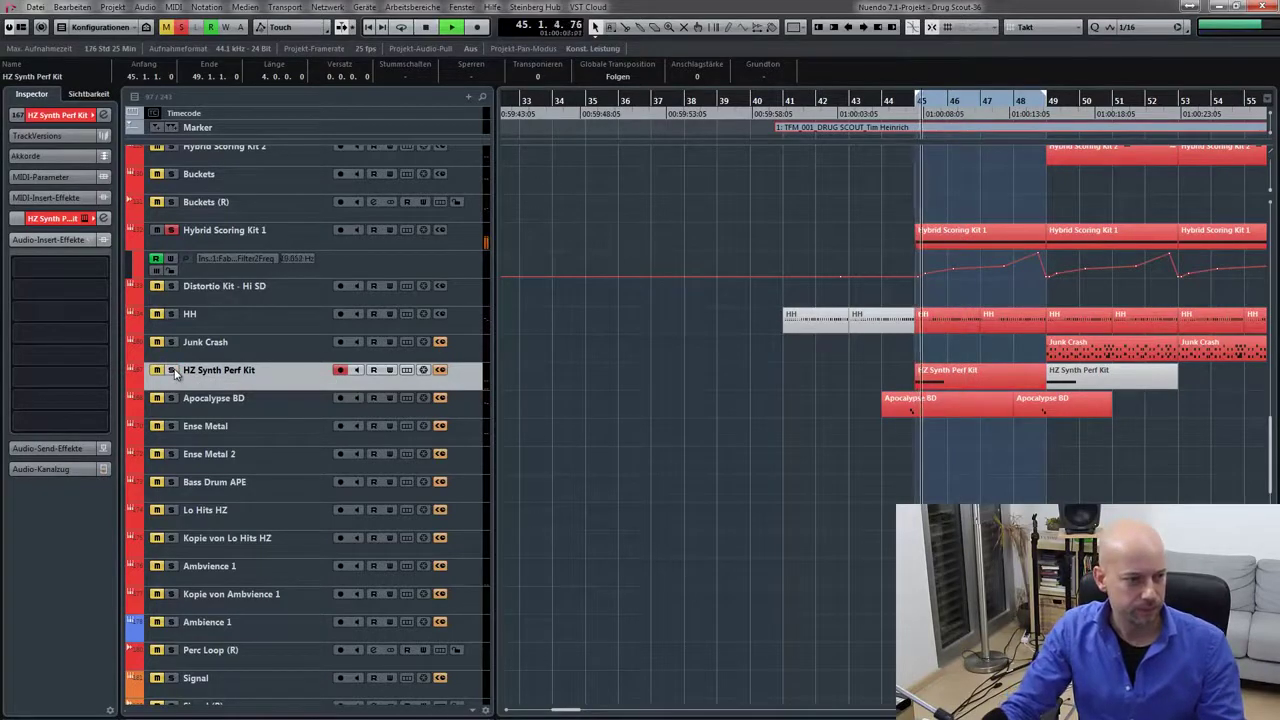
pyautogui.press('space')
pyautogui.press('space')
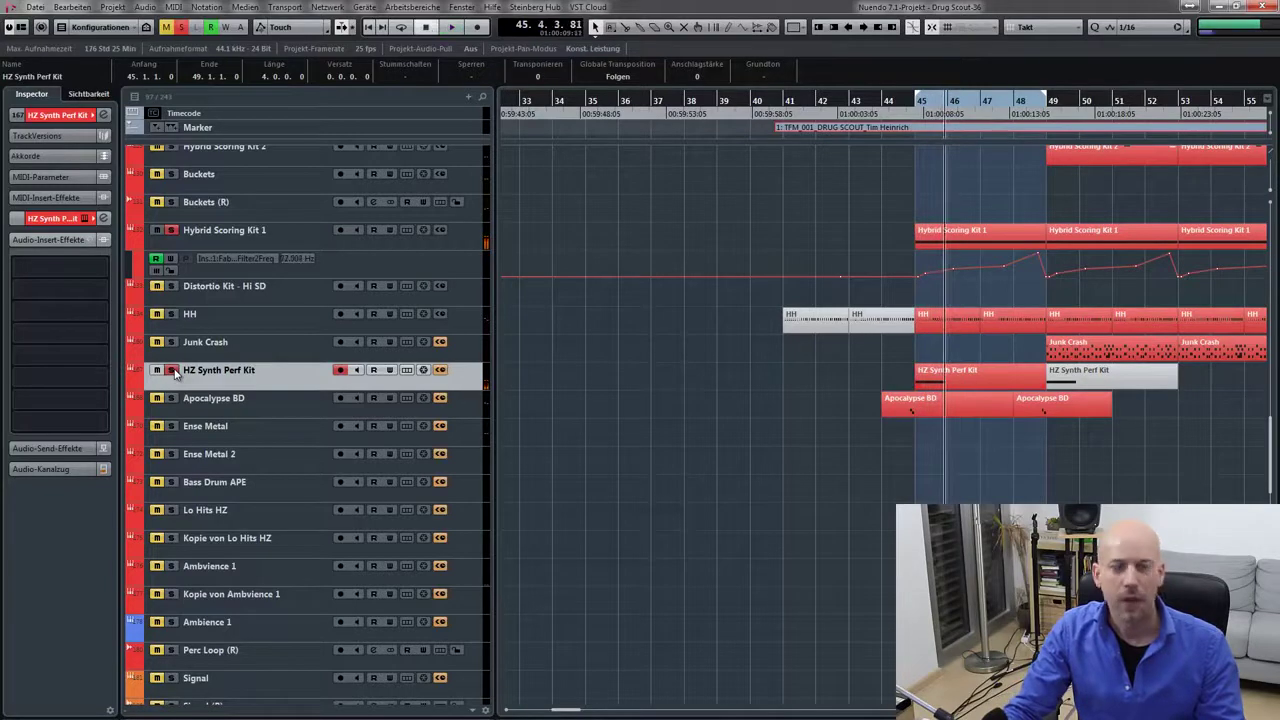
# - Open the FabFilter Simplon insert on Hybrid Scoring Kit 1, bypass it, and play the unfiltered track from bar 45
pyautogui.click(210, 230)
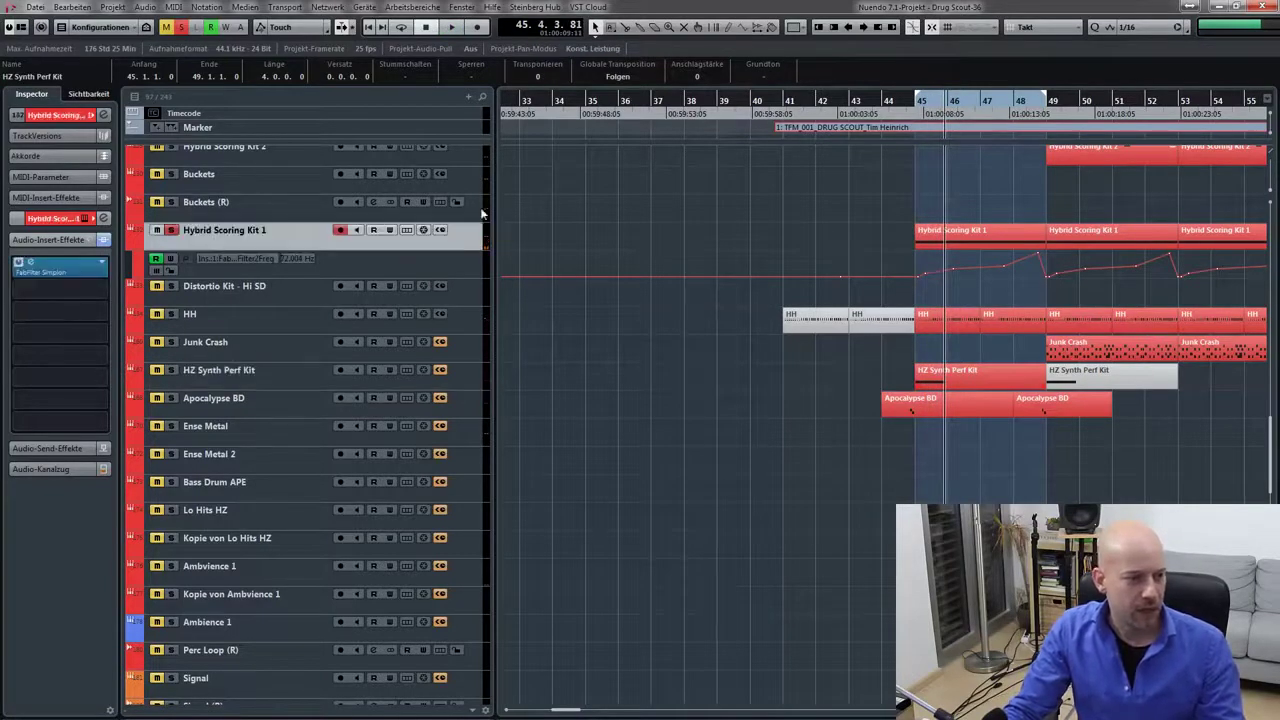
pyautogui.doubleClick(29, 264)
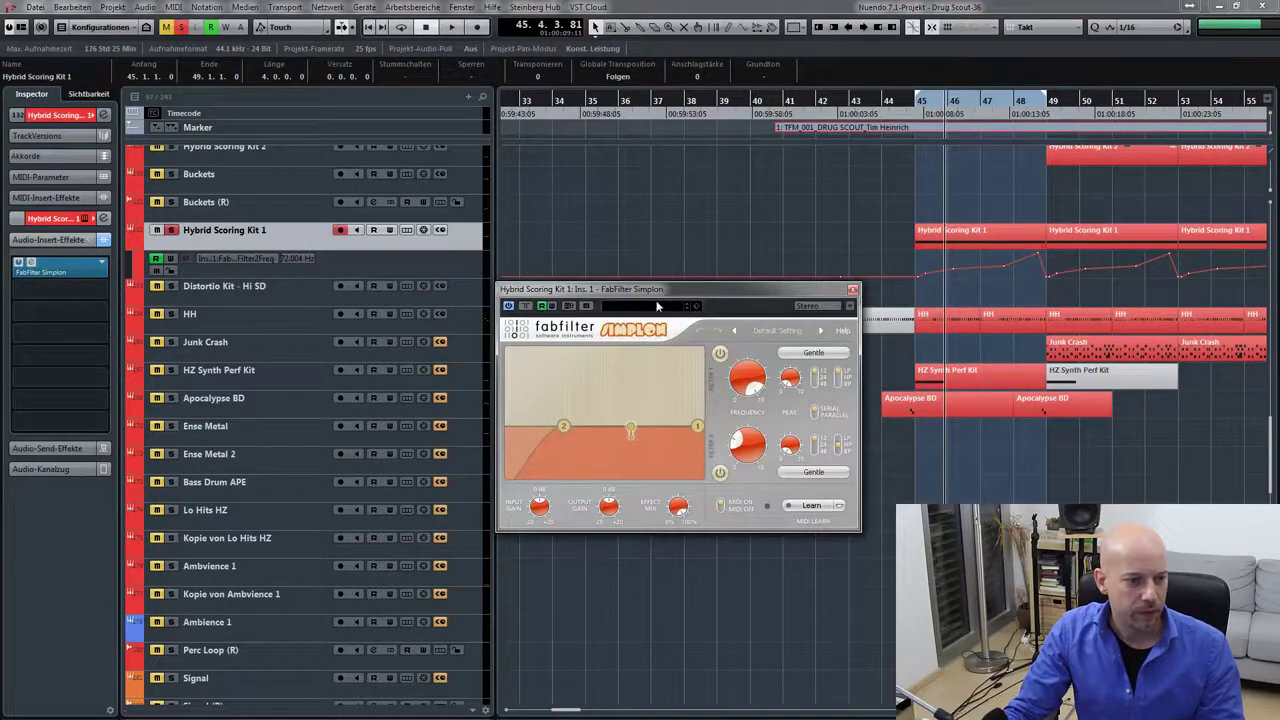
pyautogui.moveTo(580, 291); pyautogui.dragTo(567, 348)
pyautogui.click(512, 364)
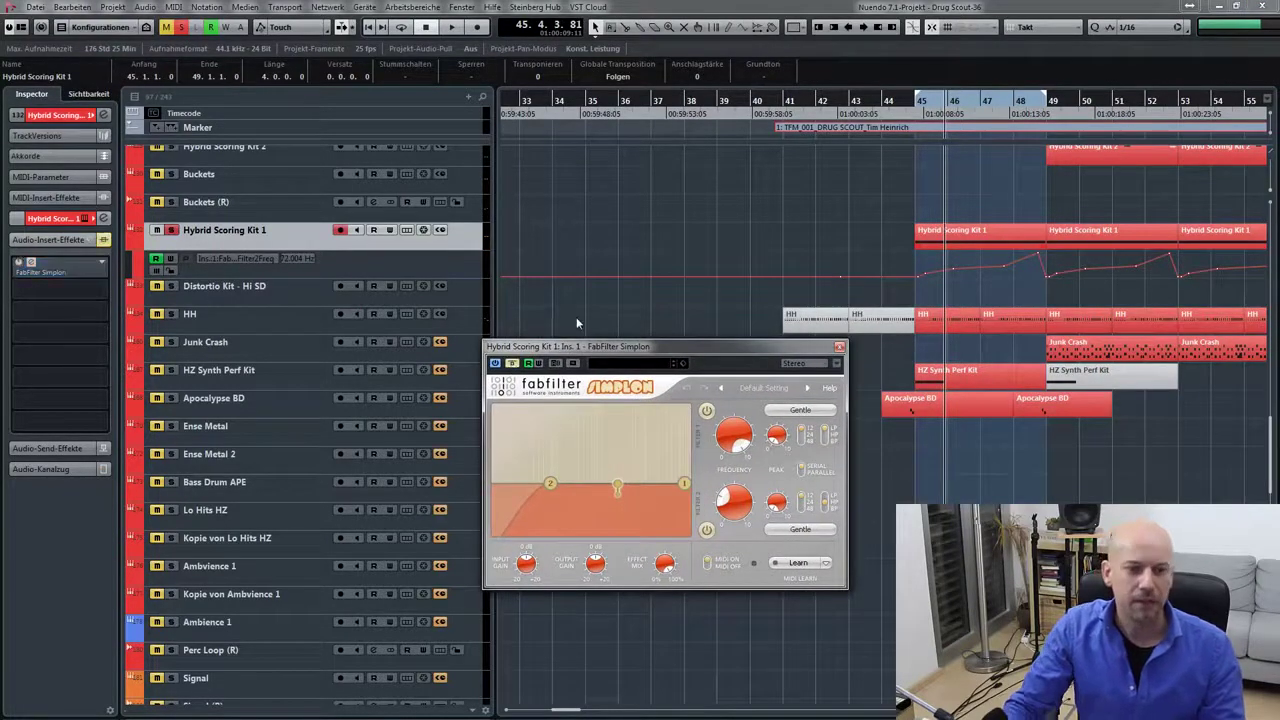
pyautogui.press('space')
pyautogui.press('space')
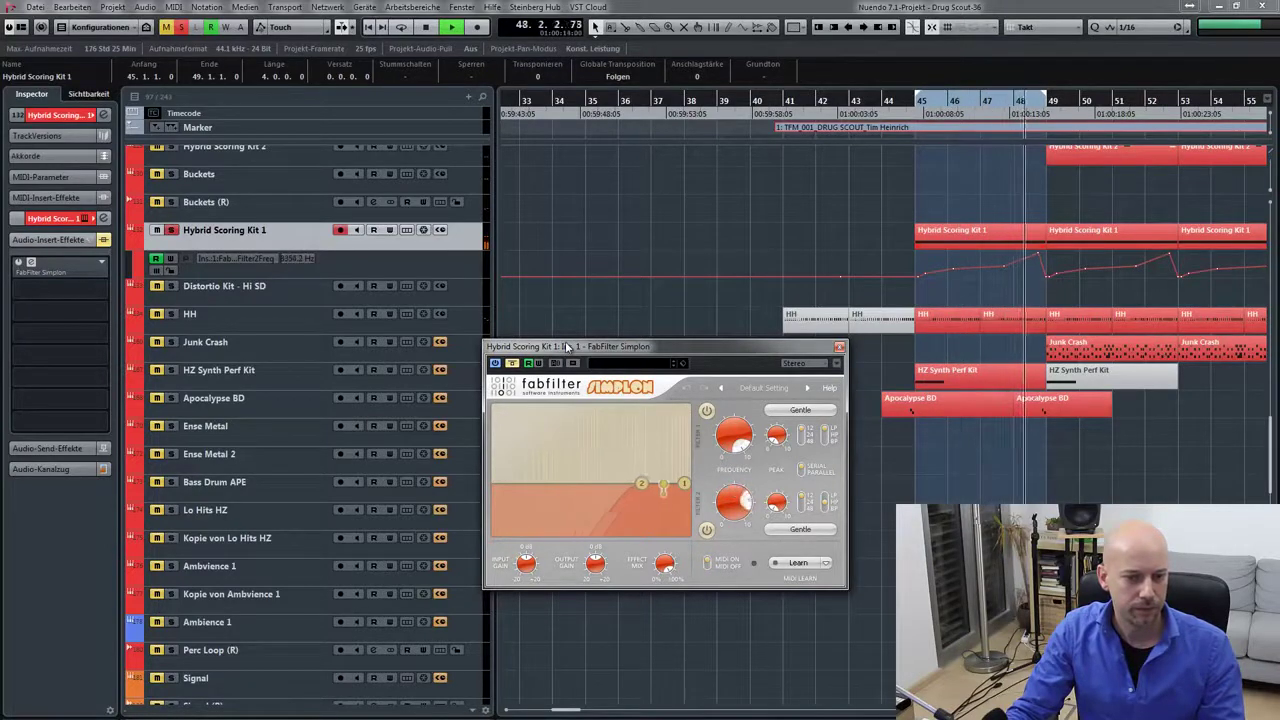
pyautogui.press('space')
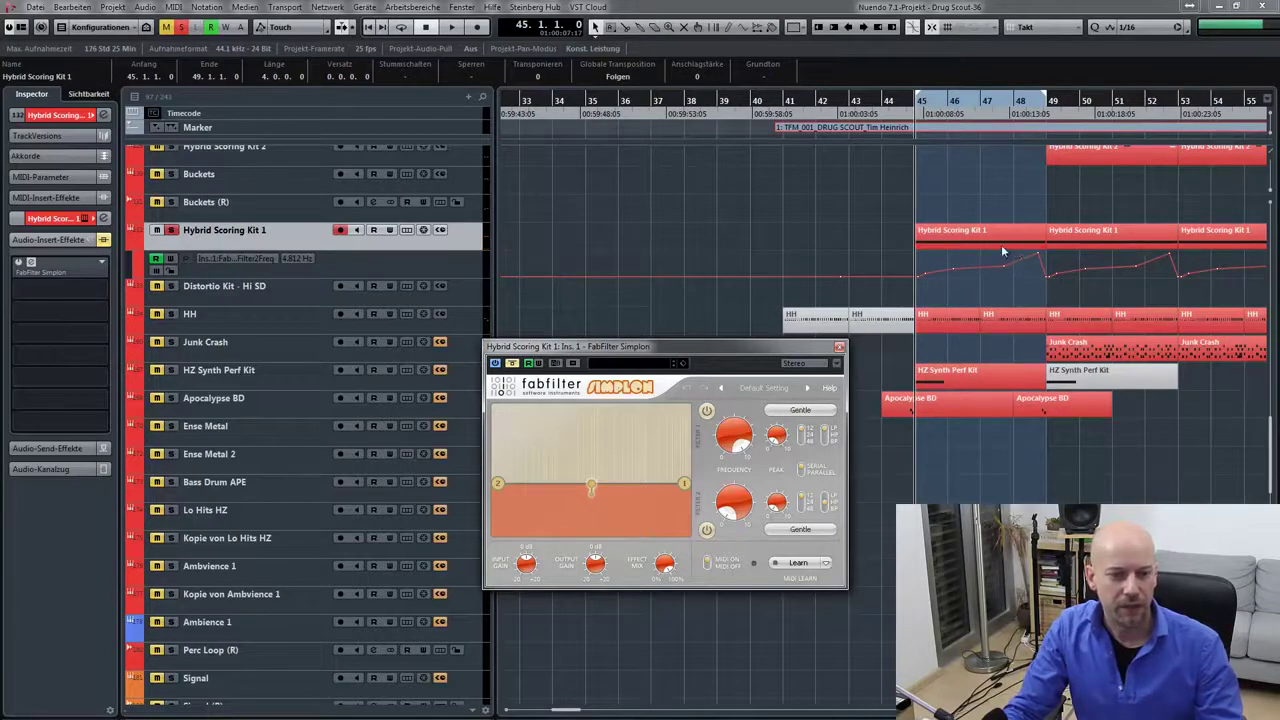
# - Shift the Filter 2 Freq automation peak on Hybrid Scoring Kit 1 just before bar 49, to position 48.4.4.119
pyautogui.moveTo(724, 346); pyautogui.dragTo(726, 386)
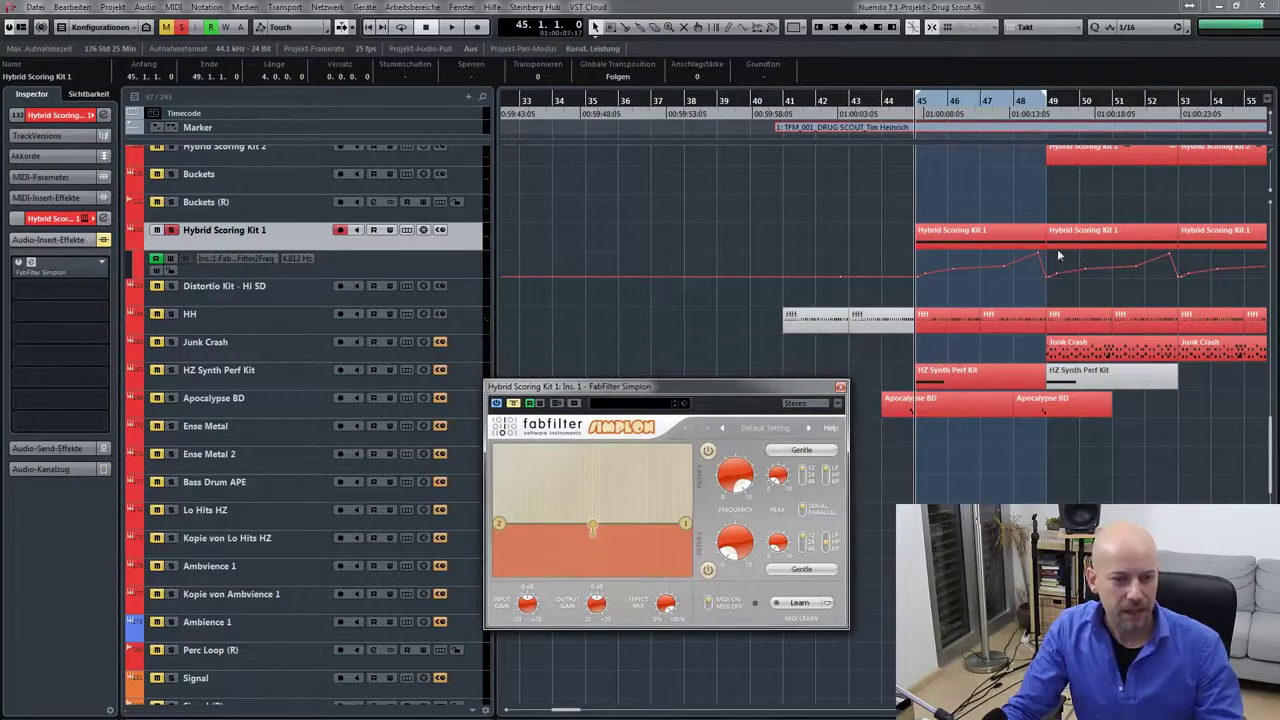
pyautogui.click(1043, 262)
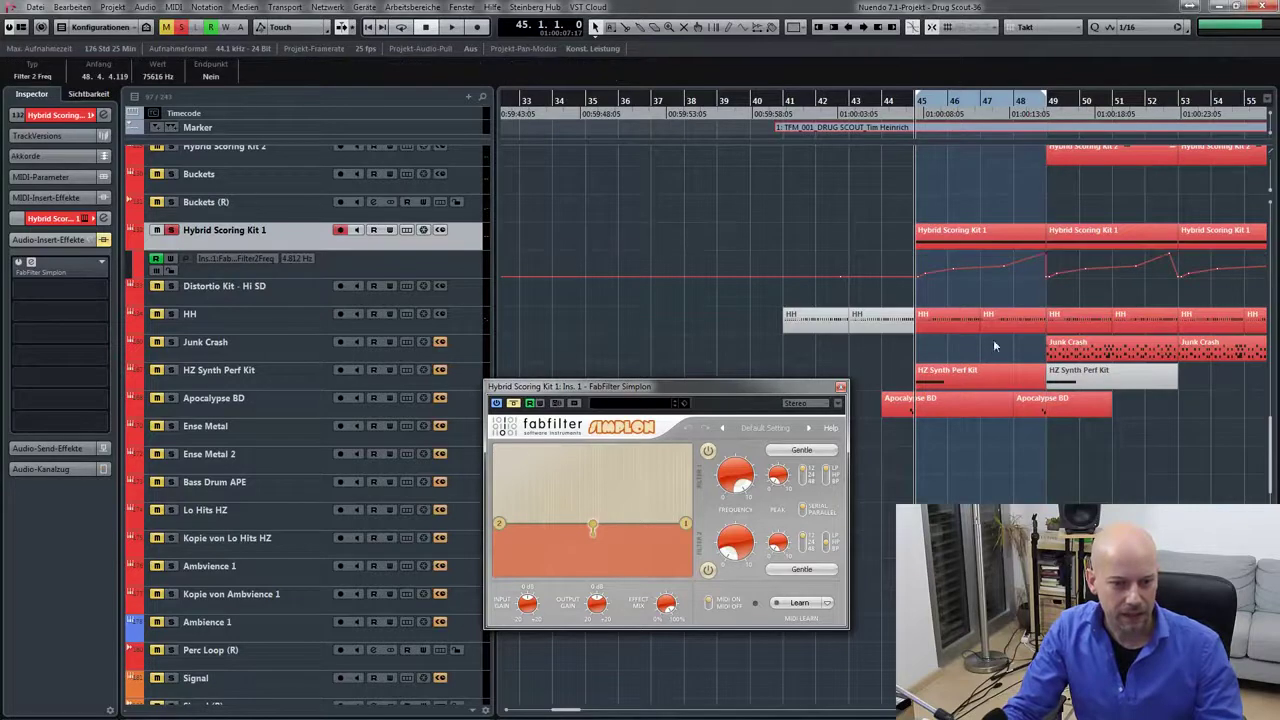
pyautogui.moveTo(580, 384); pyautogui.dragTo(584, 384)
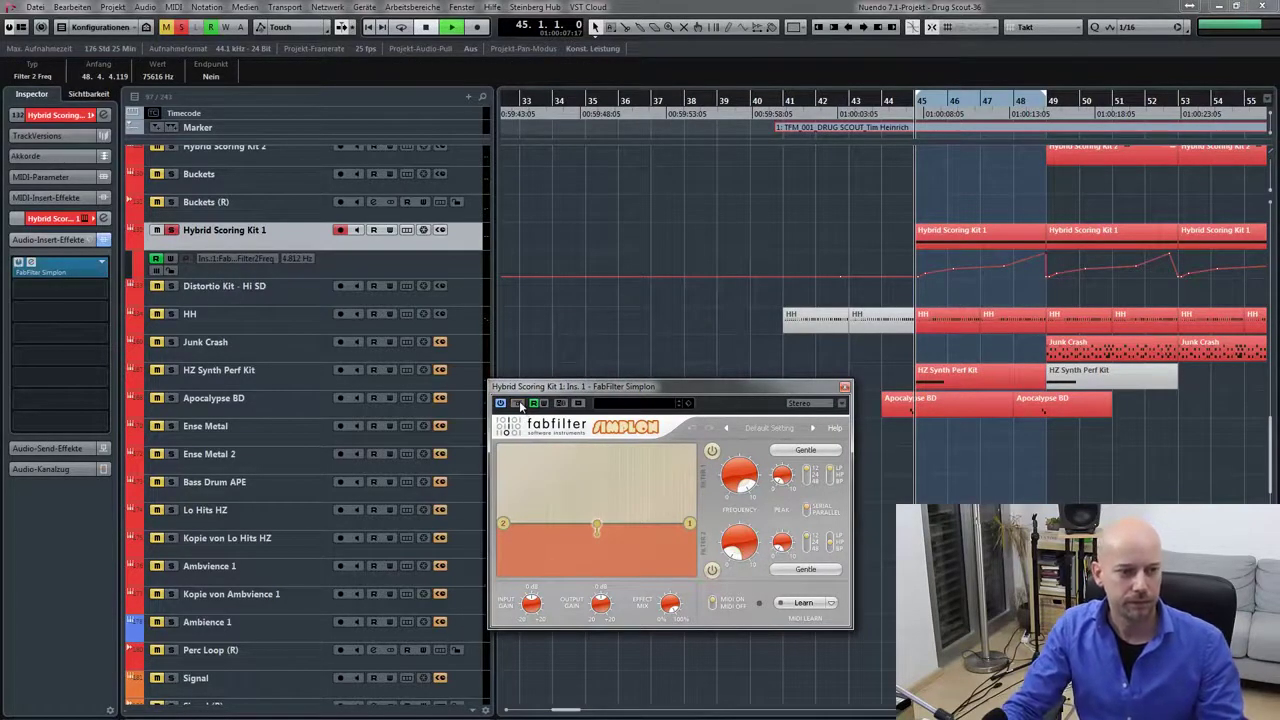
# - Compare Hybrid Scoring Kit 1 from bar 45 with the automated Simplon filter active and bypassed
pyautogui.press('space')
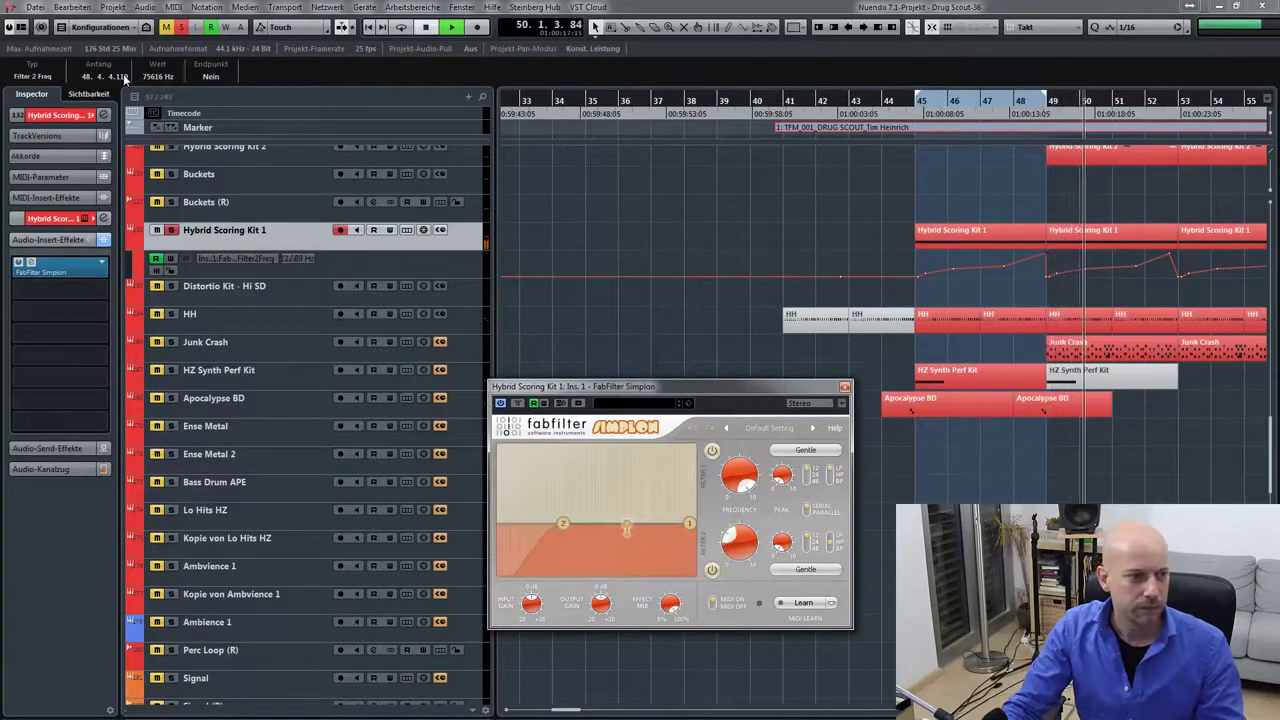
pyautogui.press('space')
pyautogui.click(872, 254)
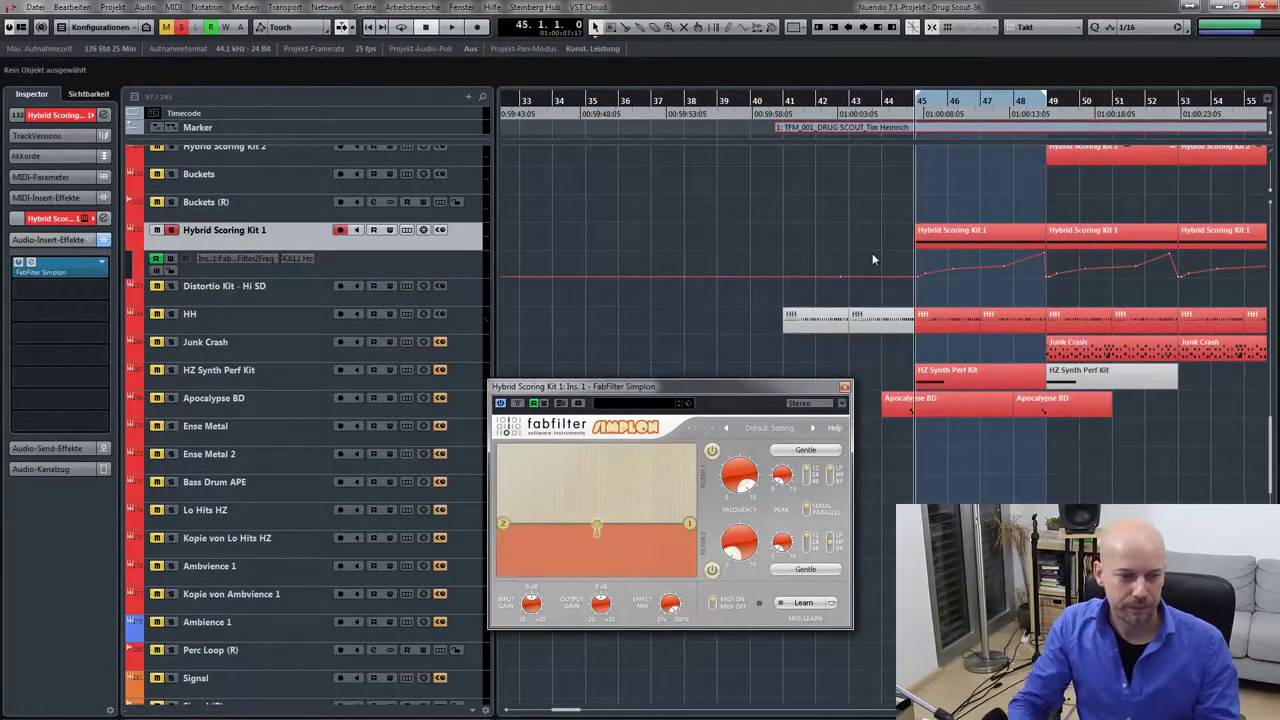
pyautogui.press('space')
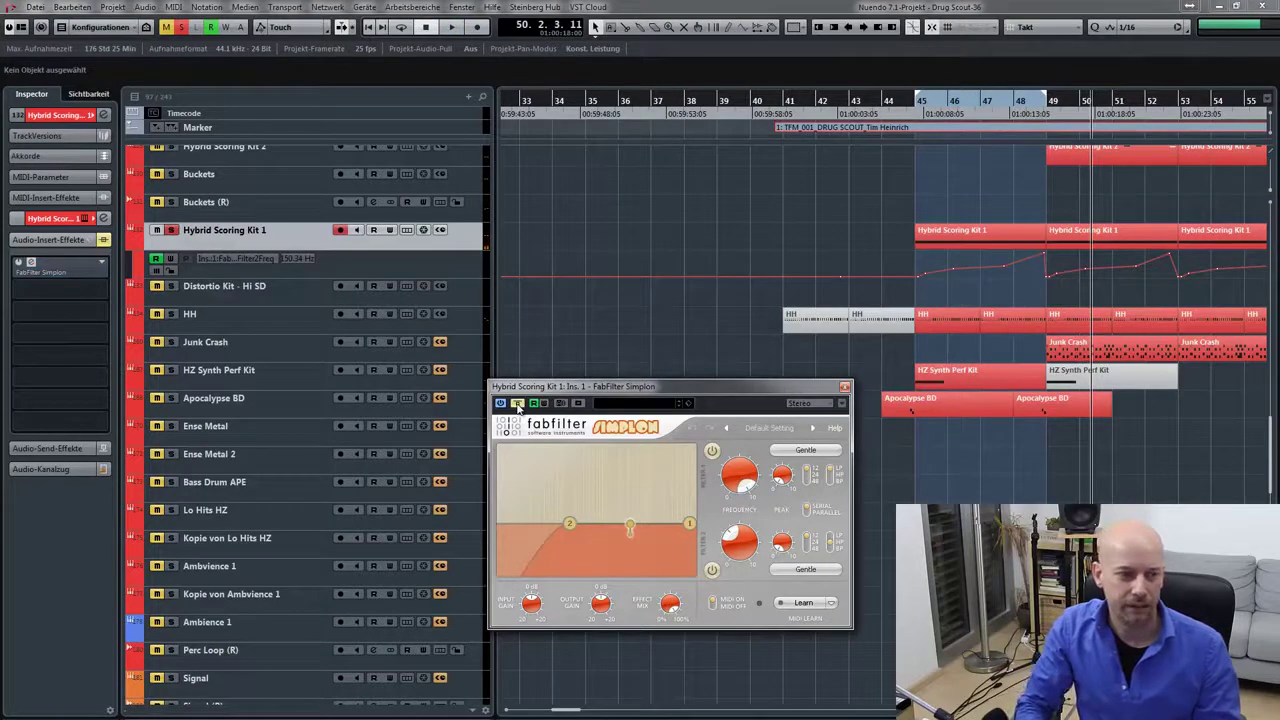
pyautogui.press('KP_1')
pyautogui.press('space')
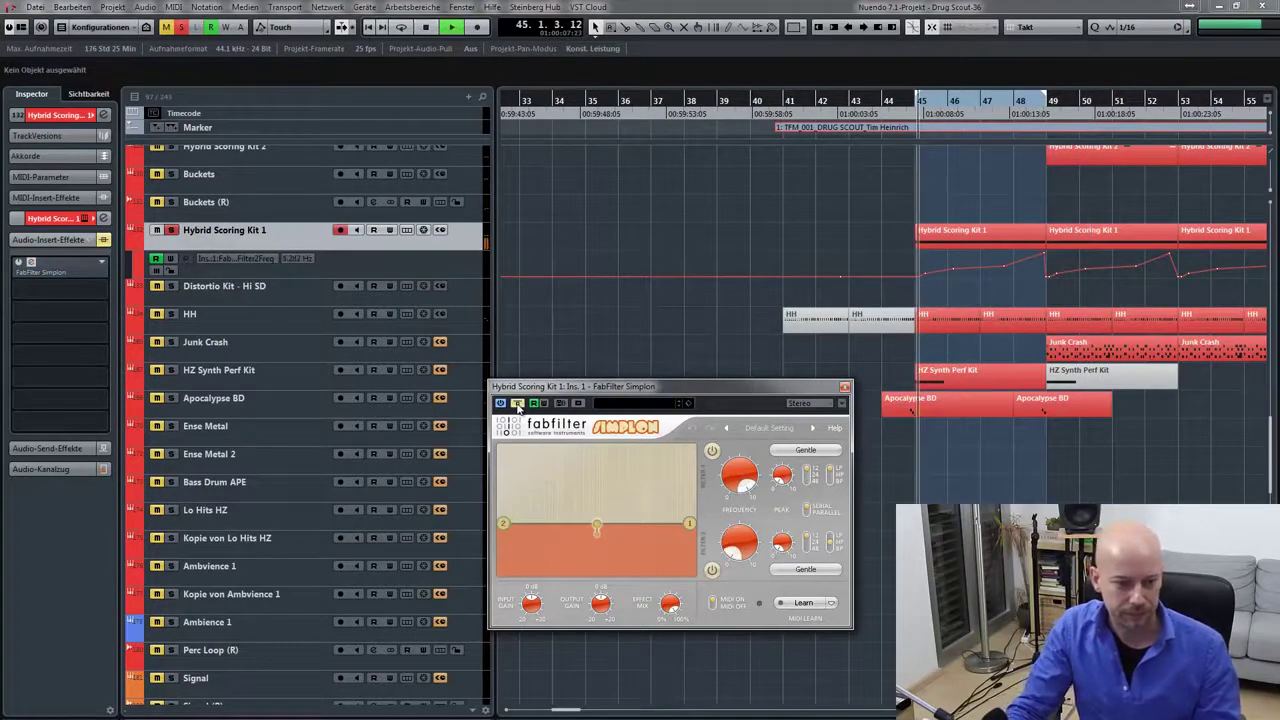
pyautogui.press('space')
pyautogui.click(518, 404)
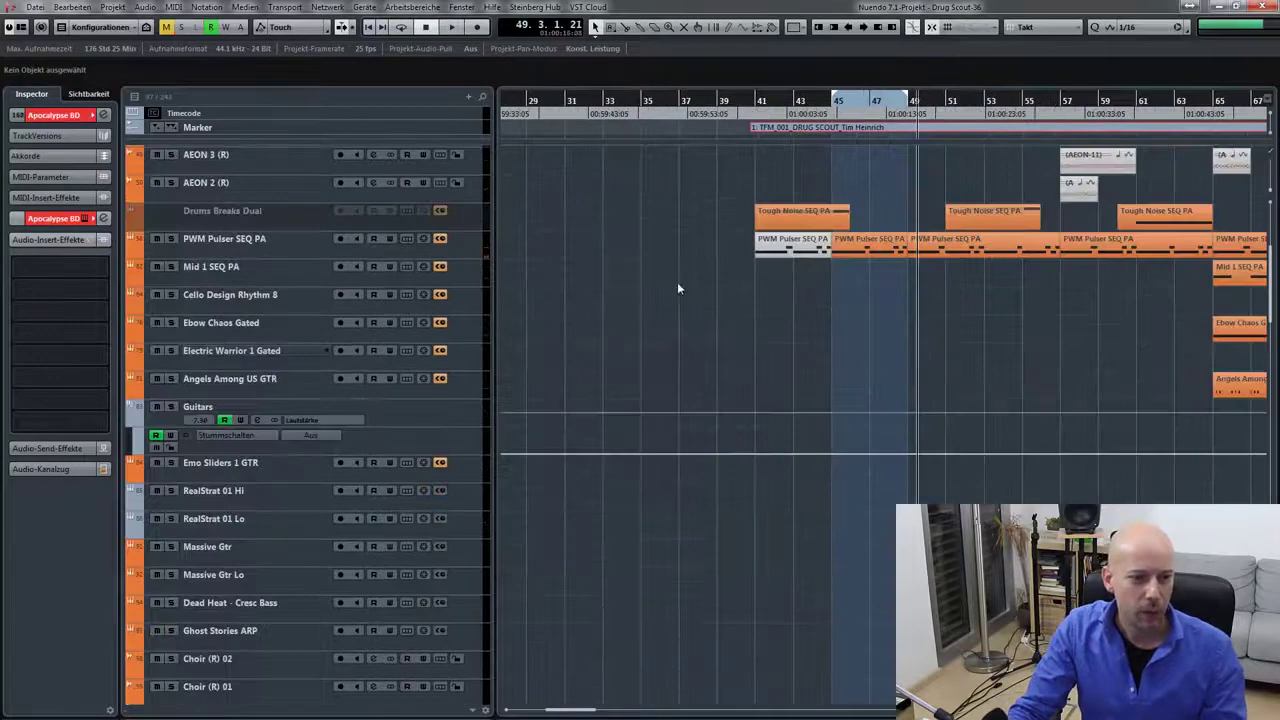
# - Solo the Square Lo track and set the locators around its event from bar 45 to 47
pyautogui.scroll(-15, 752, 306)
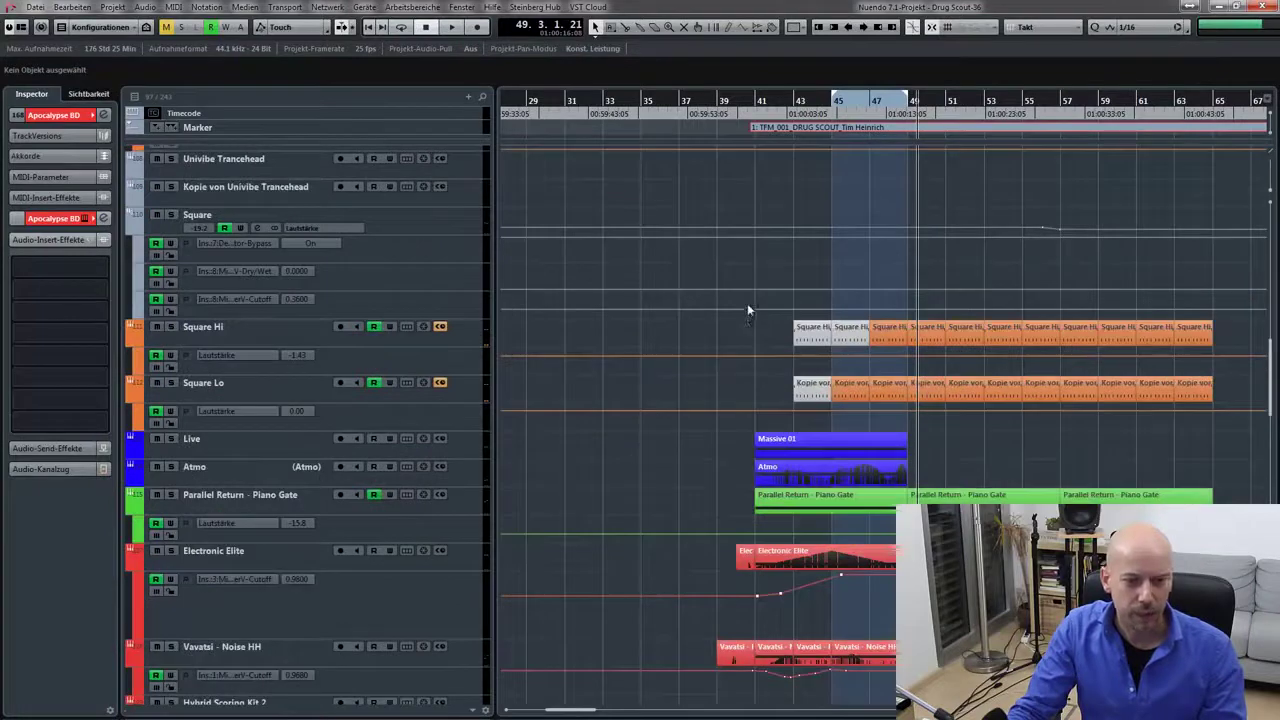
pyautogui.click(303, 395)
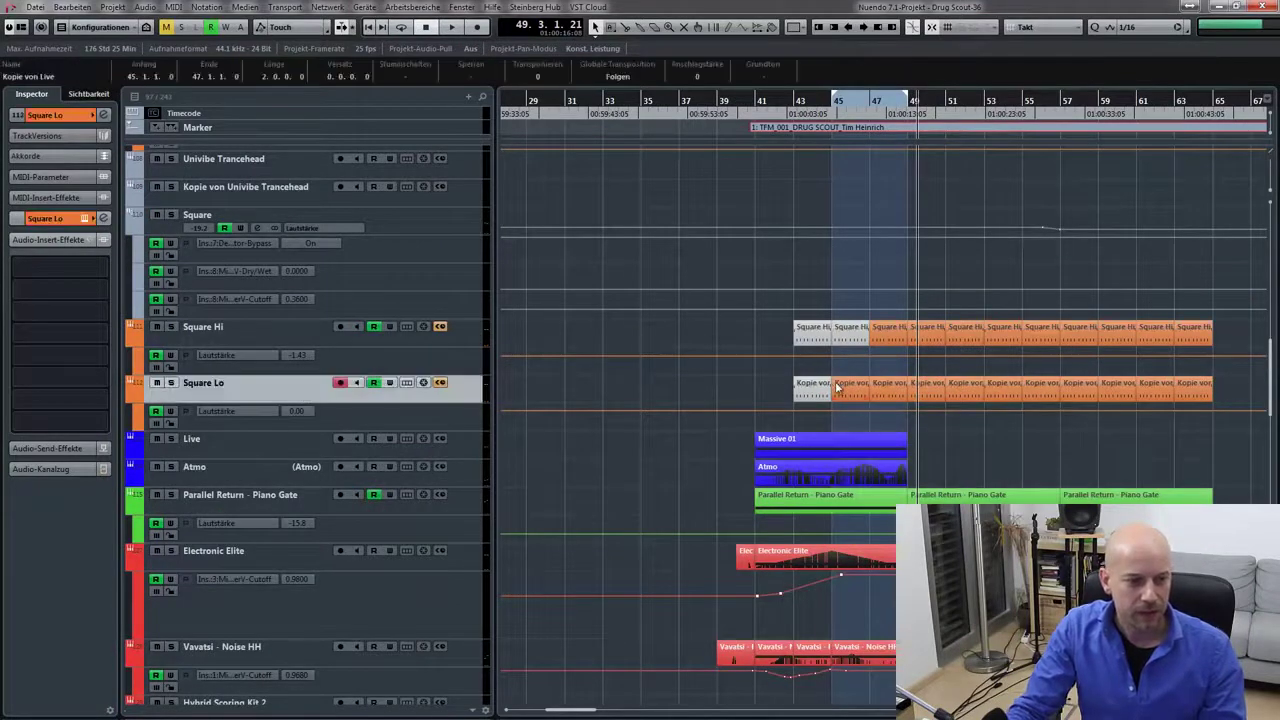
pyautogui.click(838, 388)
pyautogui.press('p')
pyautogui.press('KP_1')
pyautogui.press('s')
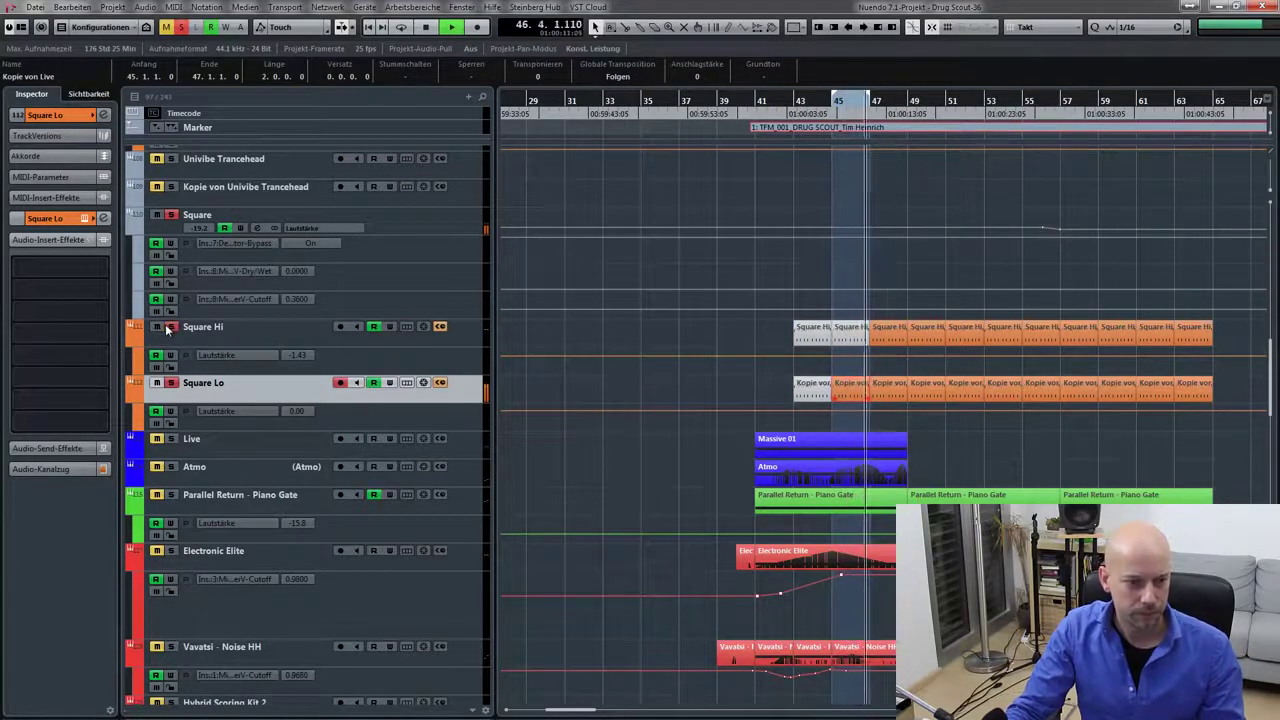
# - Listen to Square Hi soloed together with Square Lo, and set the locators around the Square Hi event from bar 47 to 49
pyautogui.click(278, 336)
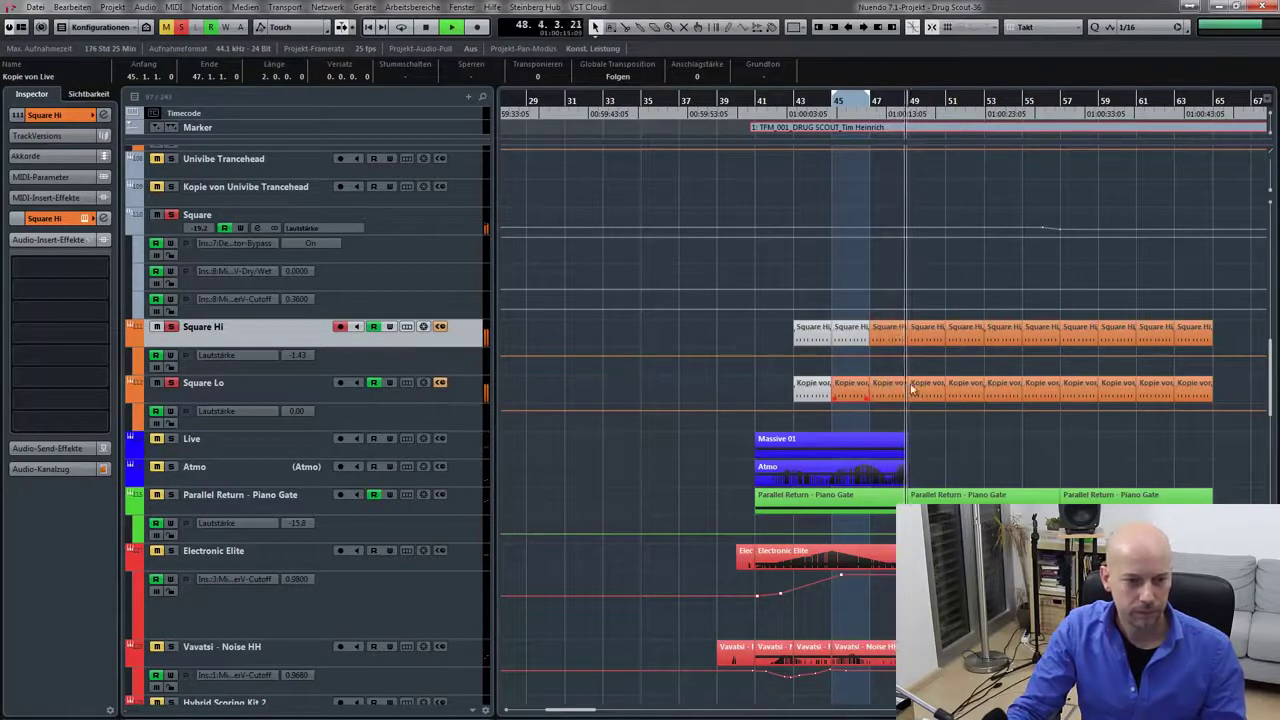
pyautogui.press('space')
pyautogui.click(889, 336)
pyautogui.press('p')
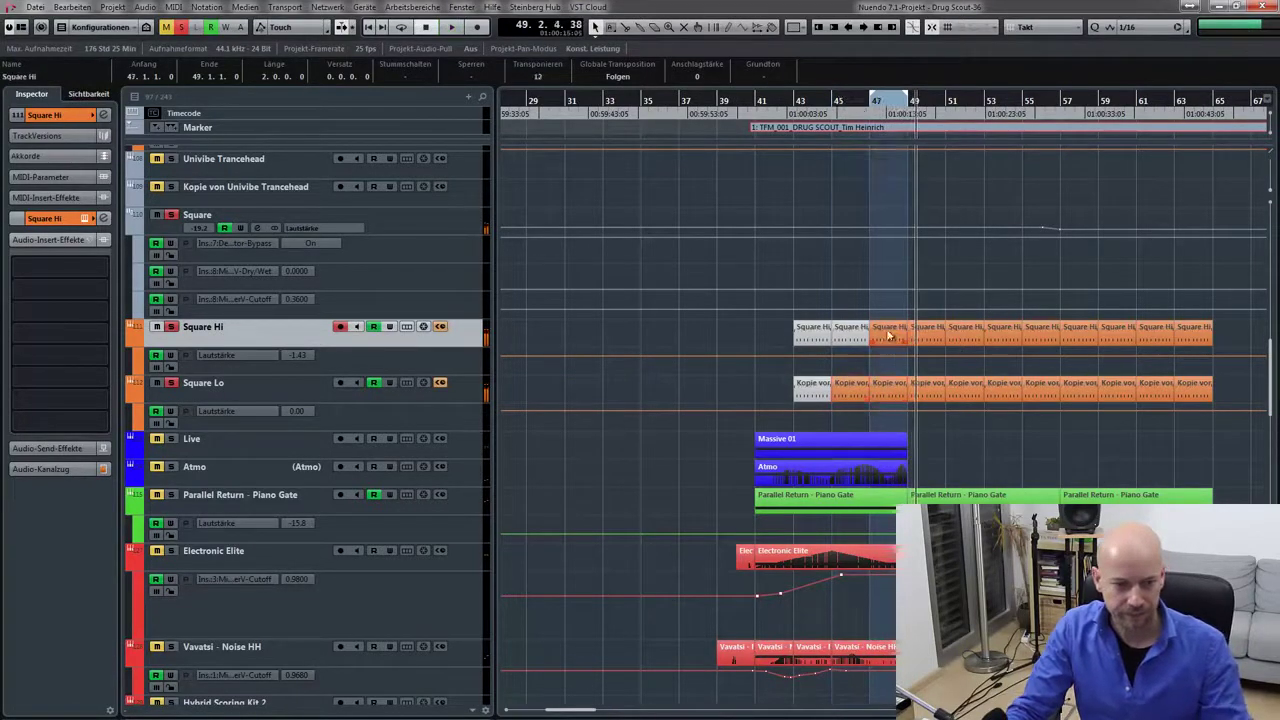
# - Remove the Decapitator insert from the Square group track
pyautogui.click(232, 385)
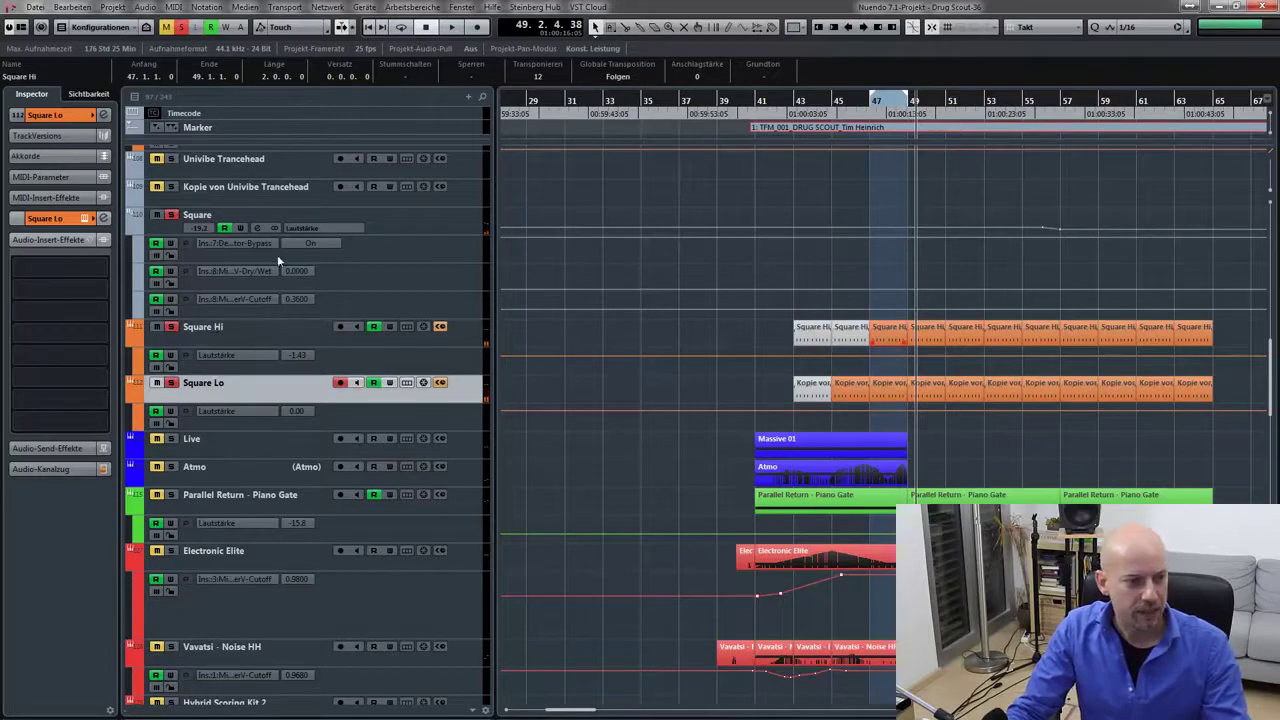
pyautogui.click(314, 236)
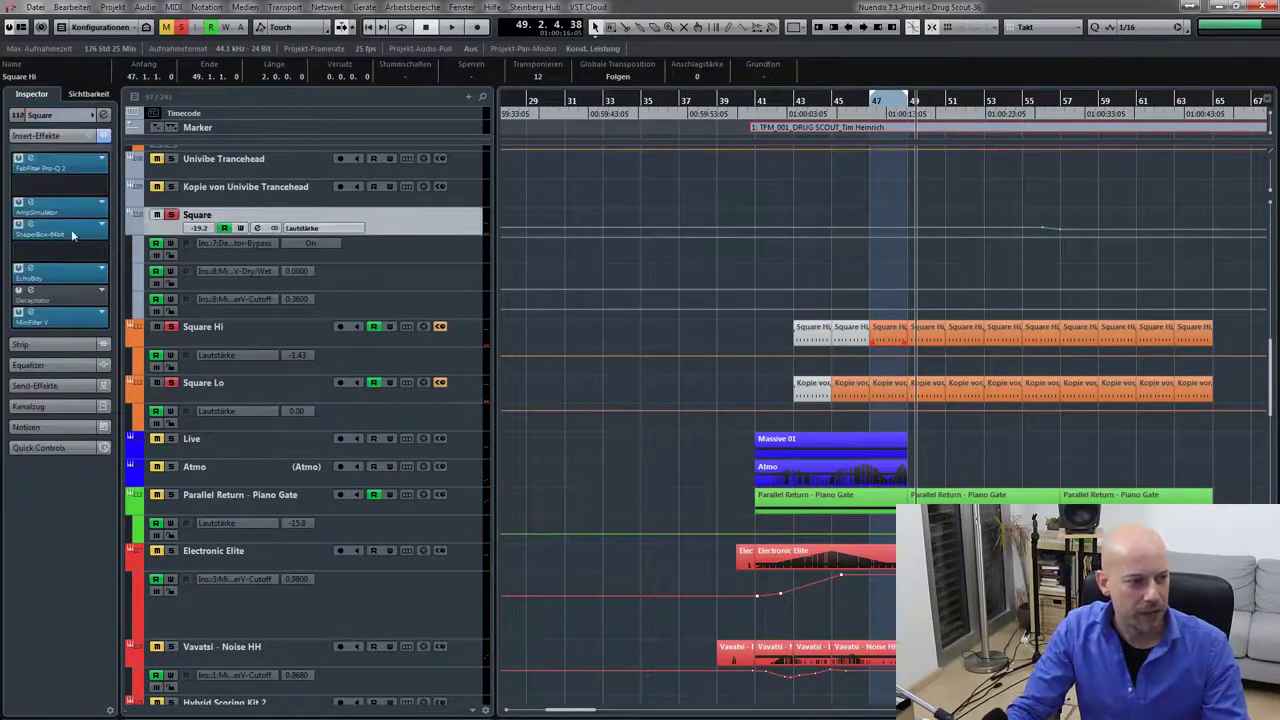
pyautogui.click(106, 287)
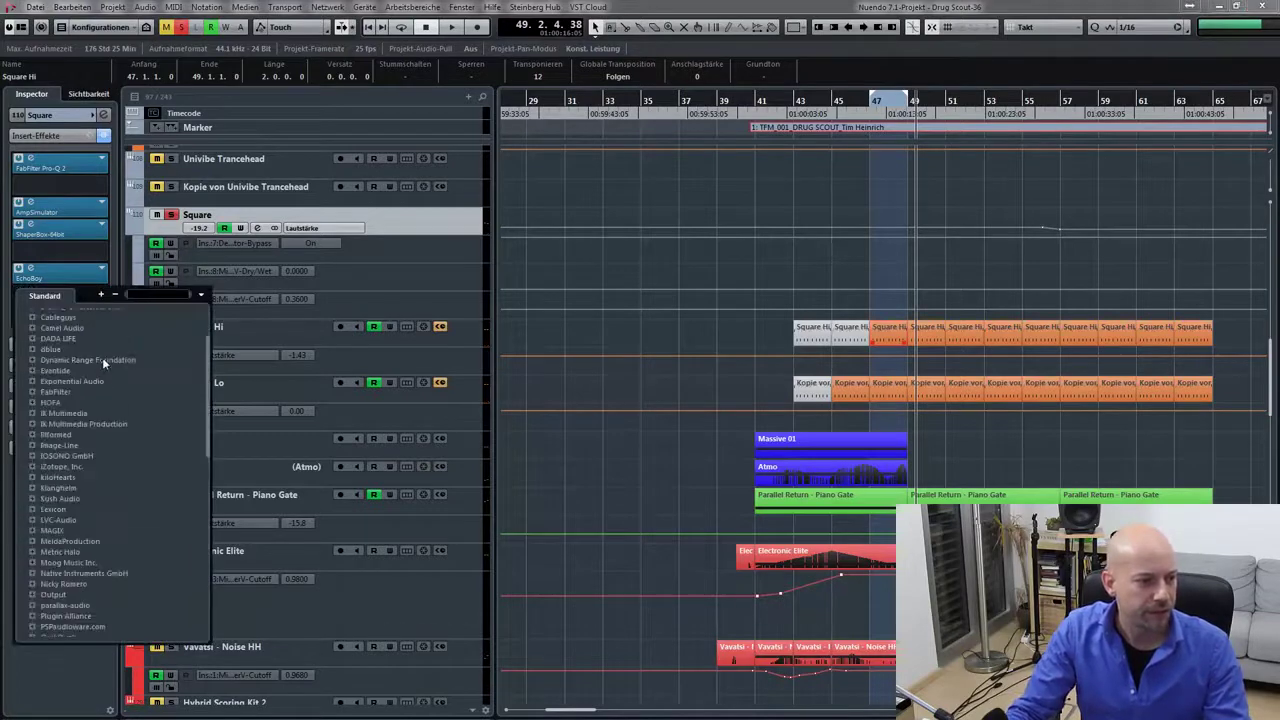
pyautogui.click(102, 357)
# - Loop bars 47 to 49 with the Square group's inserts off, and switch FabFilter Pro-Q 2 back on
pyautogui.press('space')
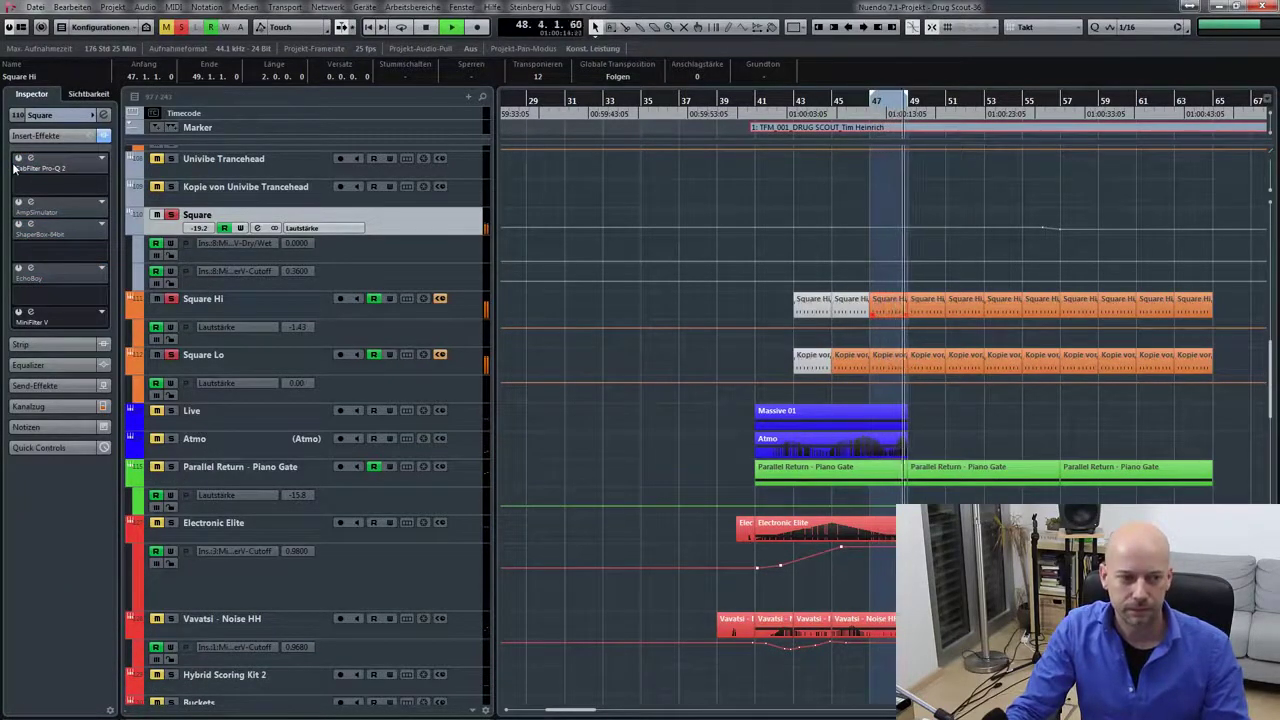
pyautogui.press('/')
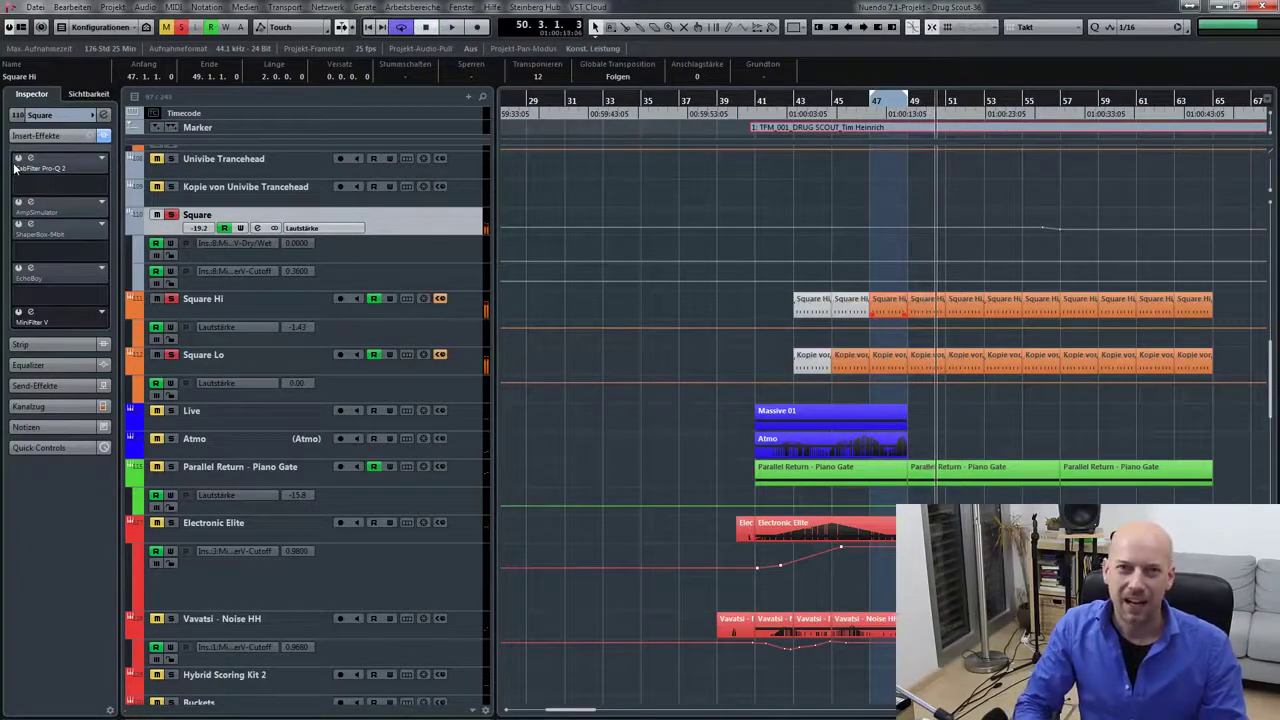
pyautogui.press('space')
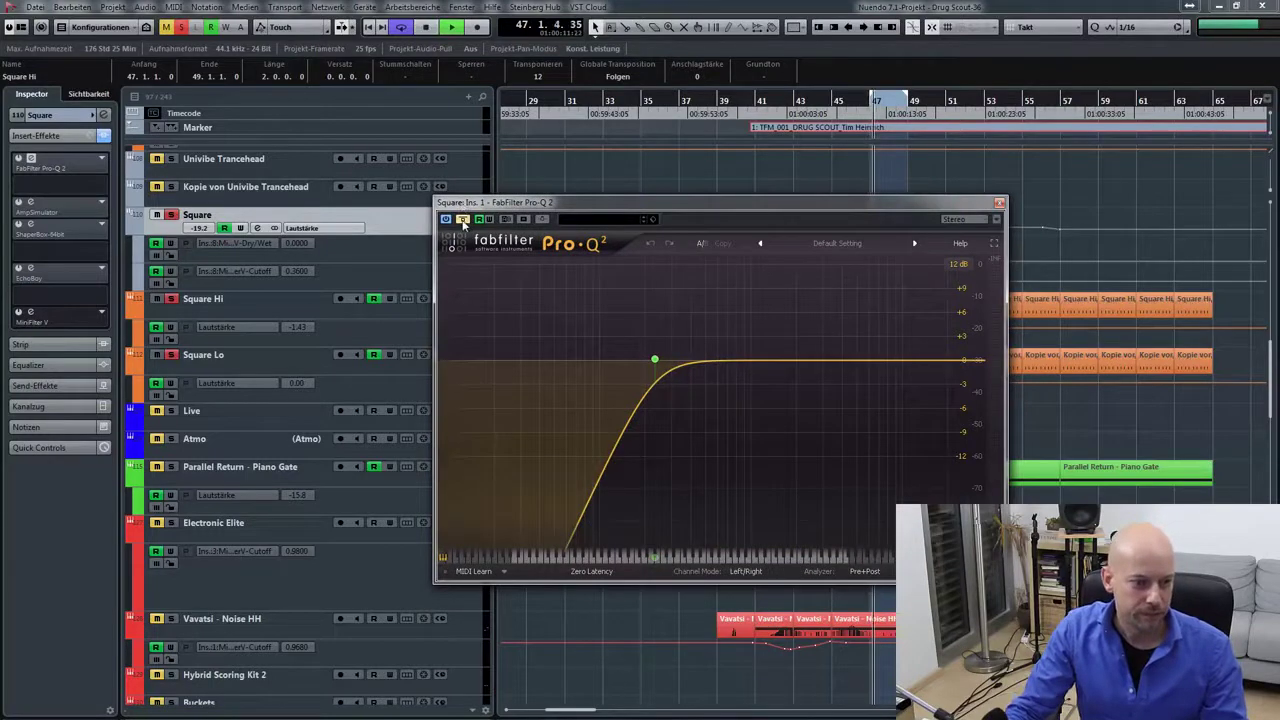
pyautogui.click(187, 248)
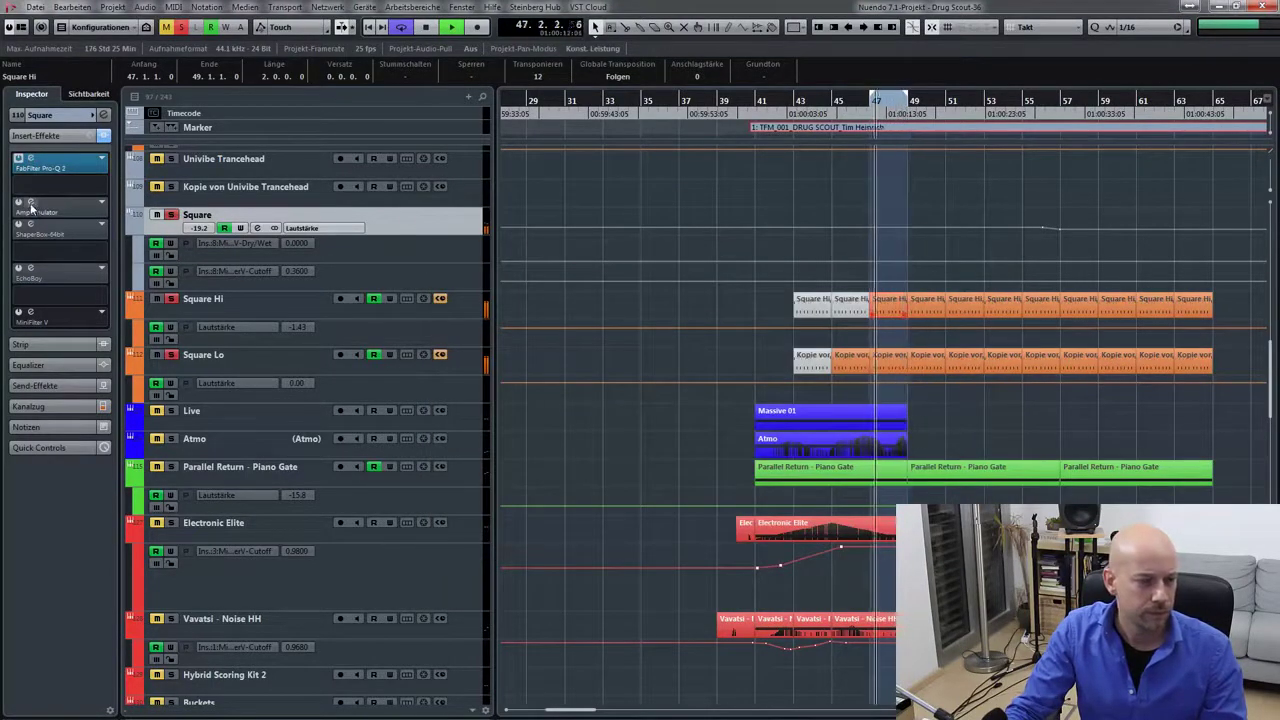
# - Open the Square group's AmpSimulator insert and compare the looped sound with it active and bypassed
pyautogui.click(31, 205)
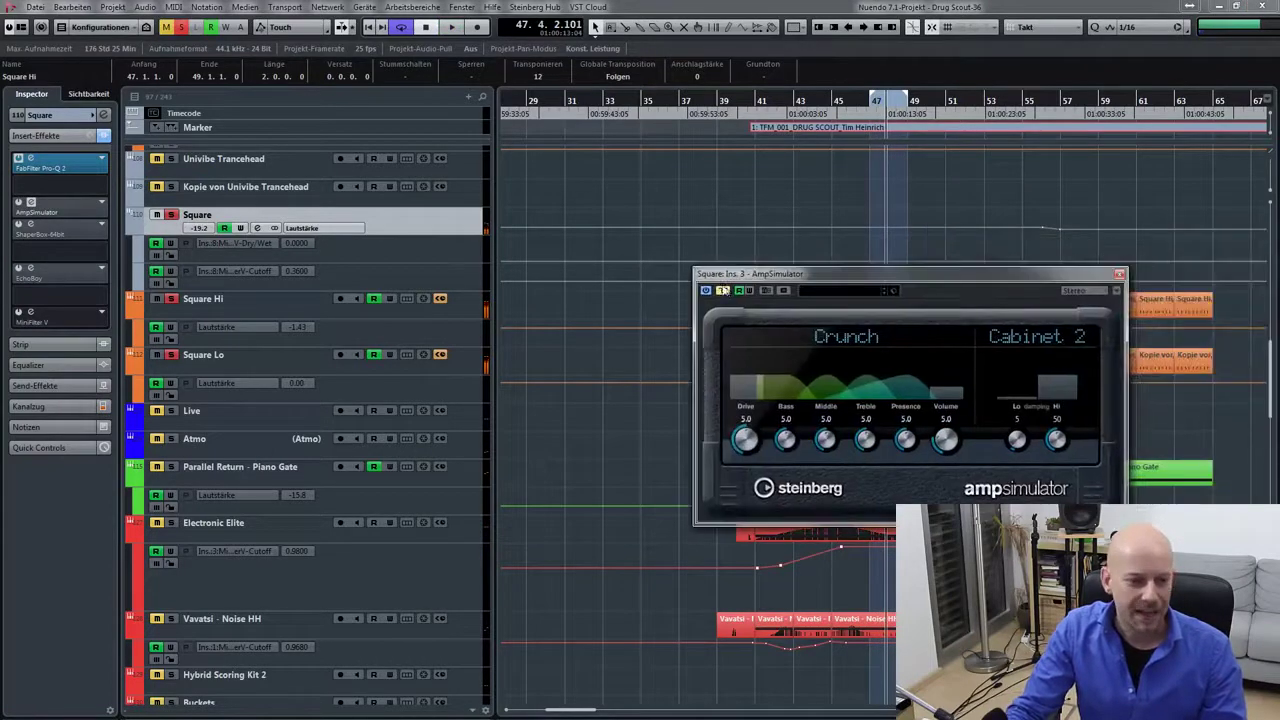
pyautogui.moveTo(743, 274); pyautogui.dragTo(698, 276)
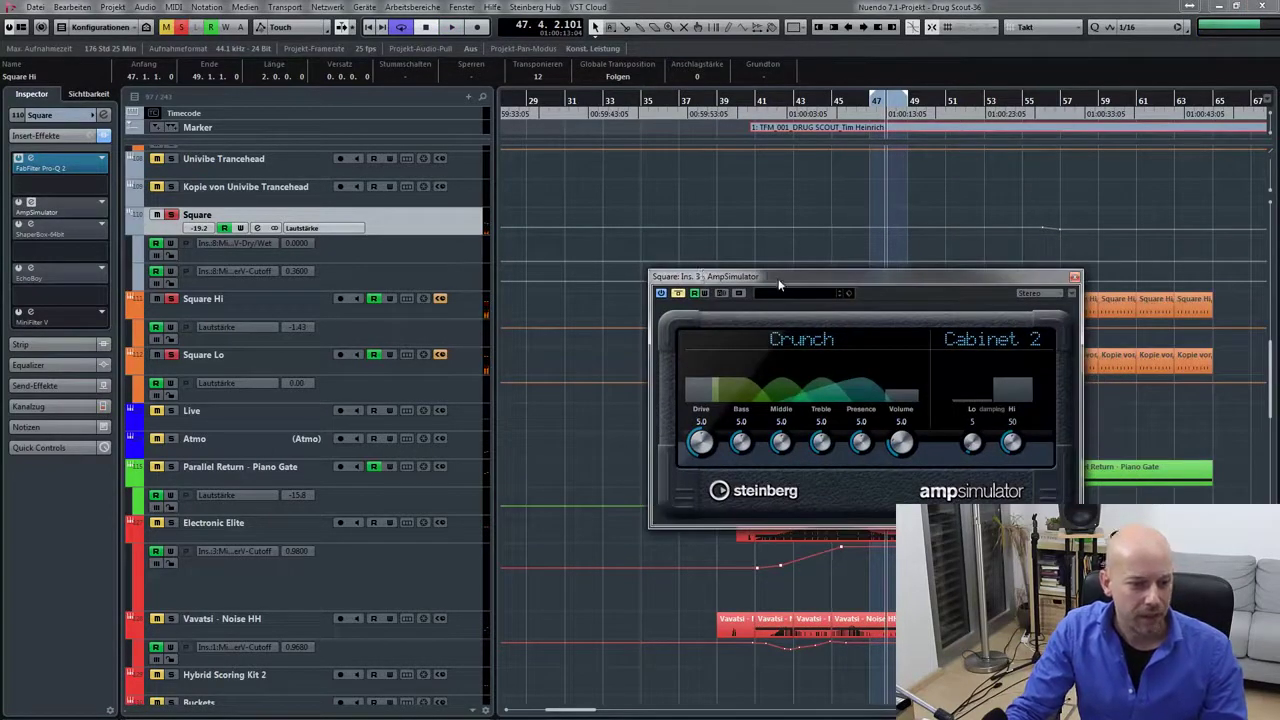
pyautogui.click(818, 272)
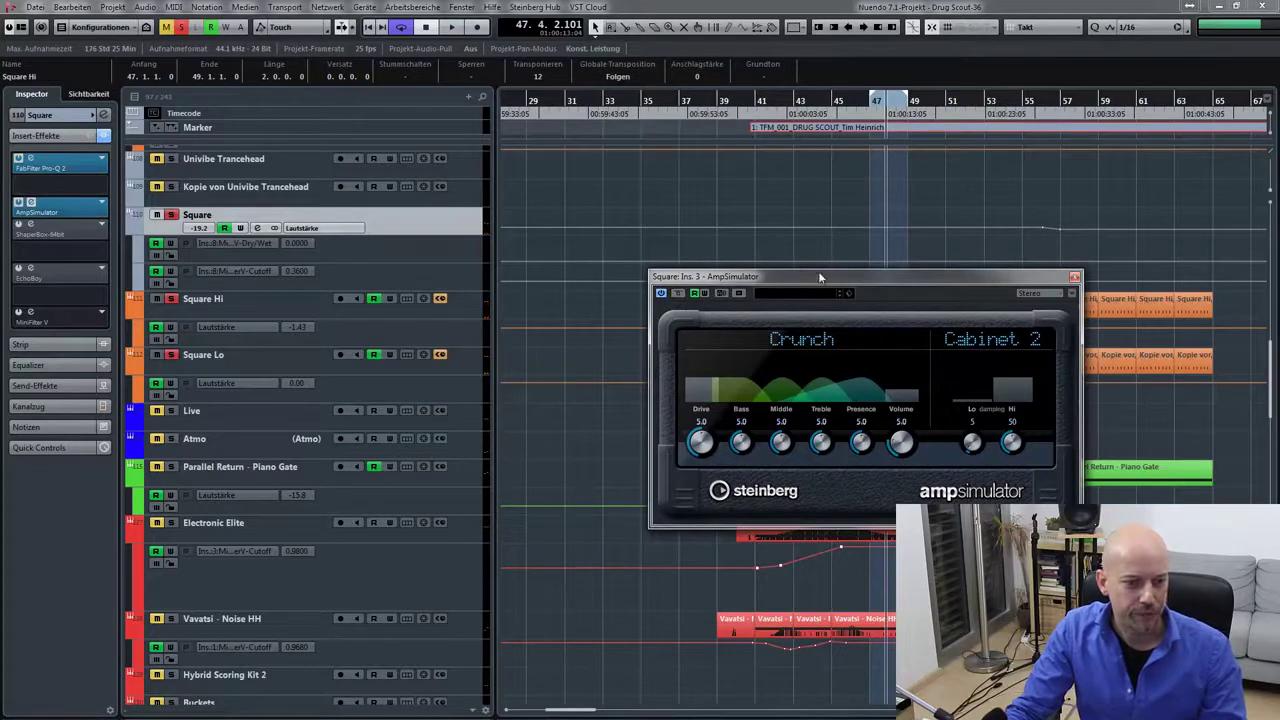
pyautogui.press('space')
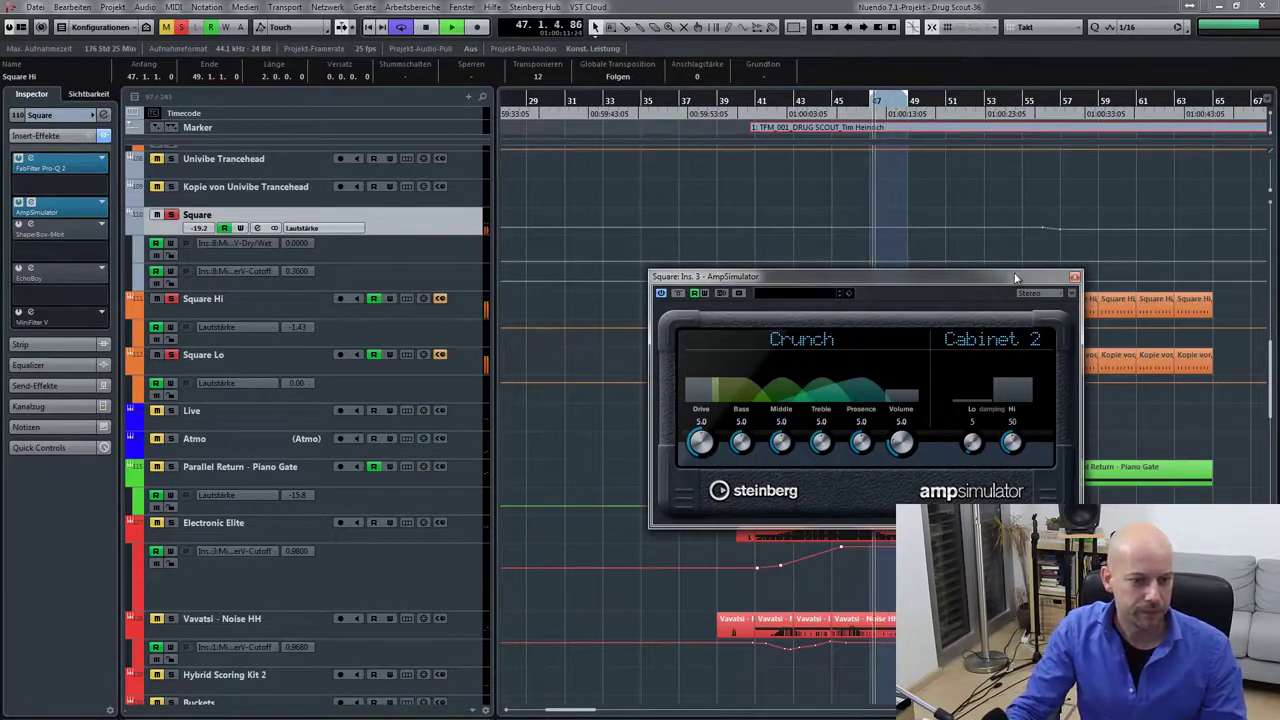
pyautogui.click(677, 293)
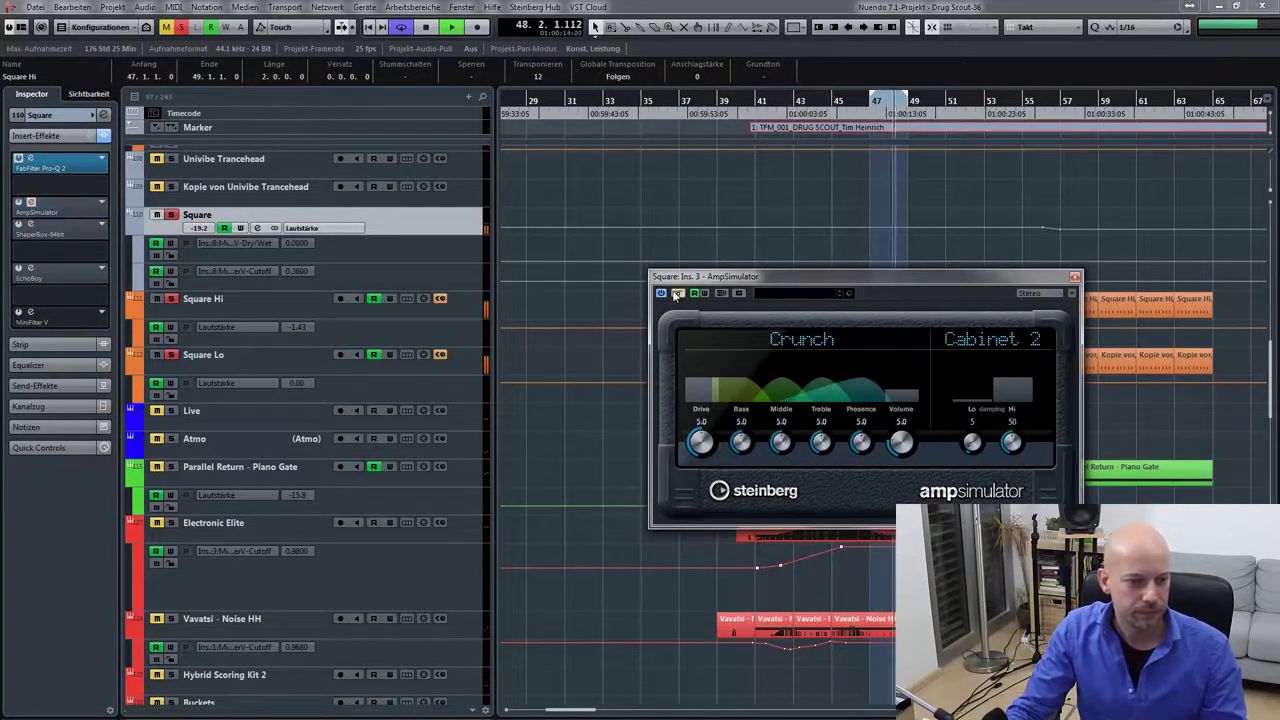
# - Switch the Square group's AmpSimulator back on and close its window
pyautogui.click(677, 293)
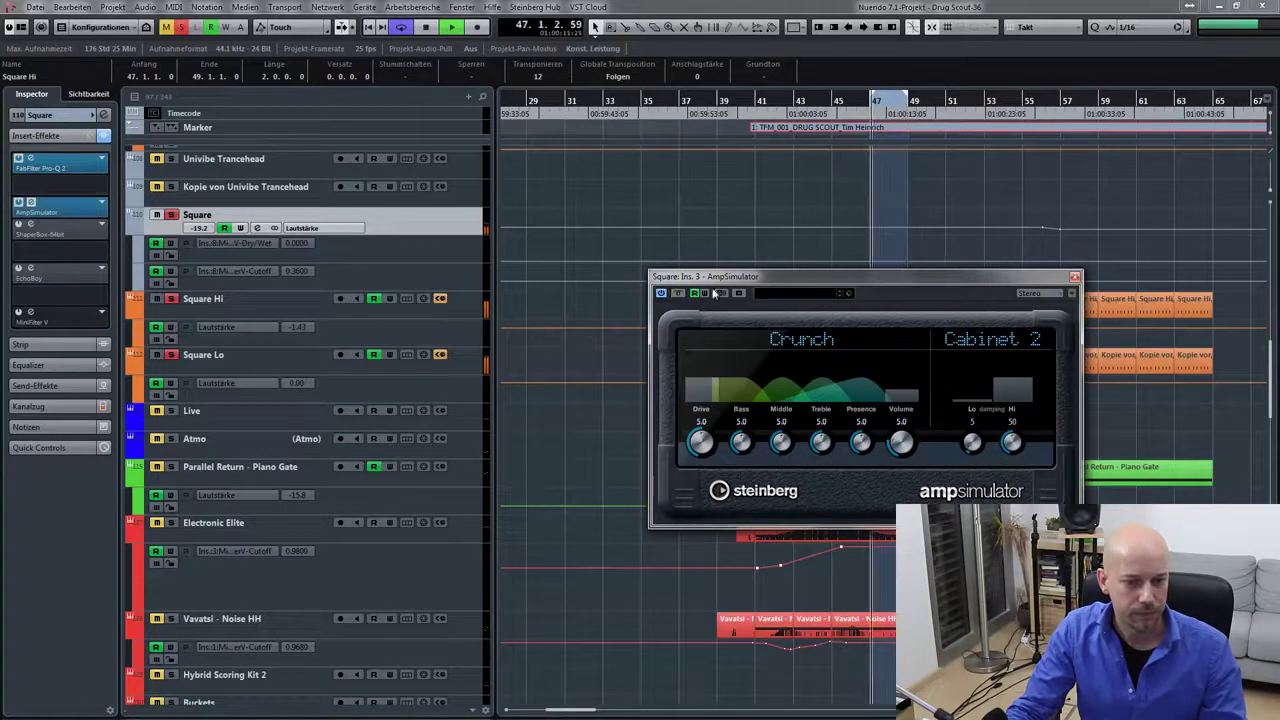
pyautogui.click(1073, 275)
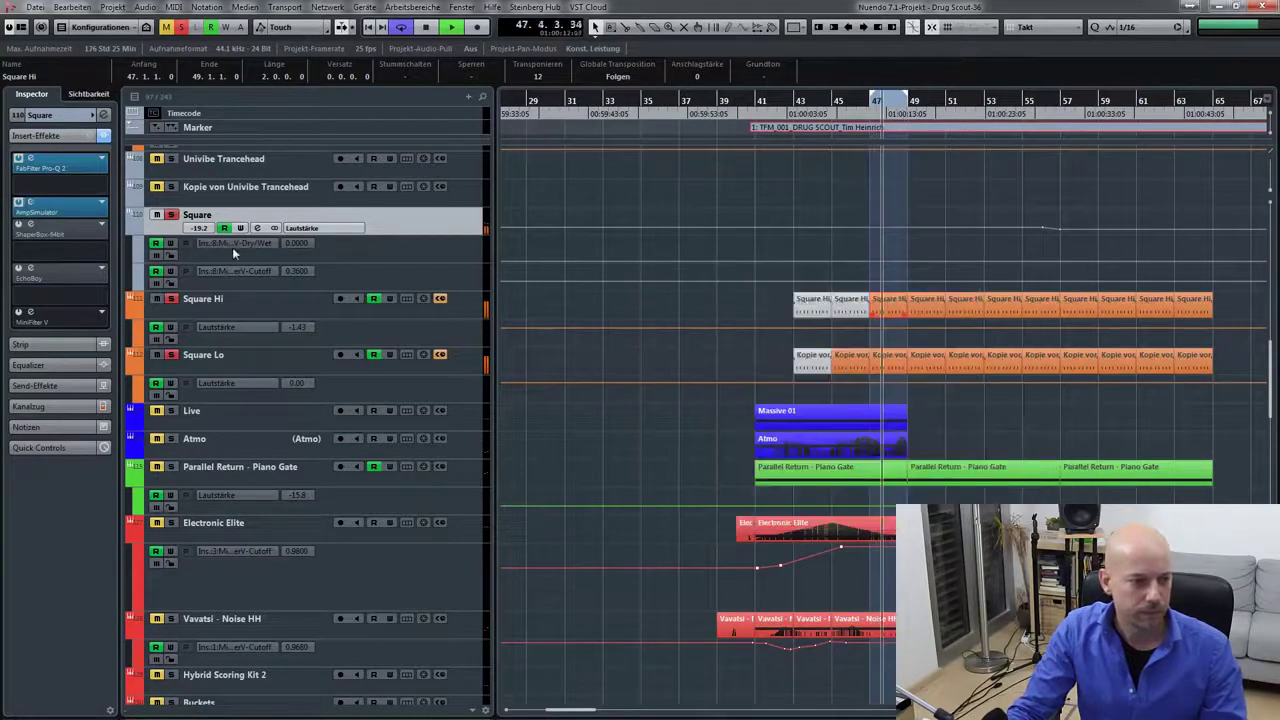
# - Open the Square group's ShaperBox insert and switch it on while bars 47 to 49 loop
pyautogui.doubleClick(47, 228)
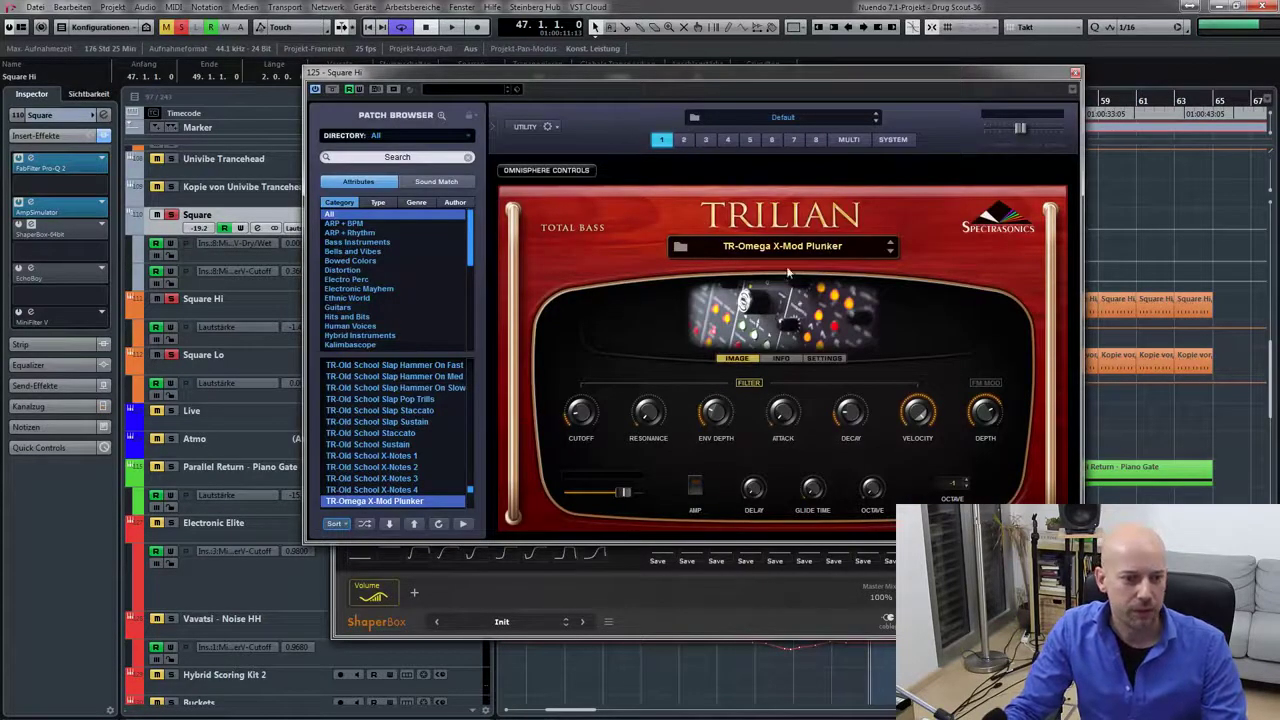
pyautogui.click(1075, 73)
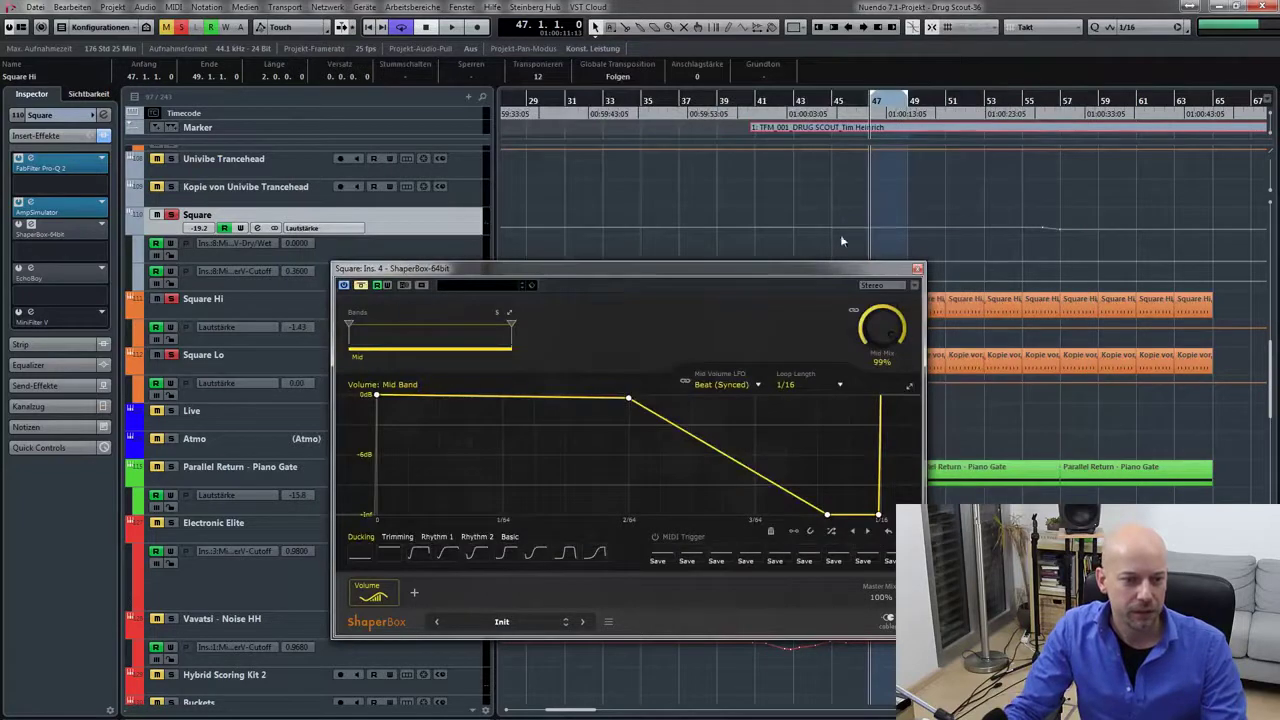
pyautogui.moveTo(778, 265); pyautogui.dragTo(800, 257)
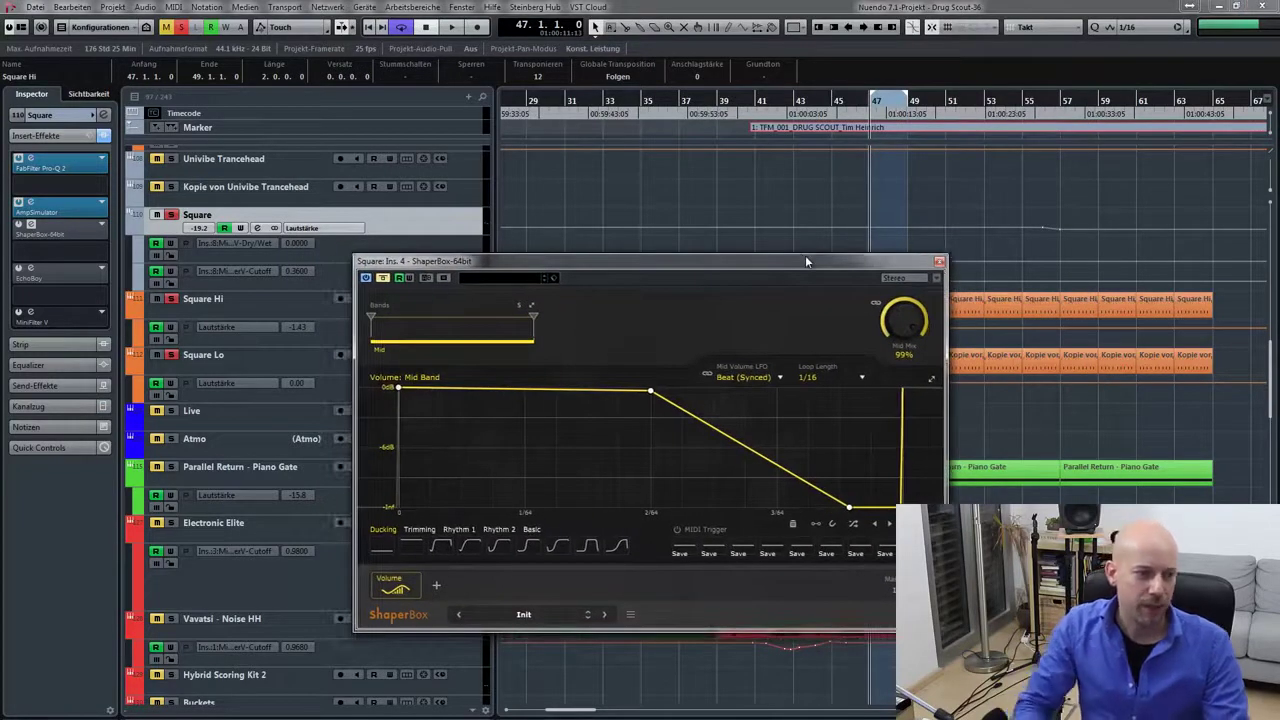
pyautogui.press('space')
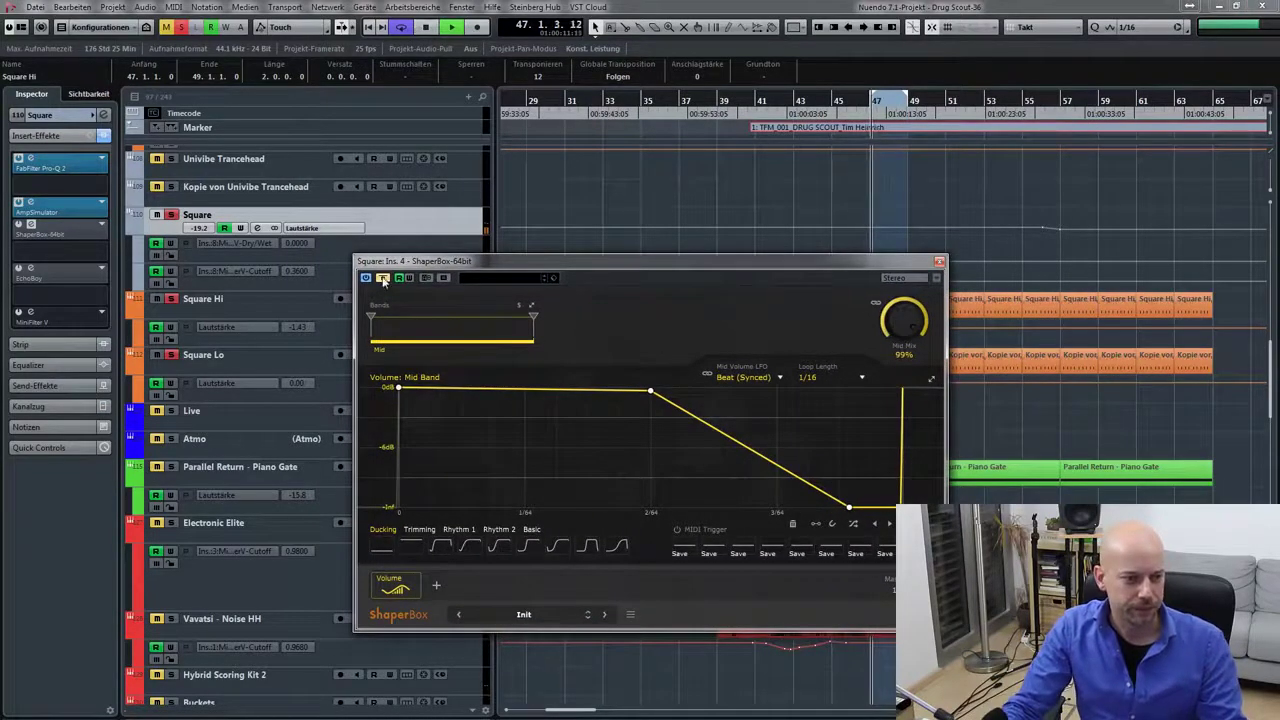
pyautogui.click(383, 278)
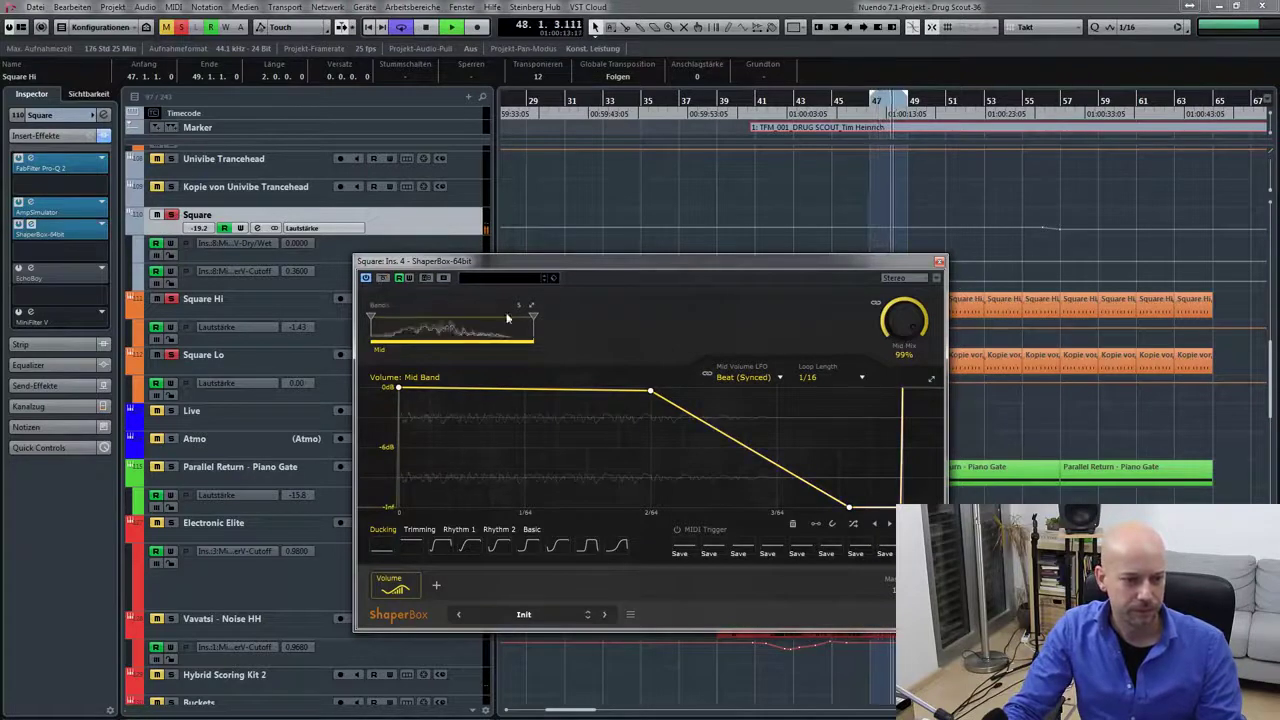
# - Try an earlier fade in ShaperBox's volume curve, put the fade start at about 2/64, and close the plug-in
pyautogui.moveTo(650, 390); pyautogui.dragTo(508, 388)
pyautogui.moveTo(850, 510)
pyautogui.mouseDown()
pyautogui.moveTo(548, 508)
pyautogui.moveTo(862, 509)
pyautogui.mouseUp()
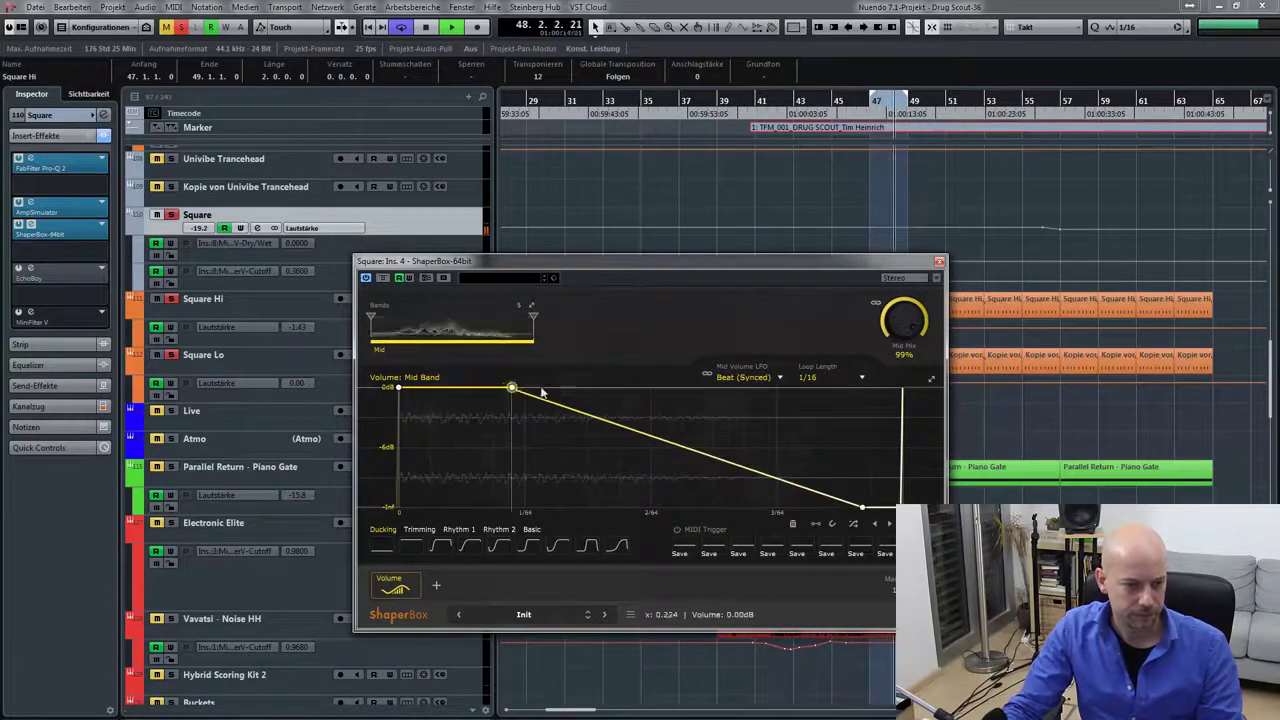
pyautogui.moveTo(513, 390); pyautogui.dragTo(640, 389)
pyautogui.click(939, 262)
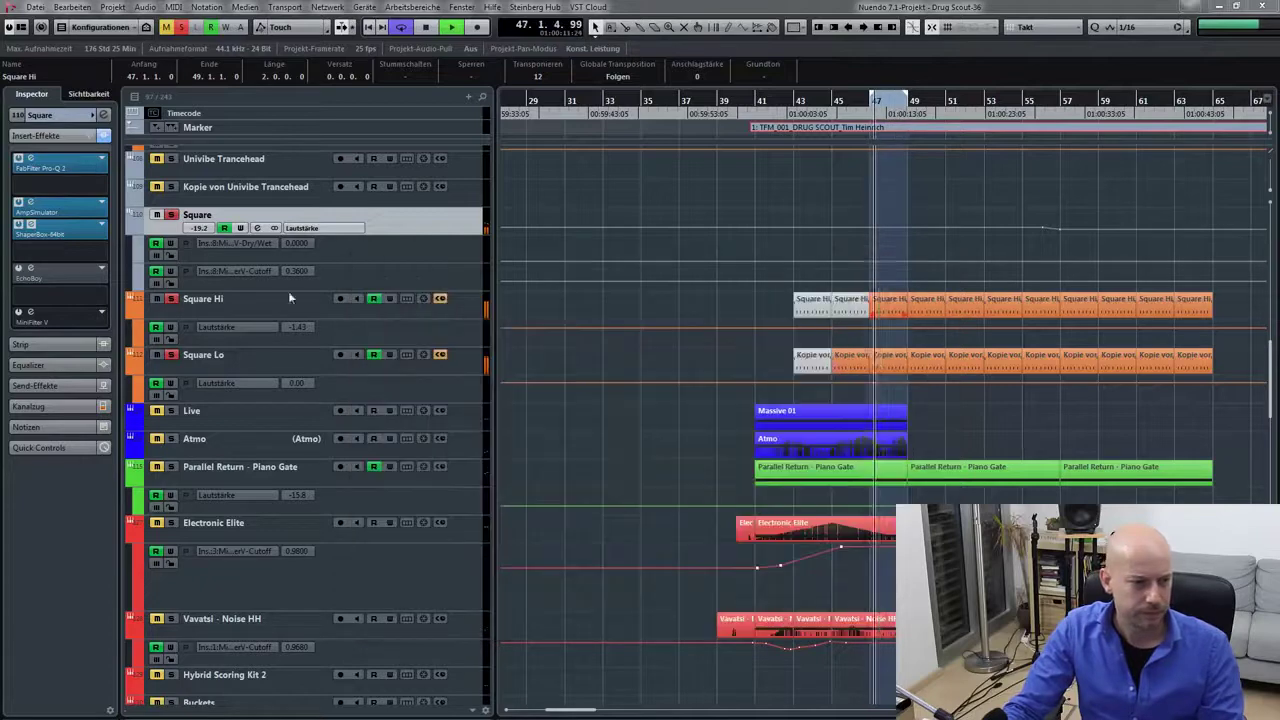
# - Switch on the Square group's EchoBoy delay, listen to the loop with it, and close its window
pyautogui.click(31, 269)
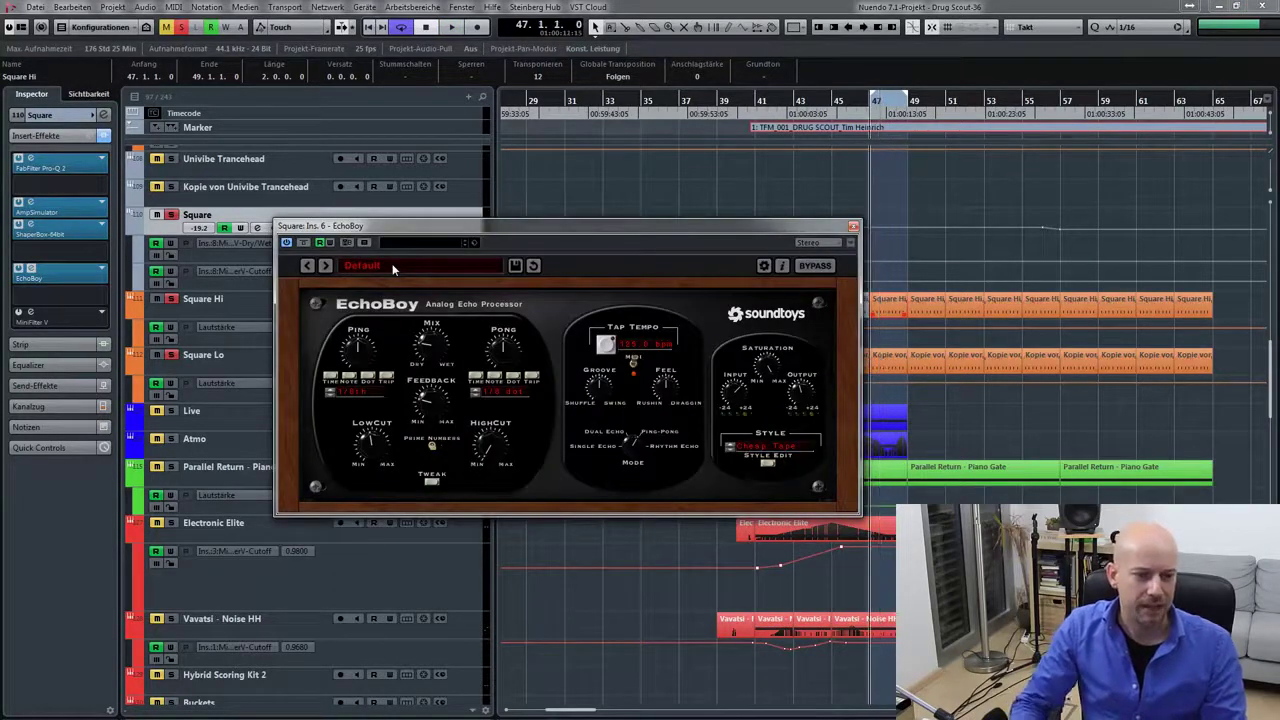
pyautogui.moveTo(663, 231); pyautogui.dragTo(713, 224)
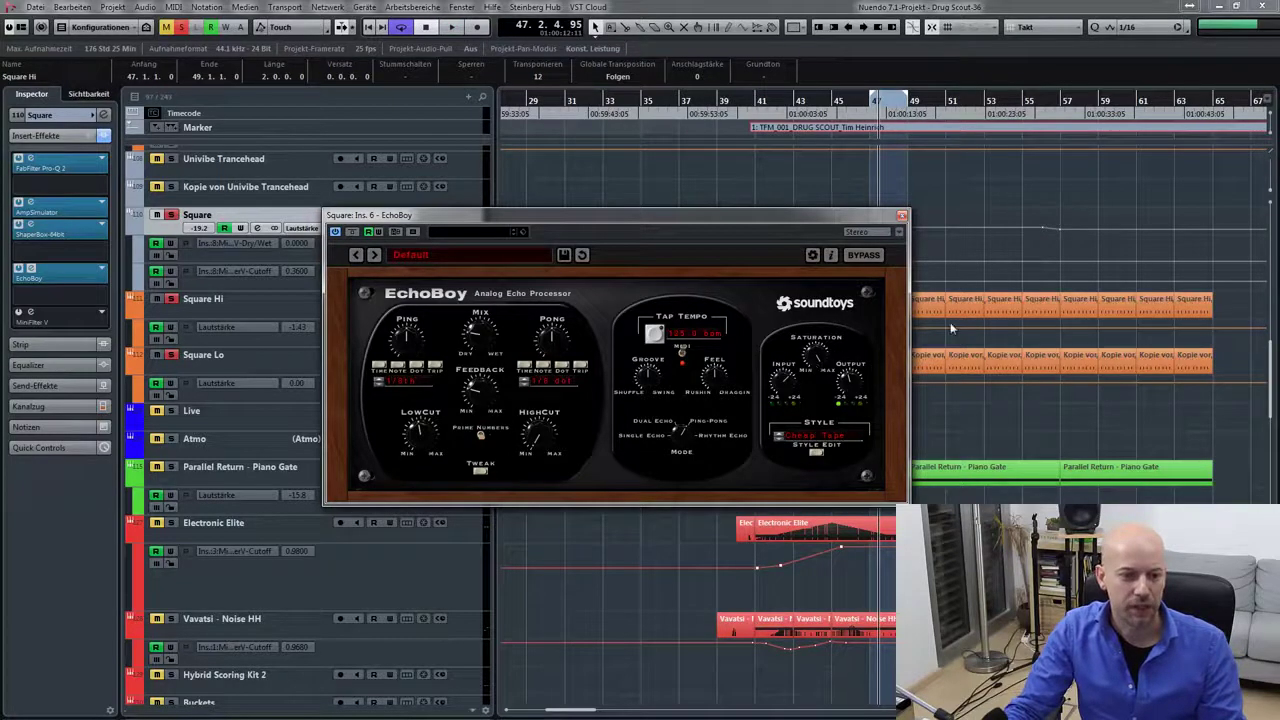
pyautogui.click(903, 215)
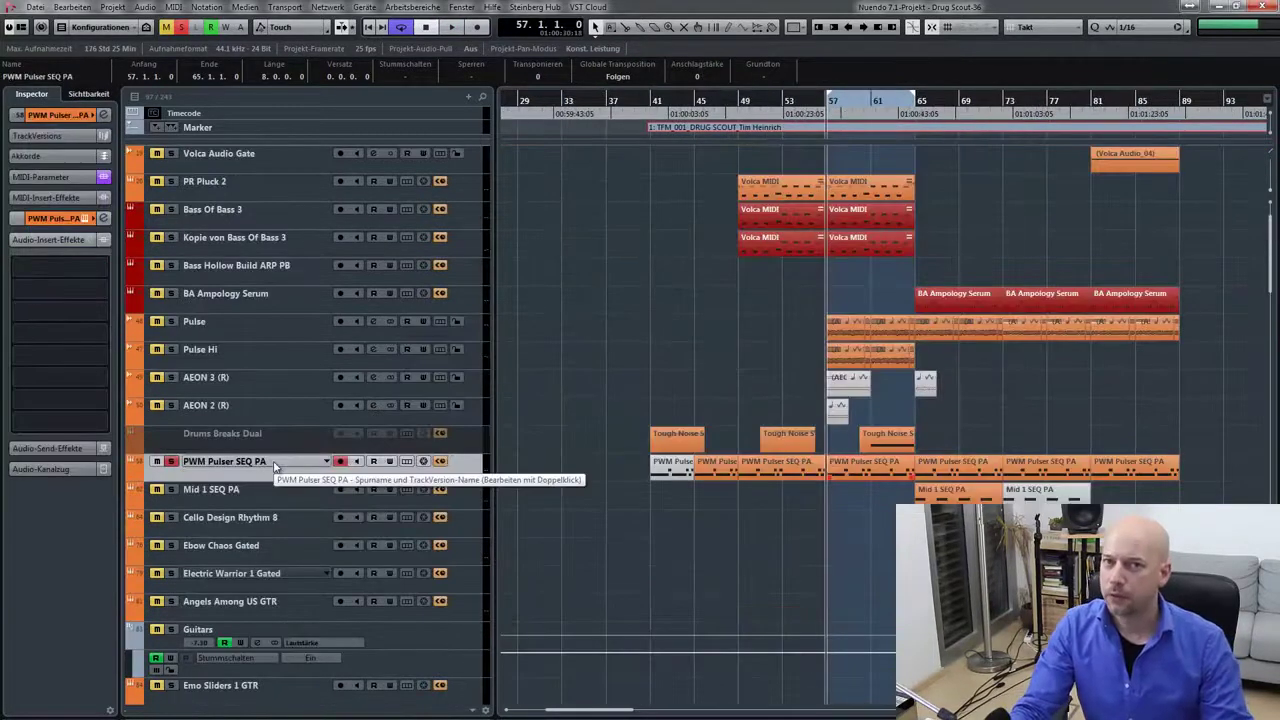
# - Audition PWM Pulser SEQ PA, Pulse and Pulse Hi soloed over bars 57 to 65, and clear all solos
pyautogui.press('space')
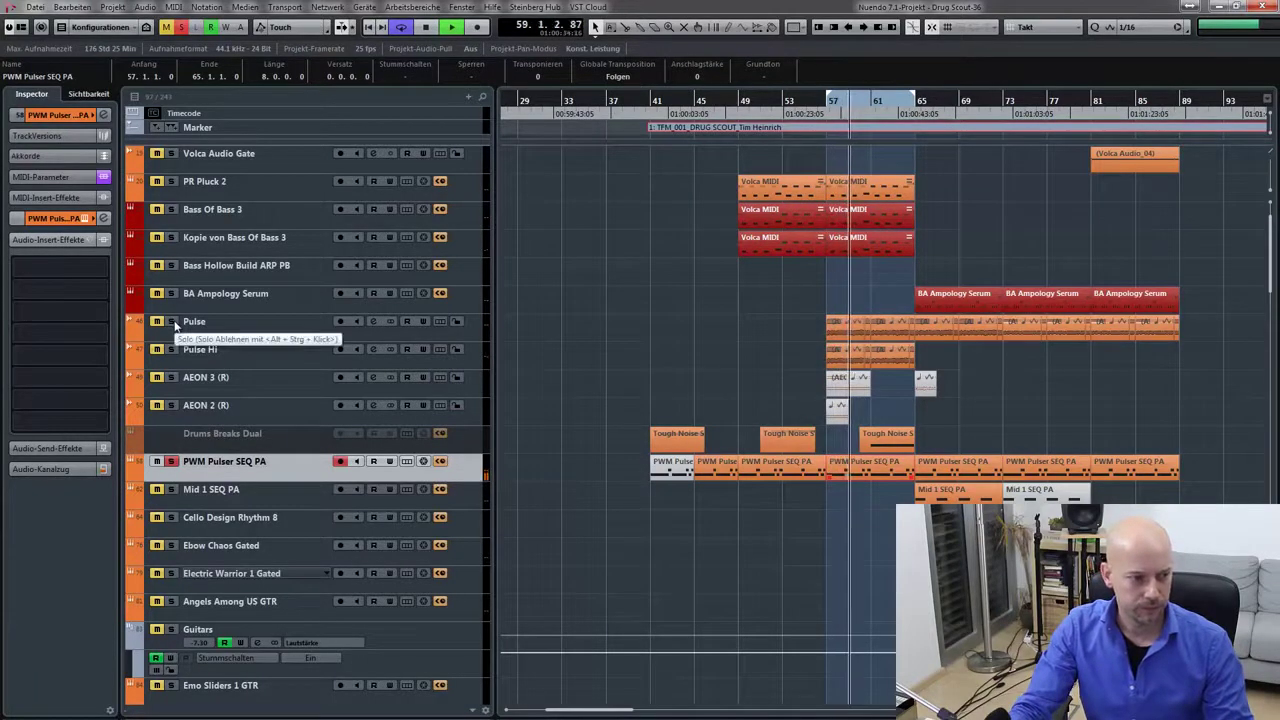
pyautogui.click(211, 334)
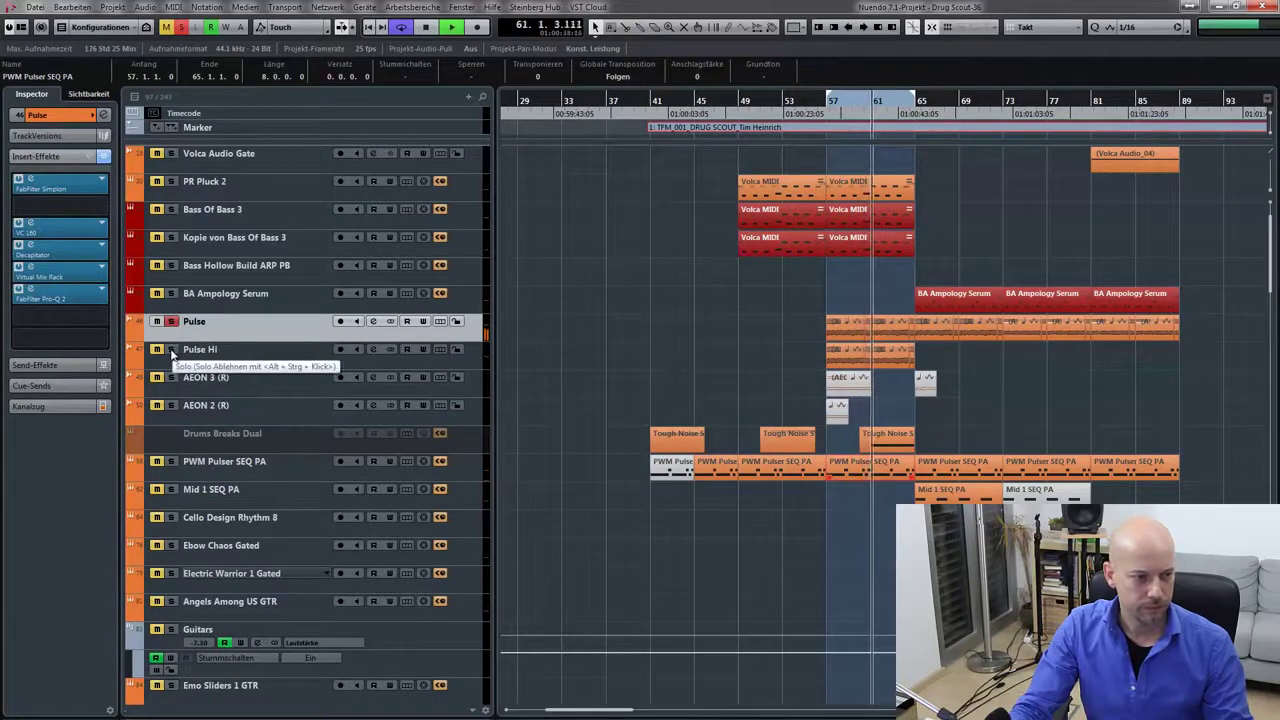
pyautogui.click(171, 350)
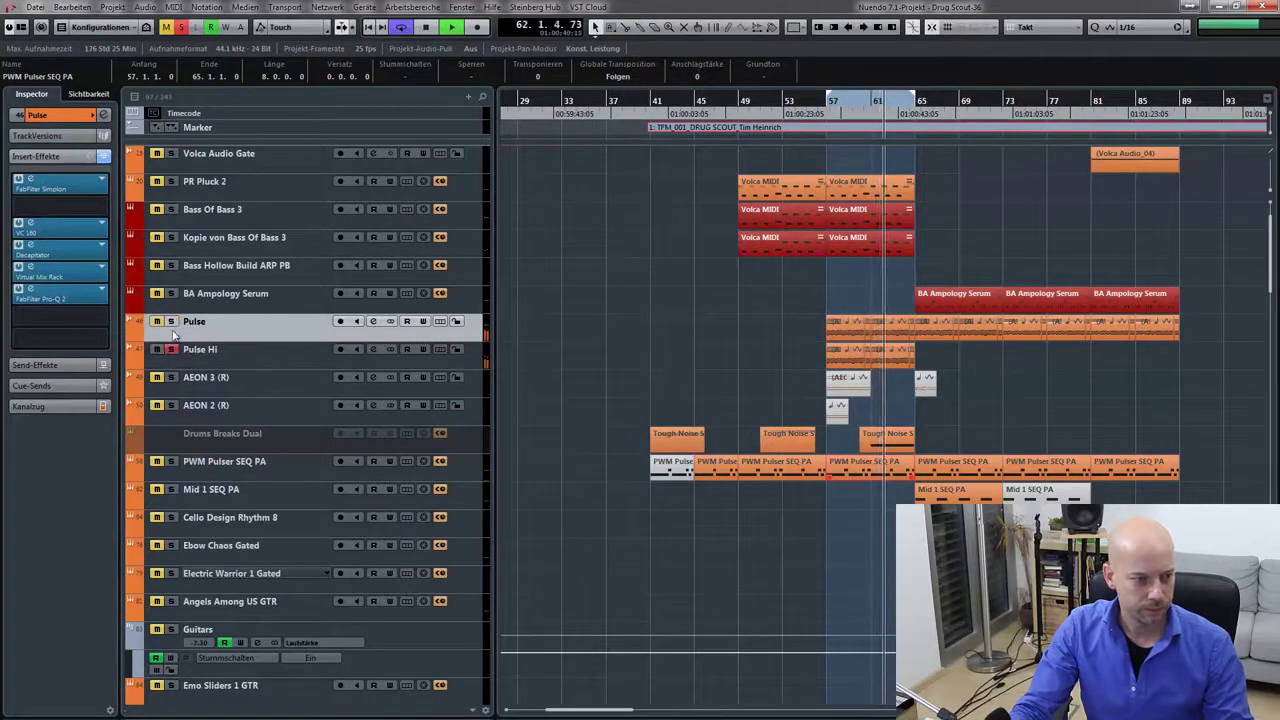
pyautogui.press('space')
pyautogui.click(181, 30)
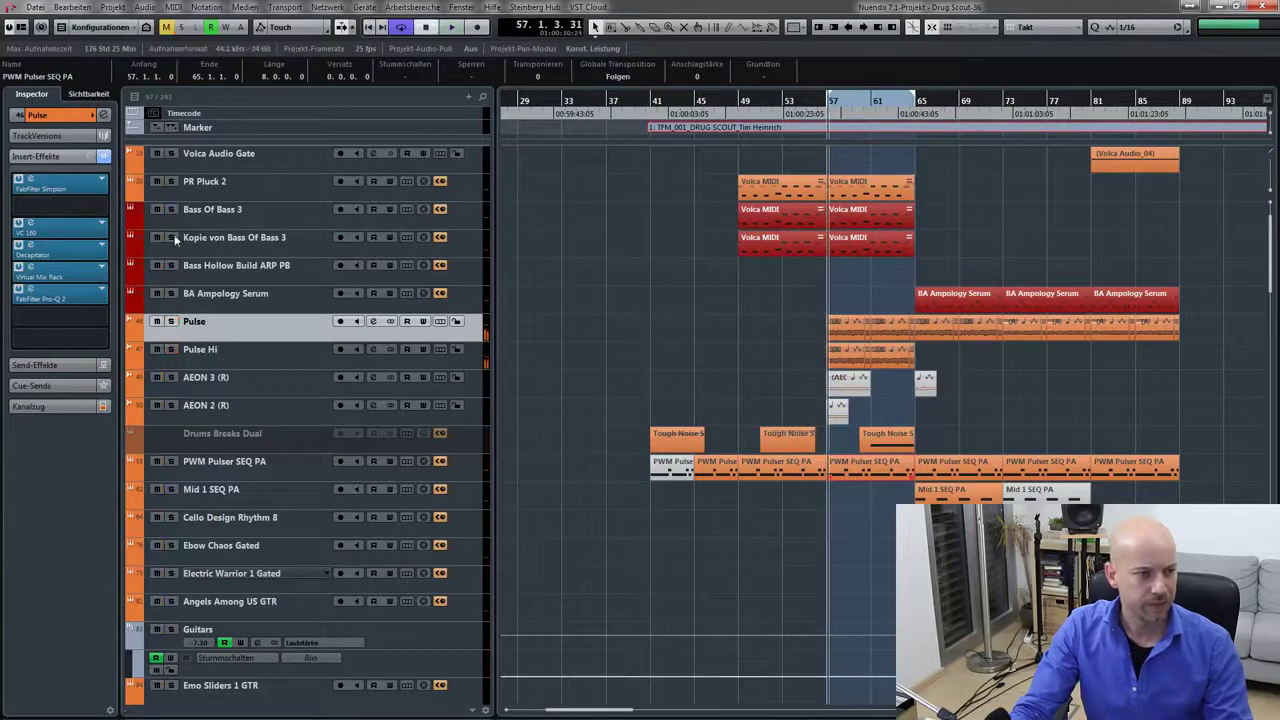
# - Solo the Pulse track, bypass all of its insert effects, and play the loop from bar 57
pyautogui.click(211, 294)
pyautogui.click(212, 322)
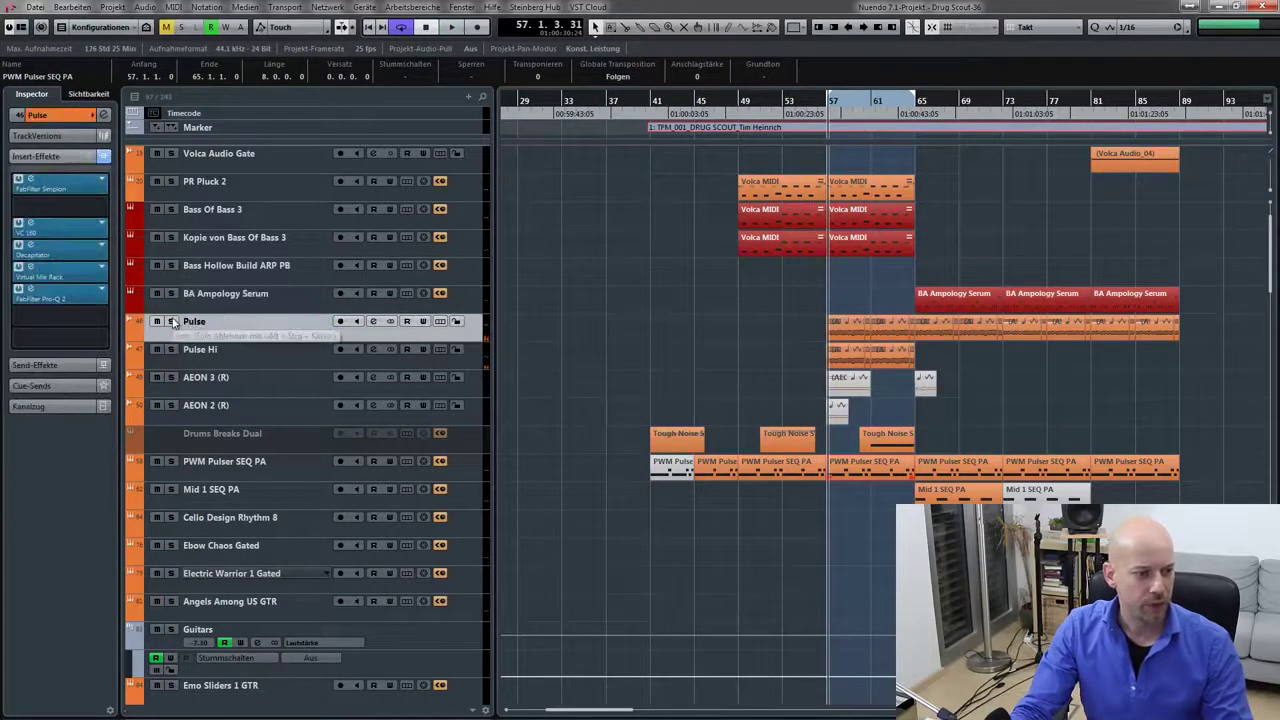
pyautogui.click(171, 321)
pyautogui.click(103, 156)
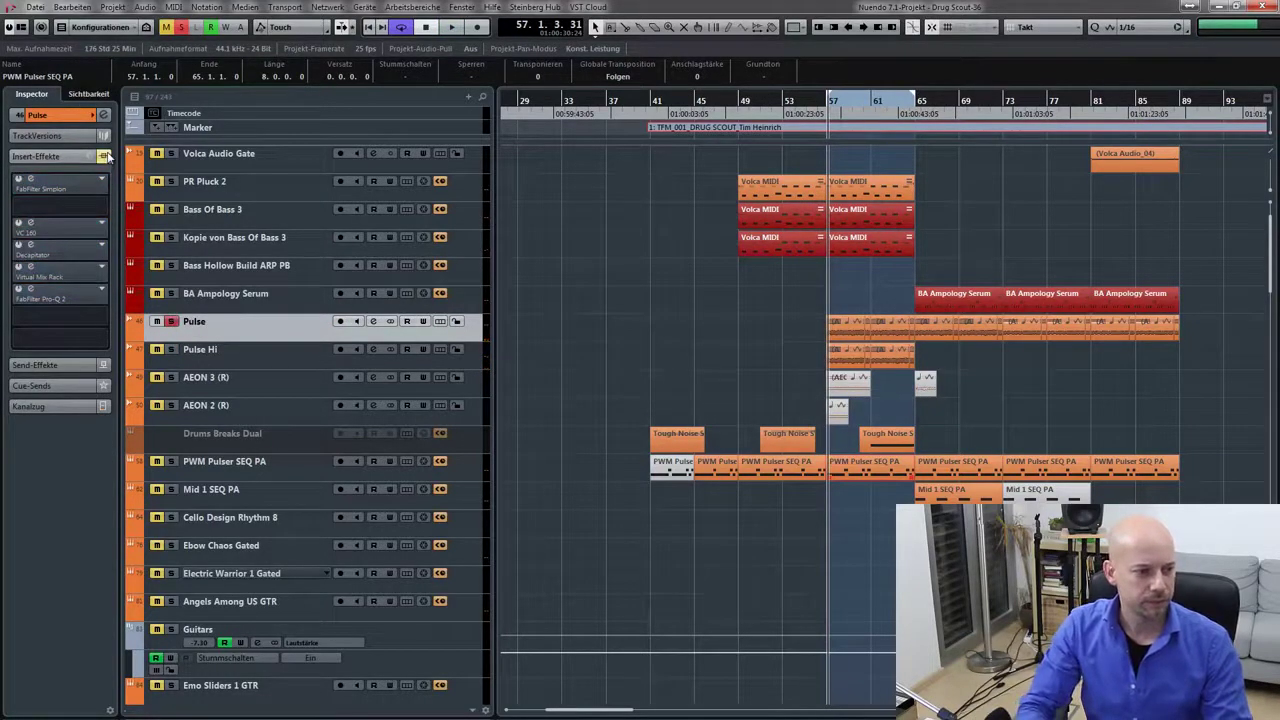
pyautogui.press('space')
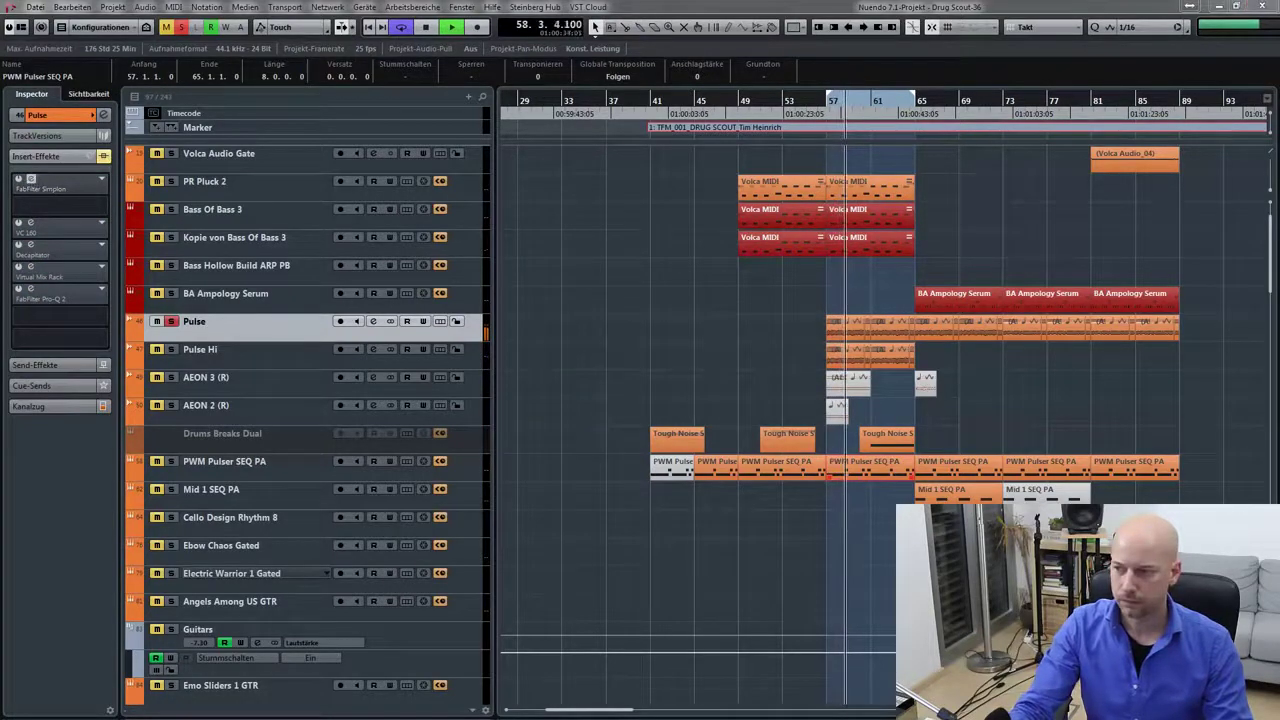
# - Open FabFilter Simplon on the Pulse track, switch it on with the insert bypass lifted, and close it
pyautogui.click(16, 178)
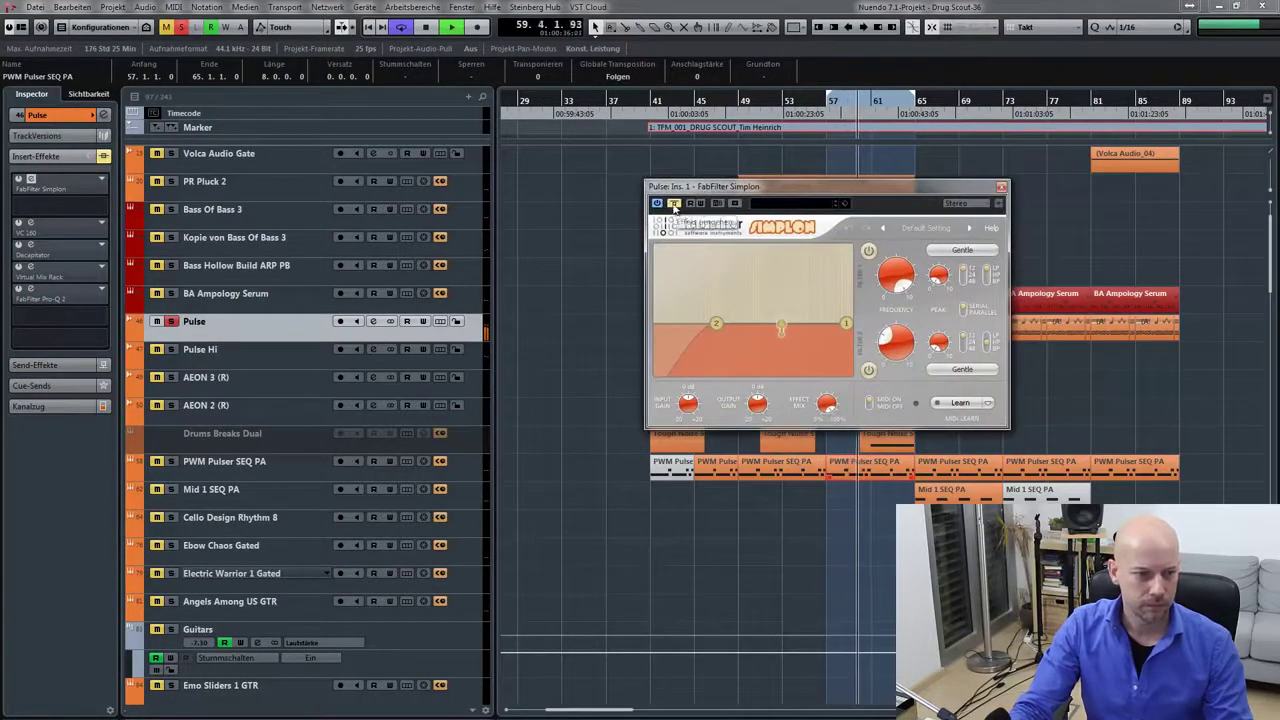
pyautogui.moveTo(823, 184); pyautogui.dragTo(696, 157)
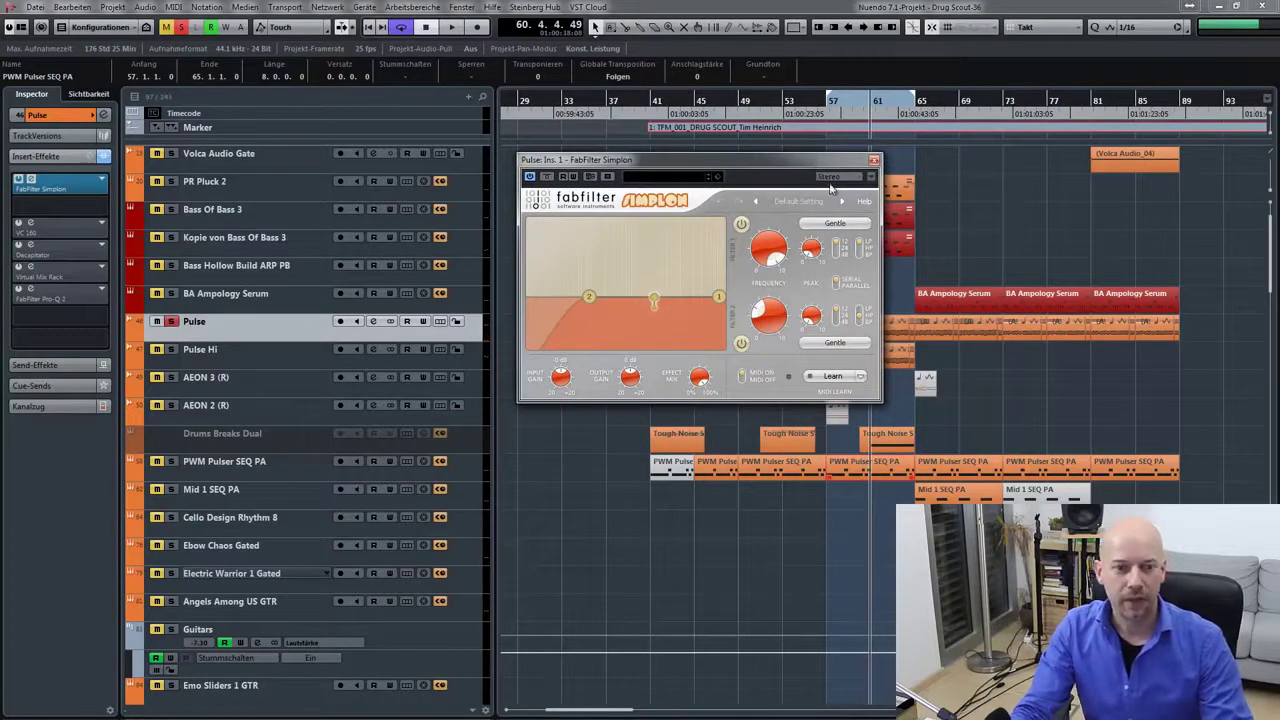
pyautogui.click(873, 161)
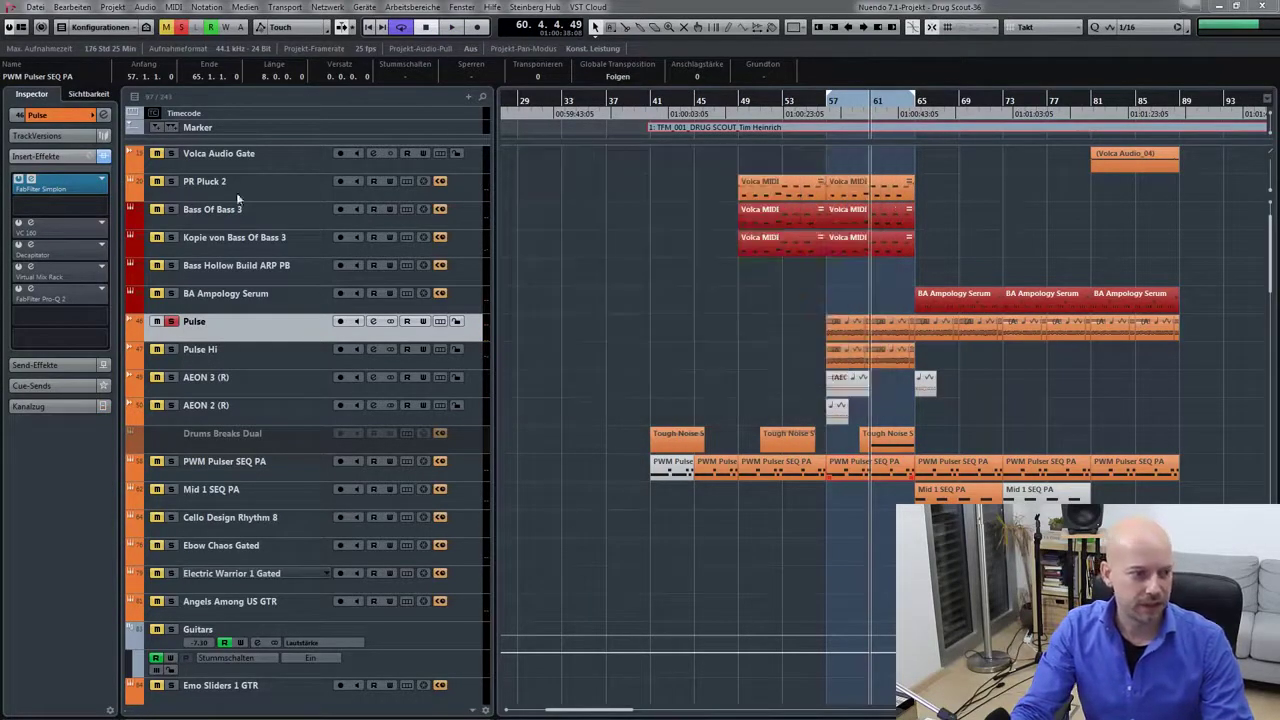
# - Open the Pulse track's VC 160 compressor, switch it on during playback, and close its window
pyautogui.click(32, 226)
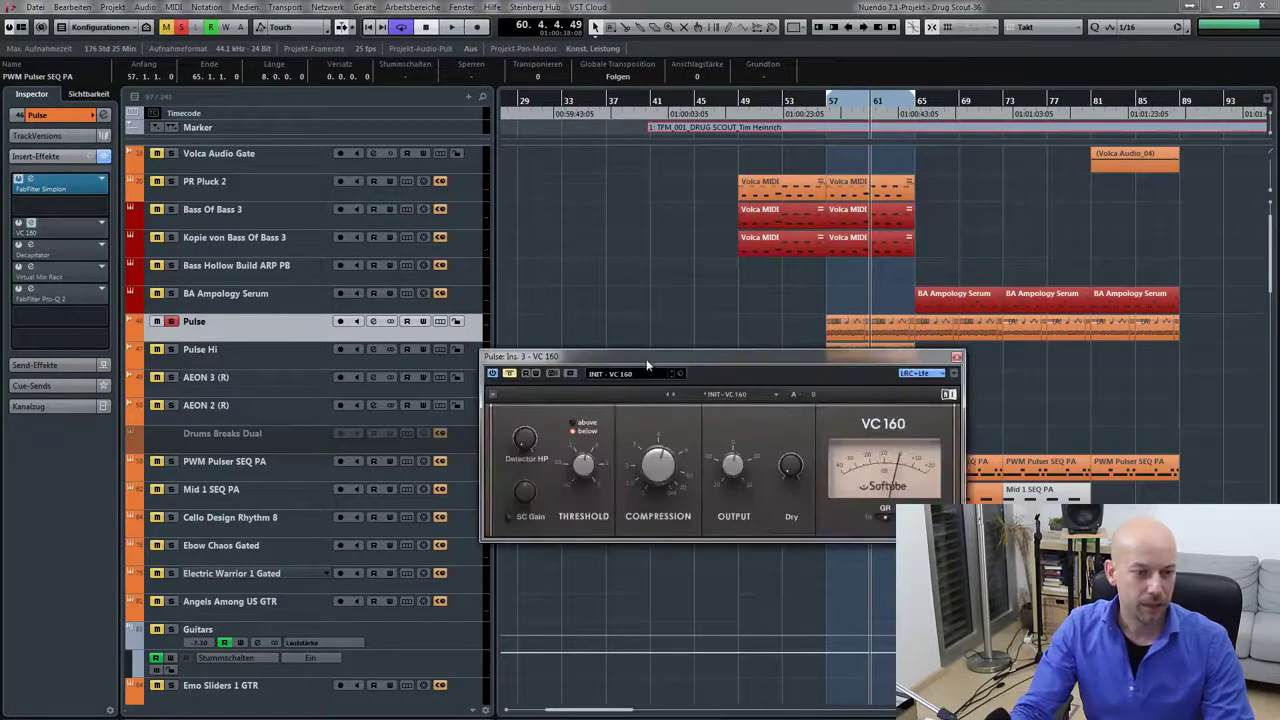
pyautogui.moveTo(646, 365); pyautogui.dragTo(613, 278)
pyautogui.press('space')
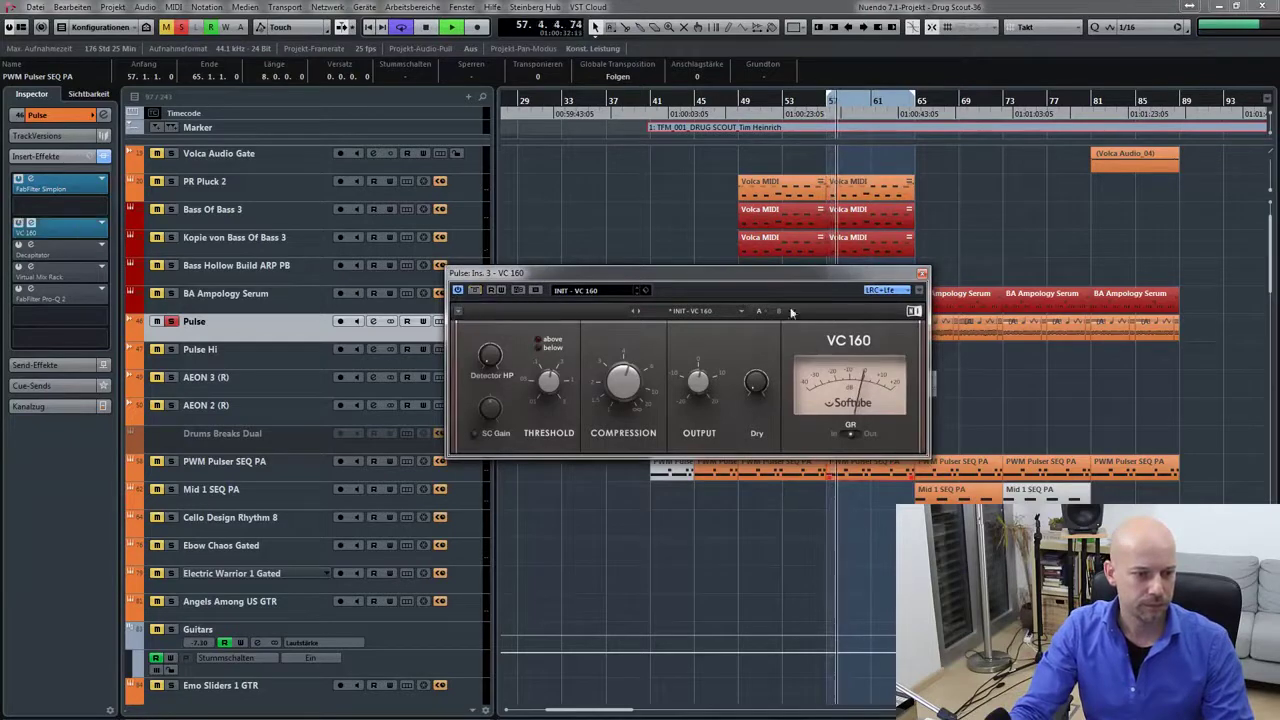
pyautogui.click(340, 225)
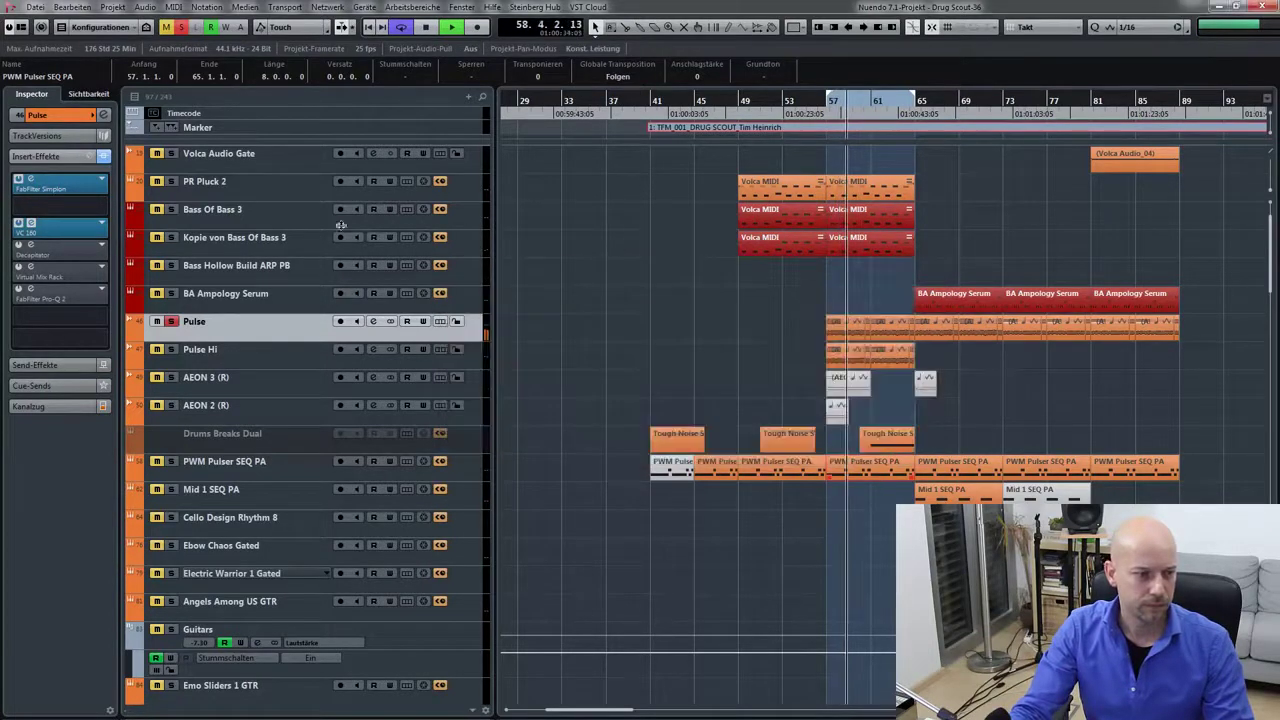
# - Open the Pulse track's Decapitator, compare the loop with it active and bypassed, and leave it switched on
pyautogui.click(30, 246)
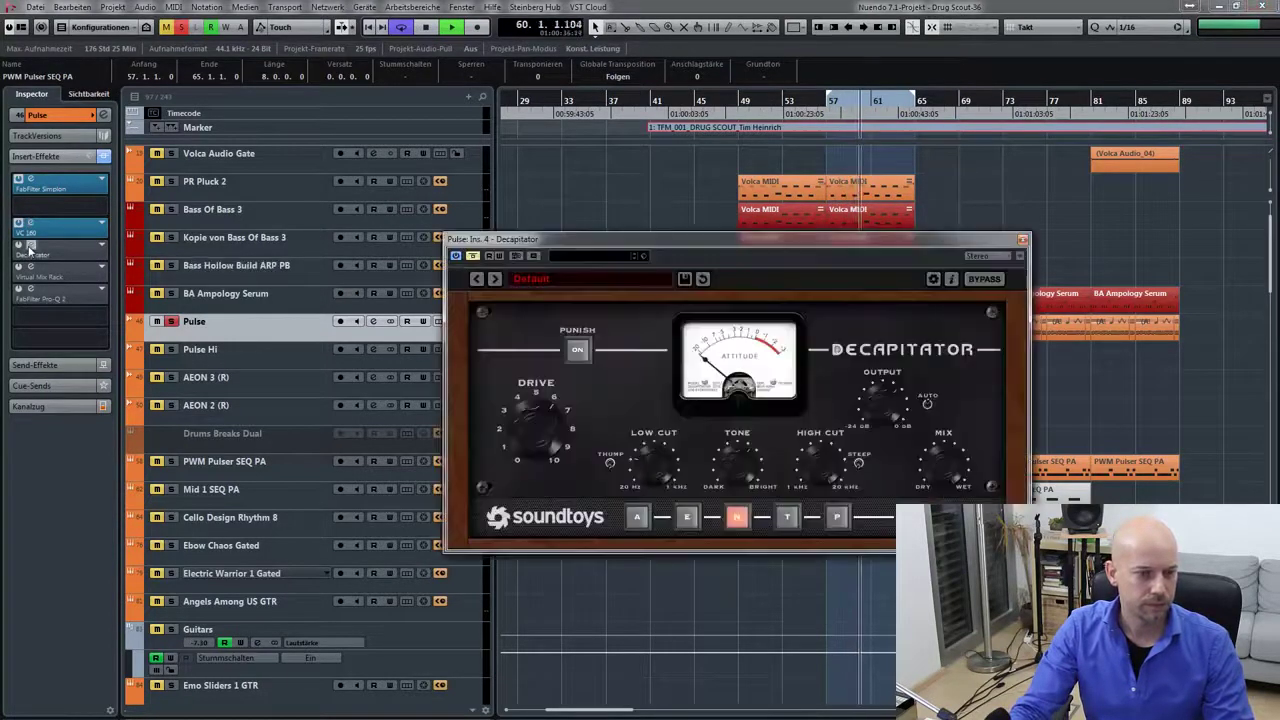
pyautogui.moveTo(520, 239); pyautogui.dragTo(485, 233)
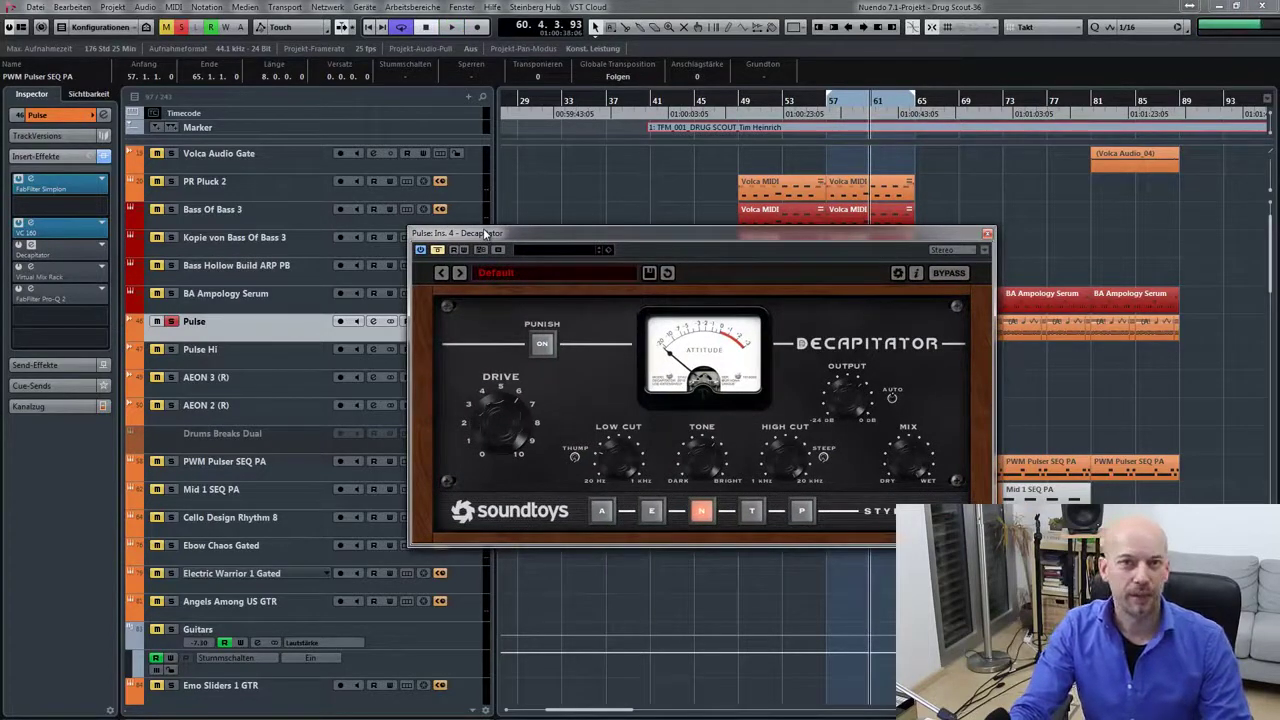
pyautogui.click(436, 250)
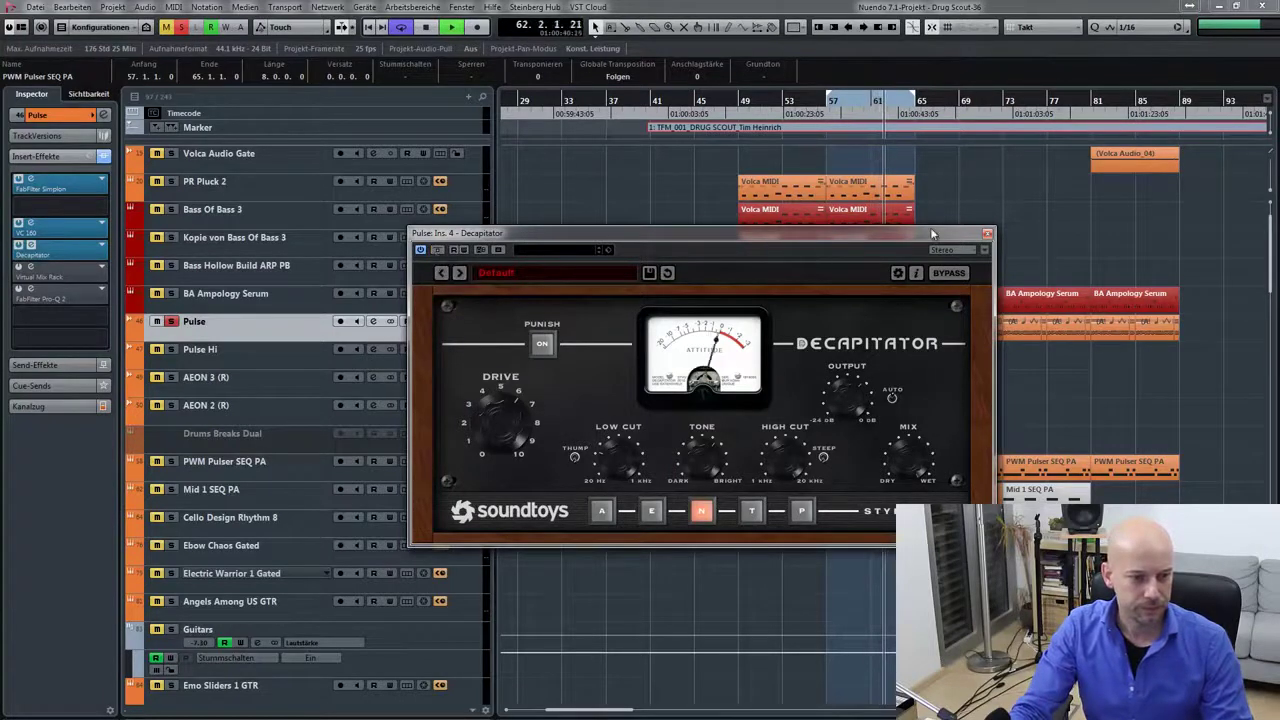
pyautogui.click(437, 251)
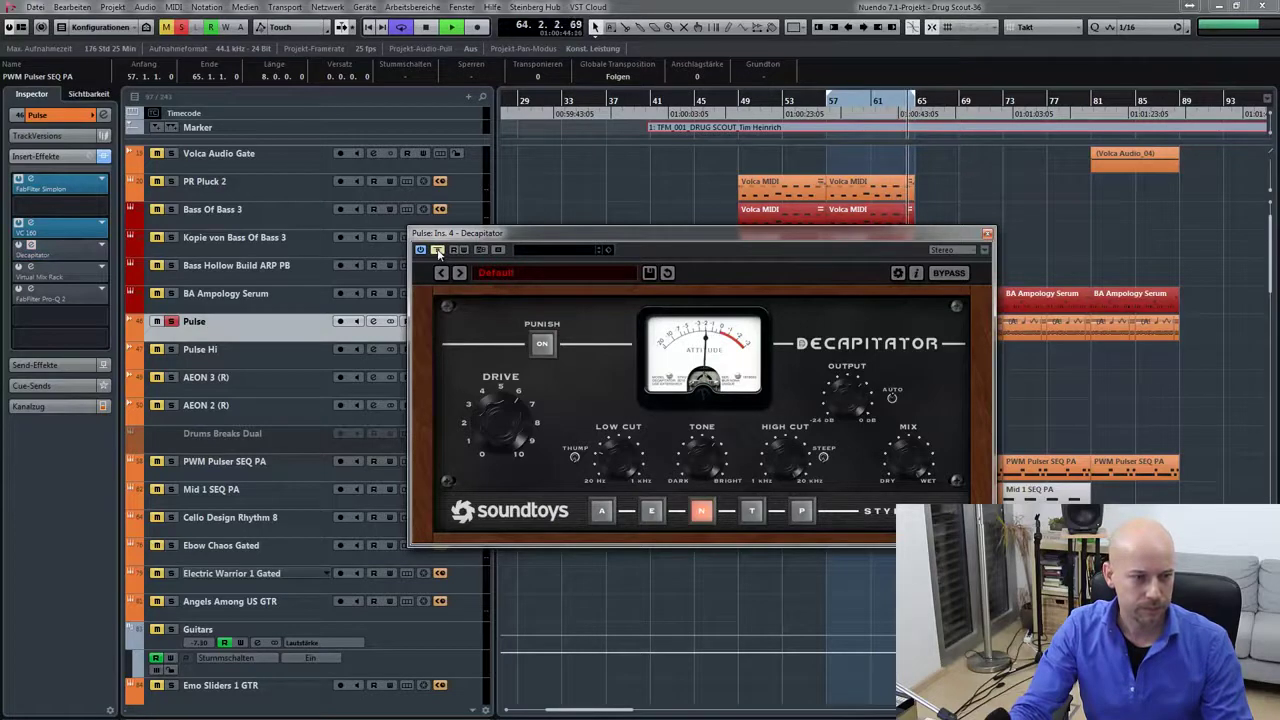
pyautogui.click(437, 250)
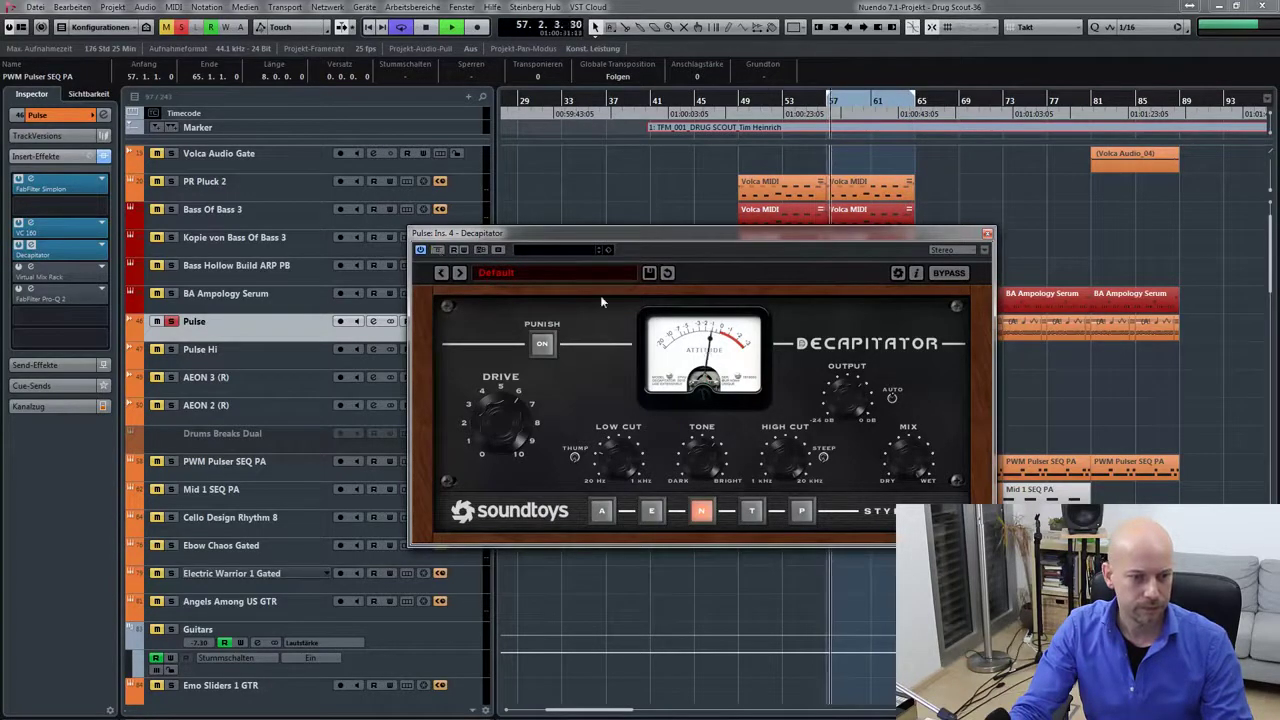
pyautogui.press('space')
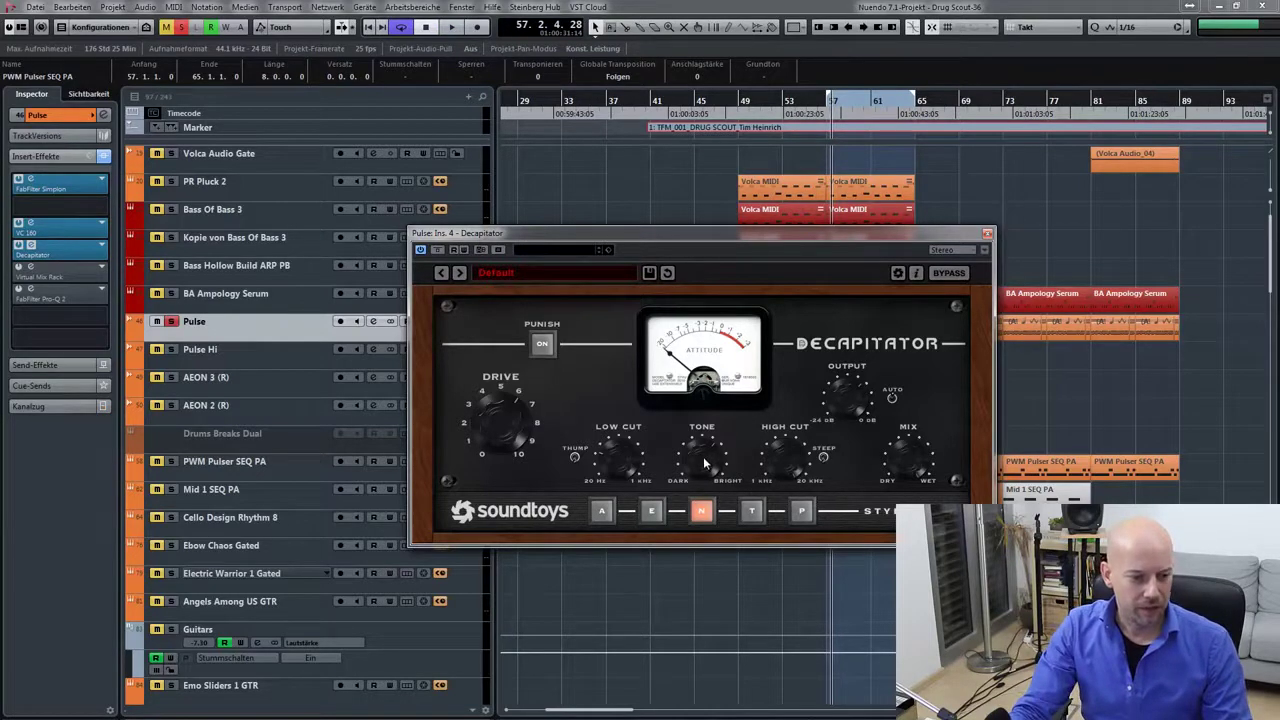
# - Play the loop while auditioning Decapitator's A, E, N, T and P styles, return to style N, and close its window
pyautogui.press('space')
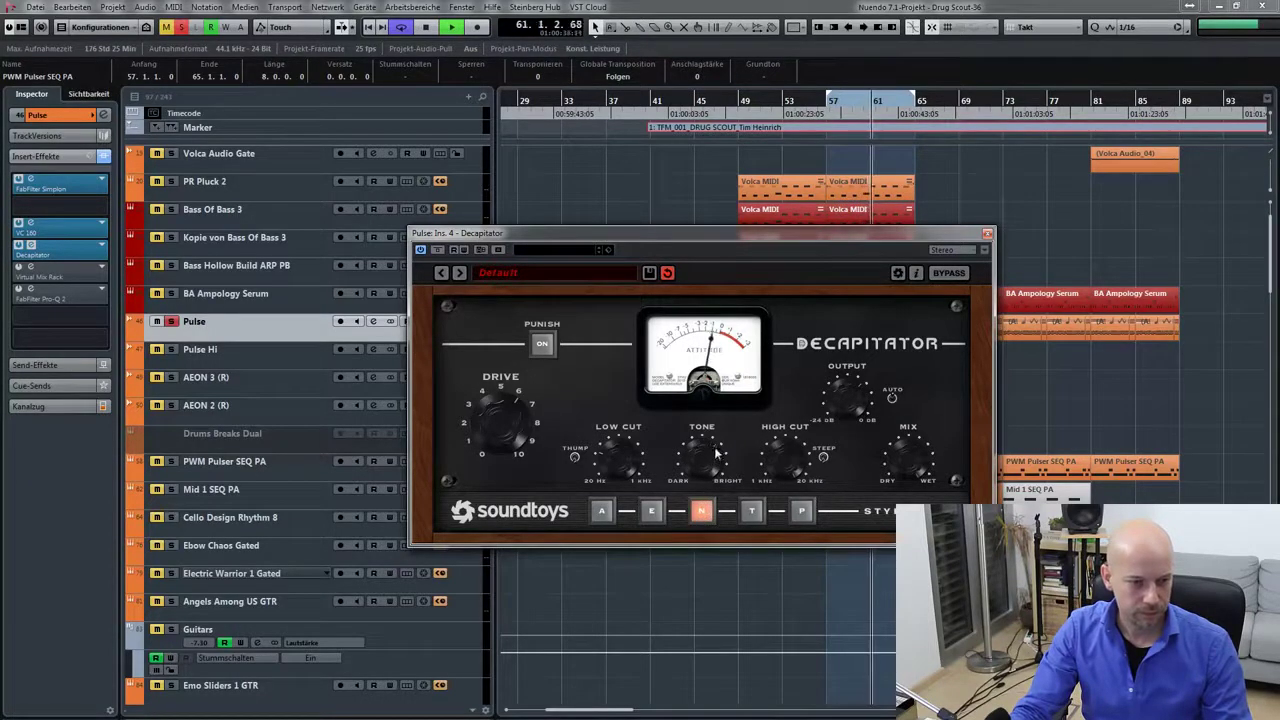
pyautogui.press('space')
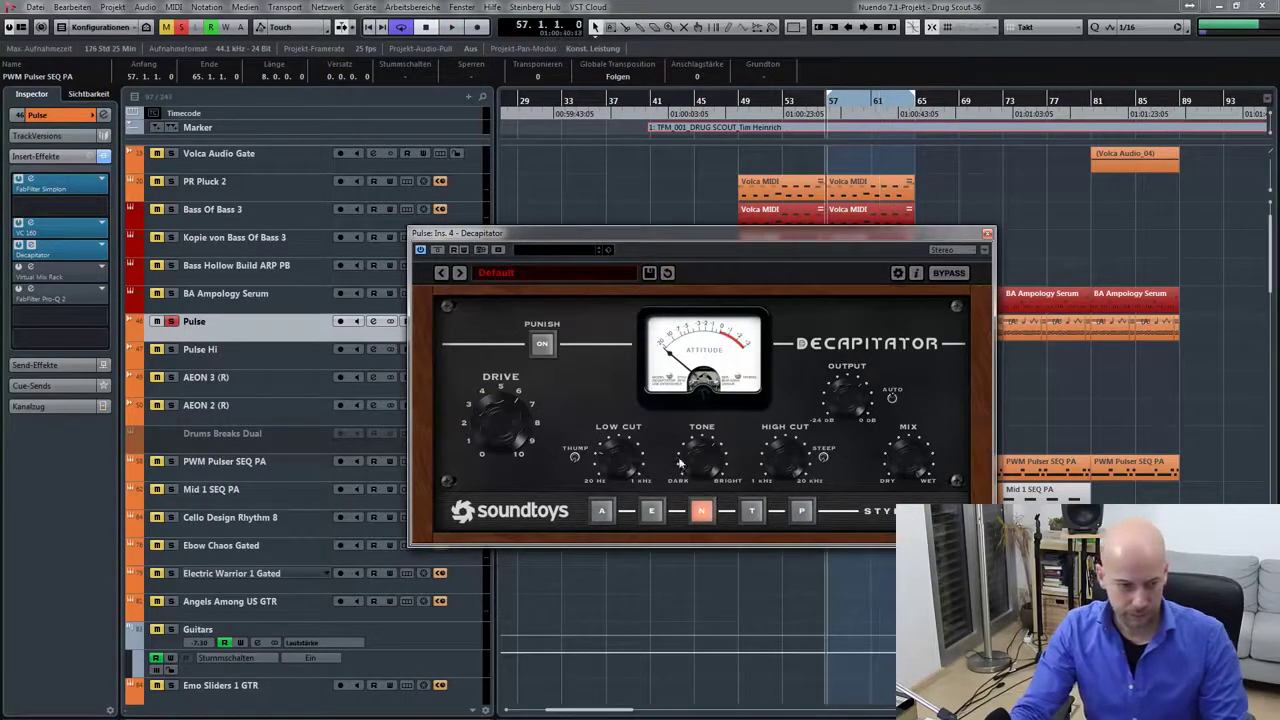
pyautogui.press('space')
pyautogui.click(601, 511)
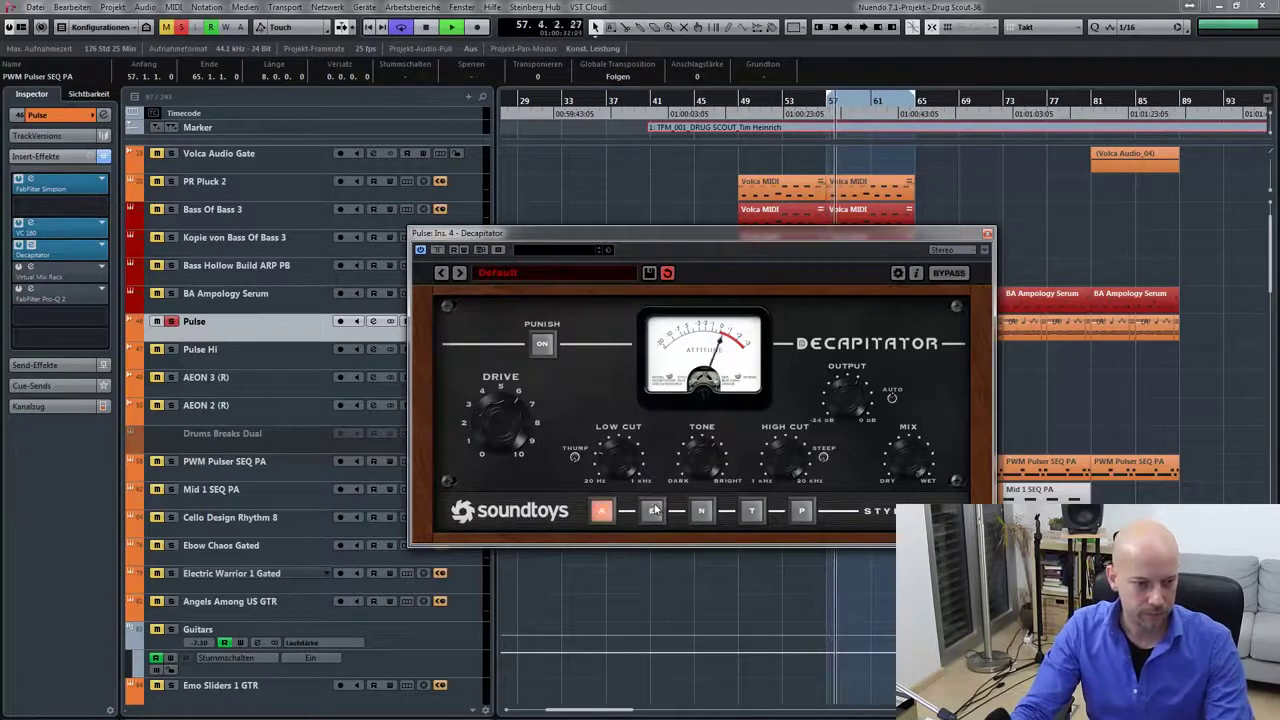
pyautogui.click(651, 512)
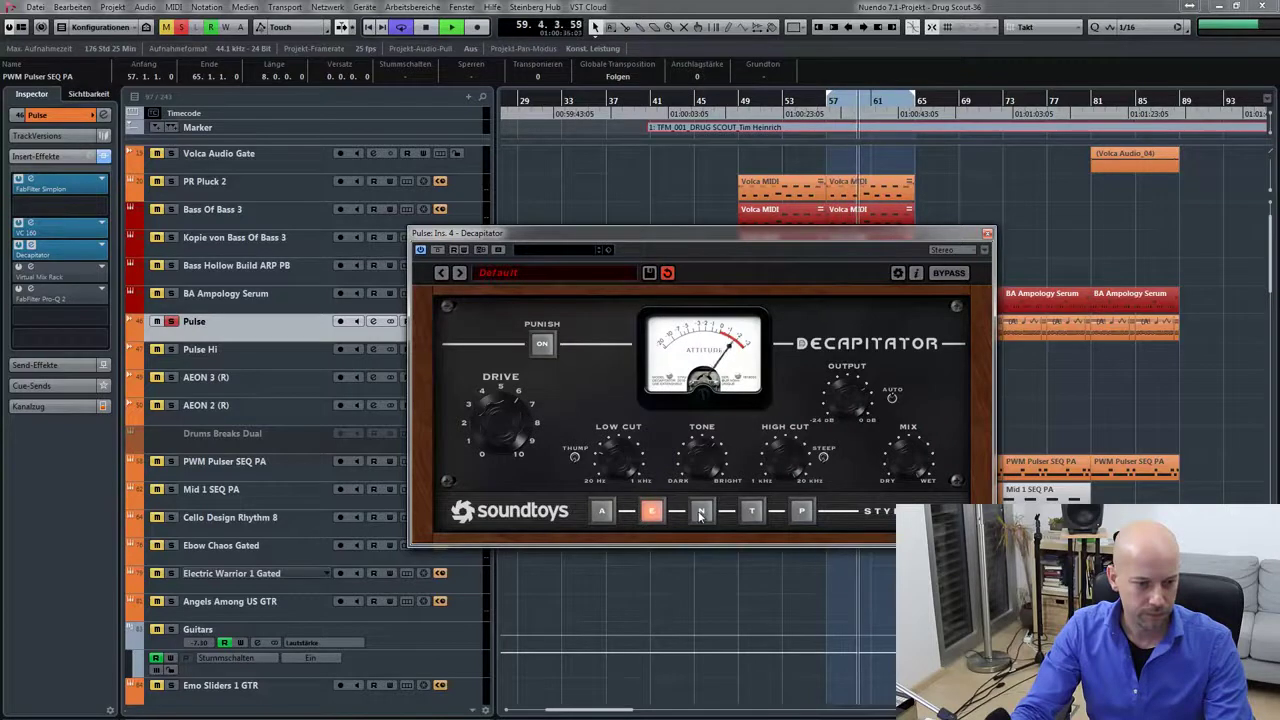
pyautogui.click(700, 512)
pyautogui.click(752, 512)
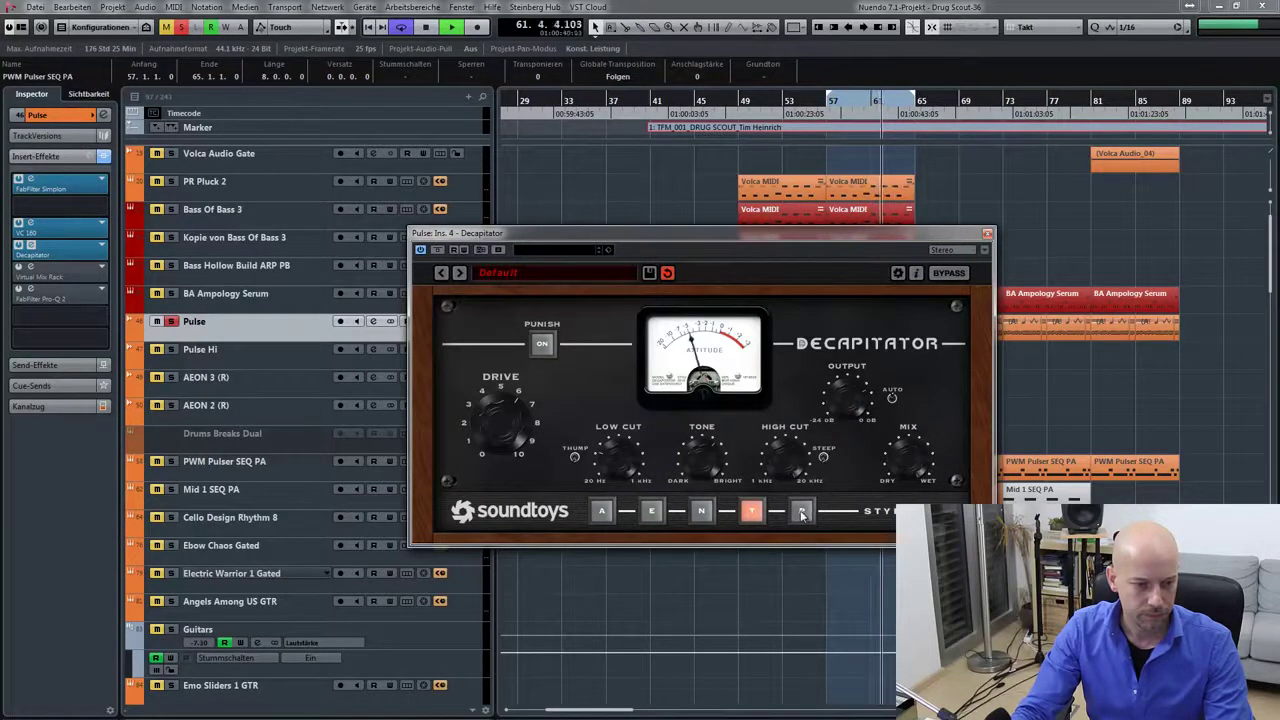
pyautogui.click(801, 512)
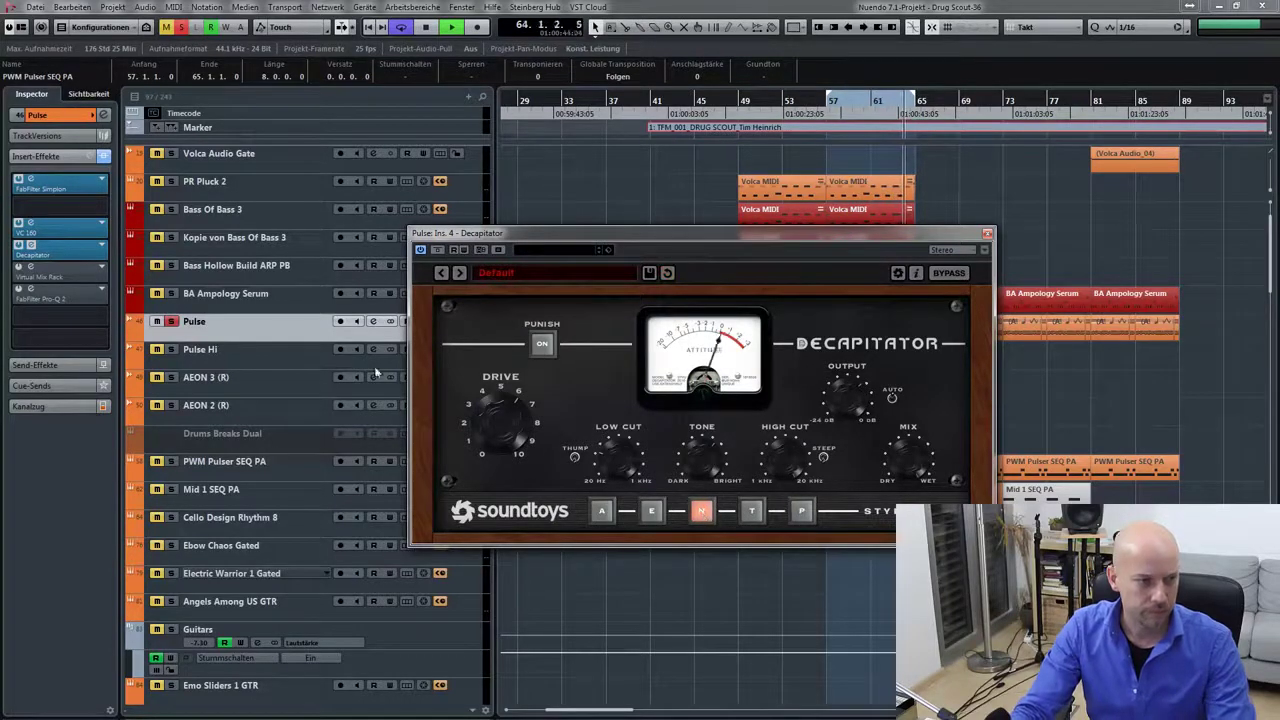
pyautogui.click(987, 233)
# - Open the Pulse track's Virtual Mix Rack, compare the loop with it active and bypassed, leave it active, and close it
pyautogui.doubleClick(31, 270)
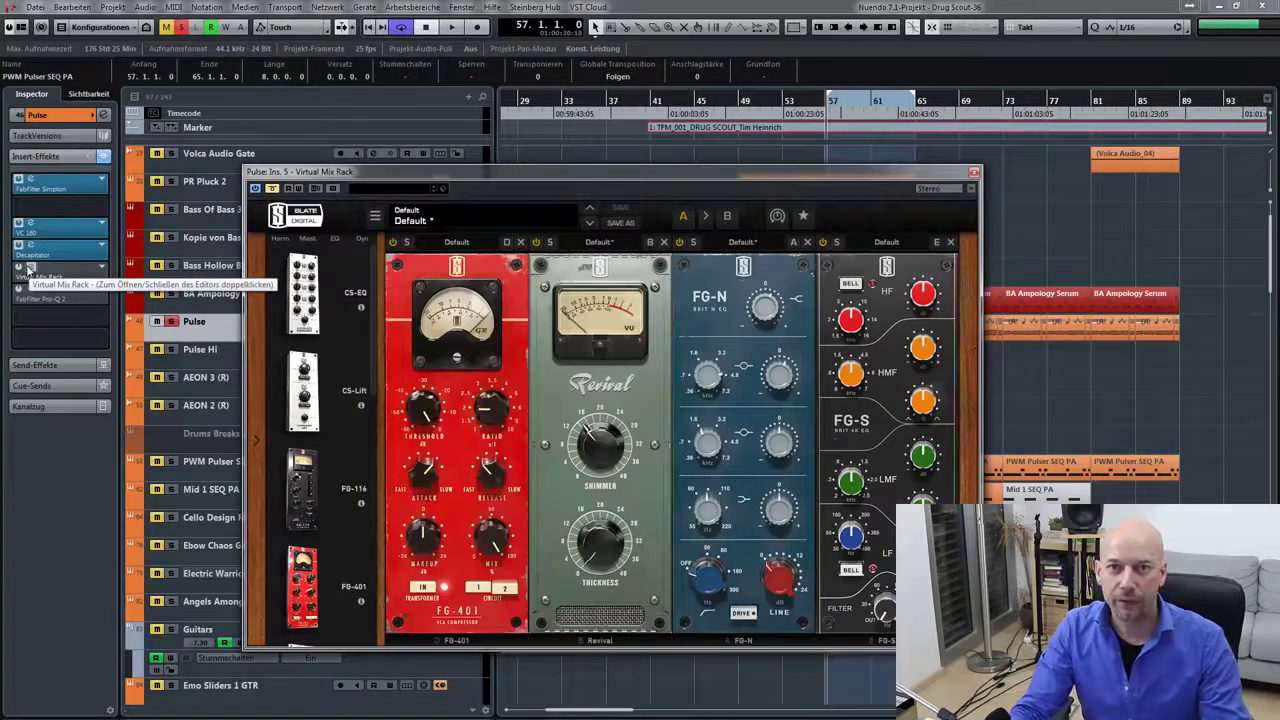
pyautogui.press('space')
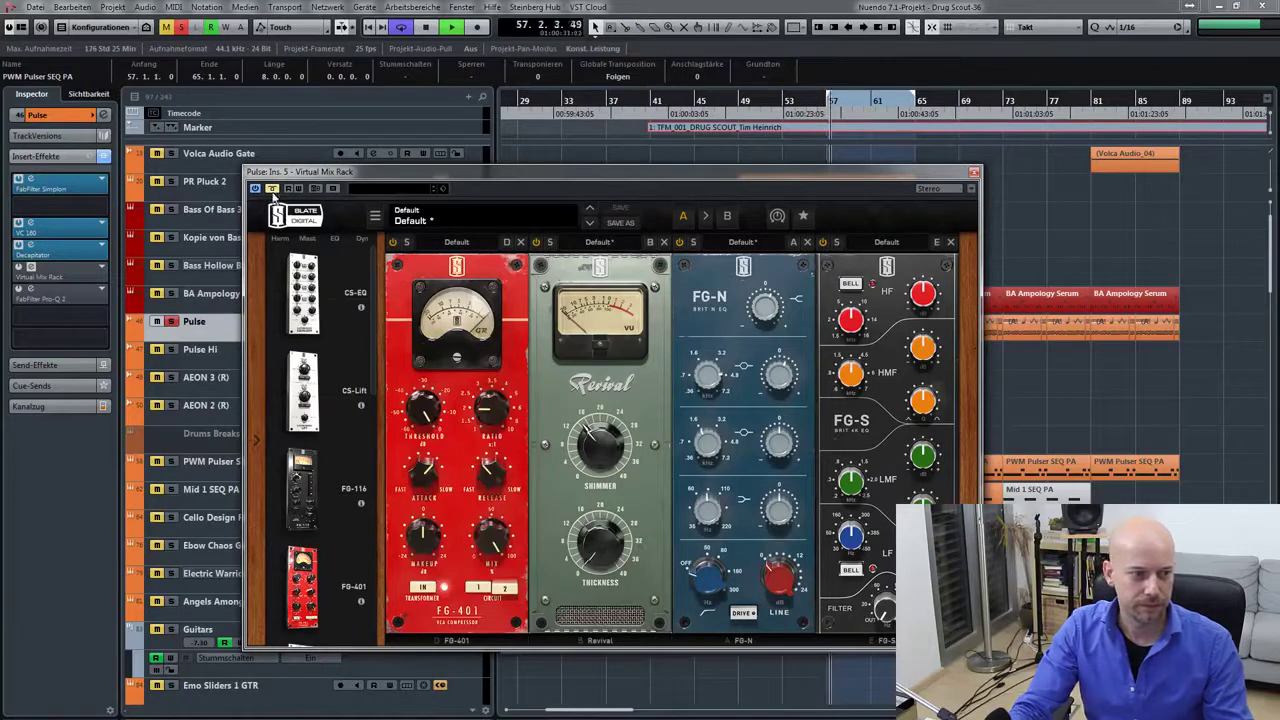
pyautogui.click(272, 191)
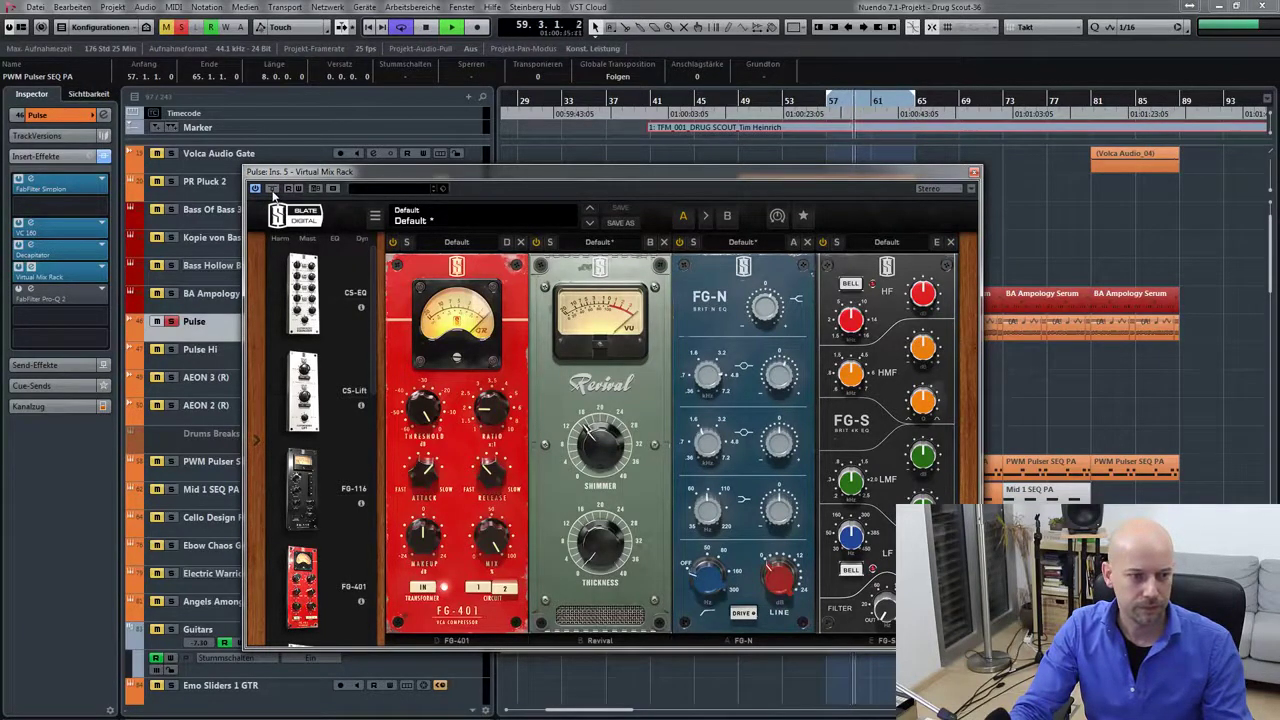
pyautogui.click(272, 190)
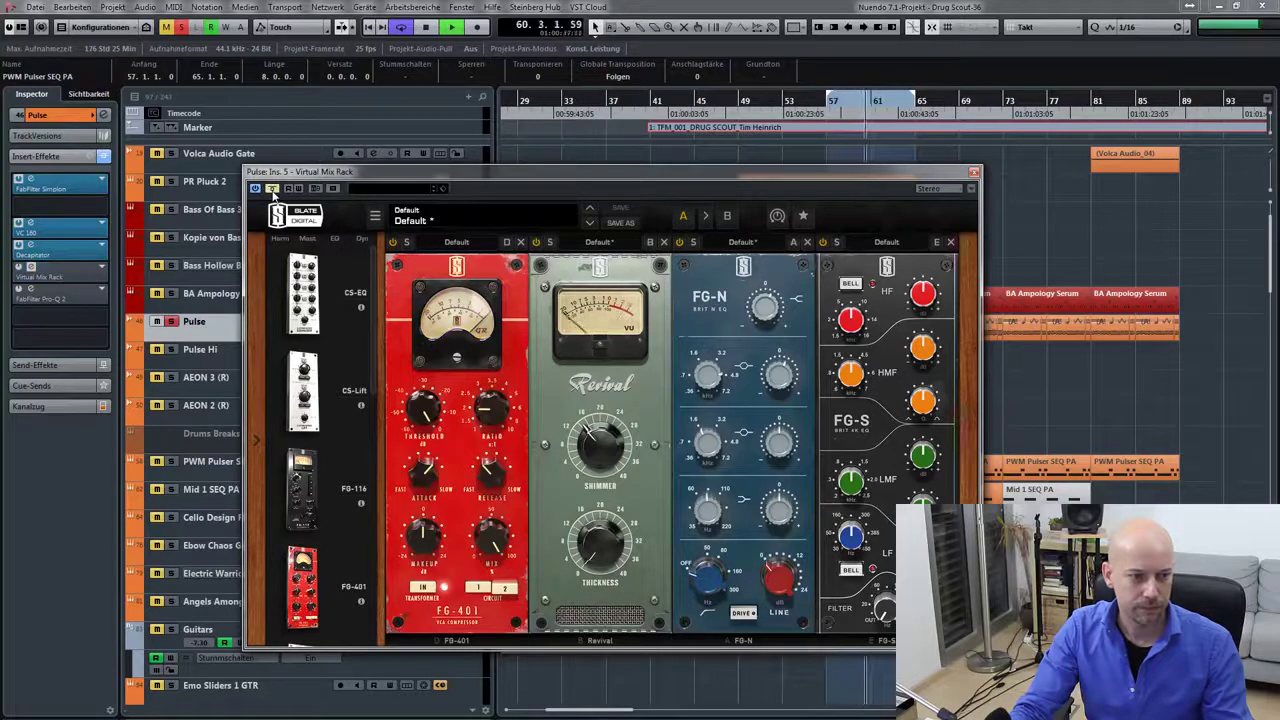
pyautogui.click(272, 190)
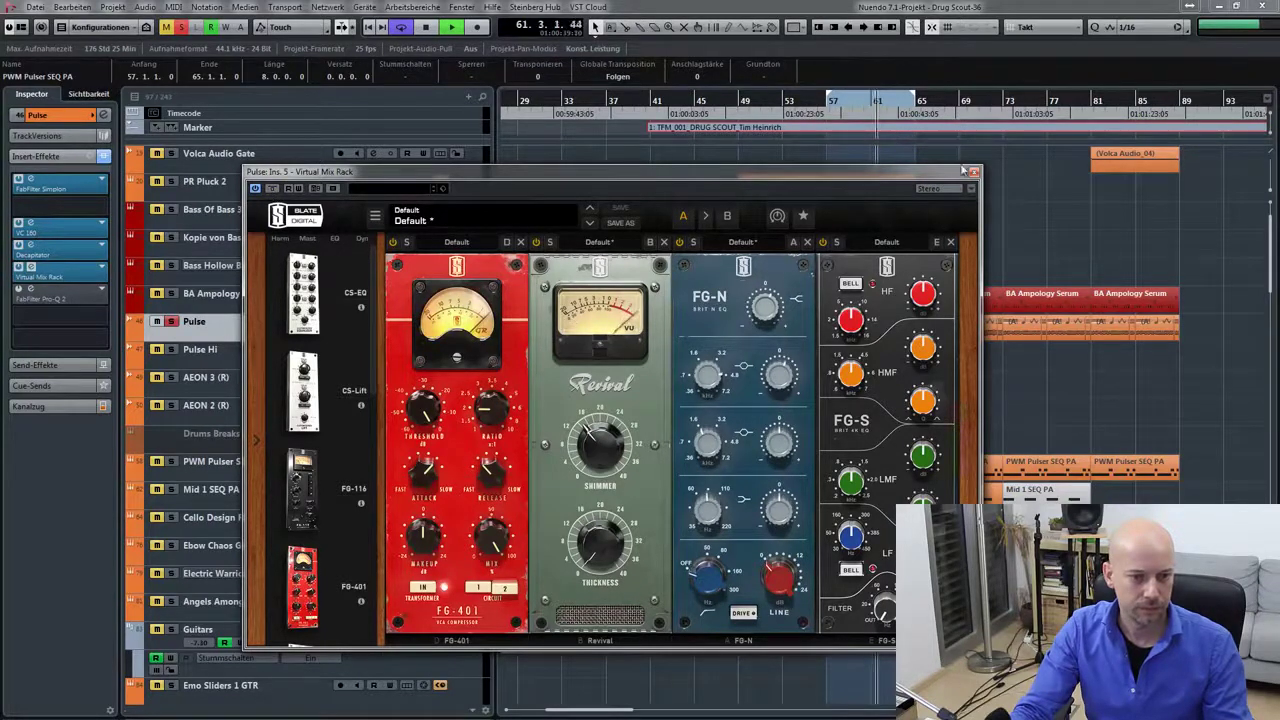
pyautogui.click(975, 175)
# - Open the Pulse track's FabFilter Pro-Q 2, lift its bypass during playback, and close its window
pyautogui.click(30, 289)
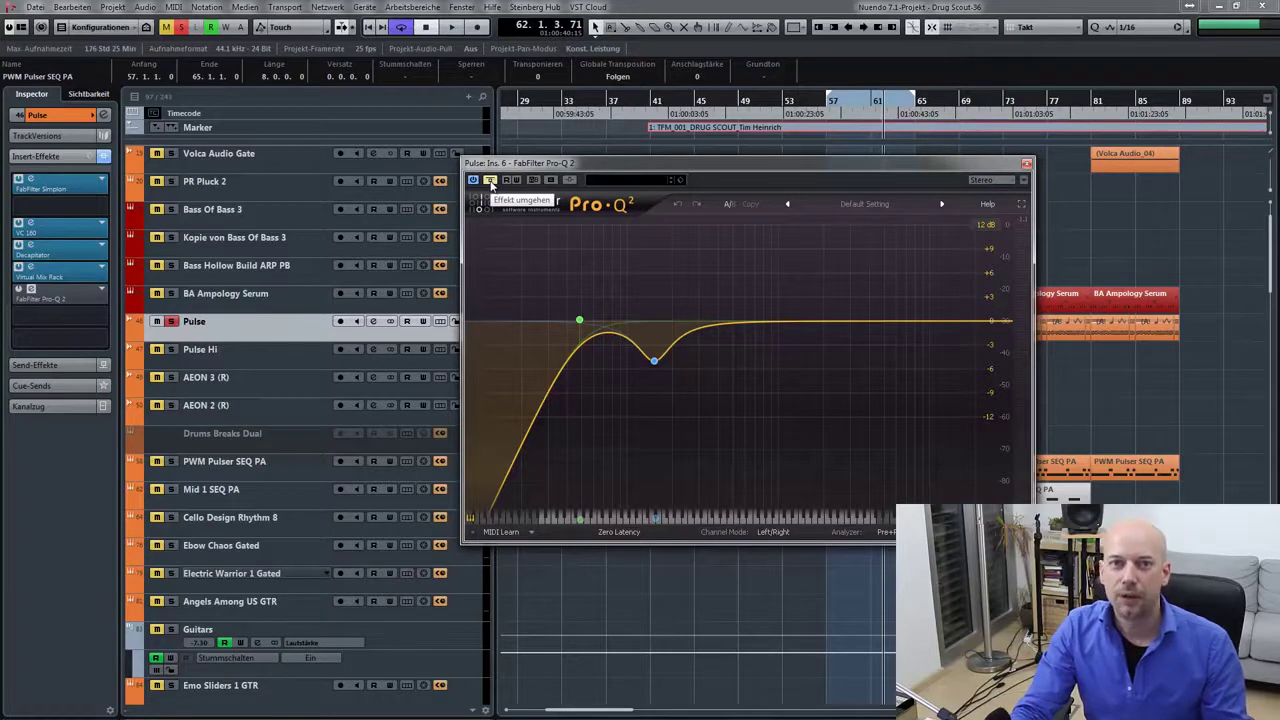
pyautogui.press('space')
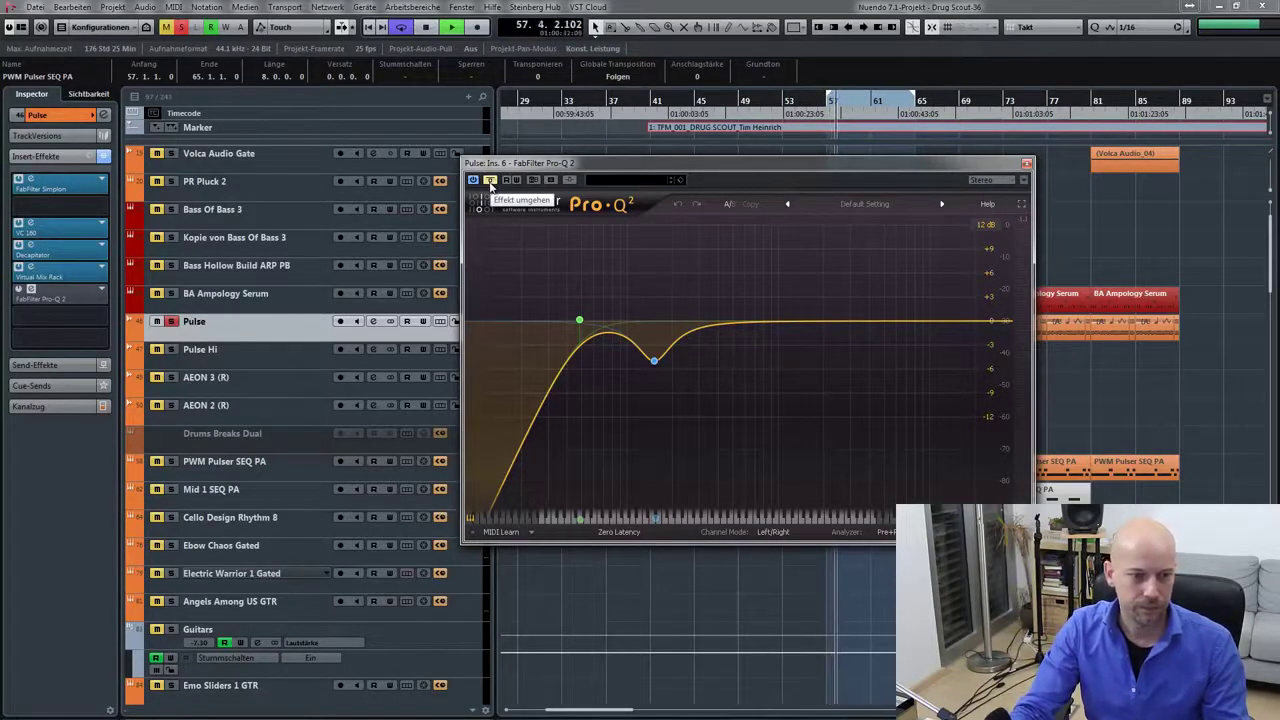
pyautogui.click(489, 181)
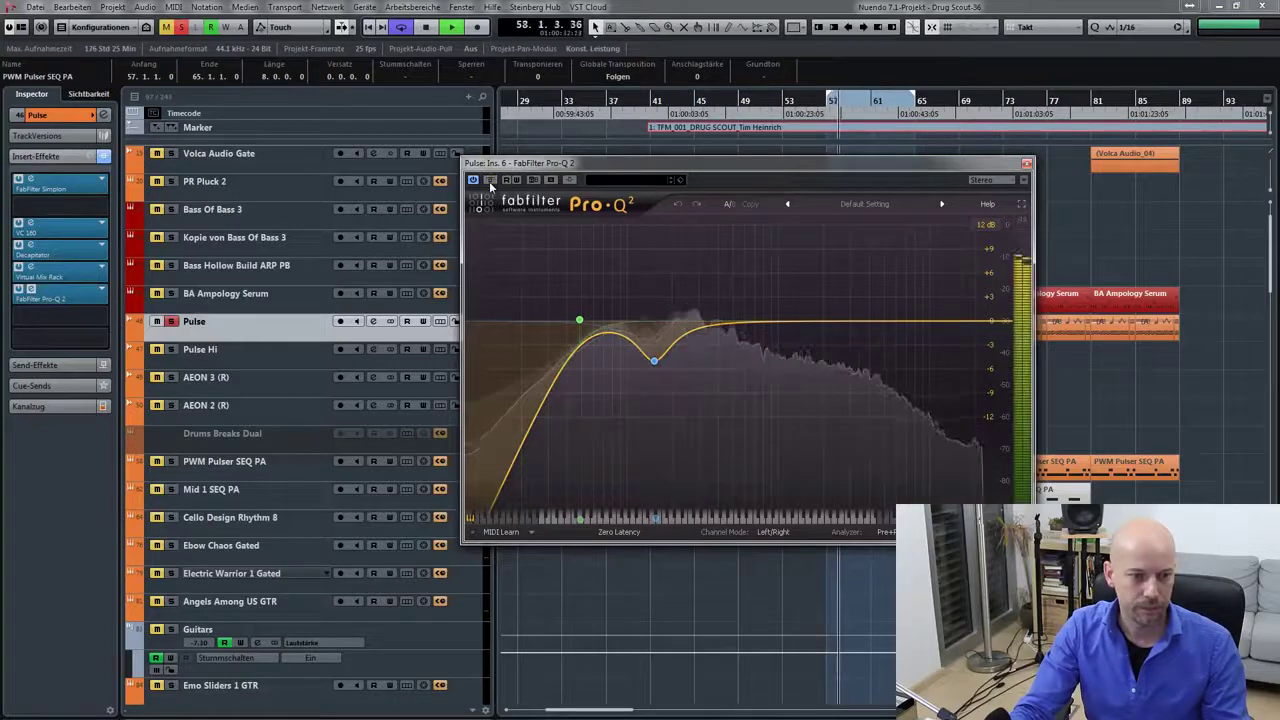
pyautogui.click(1026, 162)
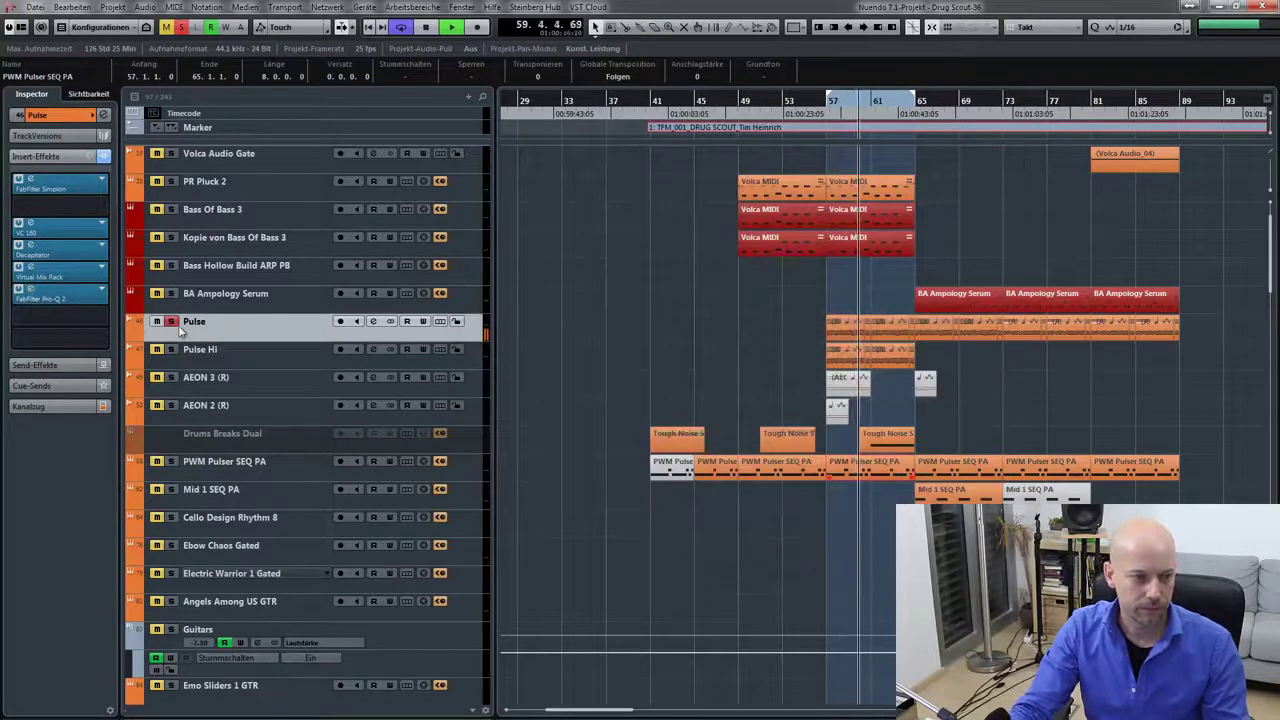
# - Compare the Pulse loop with the whole insert chain bypassed and active, and stop playback
pyautogui.click(103, 156)
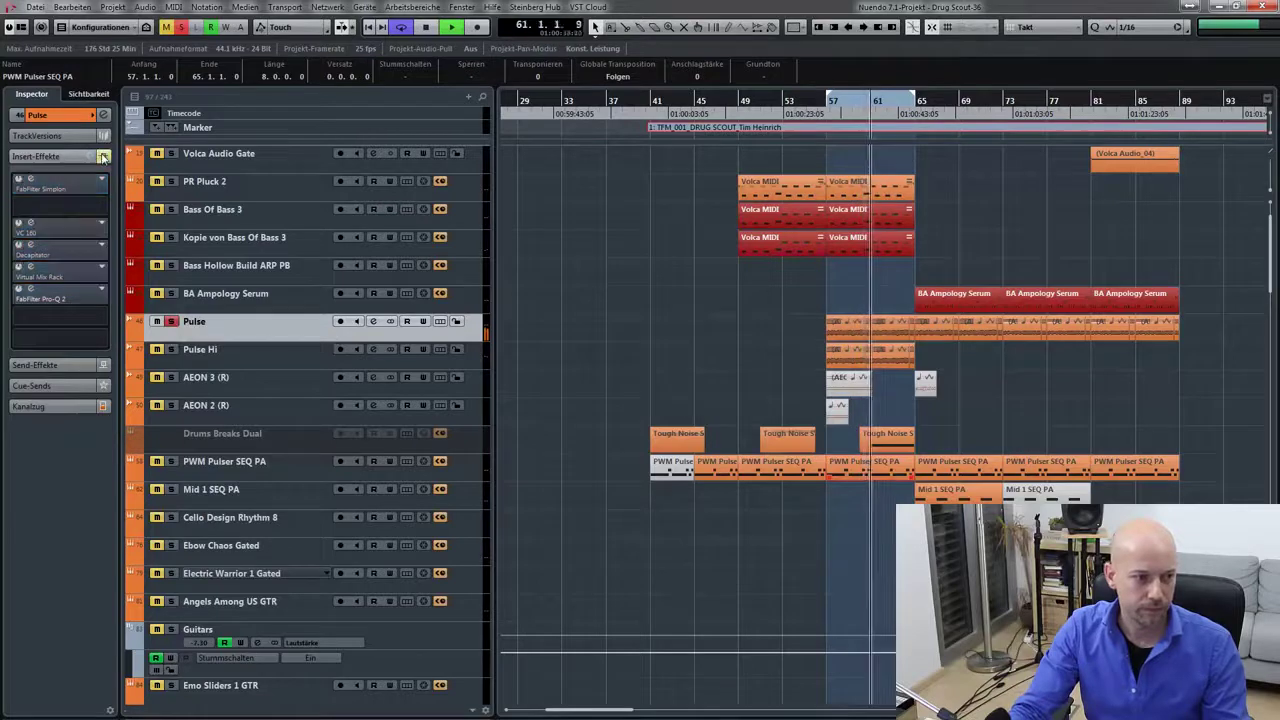
pyautogui.click(103, 156)
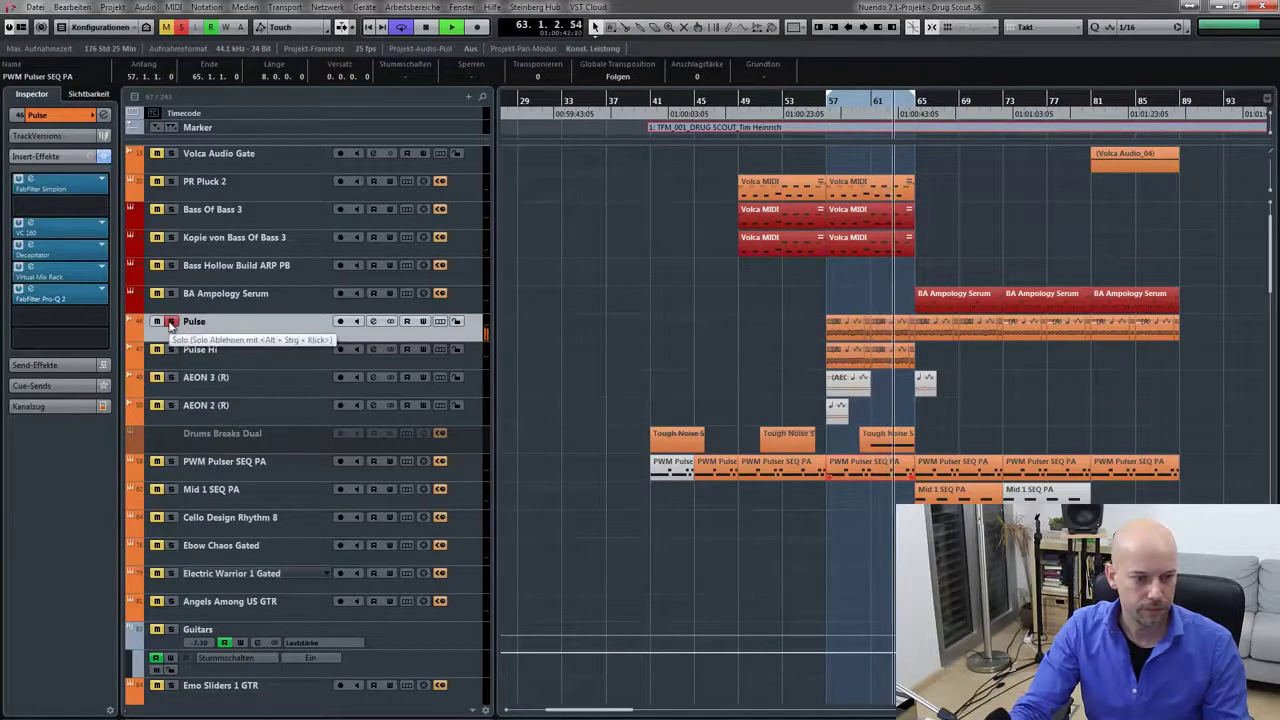
pyautogui.press('space')
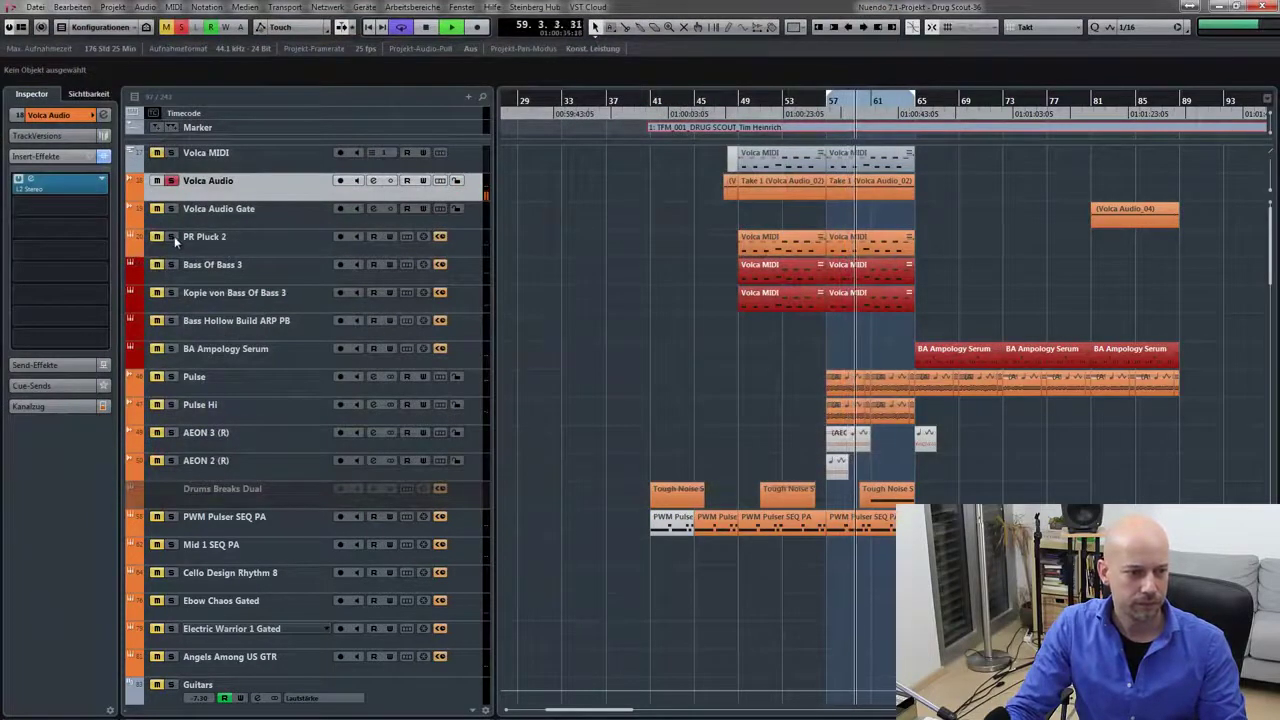
# - Audition PR Pluck 2, Bass Of Bass 3 and Kopie von Bass Of Bass 3 one after another in solo
pyautogui.click(249, 245)
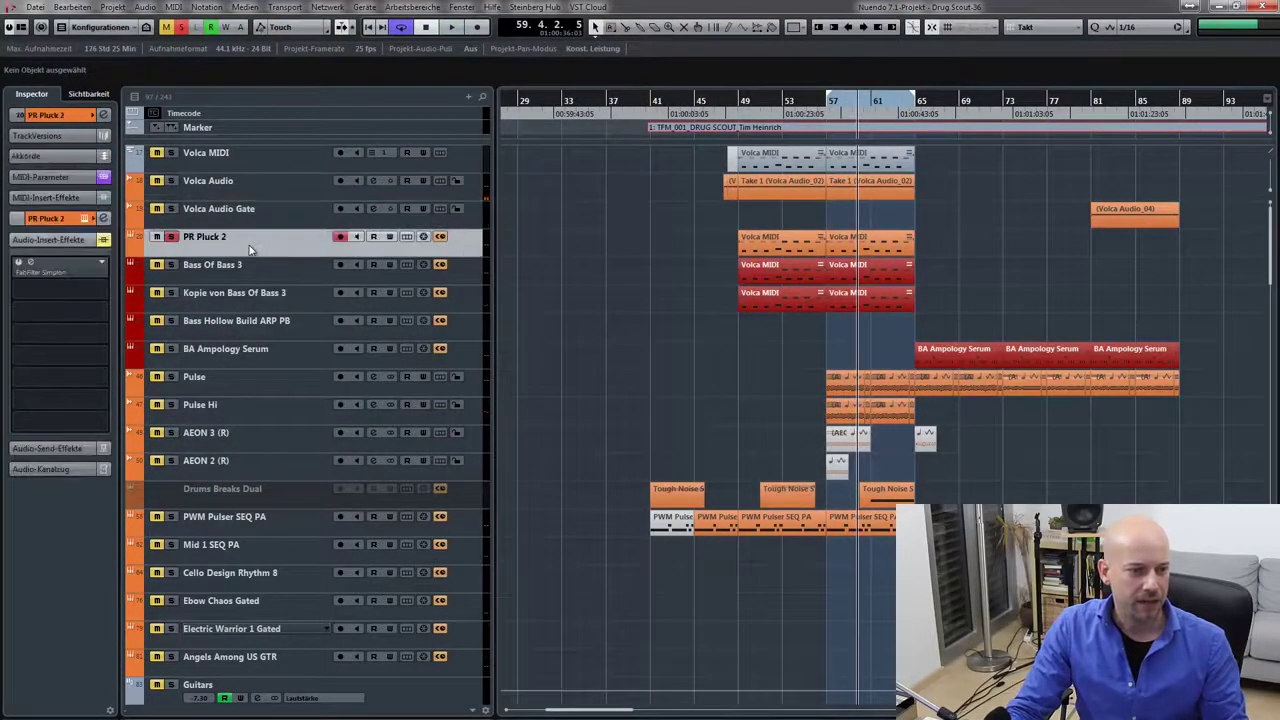
pyautogui.press('space')
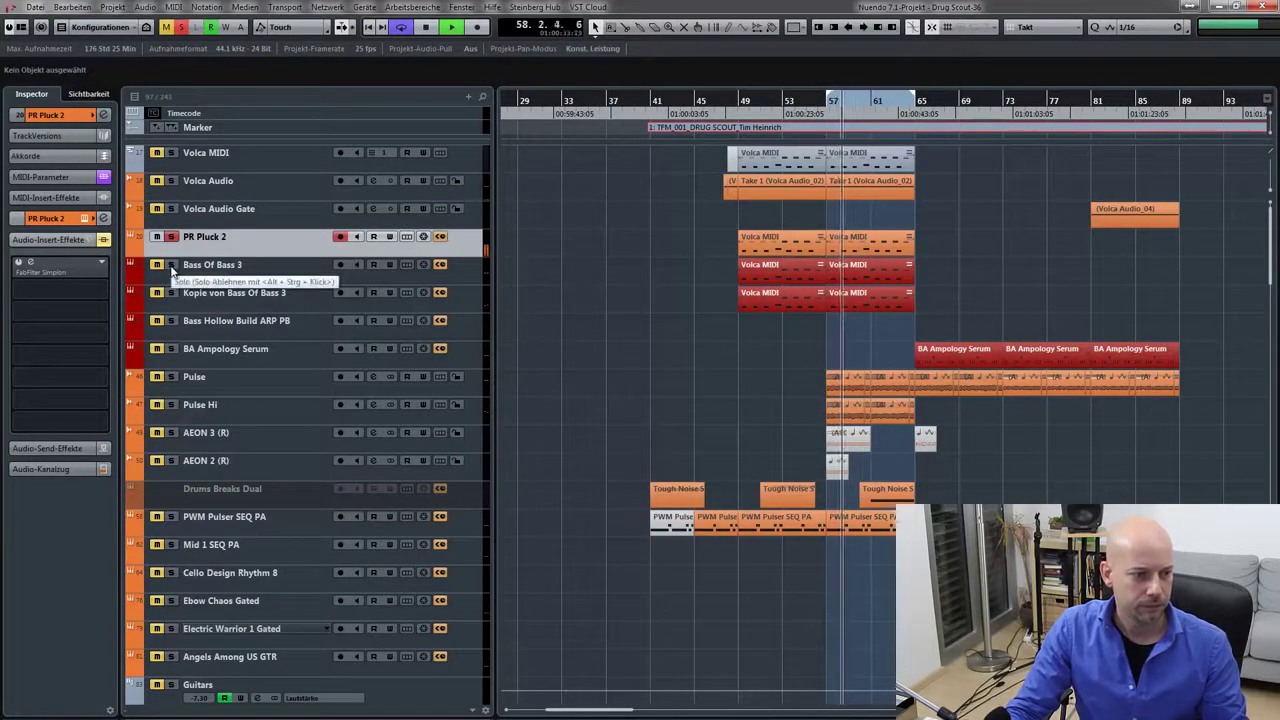
pyautogui.click(192, 268)
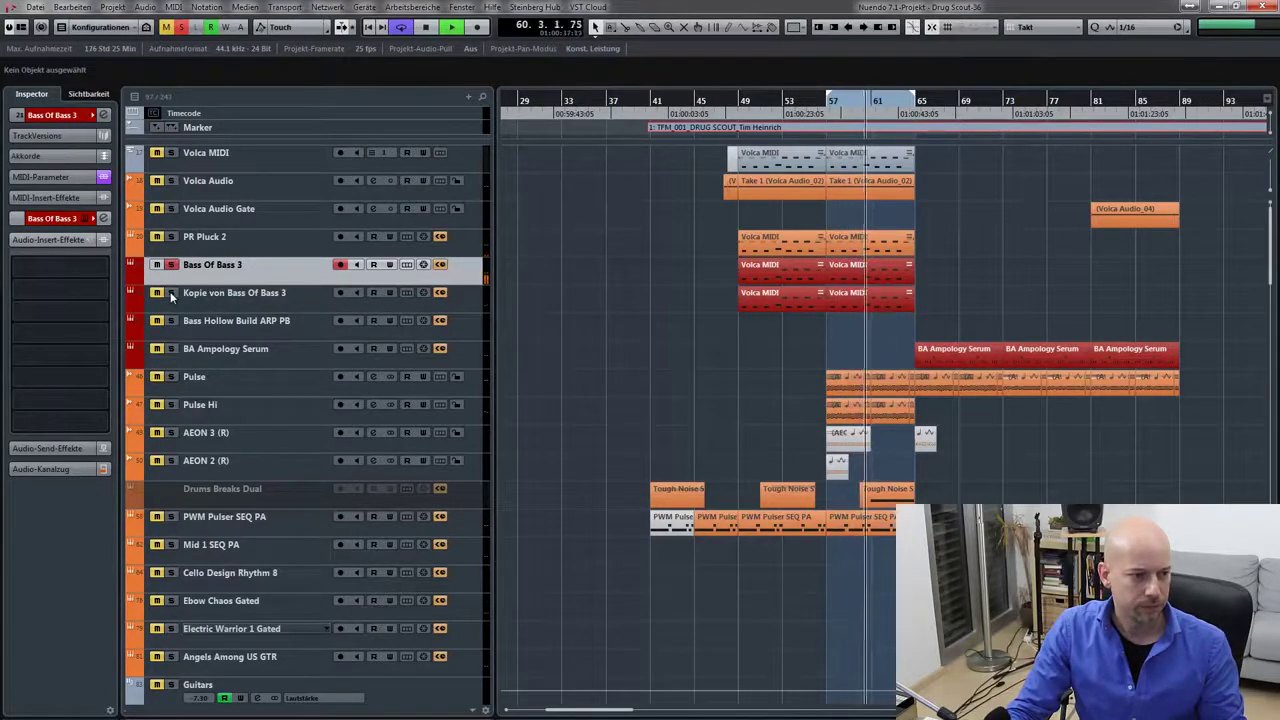
pyautogui.click(240, 298)
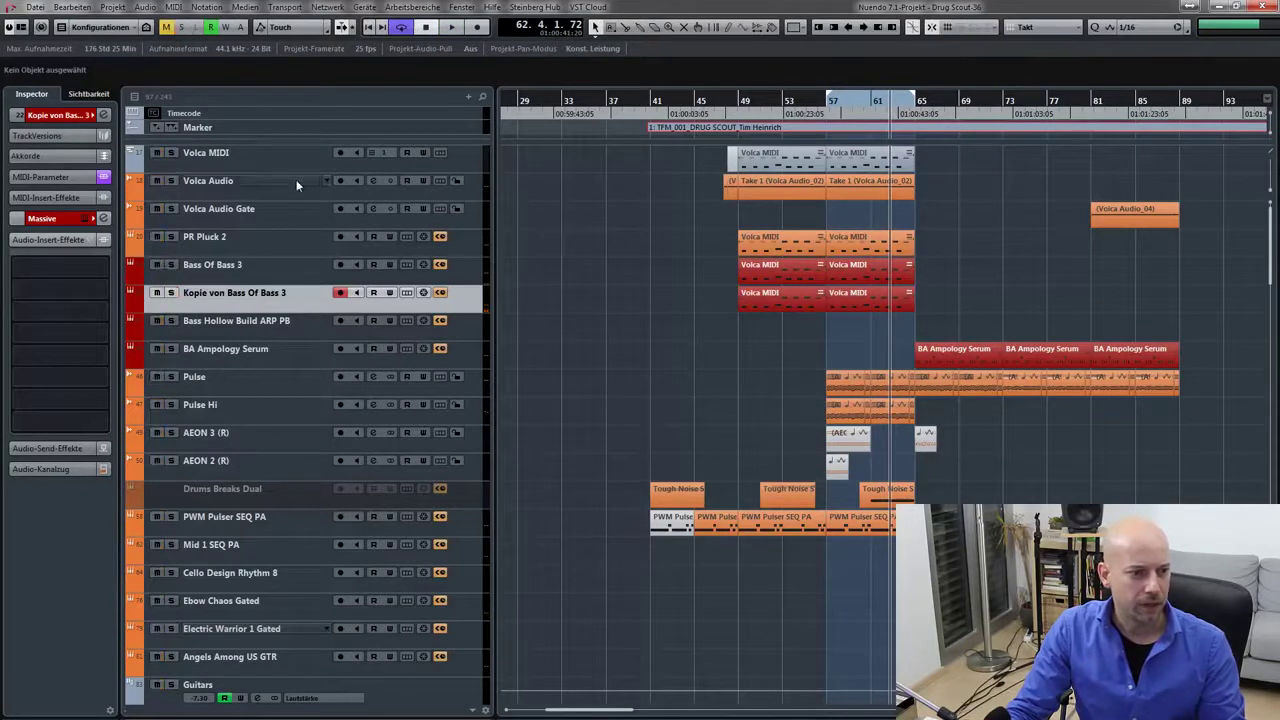
# - Solo the tracks from Volca Audio through Kopie von Bass Of Bass 3 together and play the loop
pyautogui.click(328, 181)
pyautogui.keyDown('shift'); pyautogui.click(302, 300); pyautogui.keyUp('shift')
pyautogui.press('s')
pyautogui.press('space')
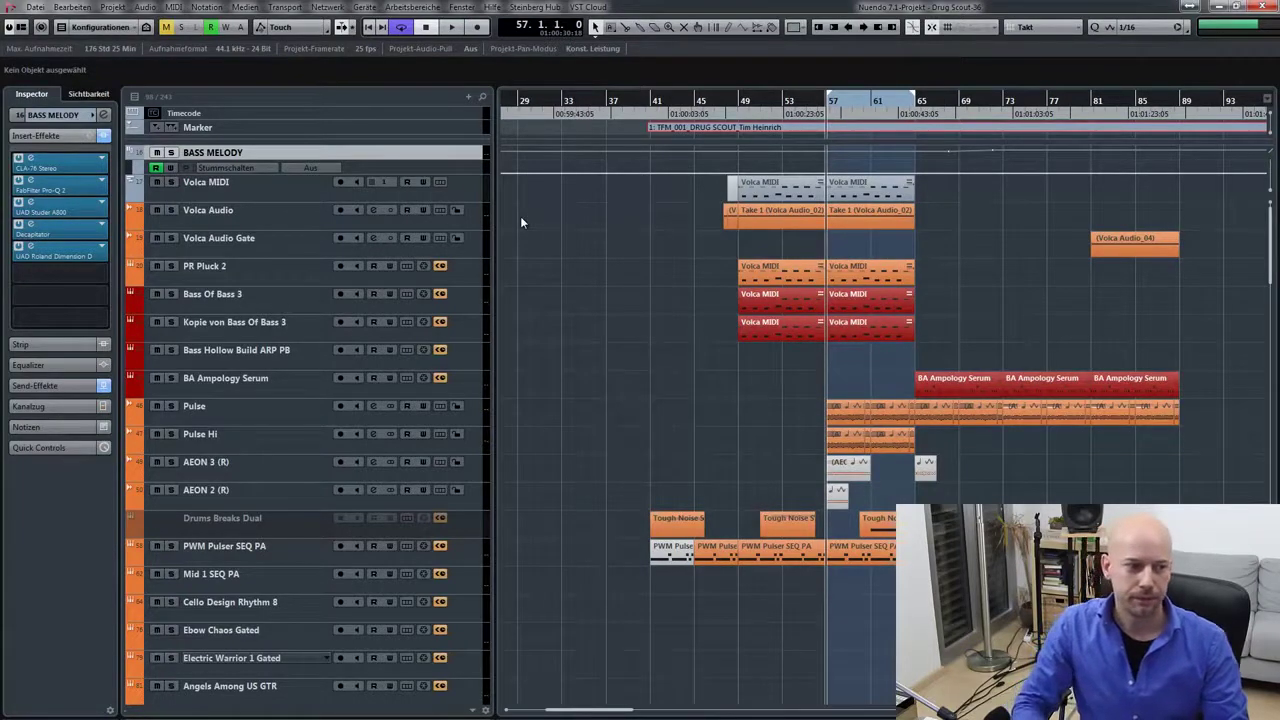
# - Solo the BASS MELODY group and compare the loop with all its inserts active and bypassed, leaving them bypassed
pyautogui.press('s')
pyautogui.press('space')
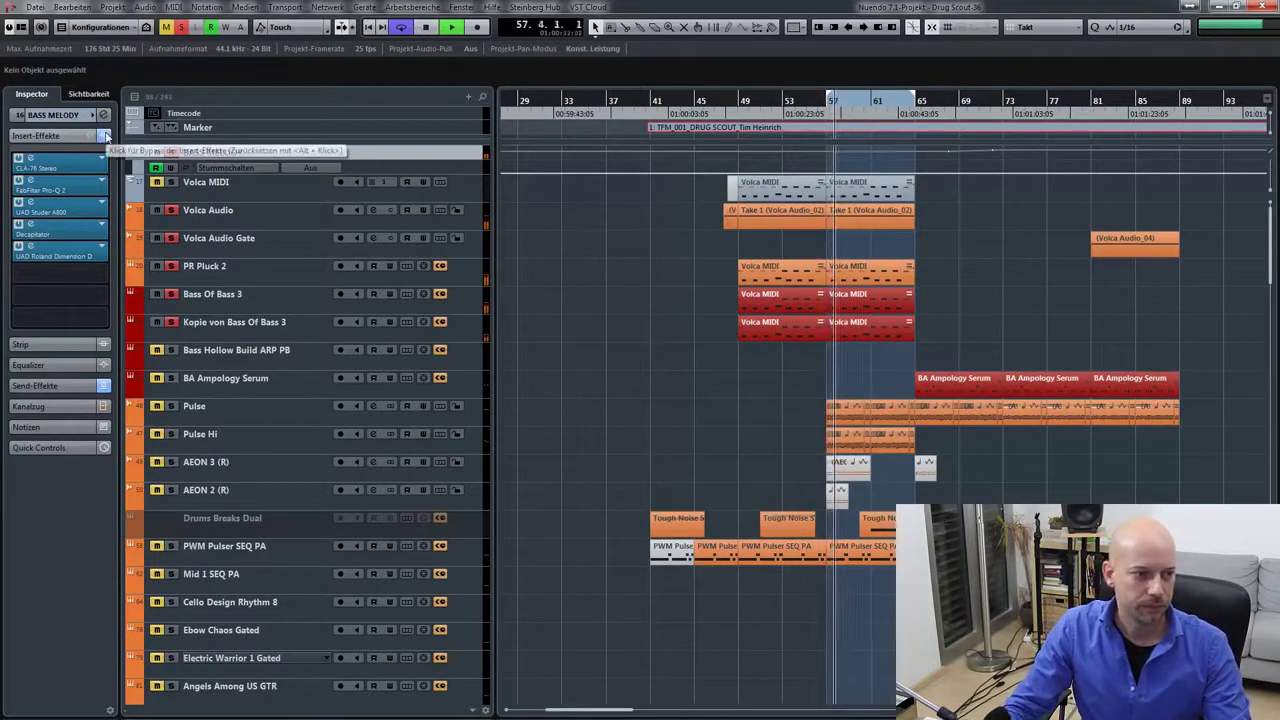
pyautogui.click(104, 136)
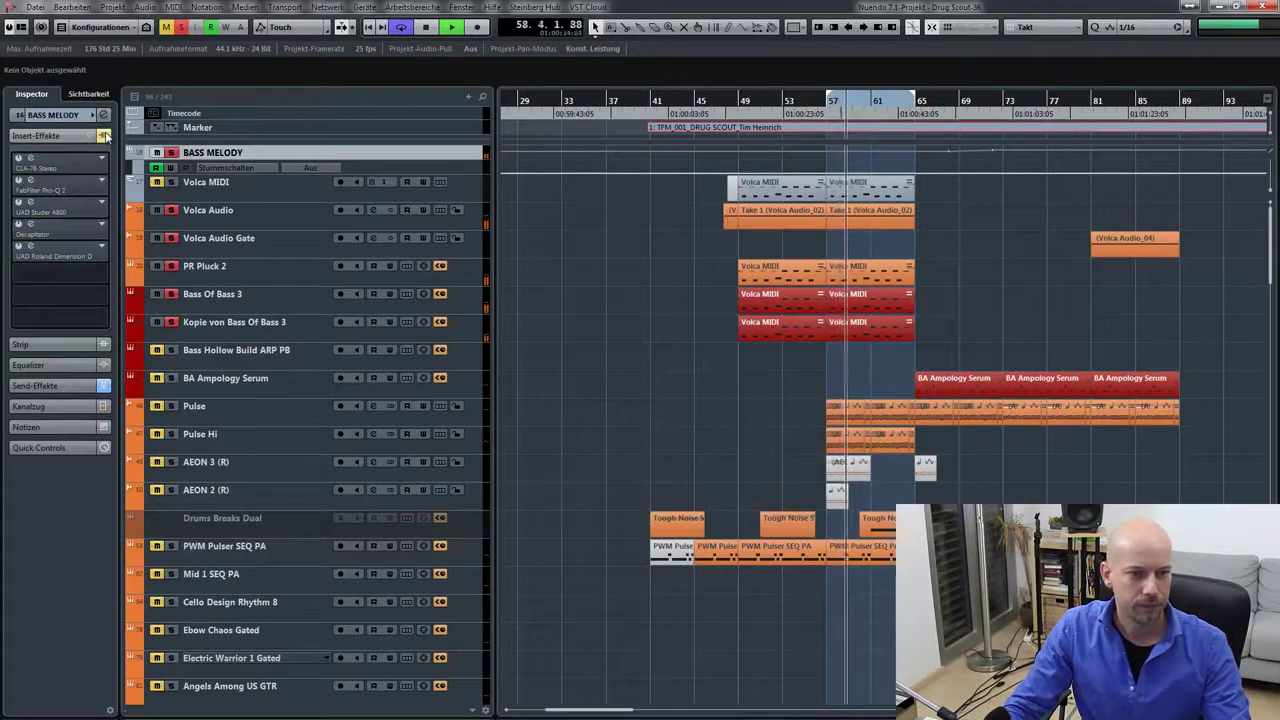
pyautogui.click(104, 137)
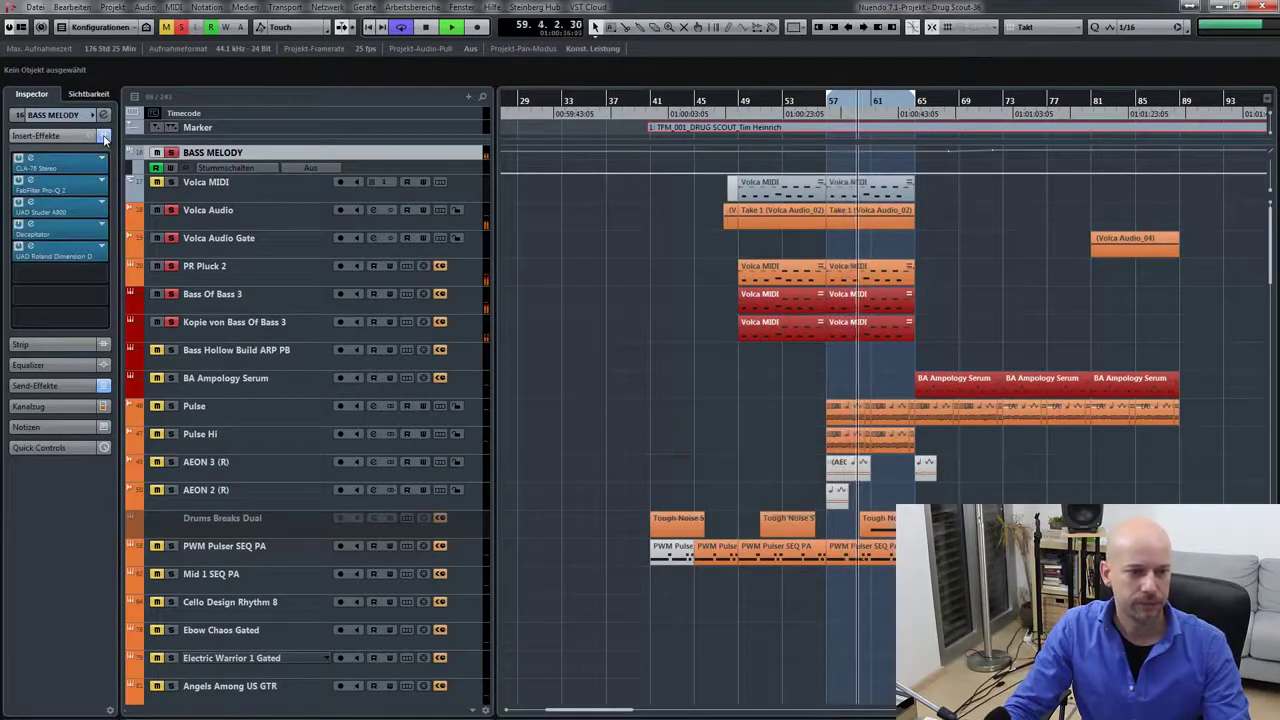
pyautogui.click(104, 137)
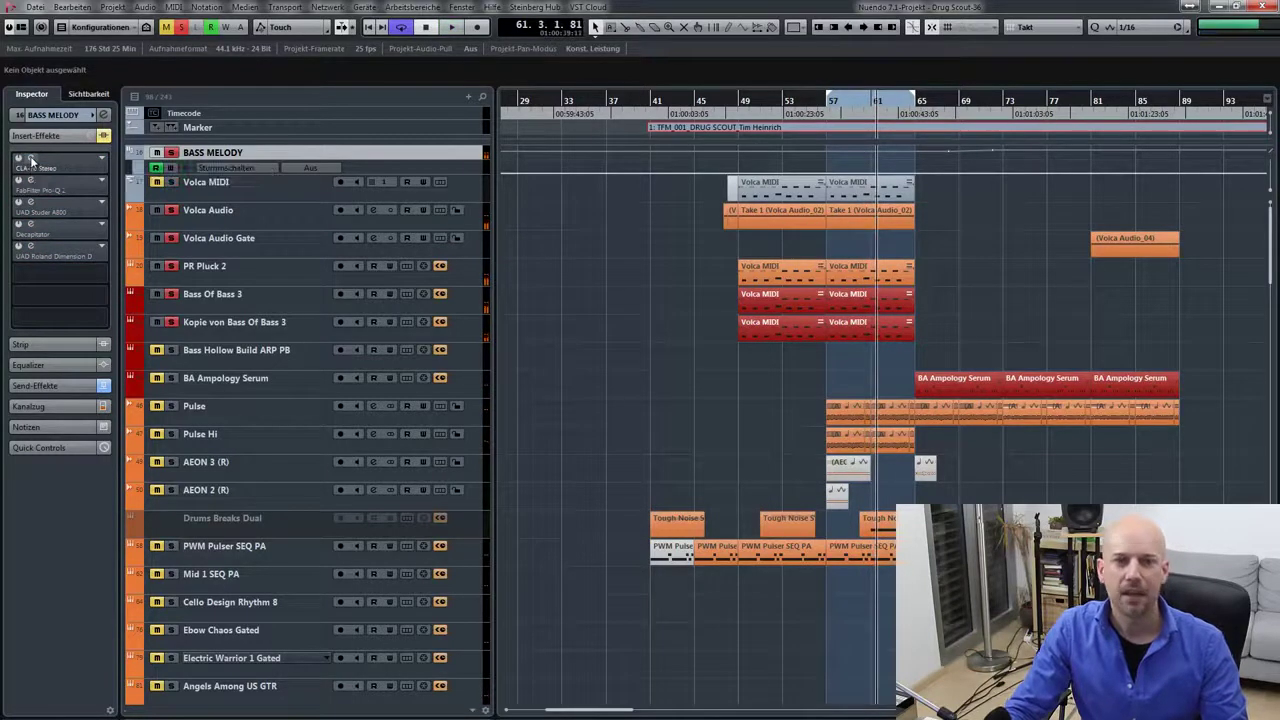
# - Open the CLA-76 compressor on the BASS MELODY group, lift its bypass, and play the loop from bar 57
pyautogui.doubleClick(30, 160)
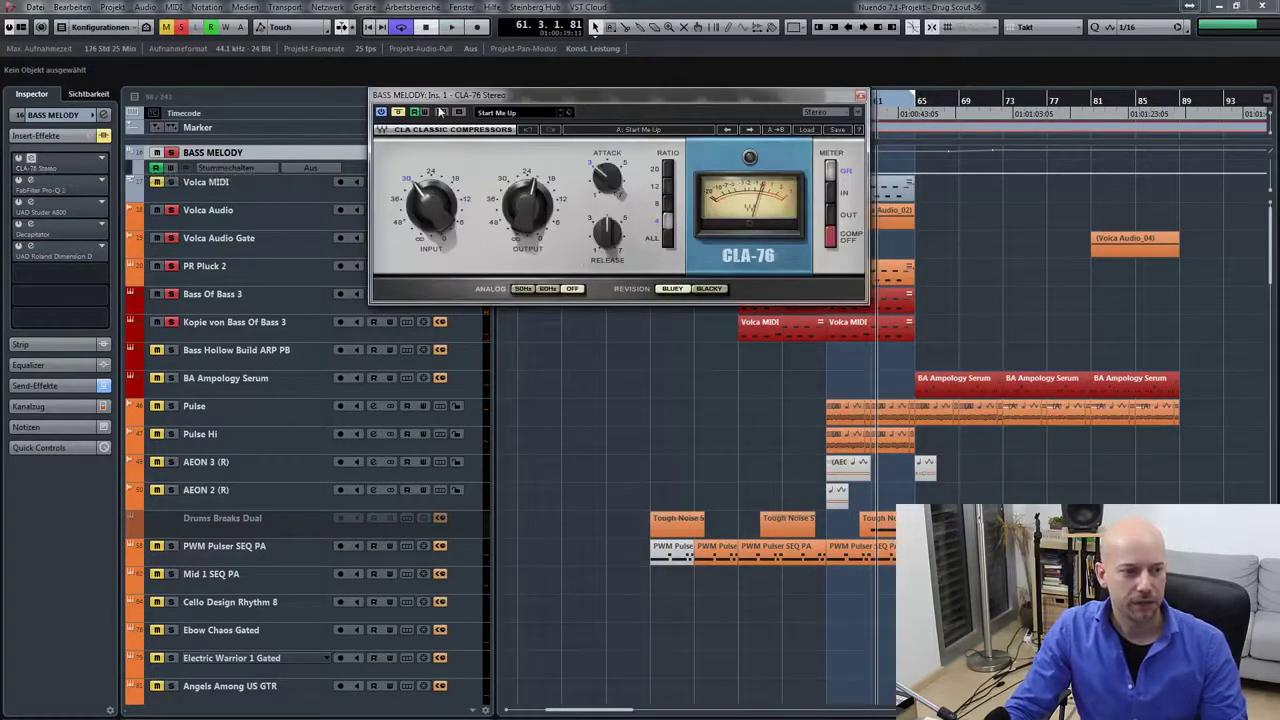
pyautogui.moveTo(445, 99); pyautogui.dragTo(468, 177)
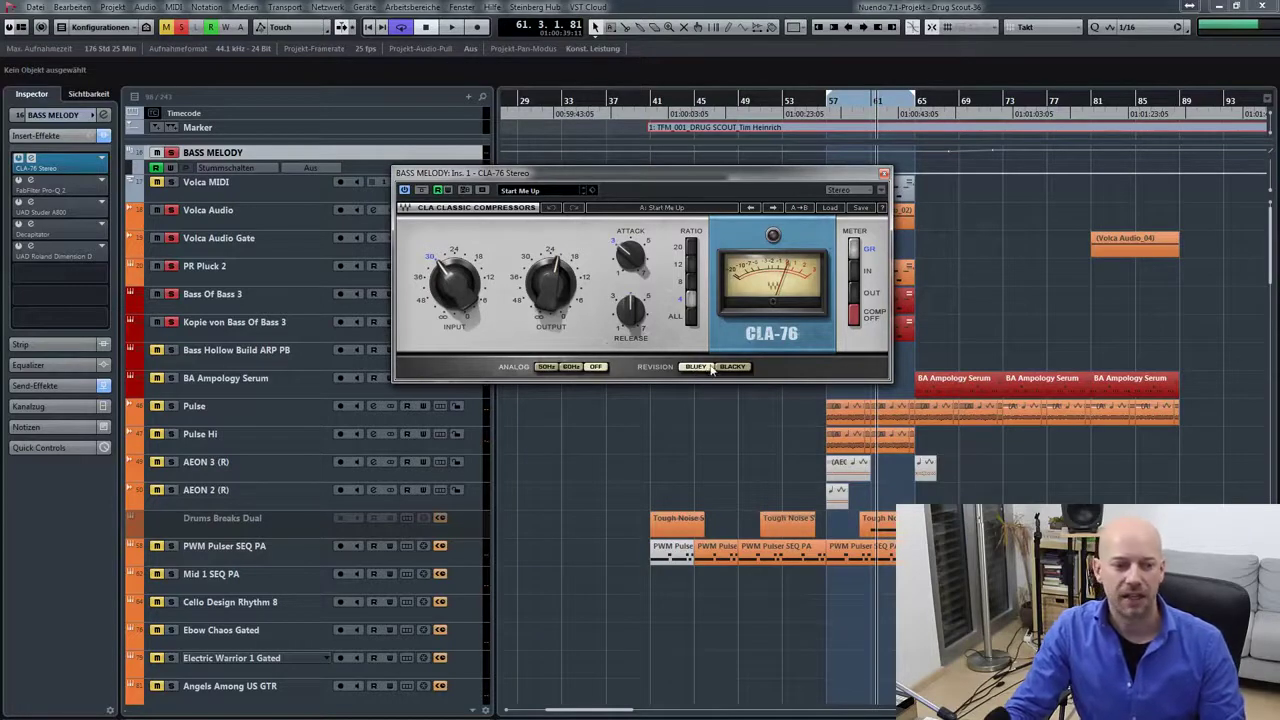
pyautogui.press('KP_1')
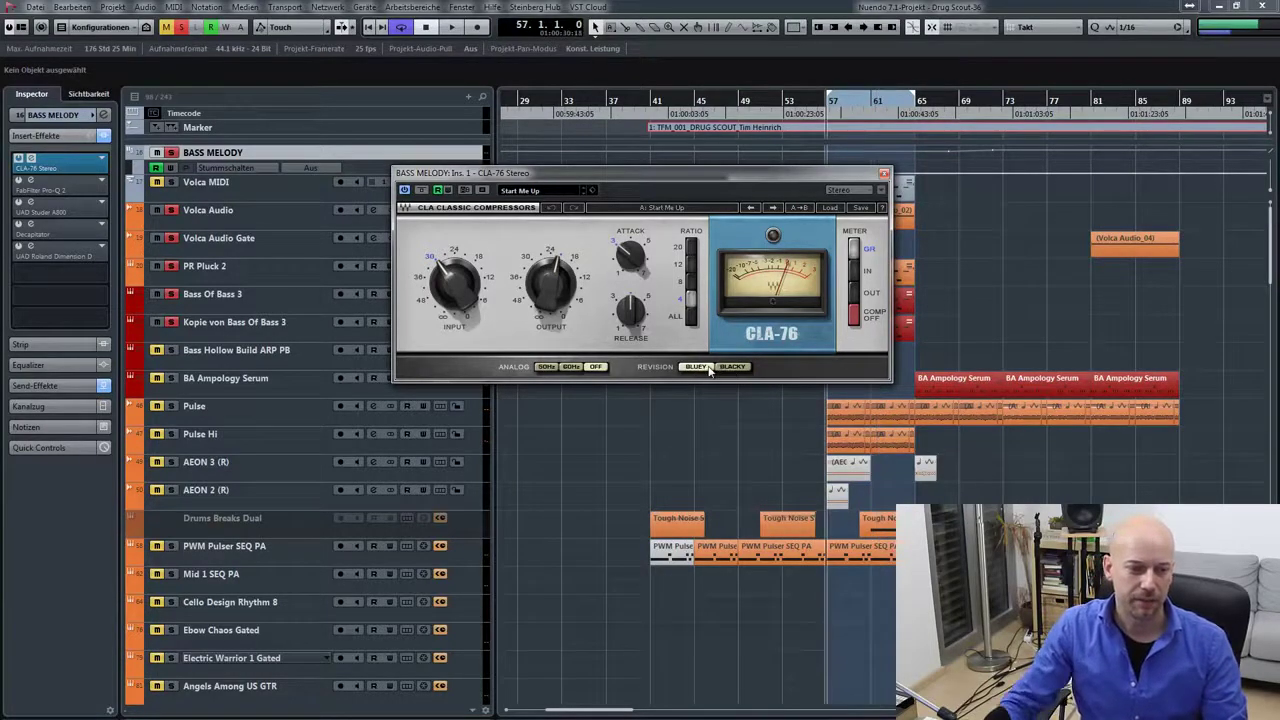
pyautogui.press('space')
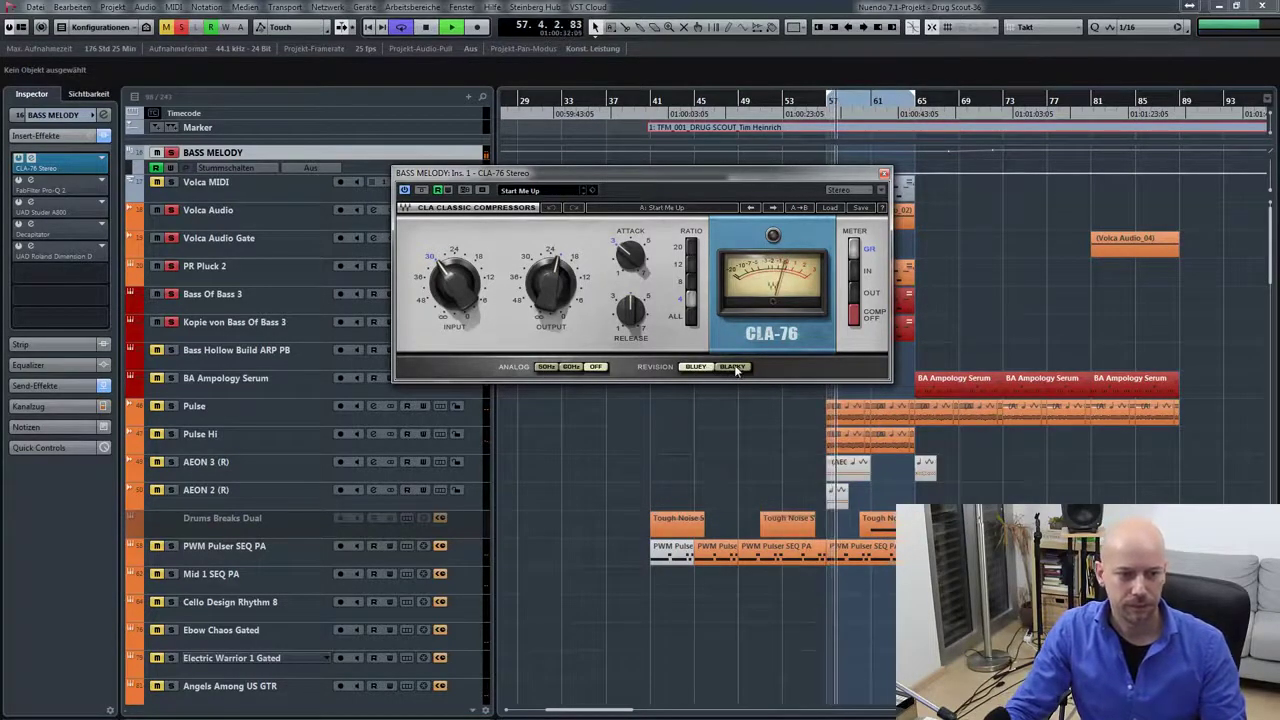
# - Compare the loop with CLA-76 bypassed and active, and with its Blacky and Bluey revisions, ending on Bluey
pyautogui.click(422, 190)
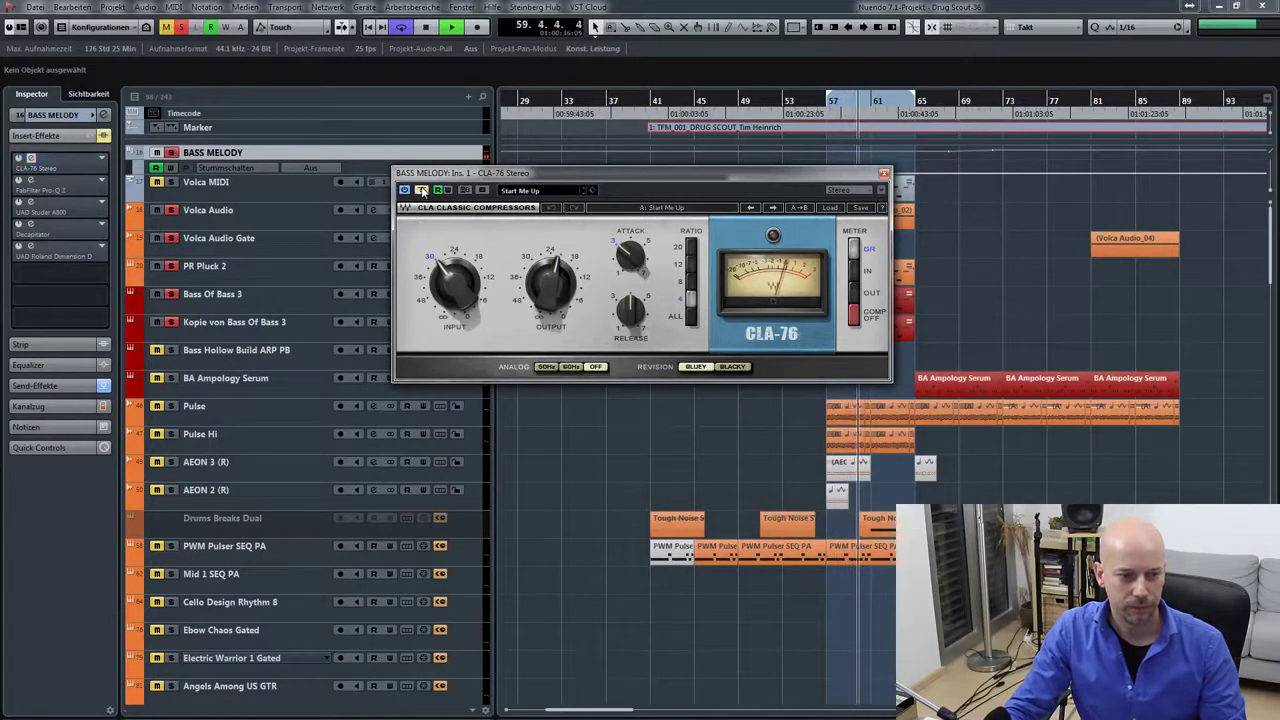
pyautogui.click(422, 190)
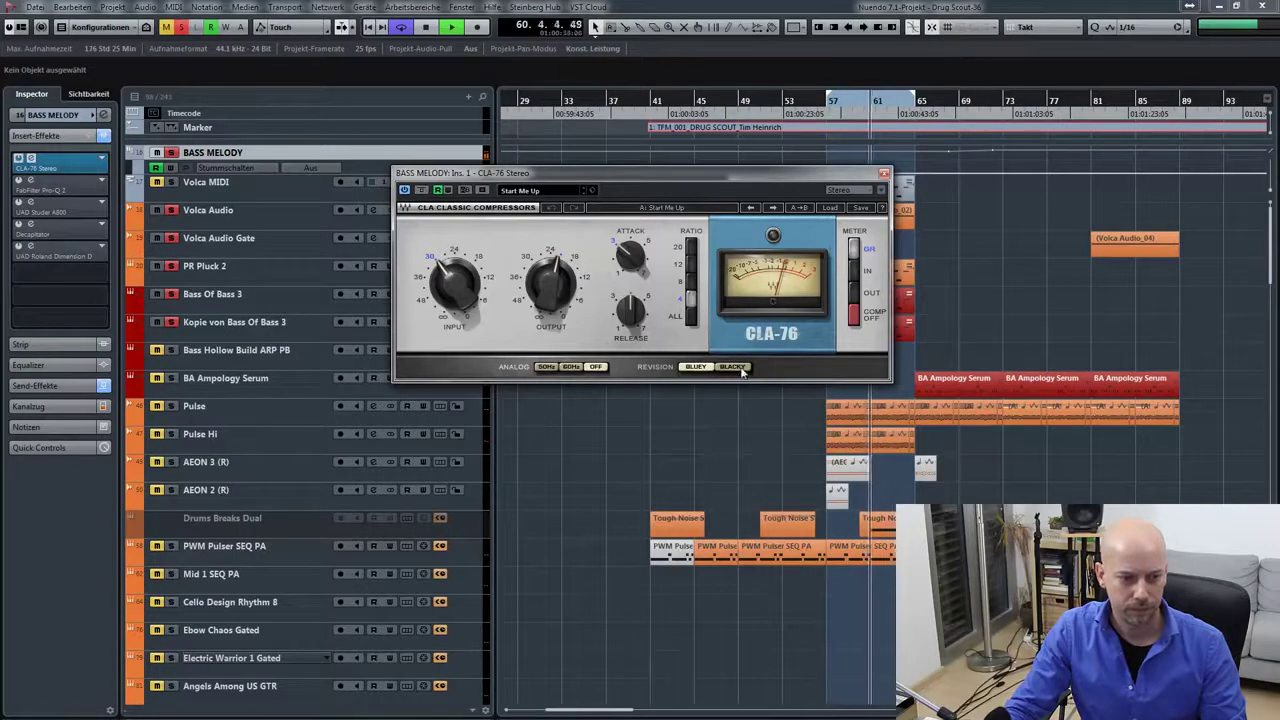
pyautogui.click(697, 367)
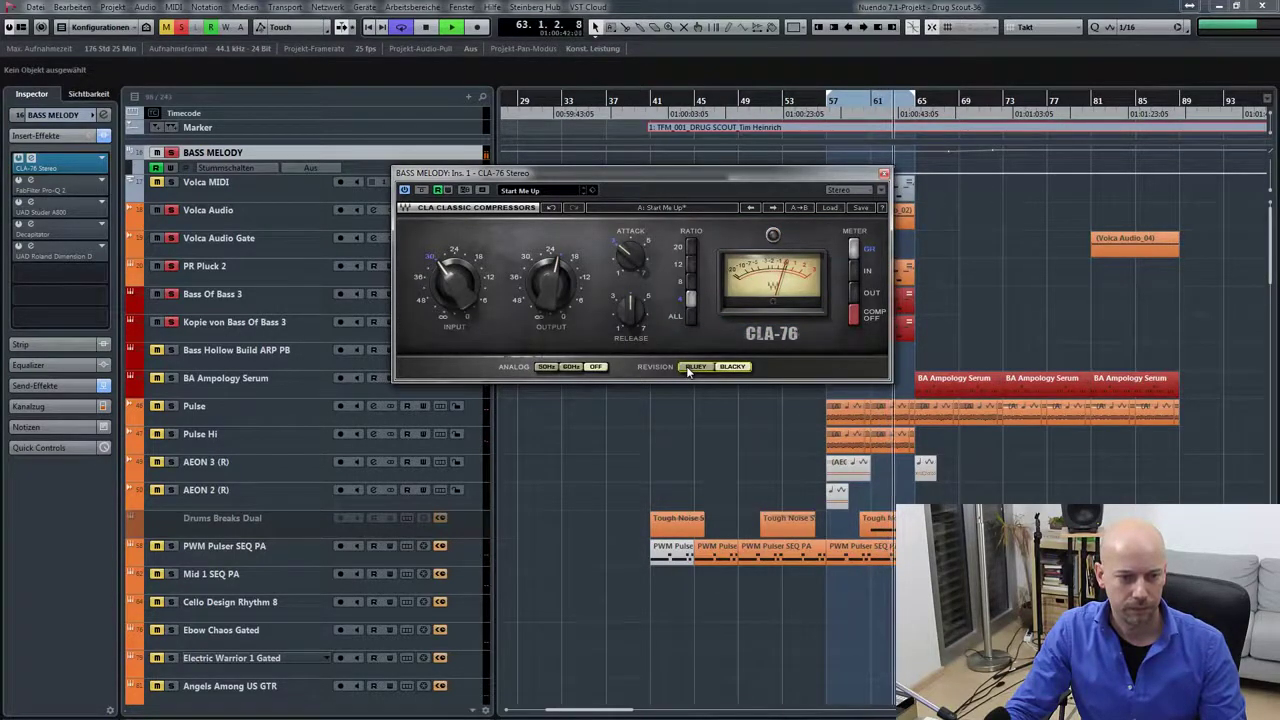
pyautogui.click(692, 367)
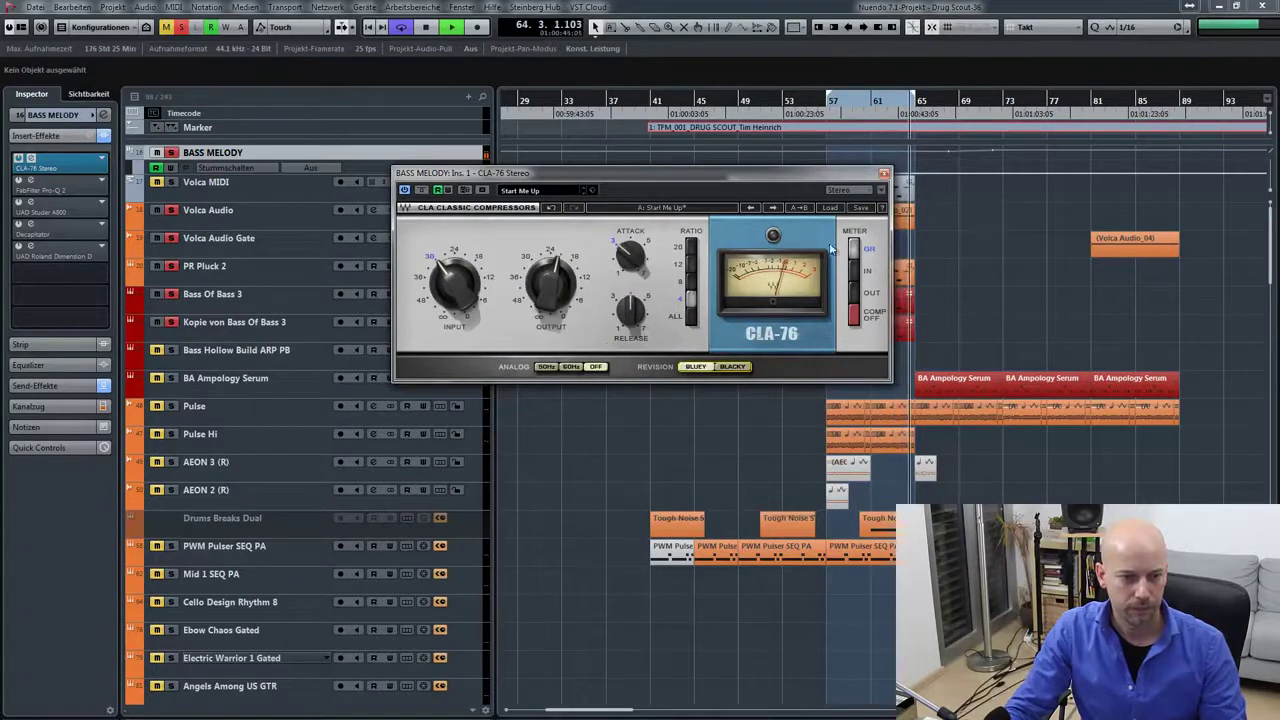
# - Audition the Bluey revision of CLA-76 again, close the compressor and stop playback
pyautogui.click(695, 367)
pyautogui.click(695, 367)
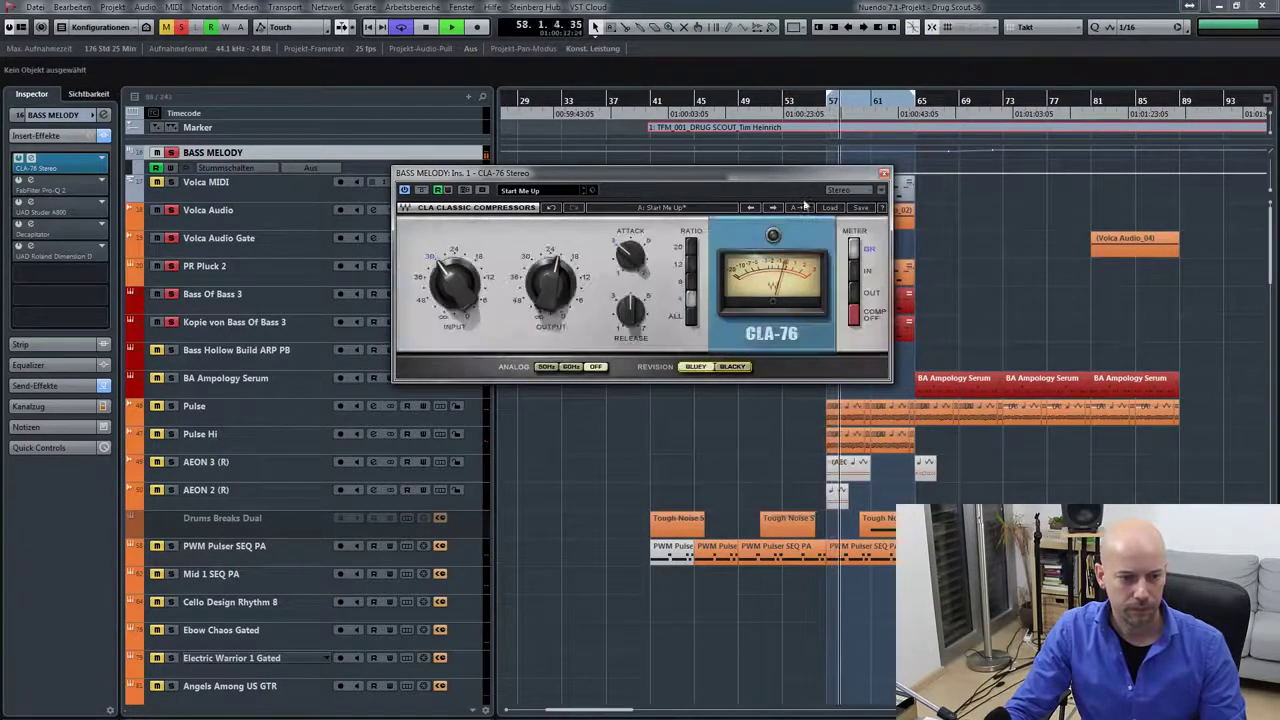
pyautogui.click(883, 173)
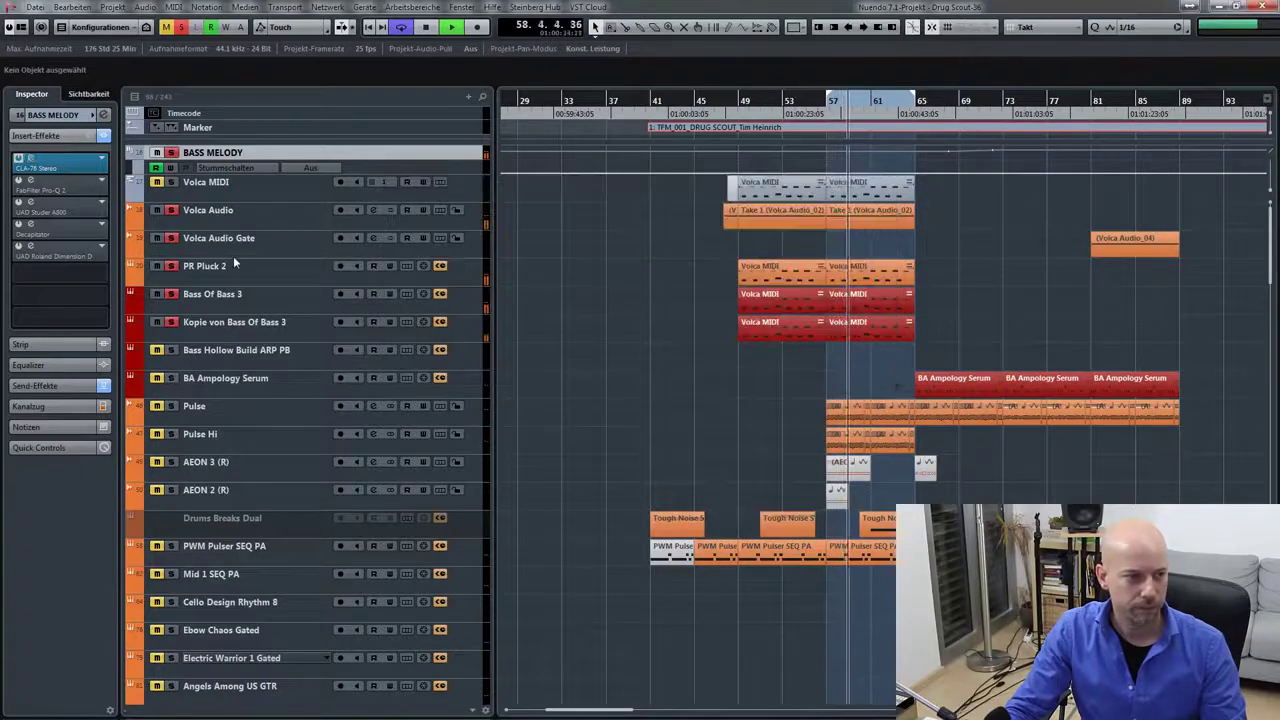
pyautogui.press('space')
# - Open FabFilter Pro-Q 2 on the BASS MELODY group and compare the loop with it bypassed and active, leaving it active
pyautogui.click(31, 181)
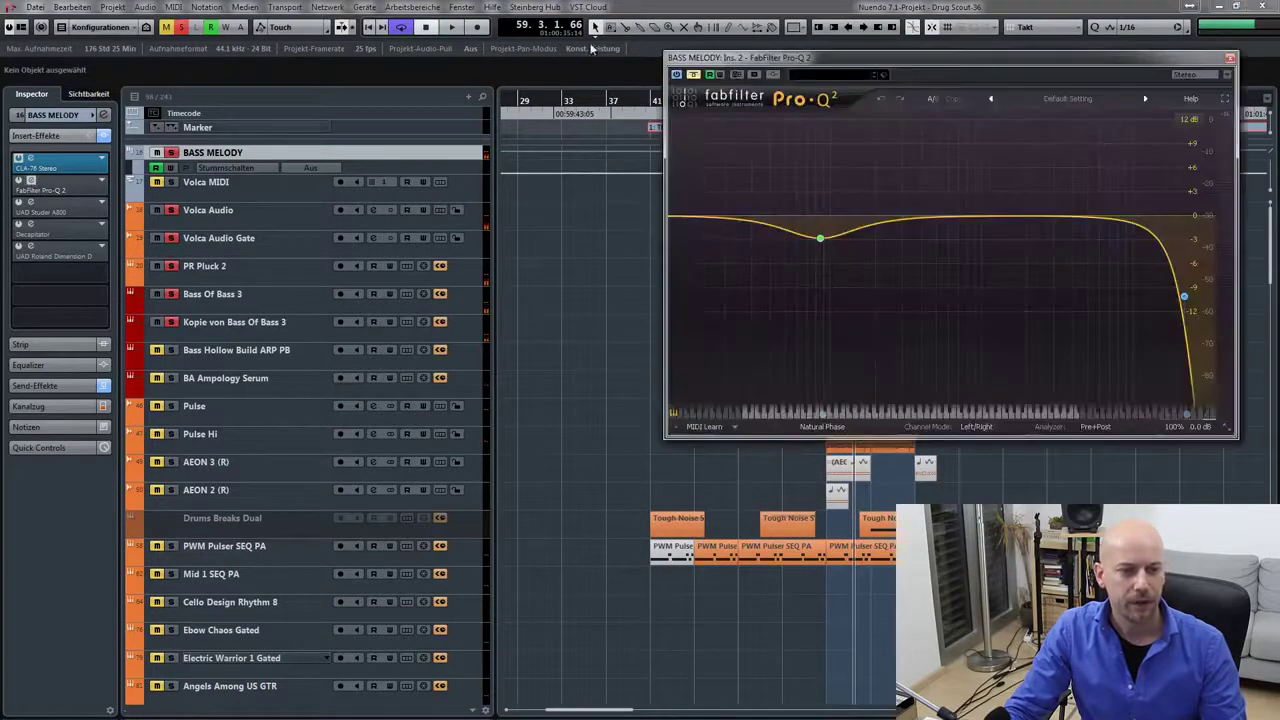
pyautogui.moveTo(757, 58); pyautogui.dragTo(480, 96)
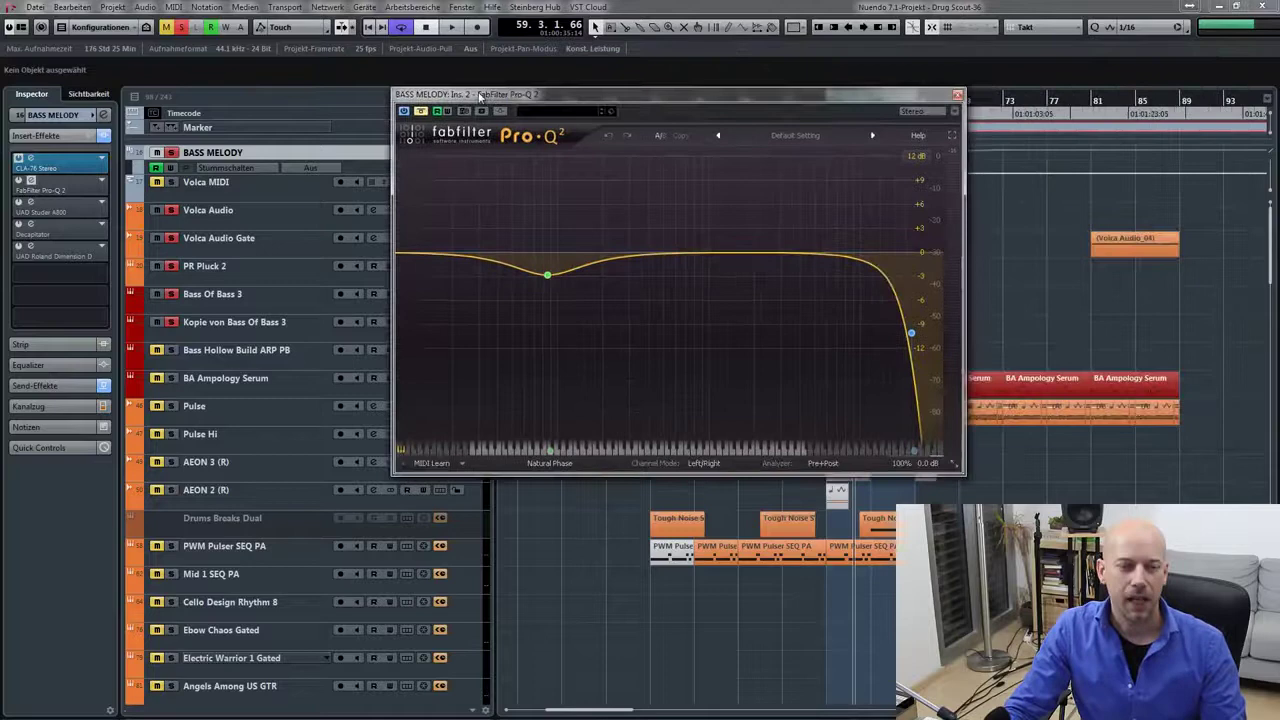
pyautogui.click(420, 112)
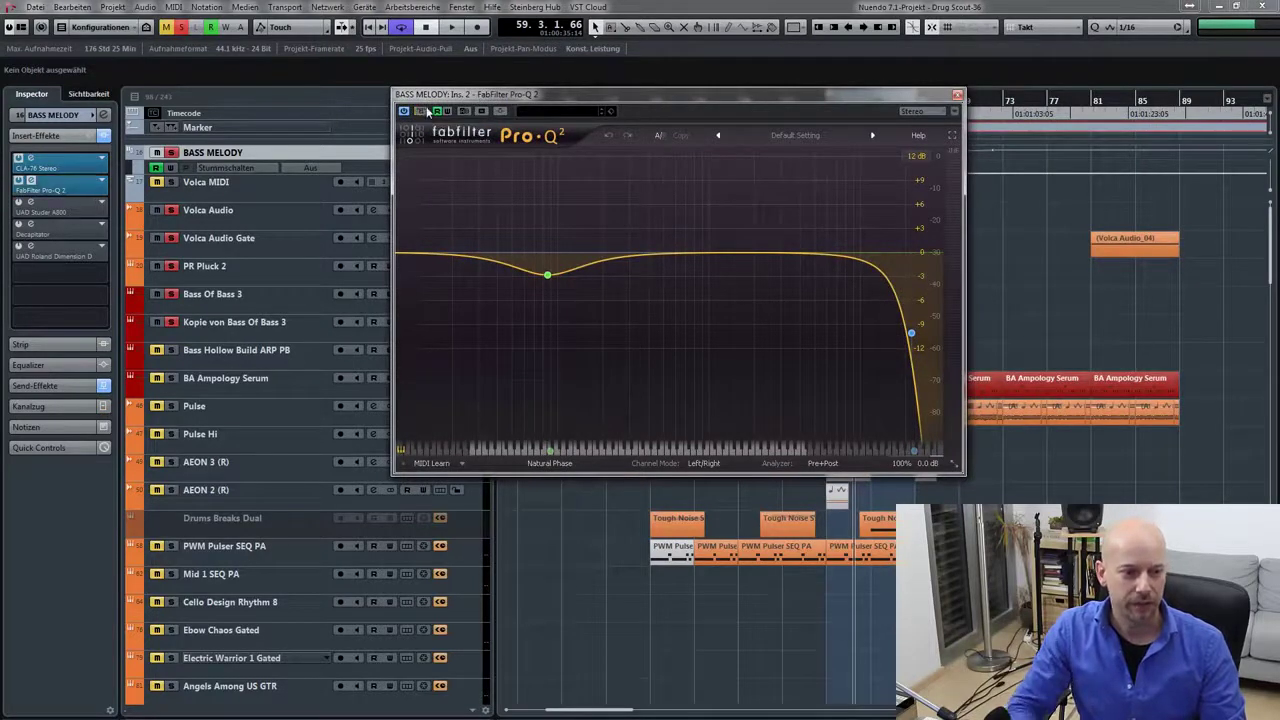
pyautogui.press('space')
pyautogui.click(427, 112)
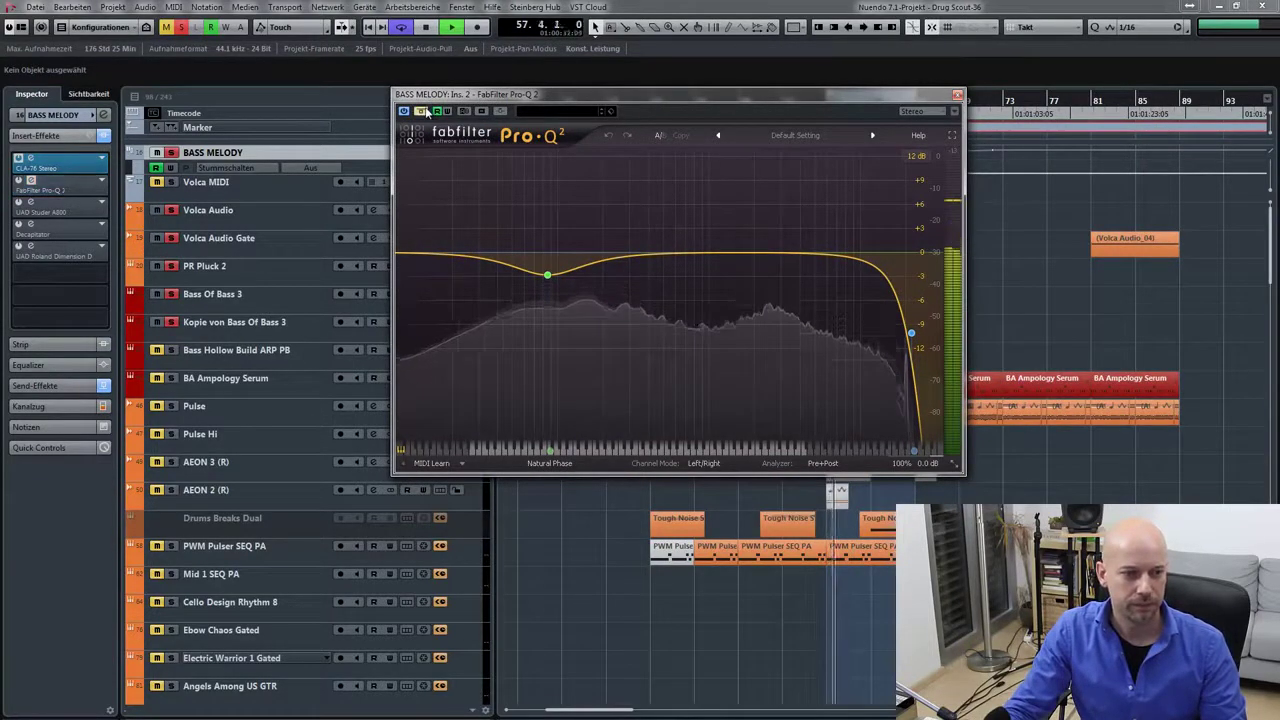
pyautogui.click(427, 112)
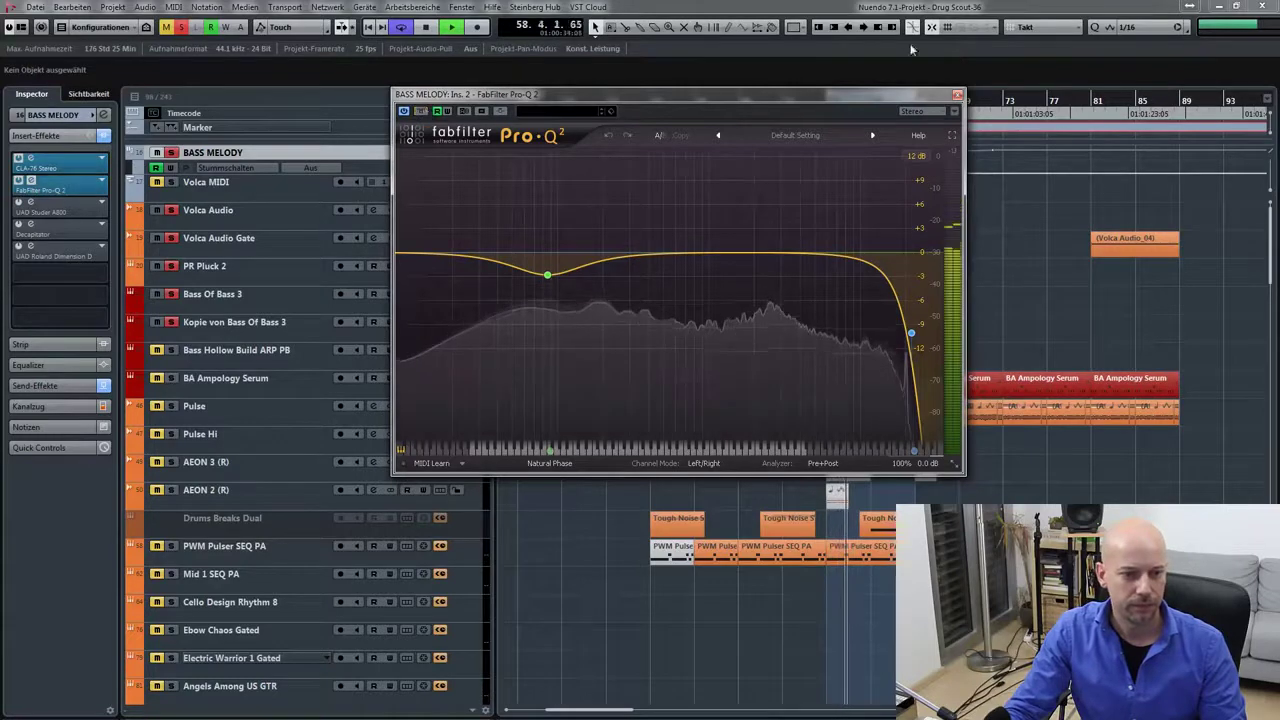
pyautogui.hotkey('ctrl', 'w')
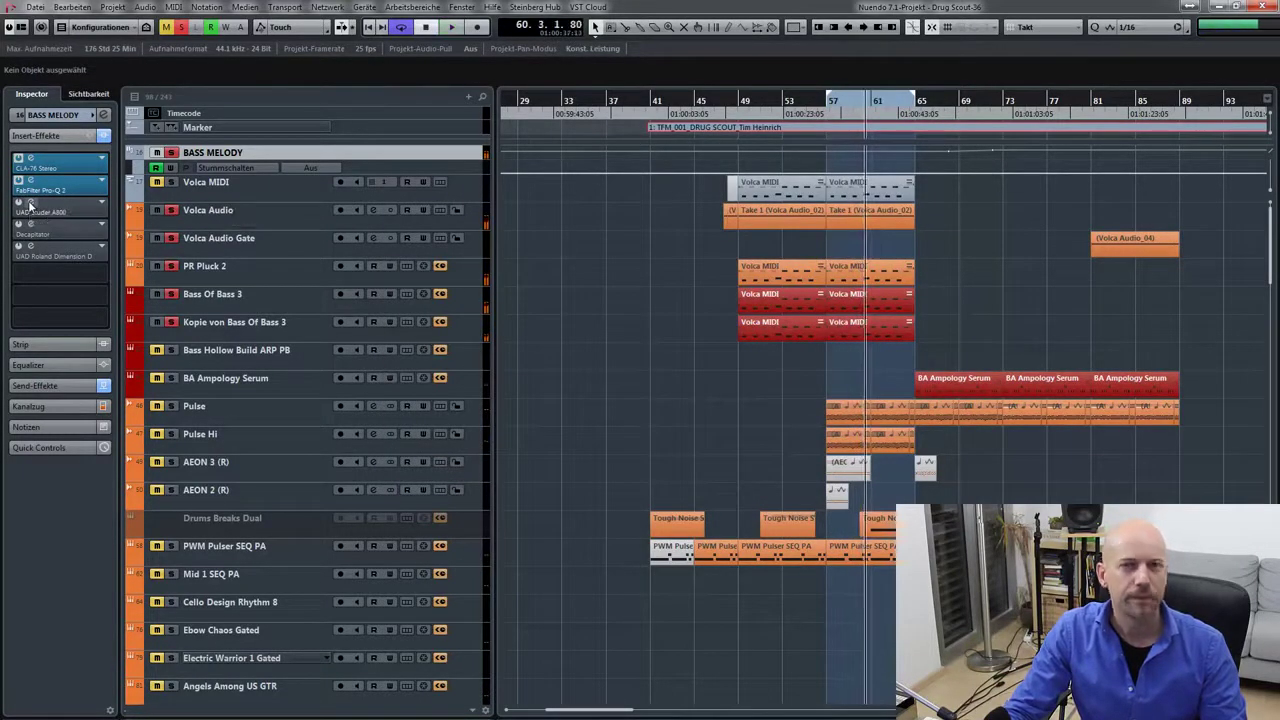
# - Open UAD Studer A800 on the BASS MELODY group and compare the loop with it active and bypassed, leaving it active
pyautogui.click(30, 205)
pyautogui.moveTo(479, 172); pyautogui.dragTo(755, 168)
pyautogui.click(502, 187)
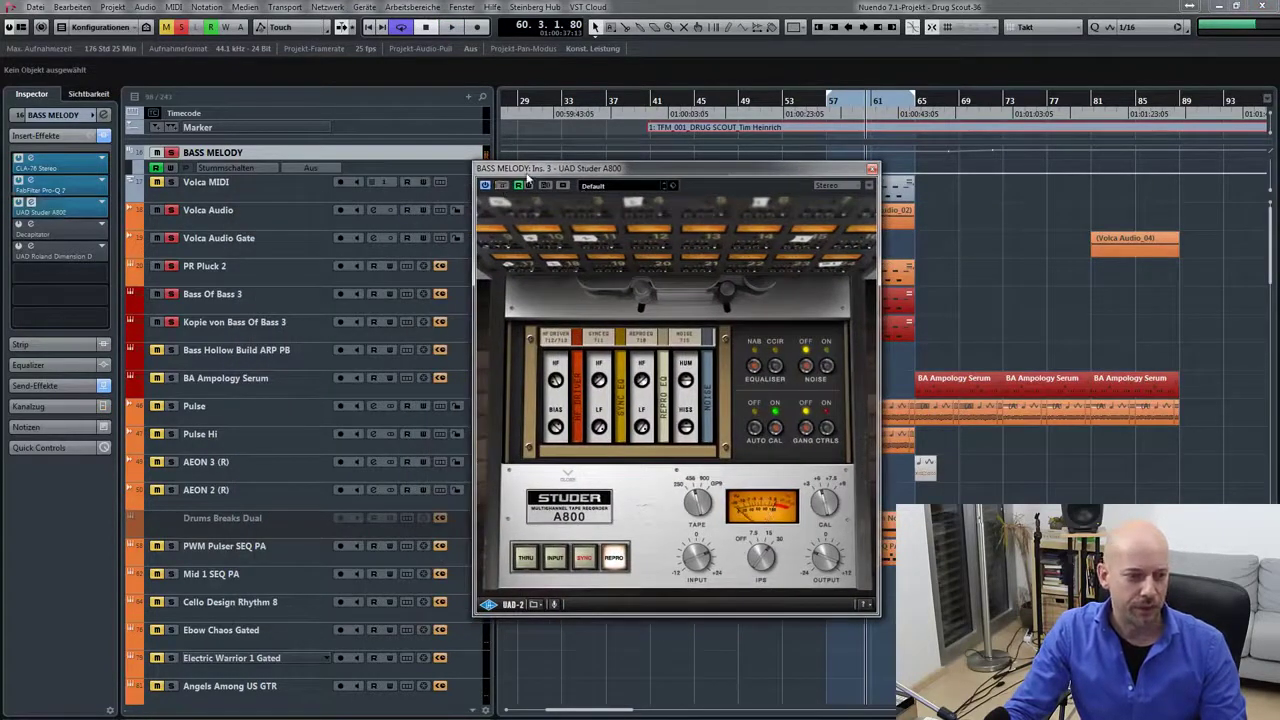
pyautogui.moveTo(533, 172); pyautogui.dragTo(570, 172)
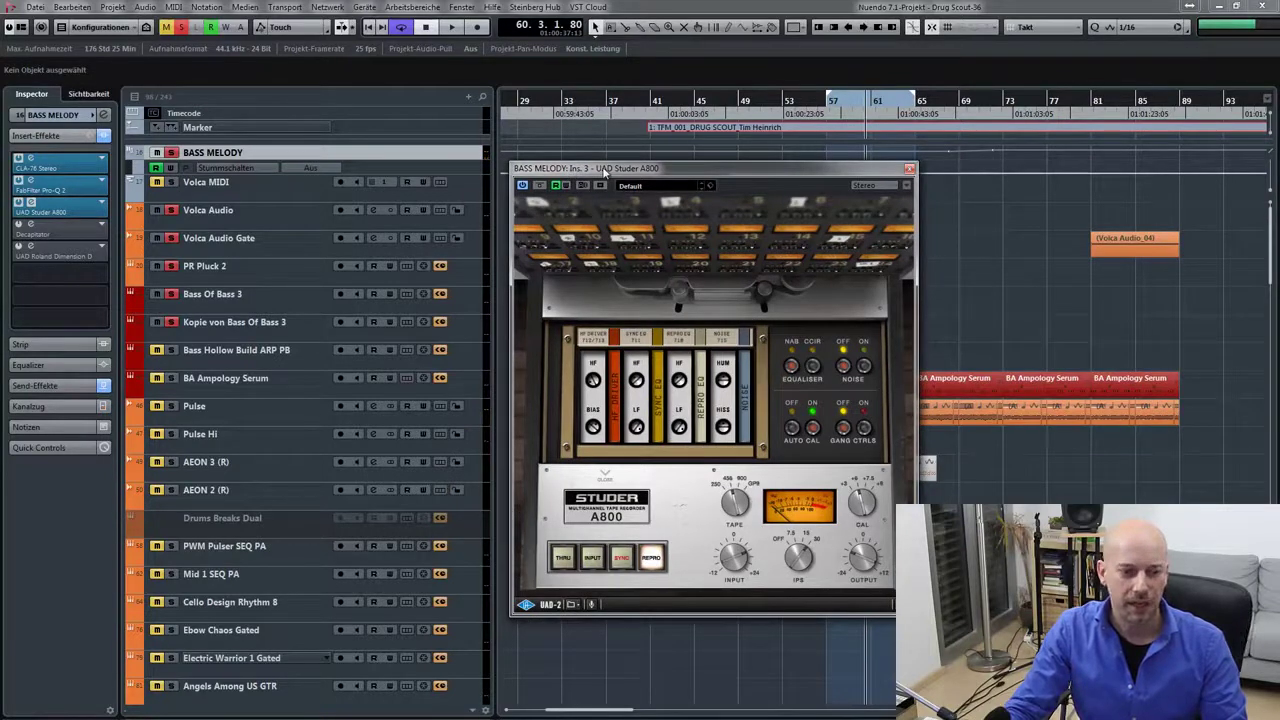
pyautogui.press('space')
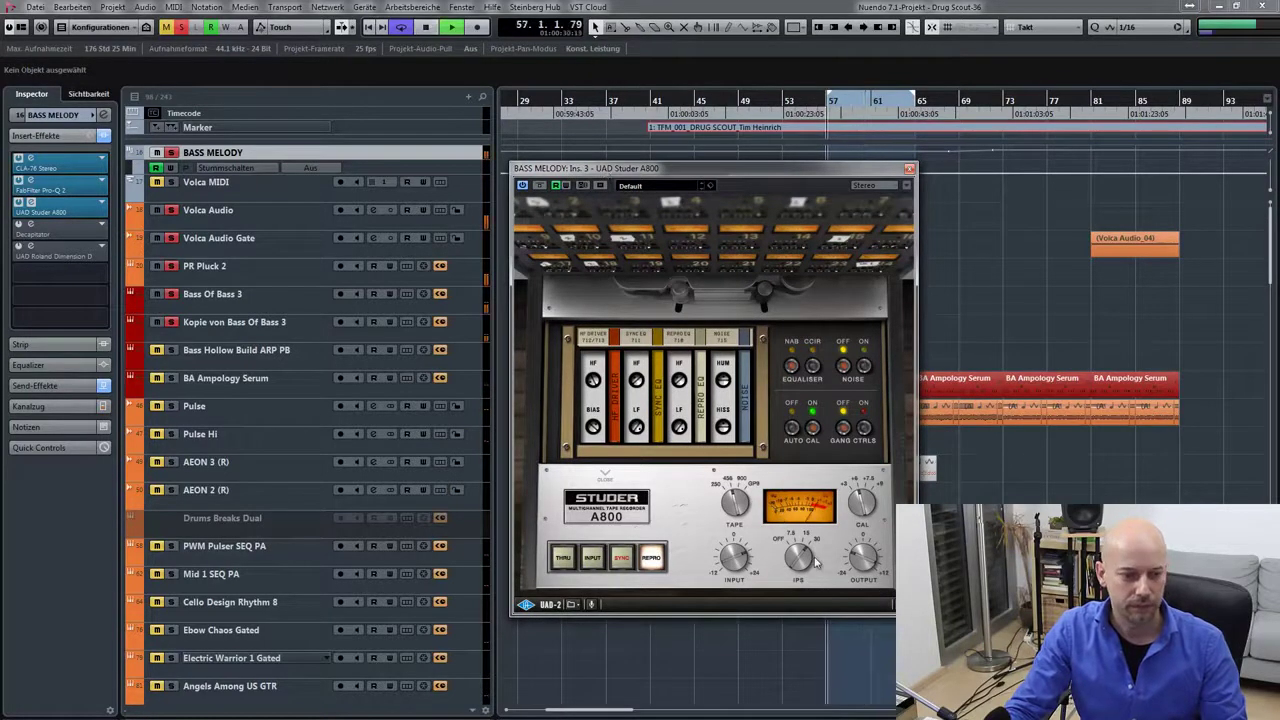
pyautogui.click(538, 187)
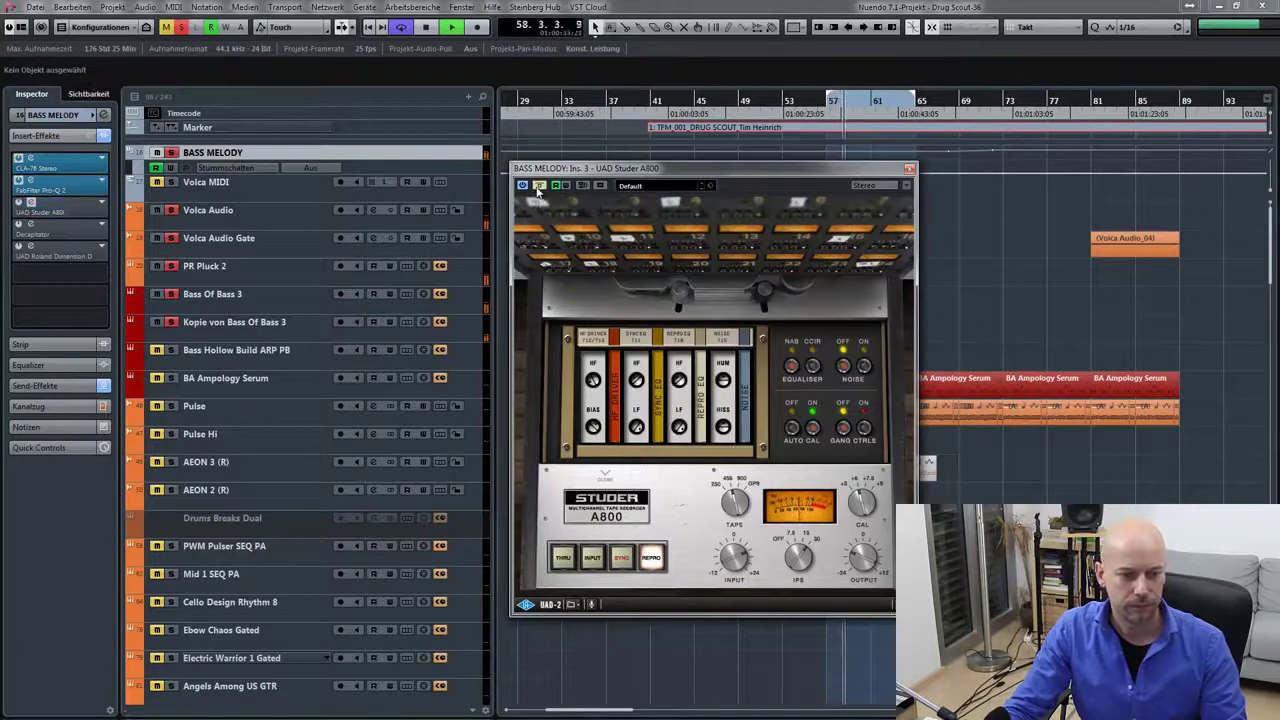
pyautogui.click(538, 187)
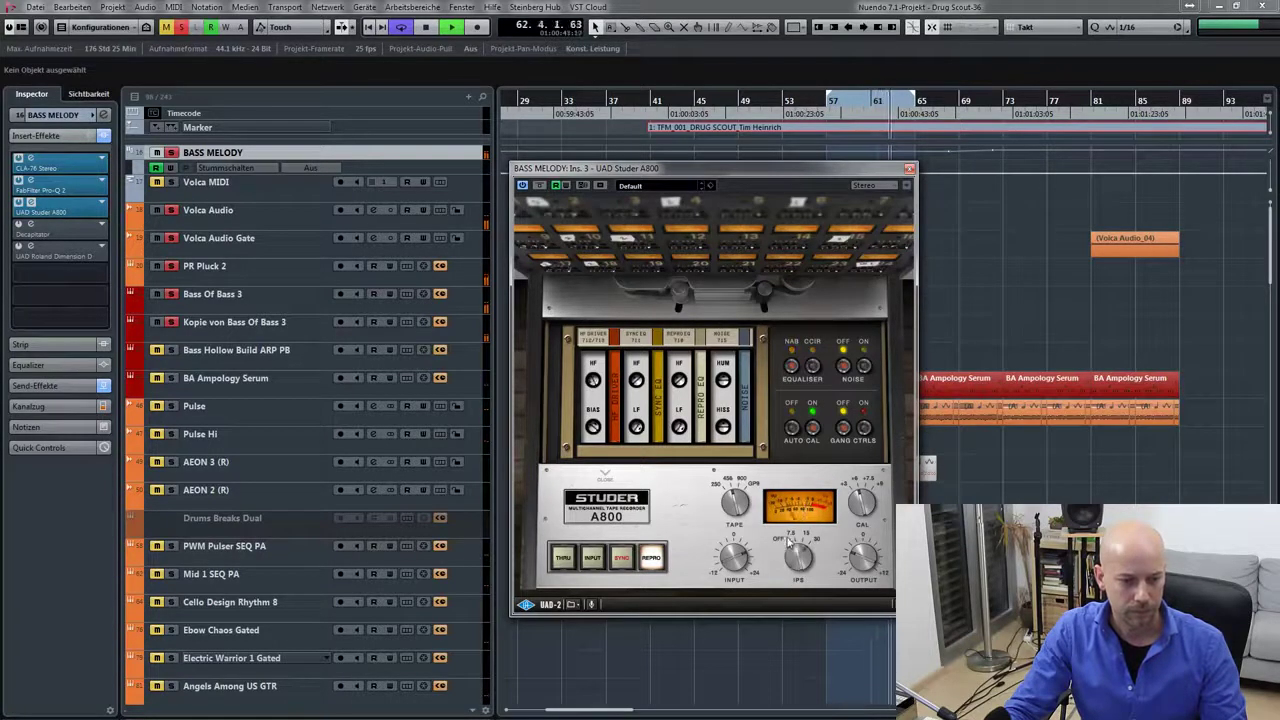
pyautogui.click(908, 170)
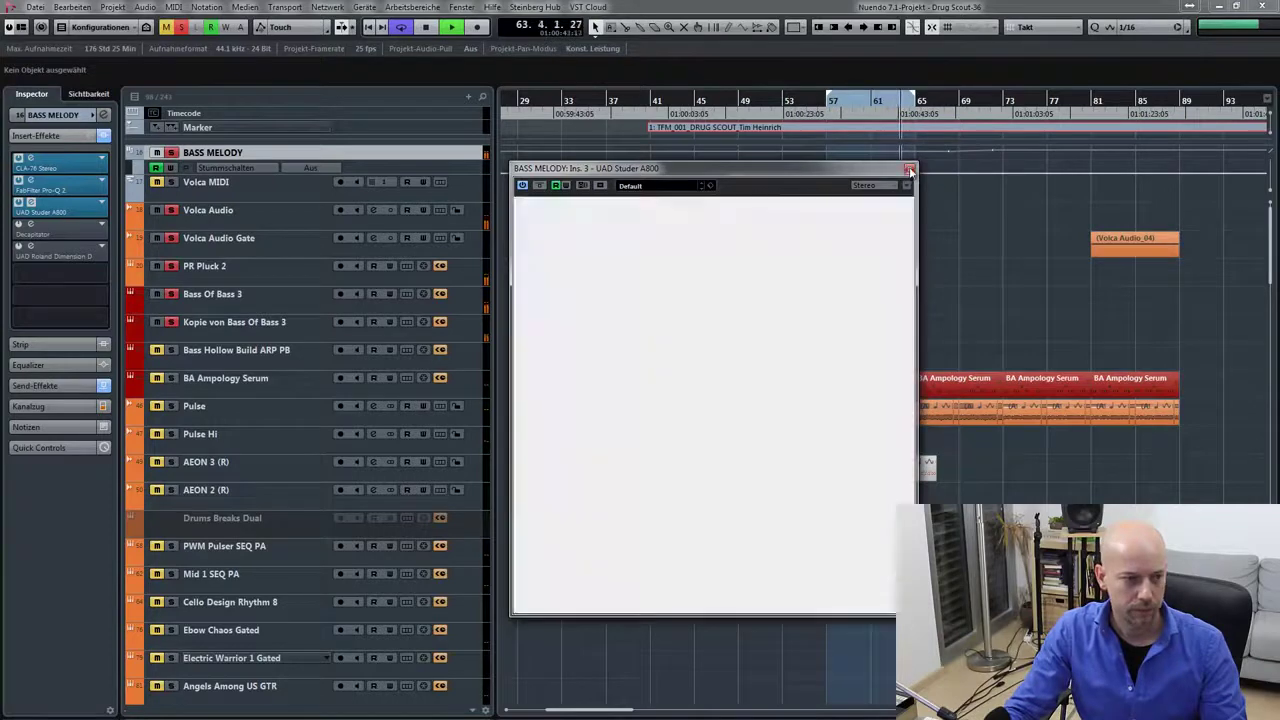
# - Open Decapitator on the BASS MELODY group and compare the loop with it active and bypassed, leaving it active
pyautogui.doubleClick(31, 228)
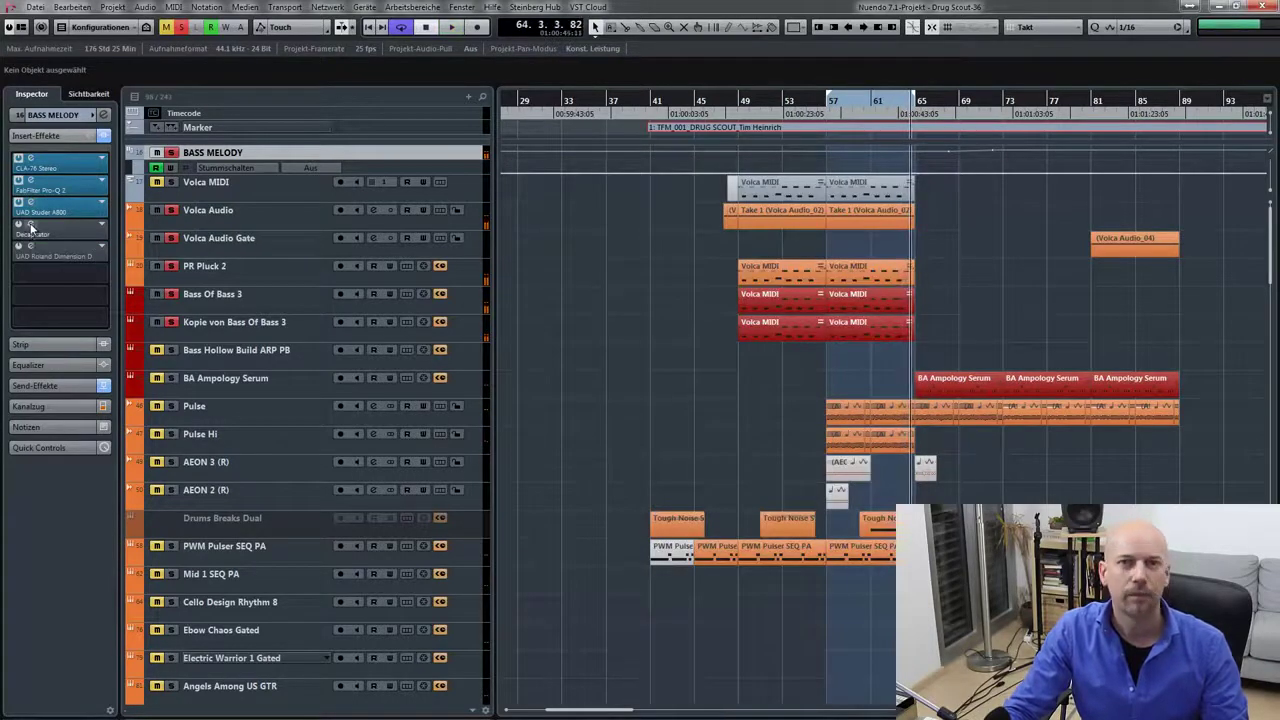
pyautogui.moveTo(733, 409); pyautogui.dragTo(487, 289)
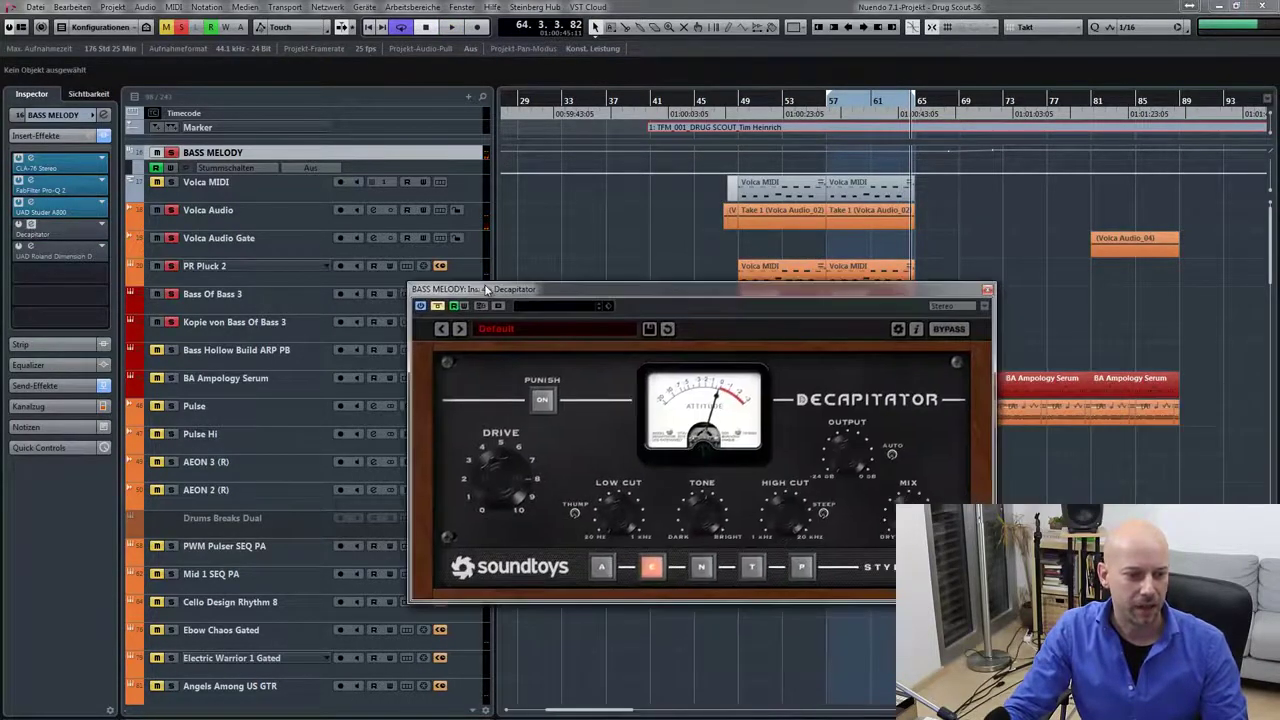
pyautogui.click(437, 307)
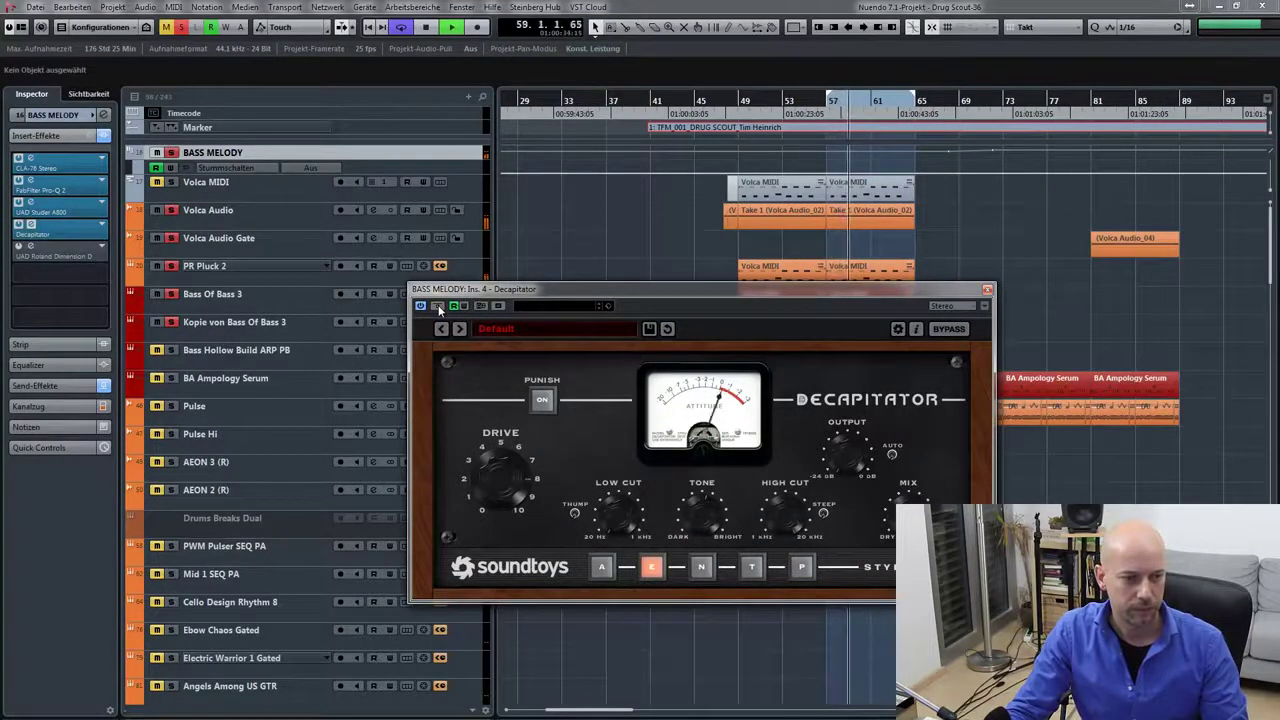
pyautogui.click(437, 307)
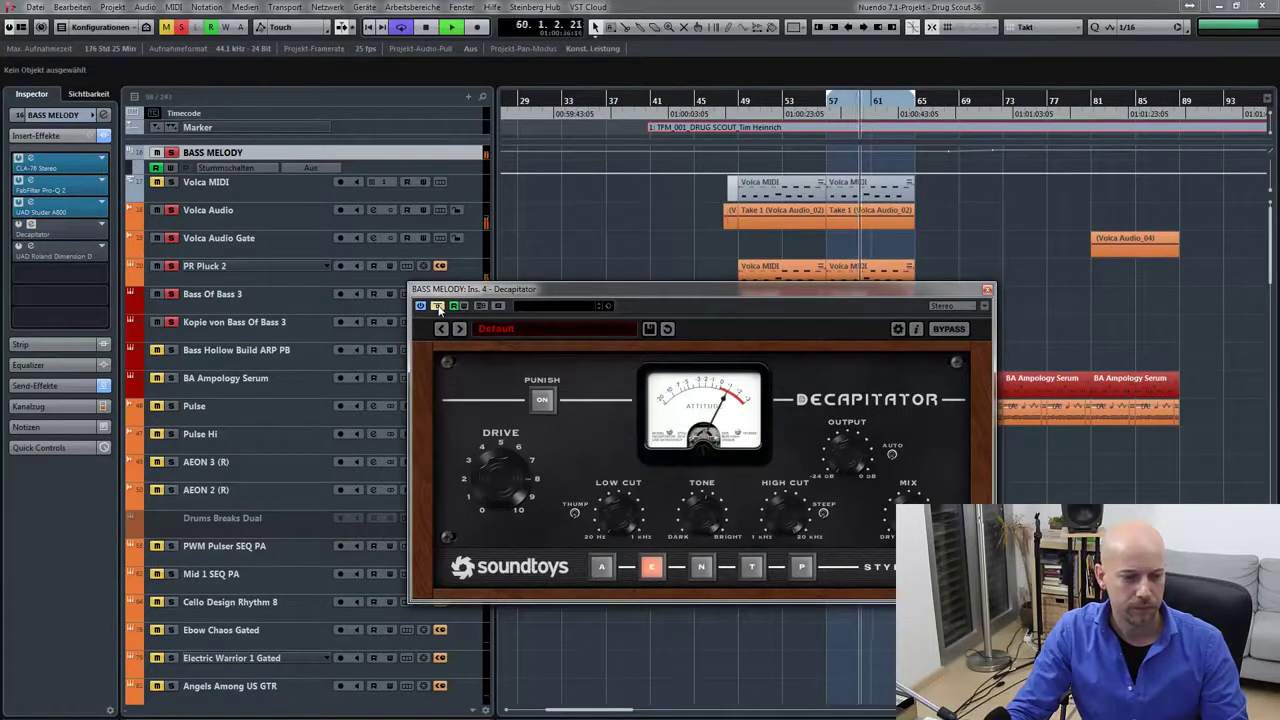
pyautogui.click(437, 307)
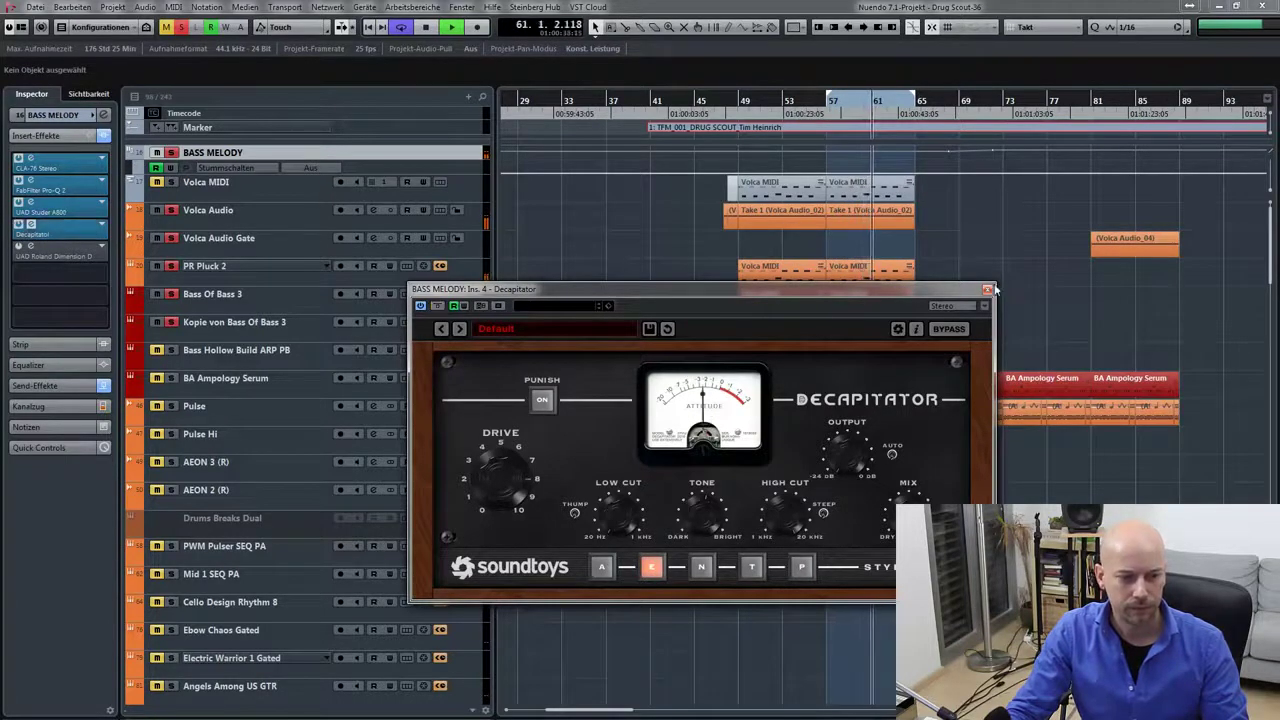
pyautogui.click(987, 289)
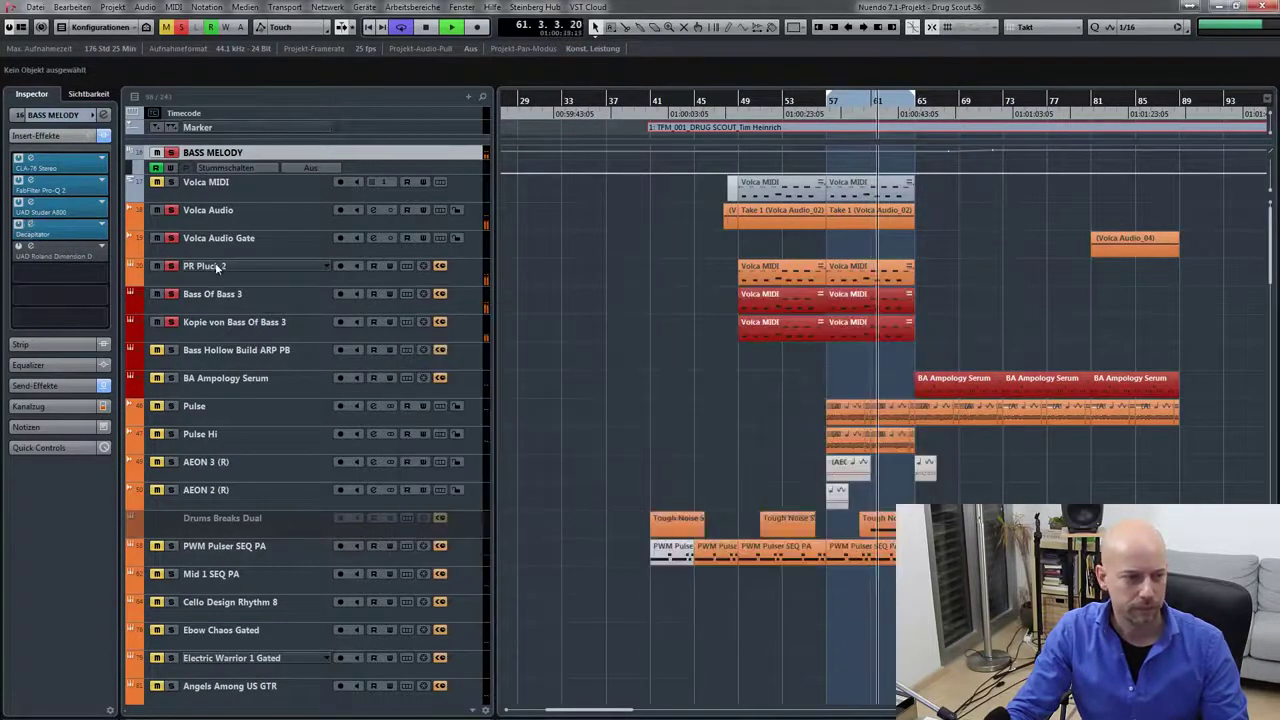
# - Open UAD Roland Dimension D on the BASS MELODY group and compare the loop with it bypassed and active, leaving it active
pyautogui.click(30, 247)
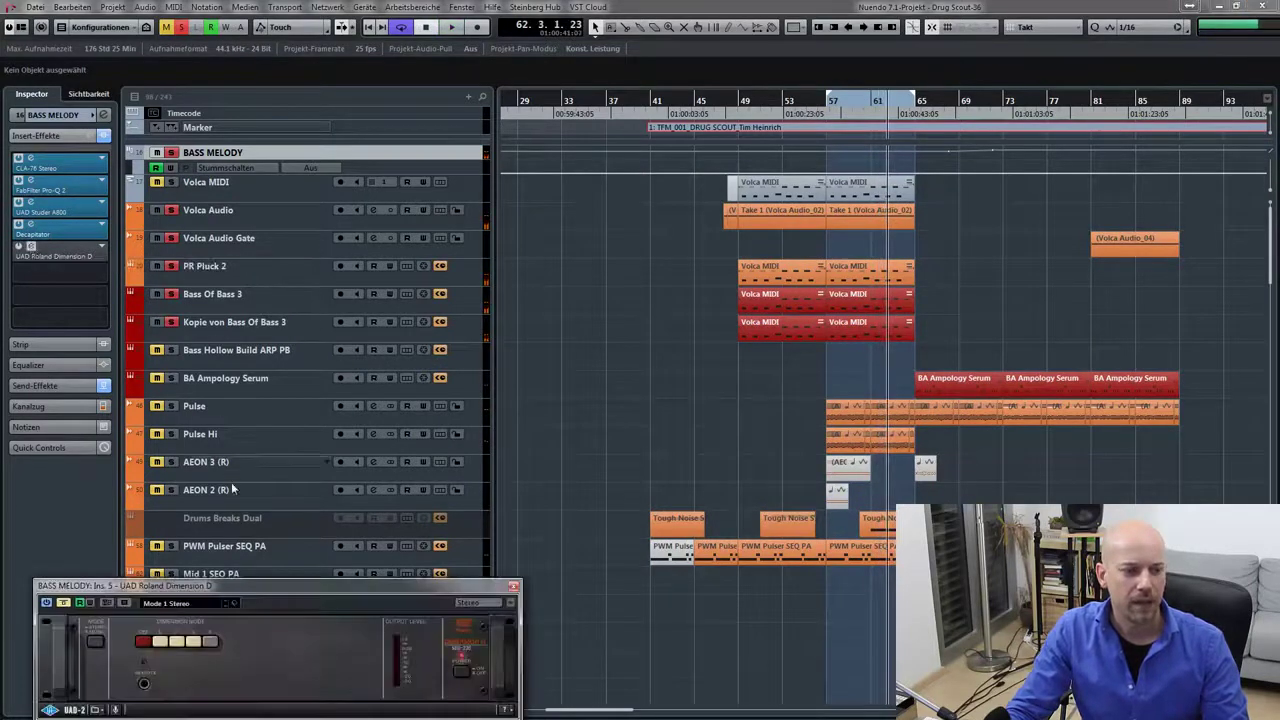
pyautogui.moveTo(287, 585); pyautogui.dragTo(532, 325)
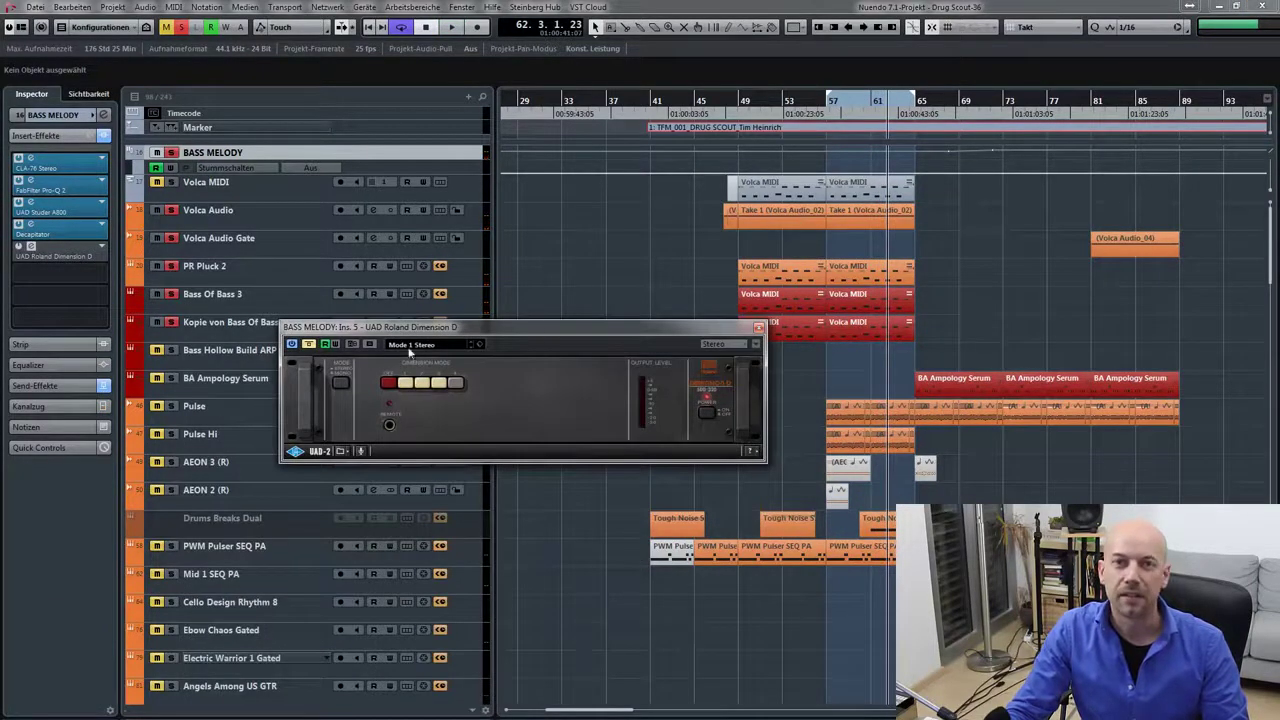
pyautogui.click(310, 345)
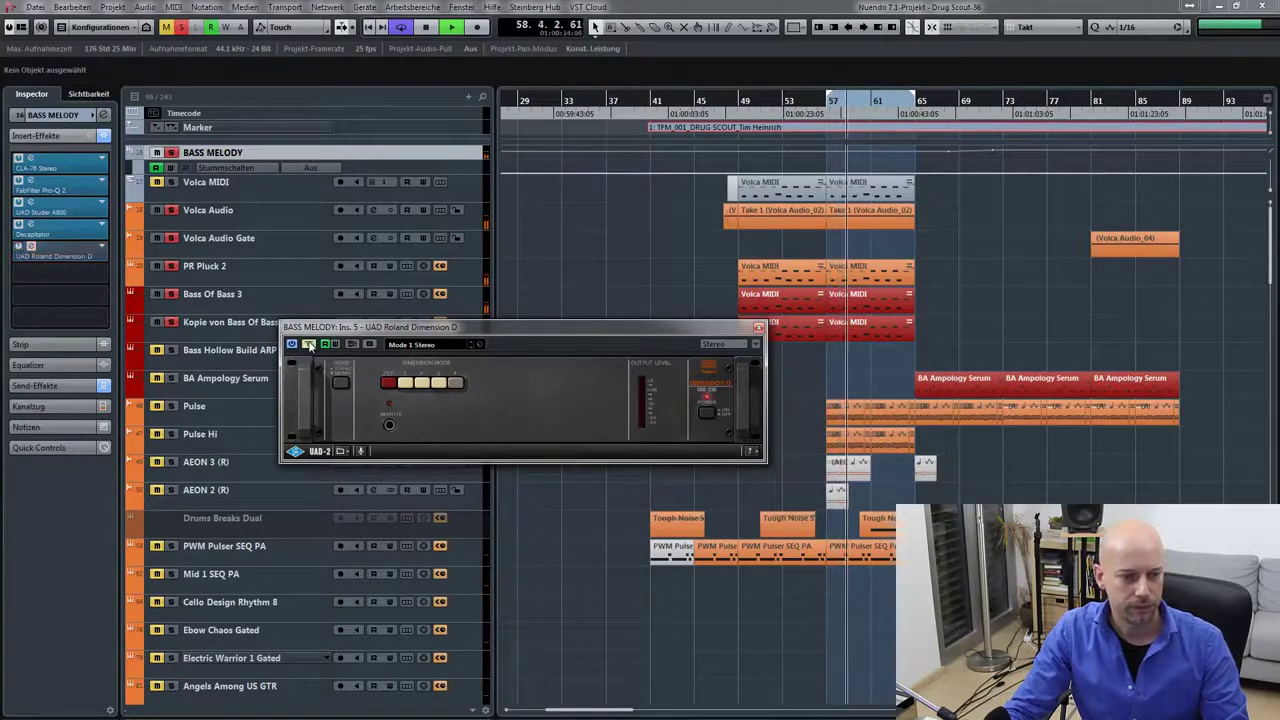
pyautogui.click(310, 345)
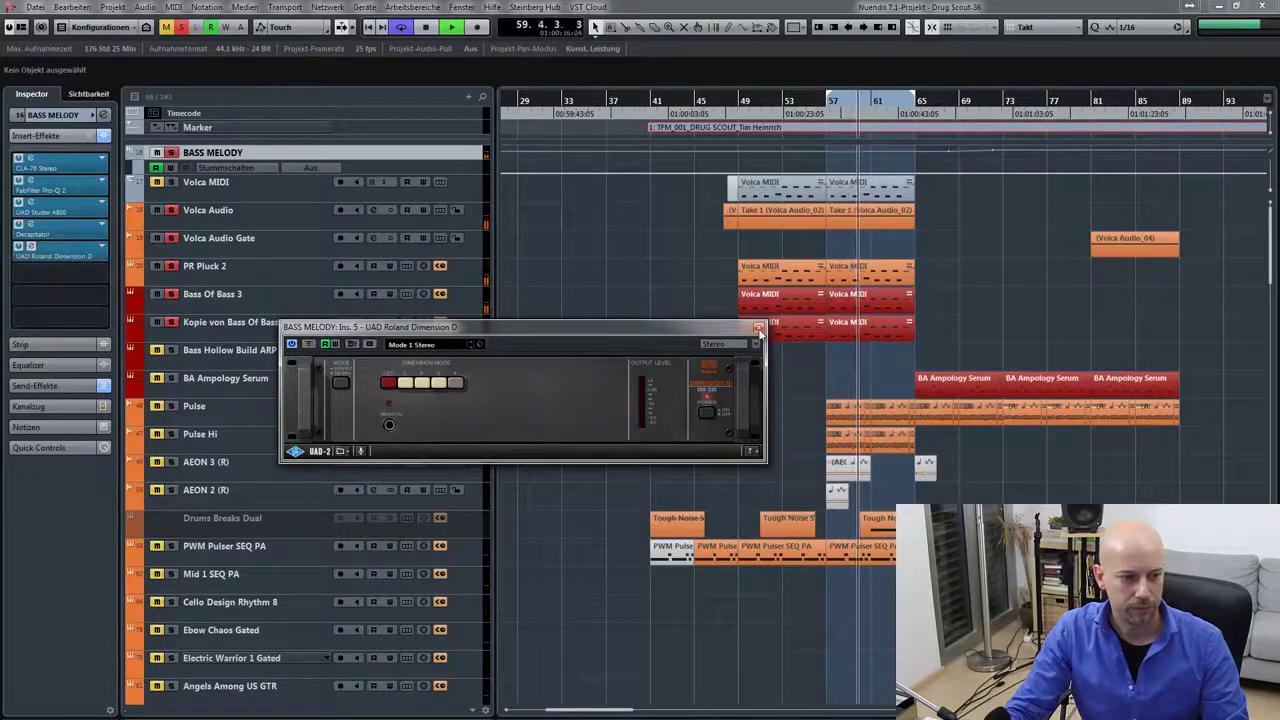
pyautogui.click(757, 327)
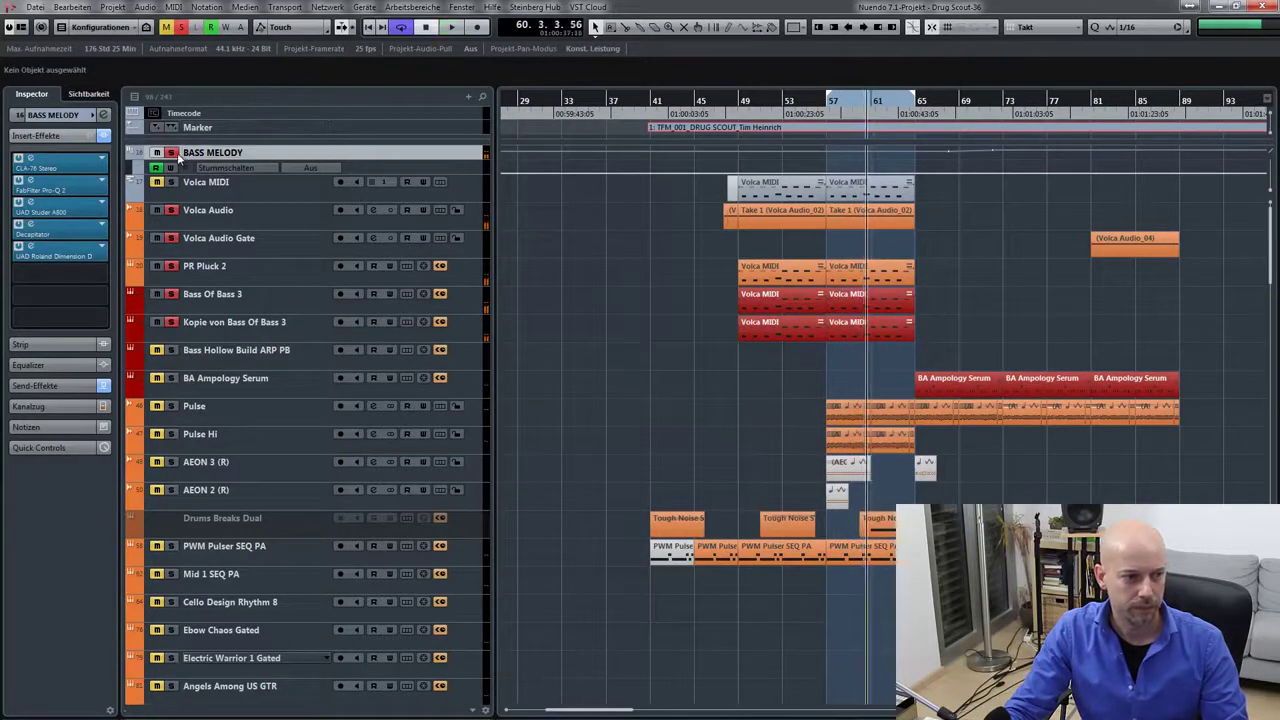
# - Clear all solos to play the loop in the full mix, and select the Hybrid Scoring Kit 2 percussion track
pyautogui.press('space')
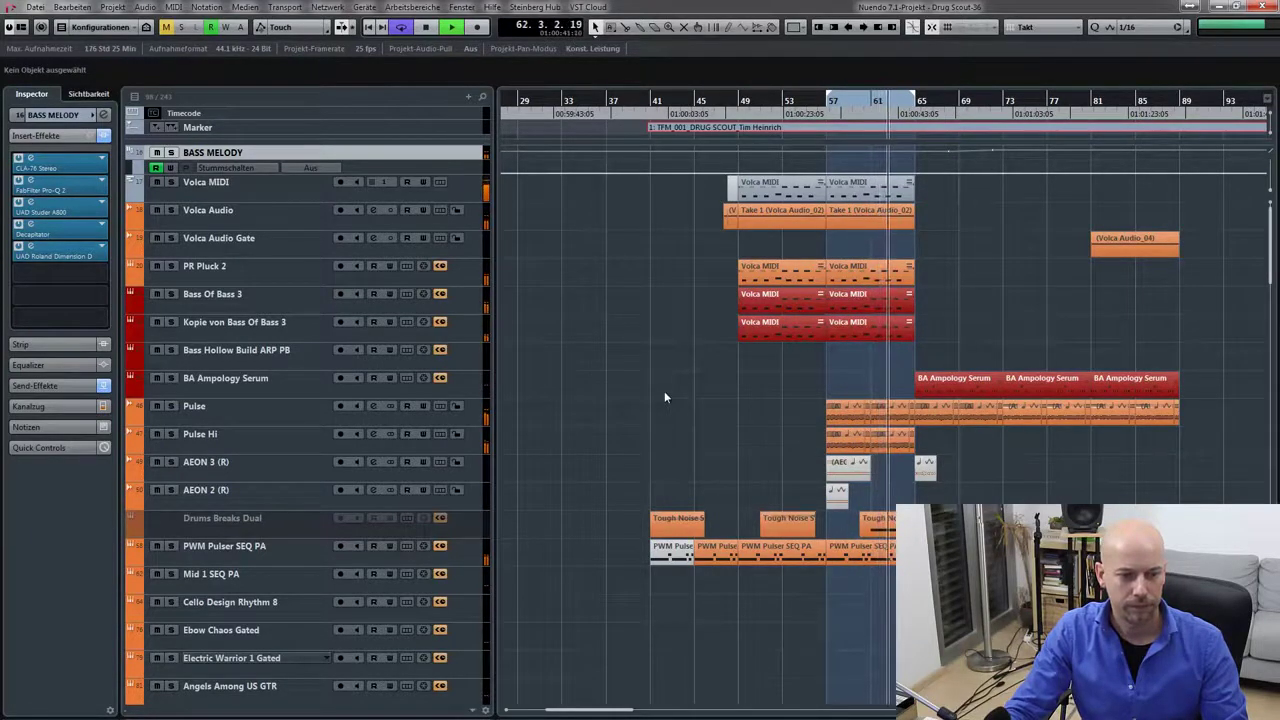
pyautogui.press('space')
pyautogui.scroll(-10, 664, 391)
pyautogui.scroll(-5, 666, 395)
pyautogui.click(248, 285)
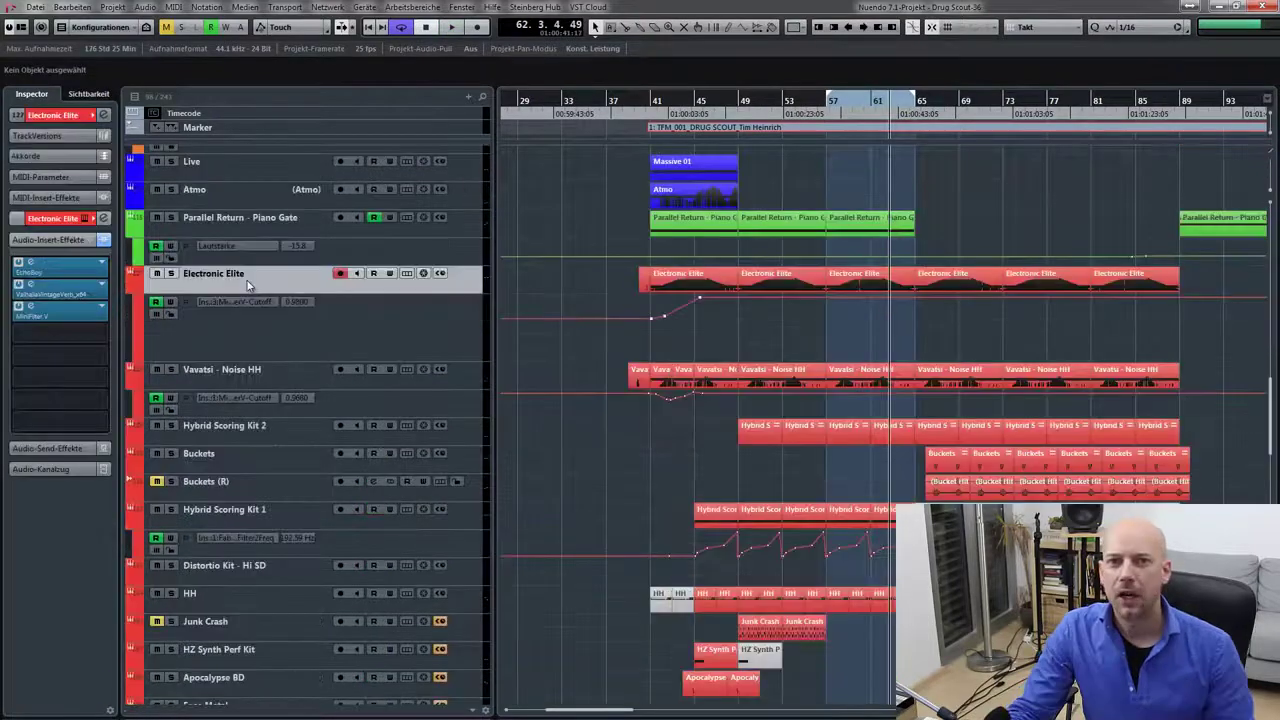
pyautogui.click(240, 425)
pyautogui.press('space')
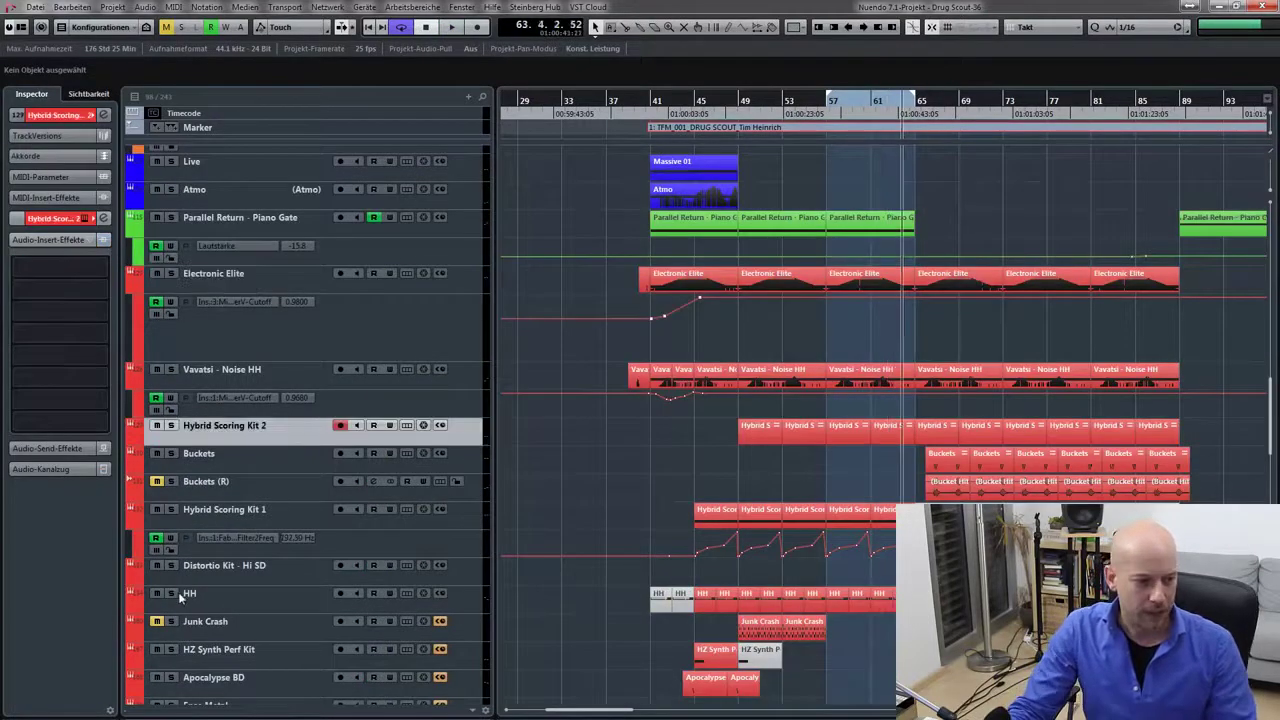
# - Solo and select the HH track and play the loop from bar 57
pyautogui.click(170, 593)
pyautogui.press('KP_4')
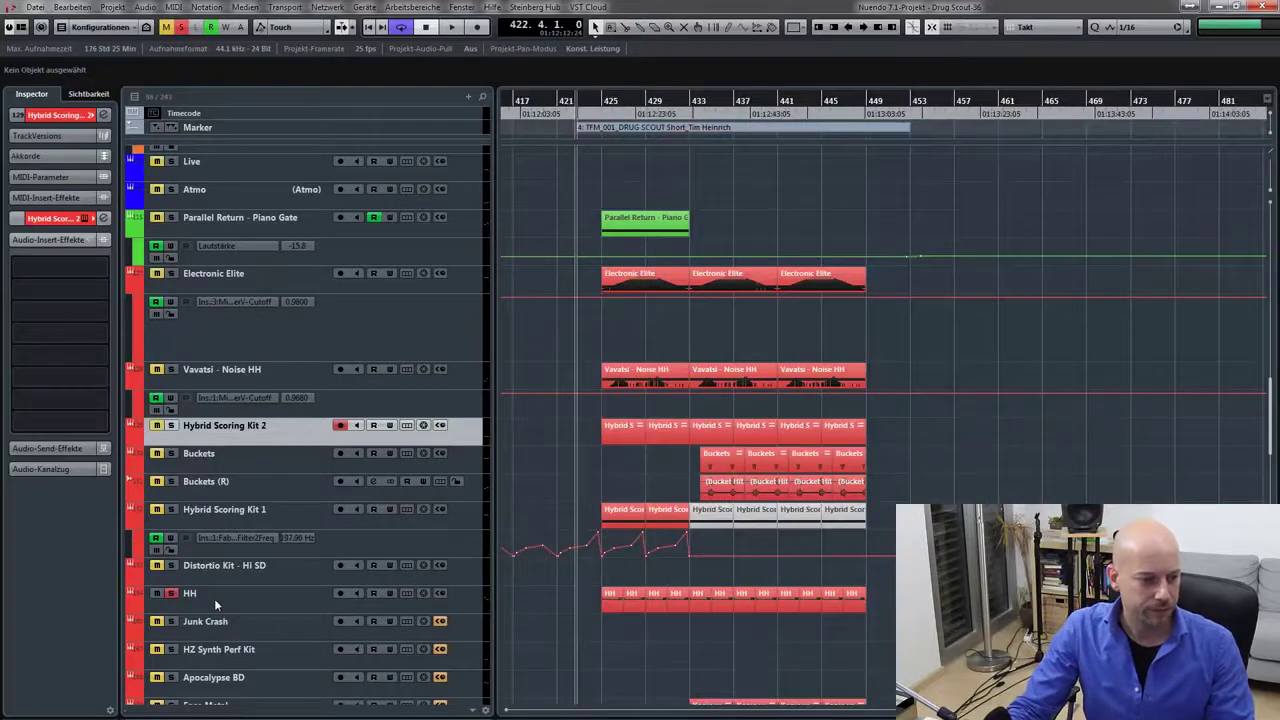
pyautogui.click(214, 598)
pyautogui.press('KP_1')
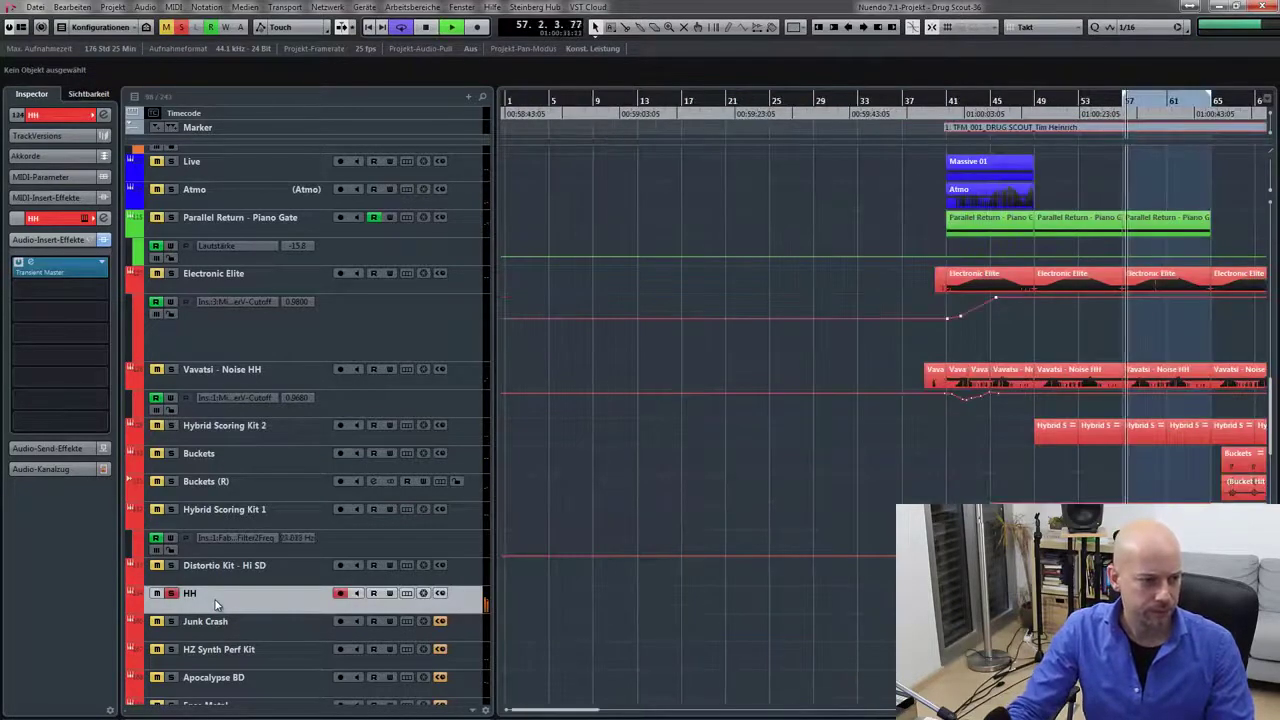
# - Open Transient Master on HH, vary Attack and Sustain during playback, ending with Sustain at -28 %, and compare it bypassed and active
pyautogui.click(32, 264)
pyautogui.moveTo(425, 356); pyautogui.dragTo(441, 350)
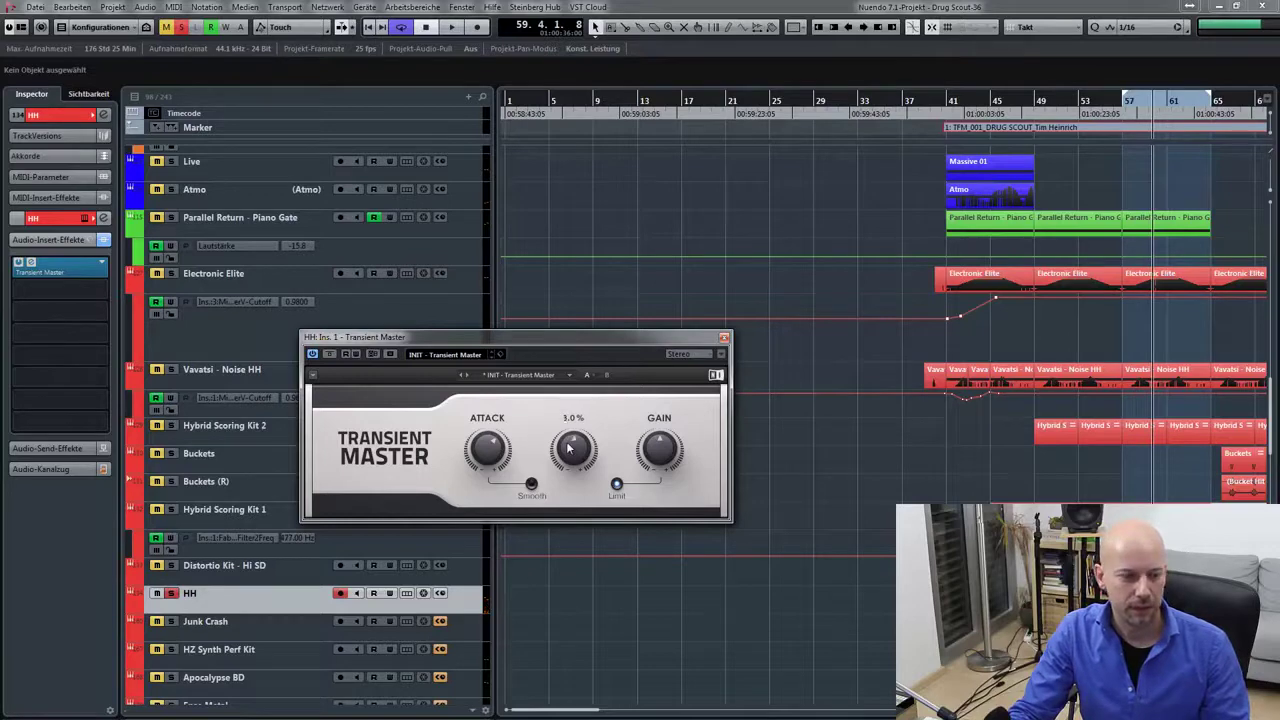
pyautogui.press('space')
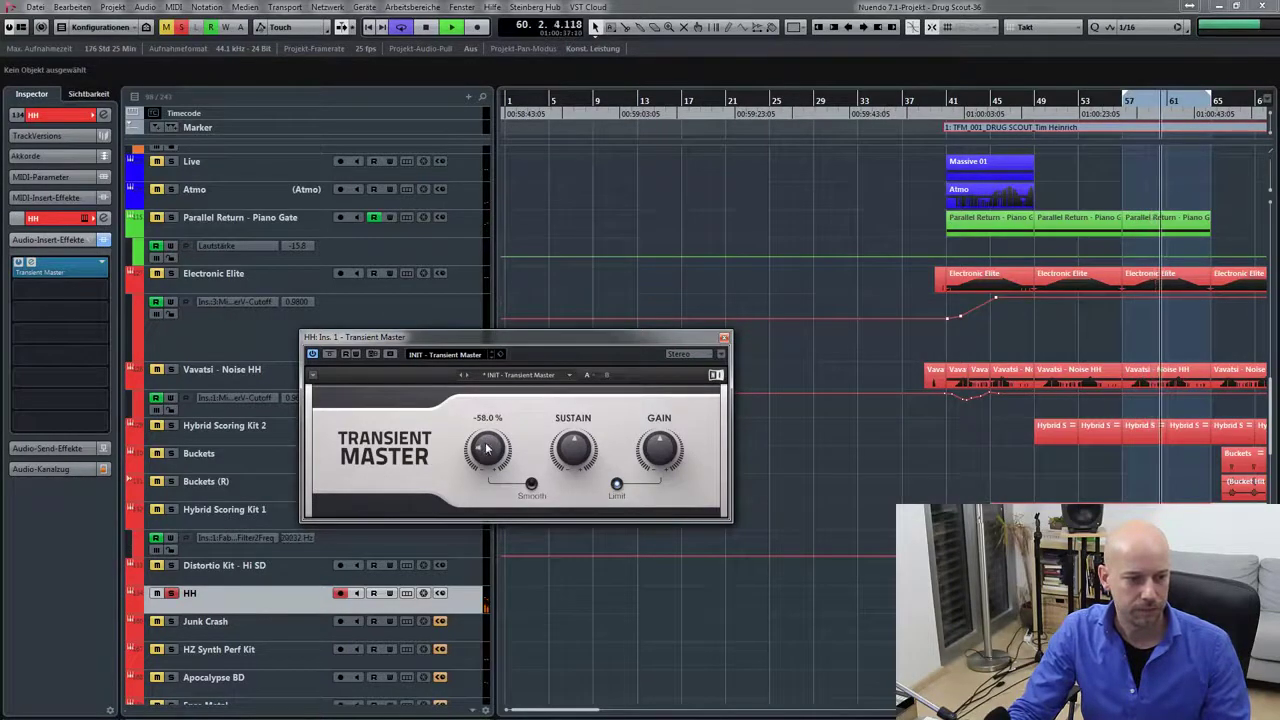
pyautogui.moveTo(486, 450); pyautogui.dragTo(489, 458)
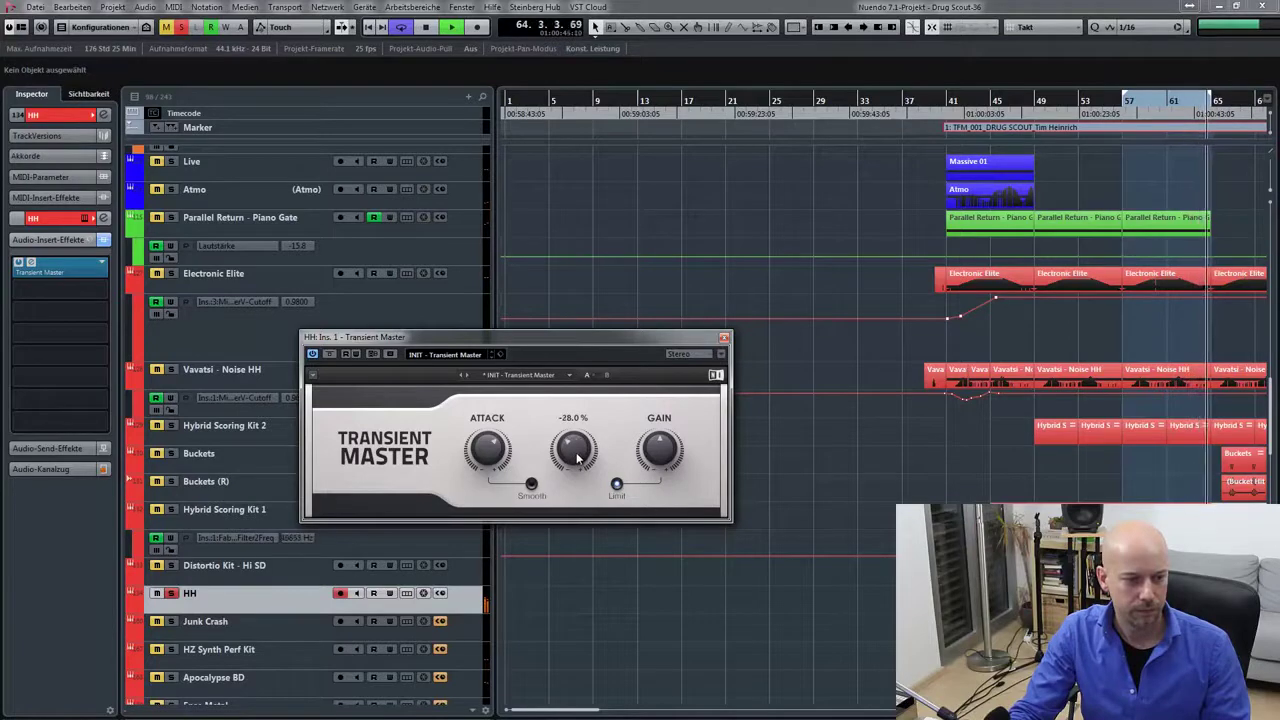
pyautogui.click(328, 355)
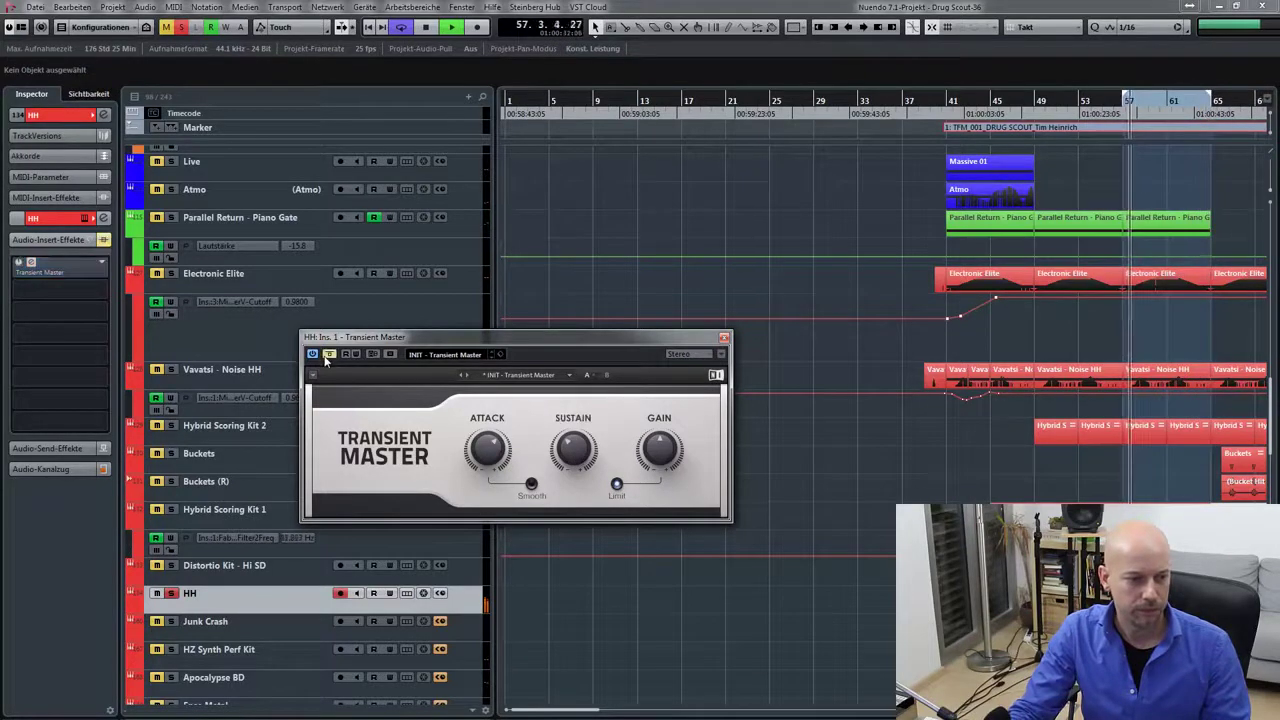
pyautogui.click(328, 355)
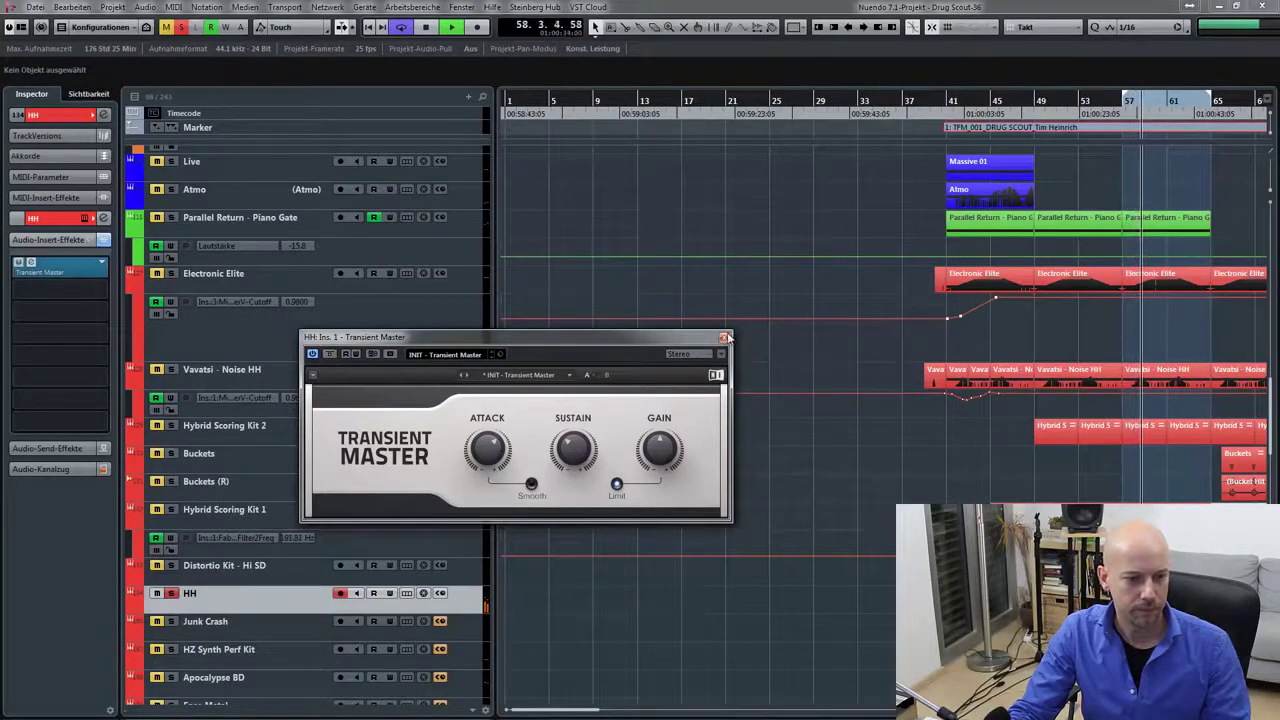
# - Close Transient Master, solo the Ense Metal track during playback, and set the loop to its part from bar 65 to 69
pyautogui.click(725, 338)
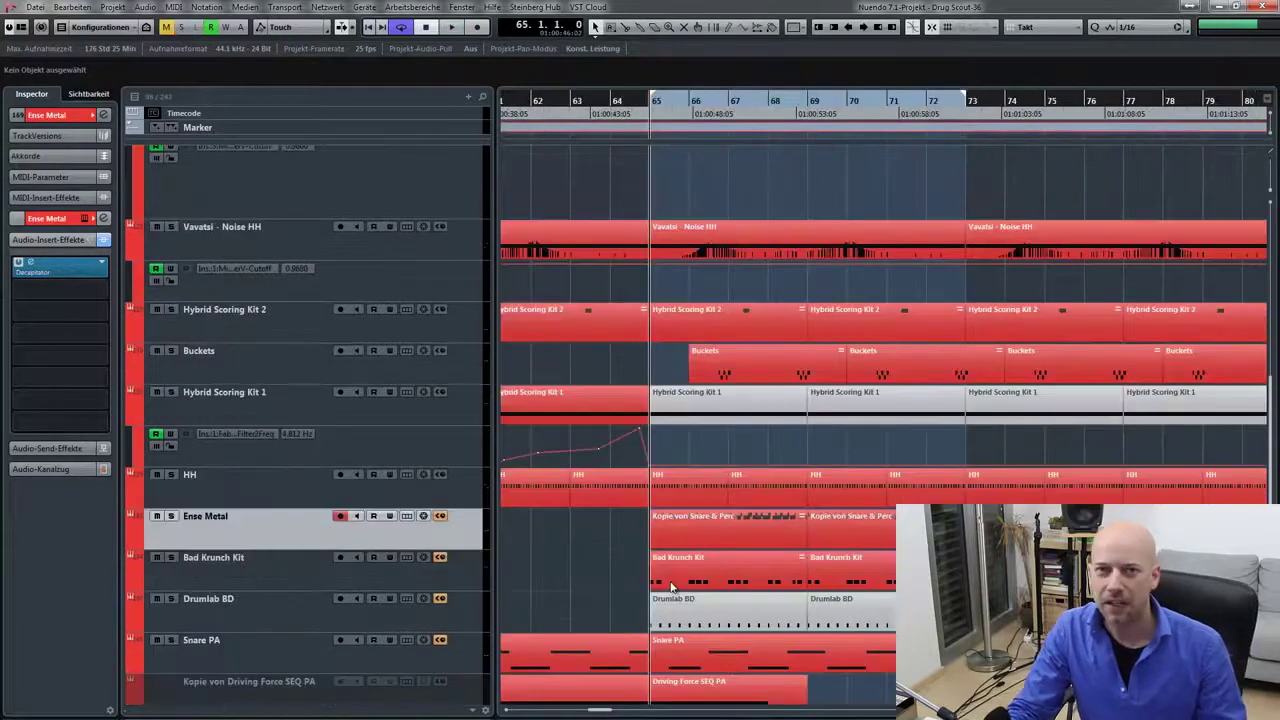
pyautogui.press('s')
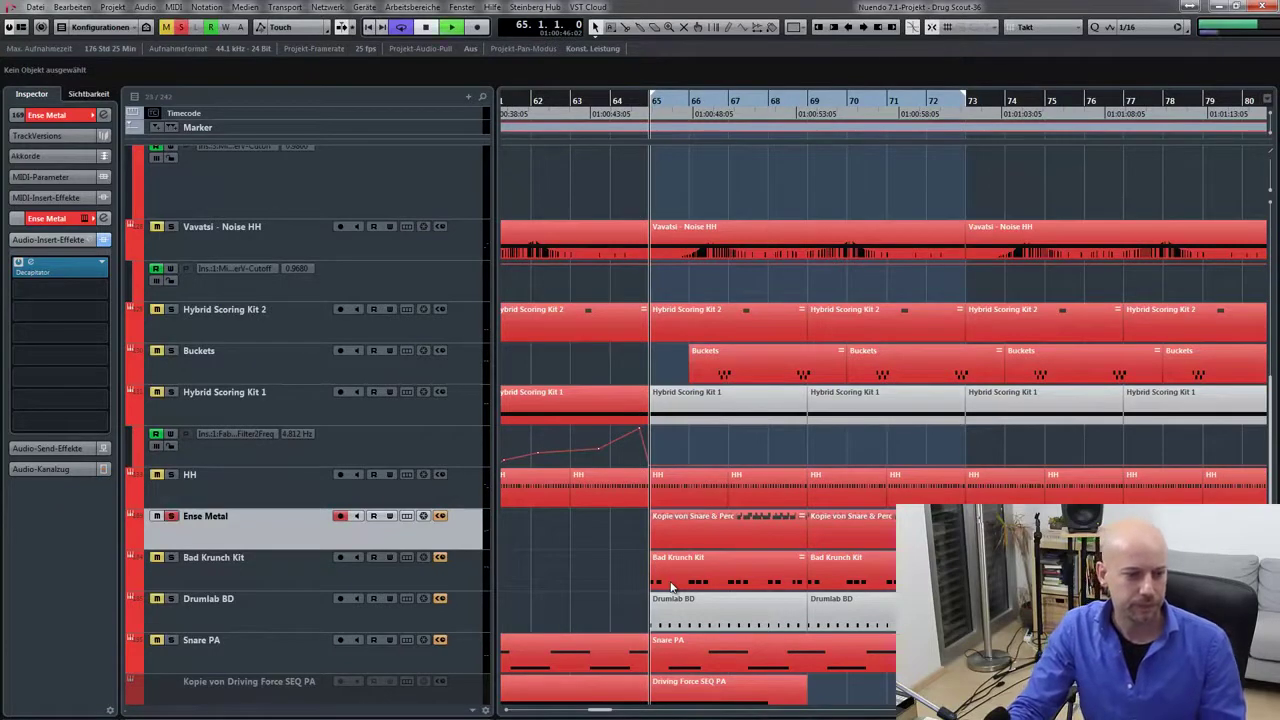
pyautogui.press('space')
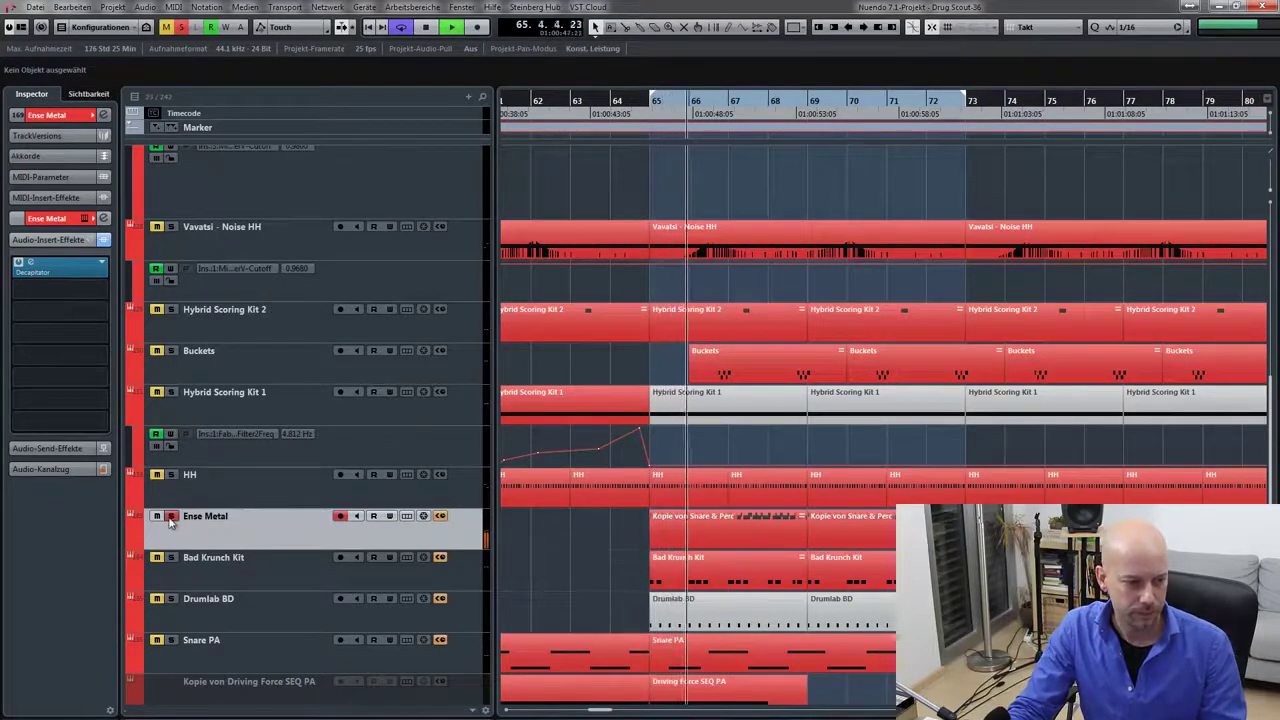
pyautogui.click(715, 541)
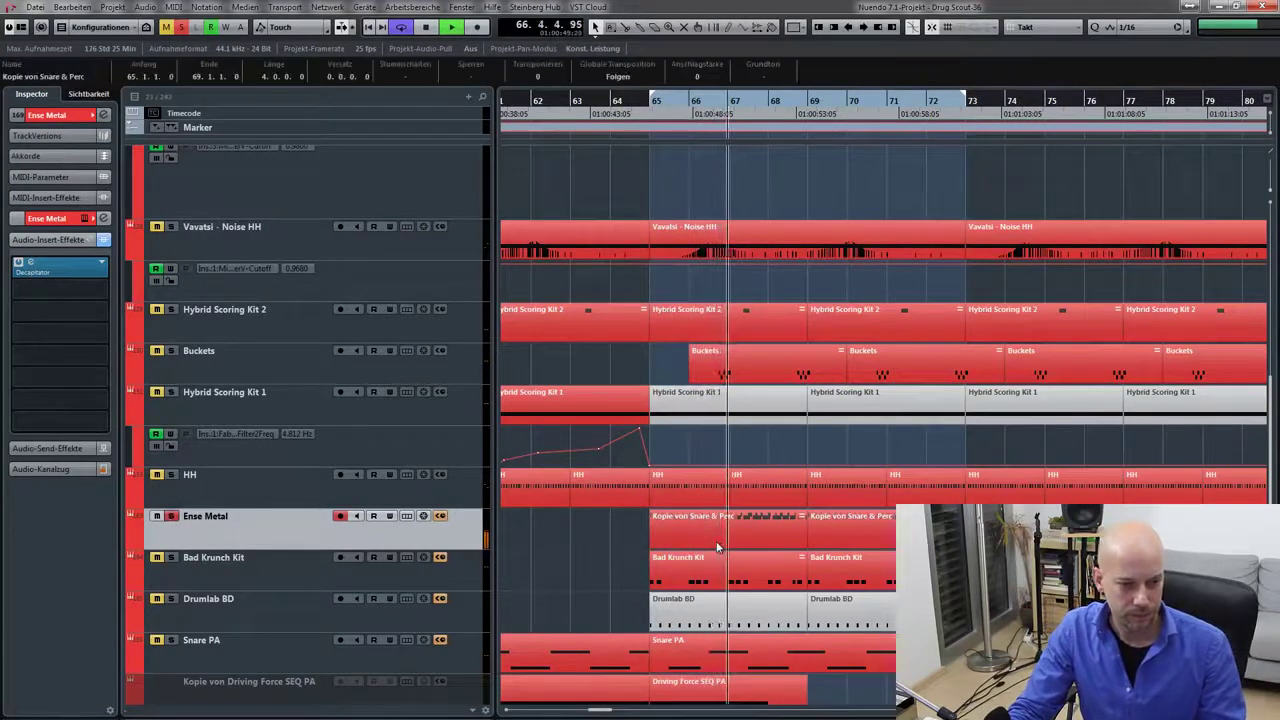
pyautogui.press('p')
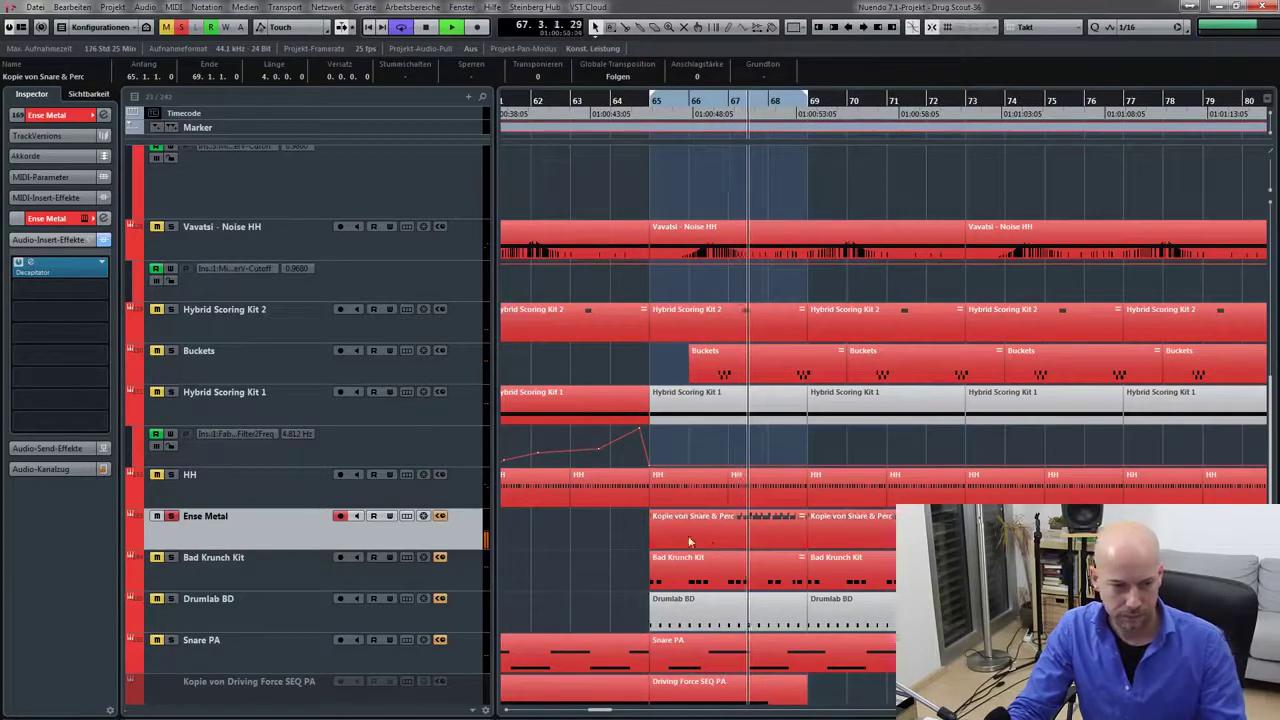
# - Unsolo Ense Metal to hear the full mix, and select Bad Krunch Kit and play the loop with it soloed
pyautogui.click(170, 516)
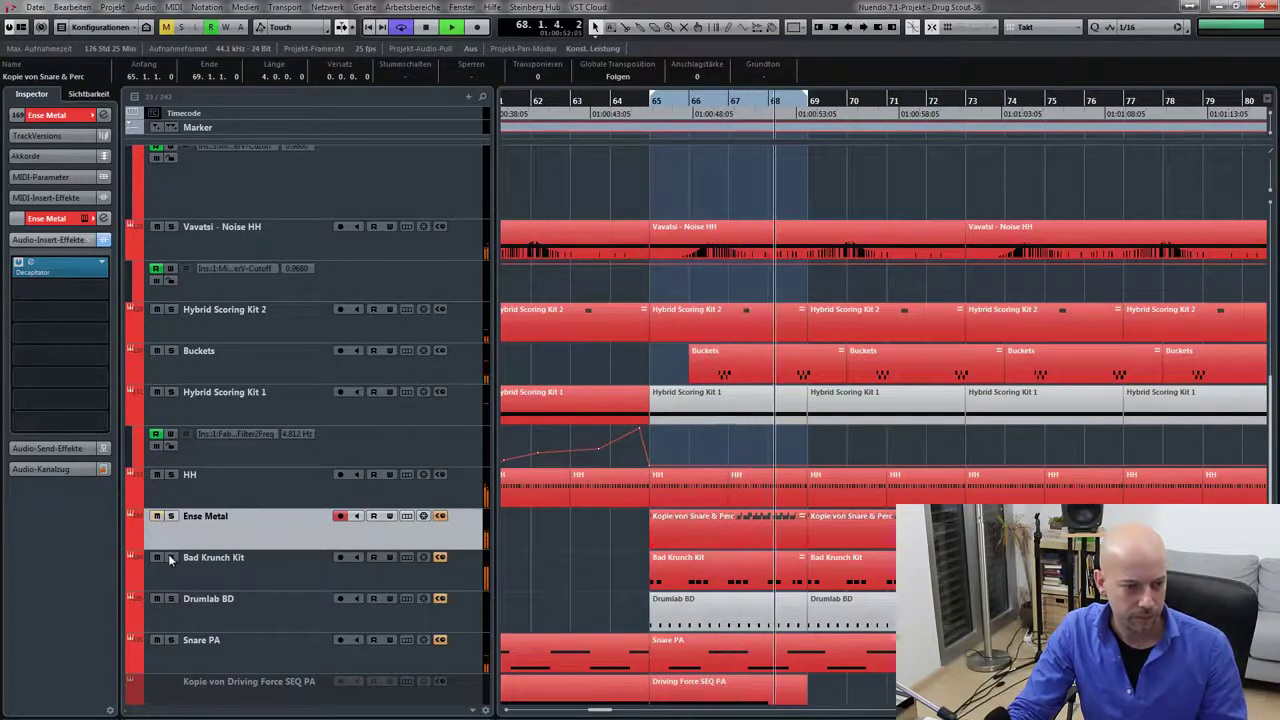
pyautogui.click(281, 565)
pyautogui.press('space')
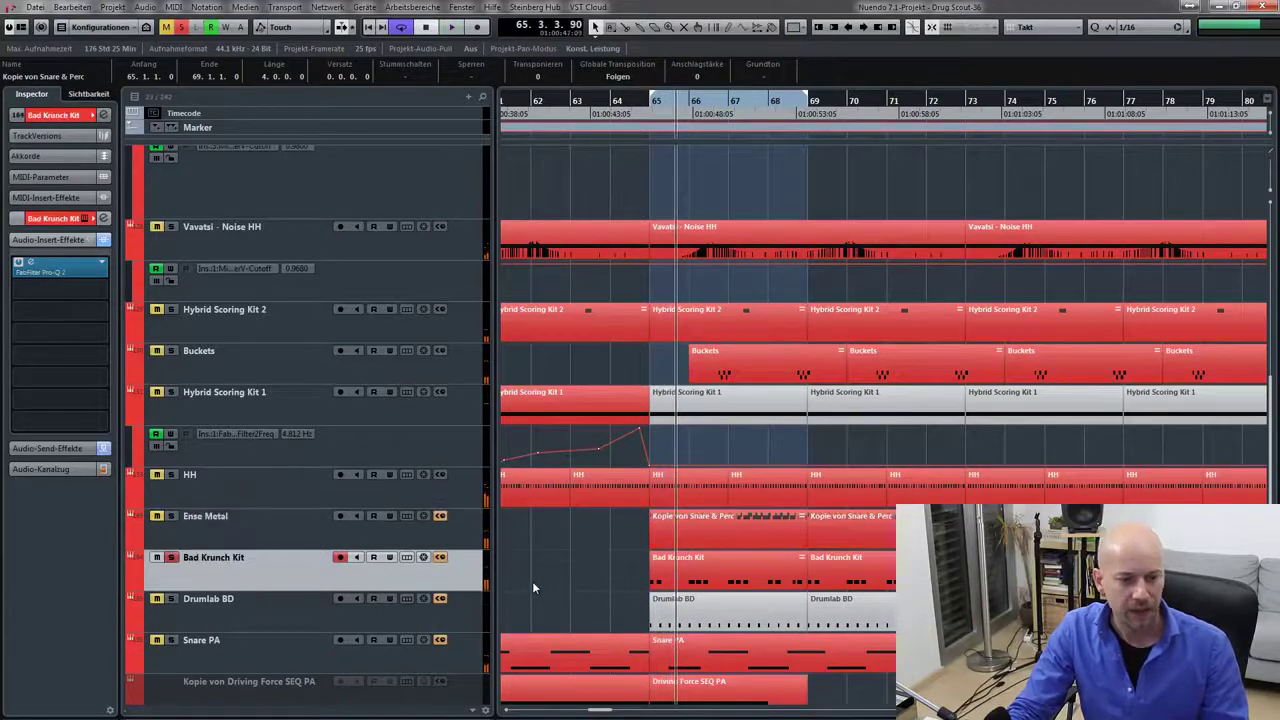
pyautogui.scroll(-2, 480, 540)
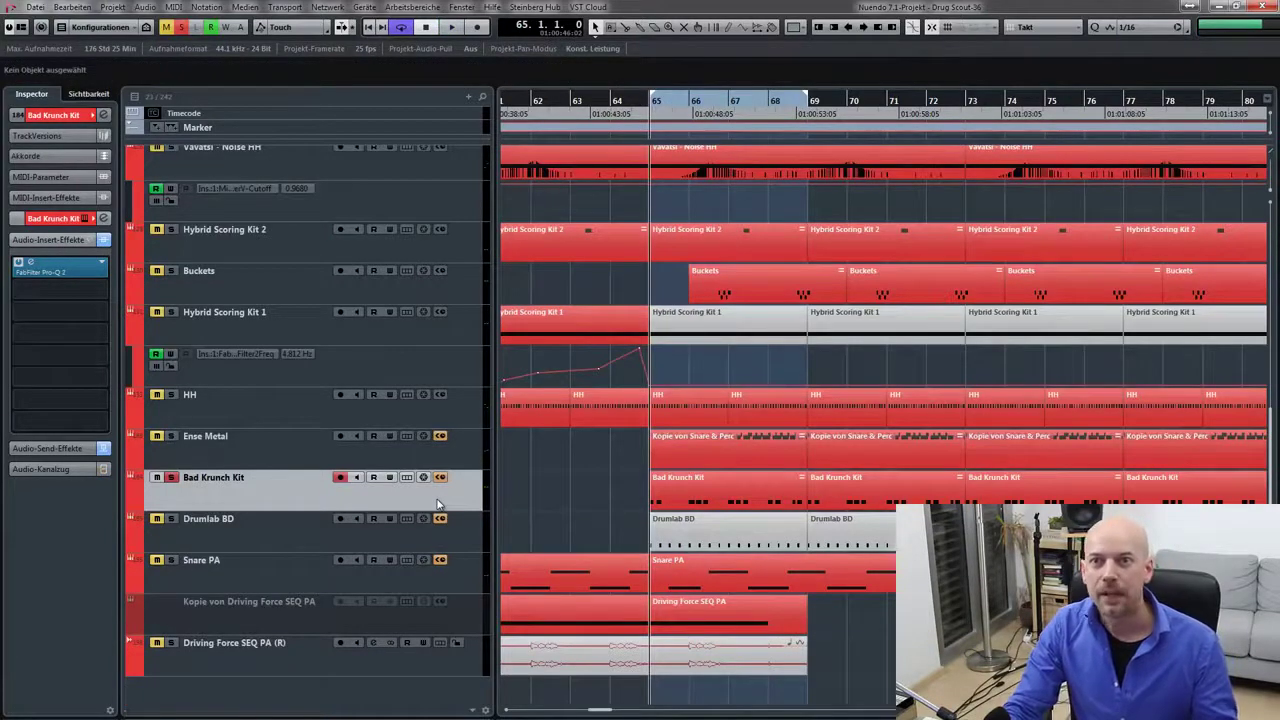
pyautogui.press('space')
# - Switch the solo from Bad Krunch Kit to Angels Among US GTR, and clear all solos to hear it in the full mix
pyautogui.scroll(10, 437, 503)
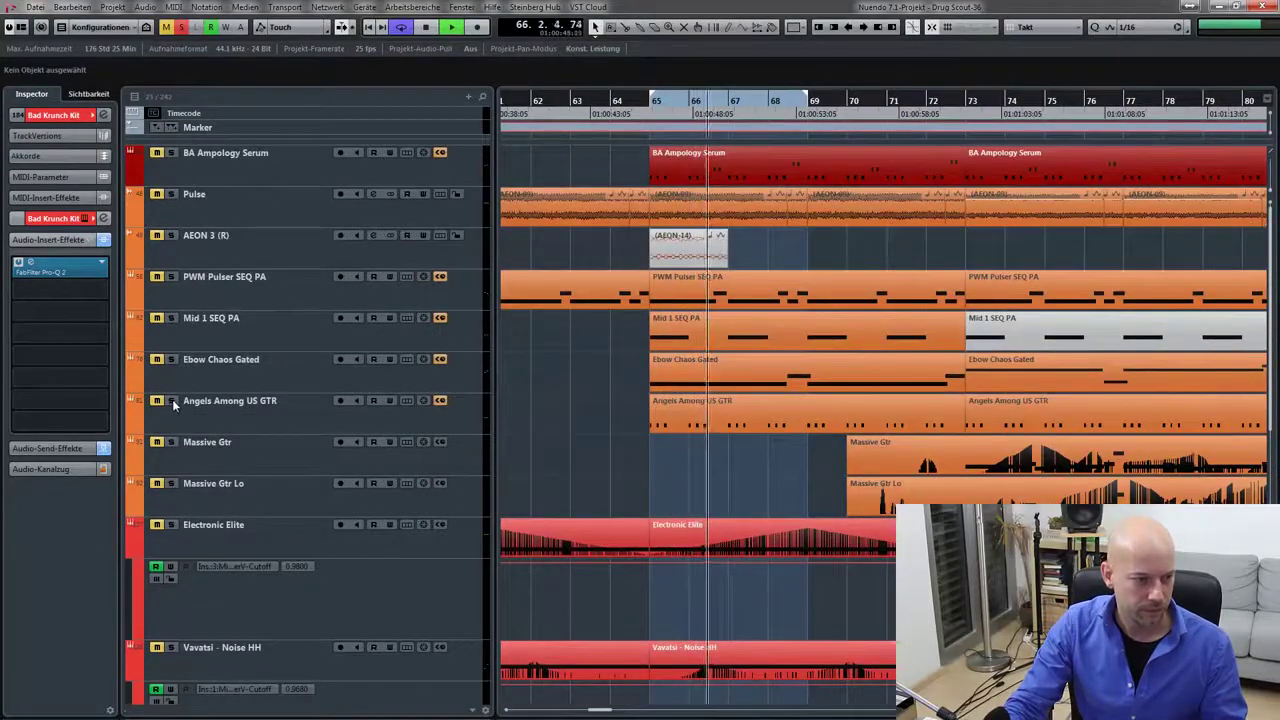
pyautogui.click(172, 400)
pyautogui.scroll(-9, 608, 470)
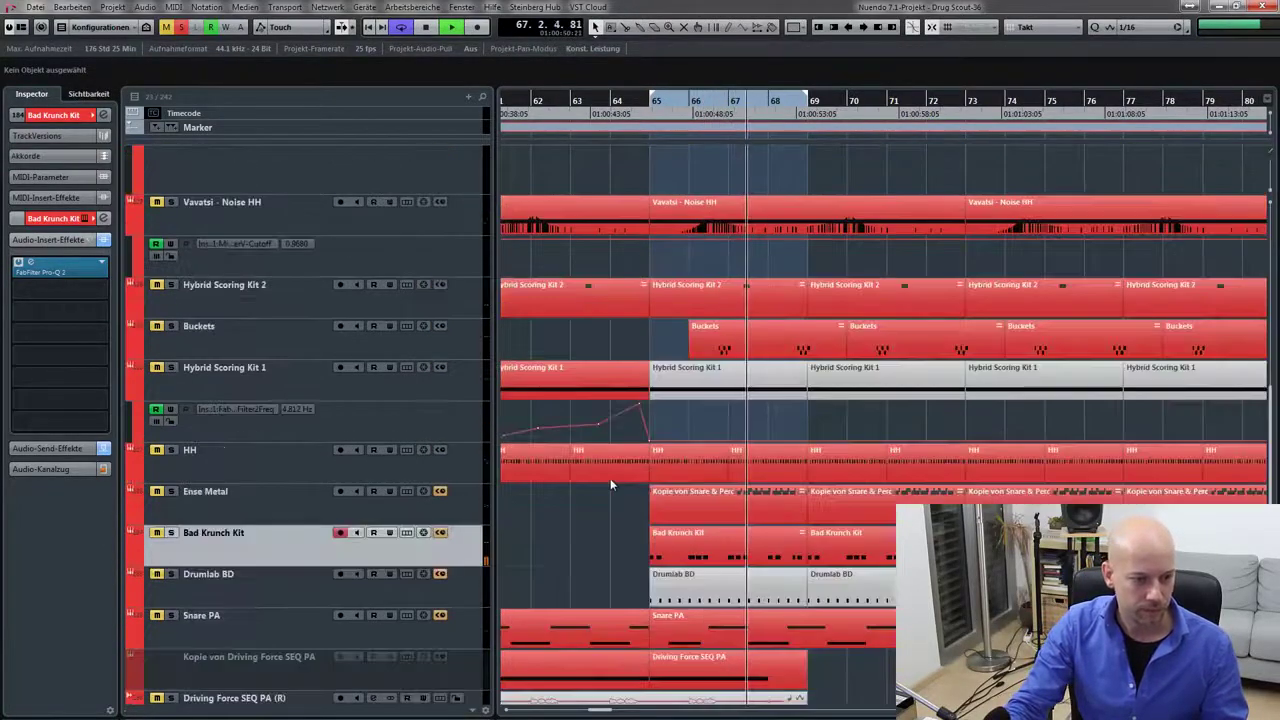
pyautogui.click(172, 534)
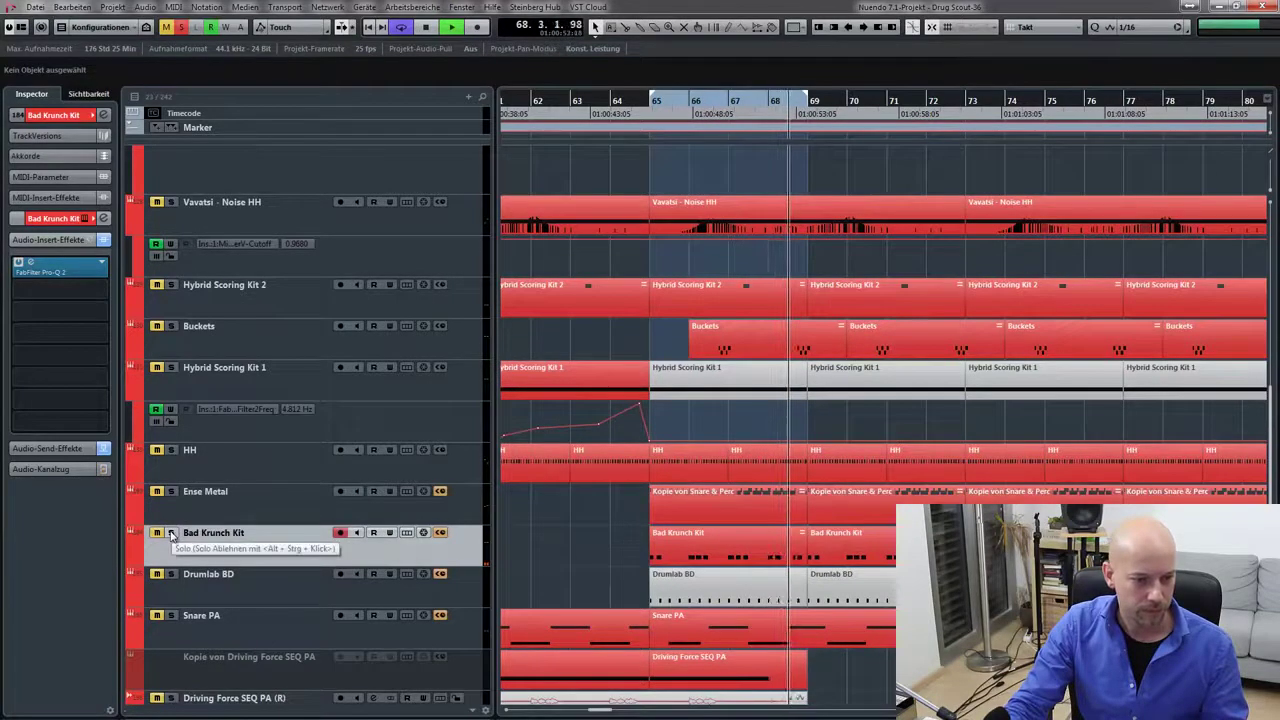
pyautogui.scroll(9, 561, 537)
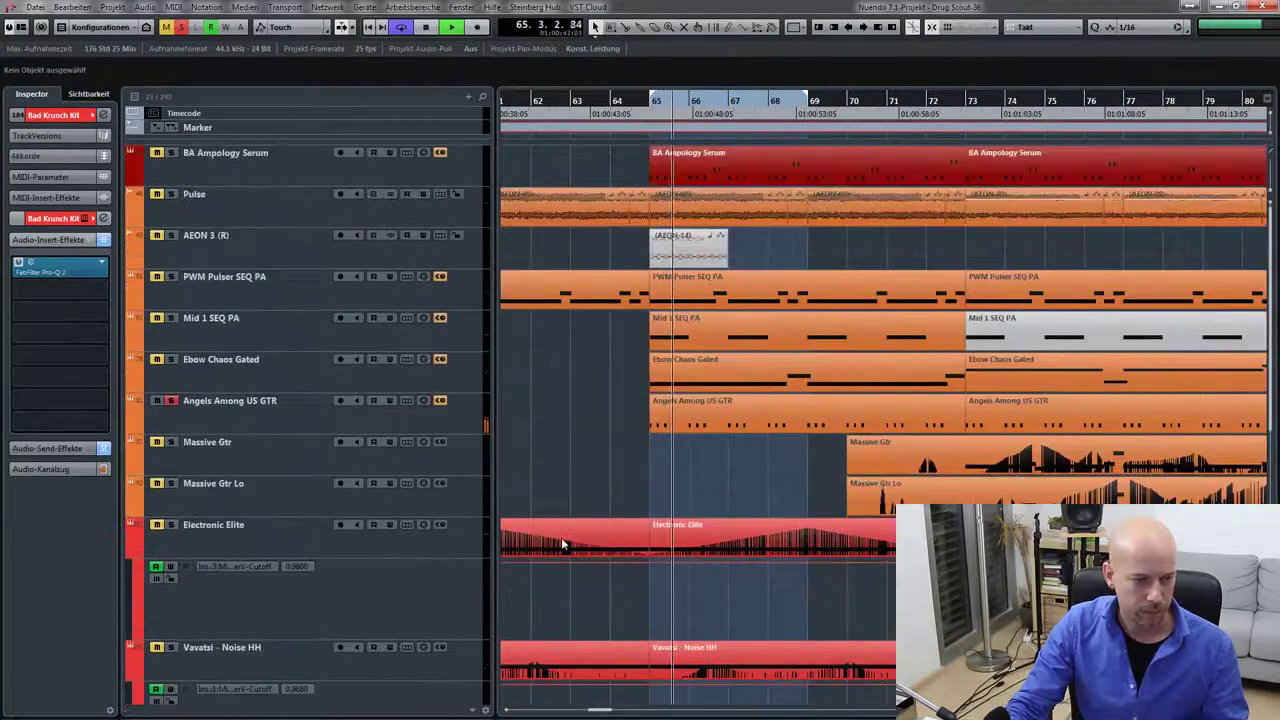
pyautogui.click(181, 30)
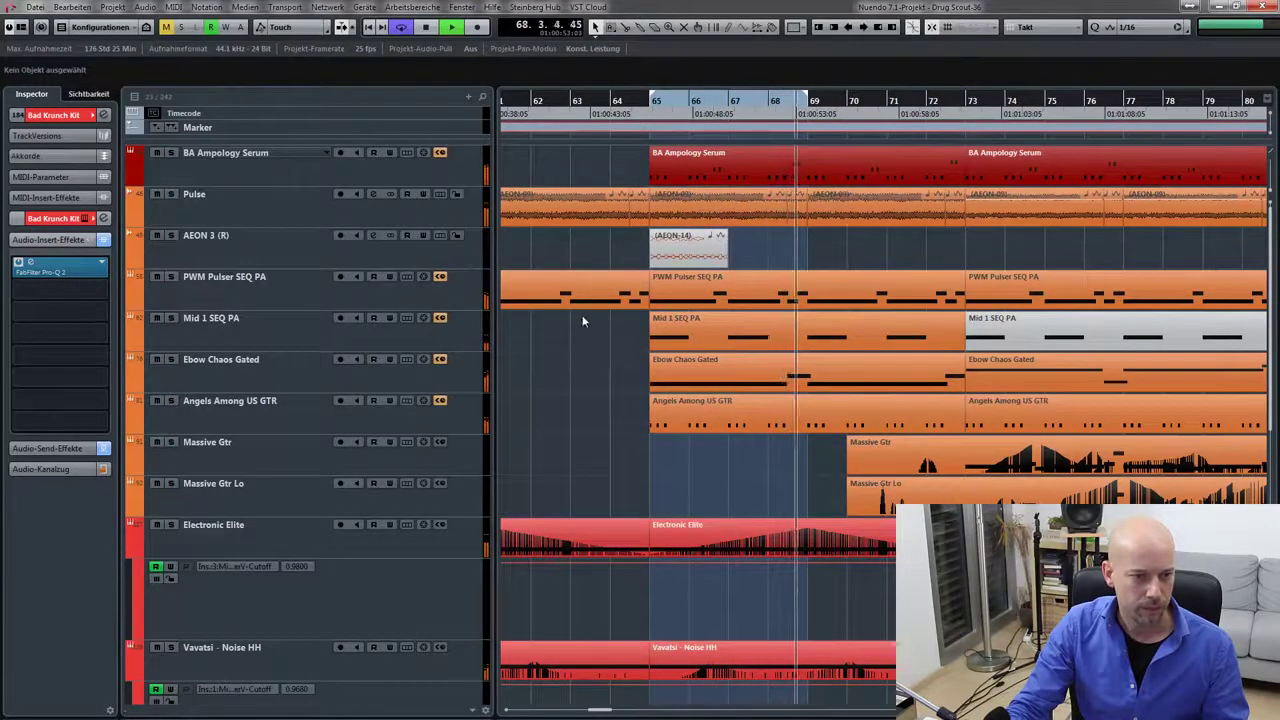
pyautogui.click(240, 414)
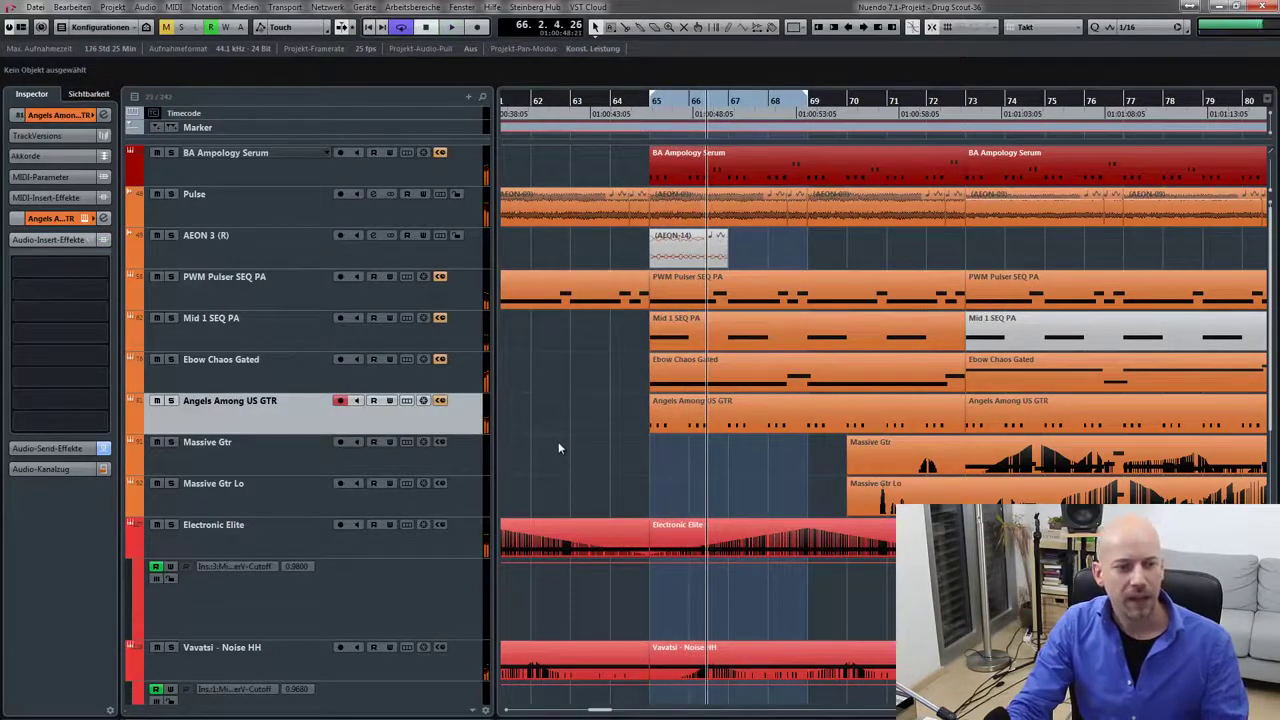
# - Solo BA Ampology Serum and play the loop, adding Angels Among US GTR to the solo to hear both together
pyautogui.click(314, 177)
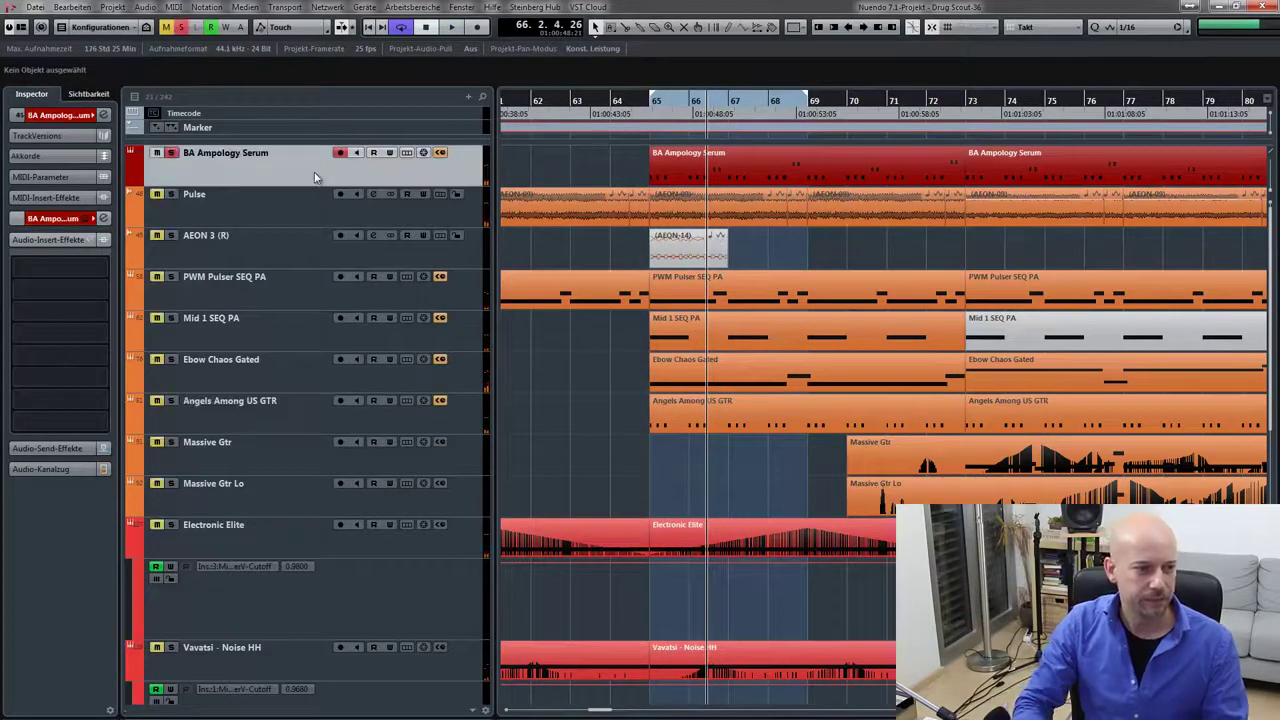
pyautogui.press('space')
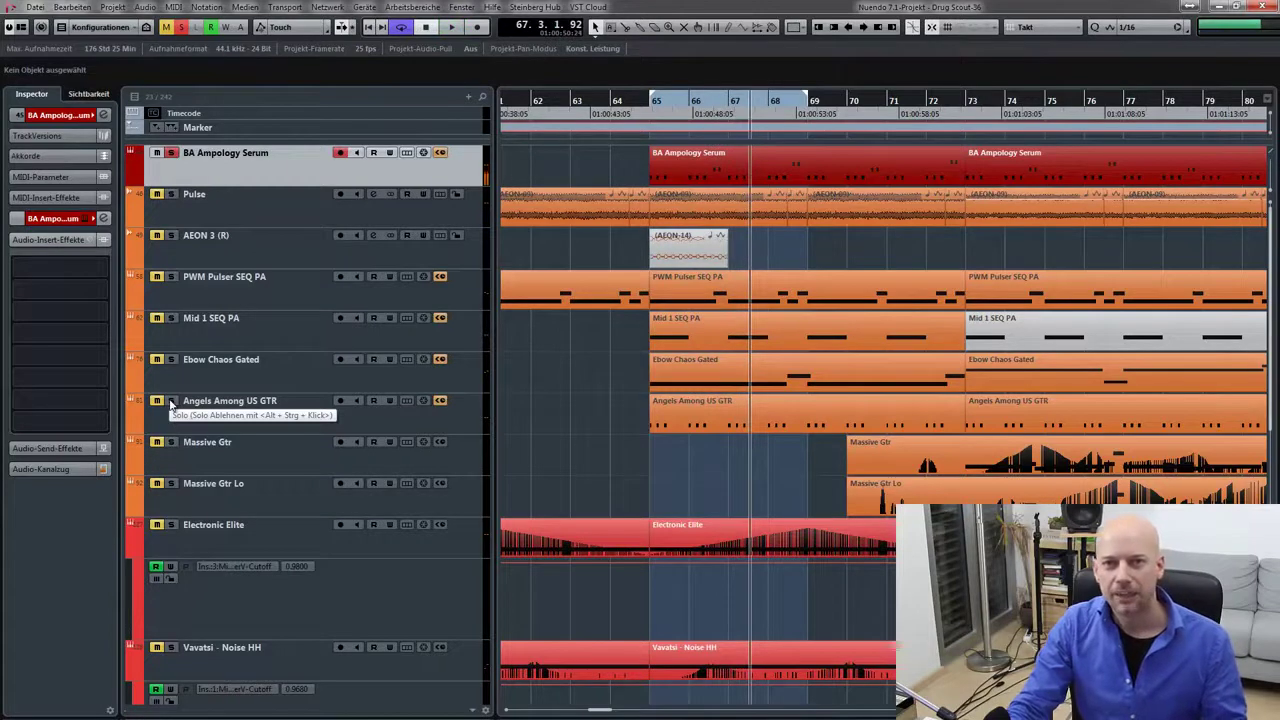
pyautogui.click(171, 401)
pyautogui.press('space')
pyautogui.press('space')
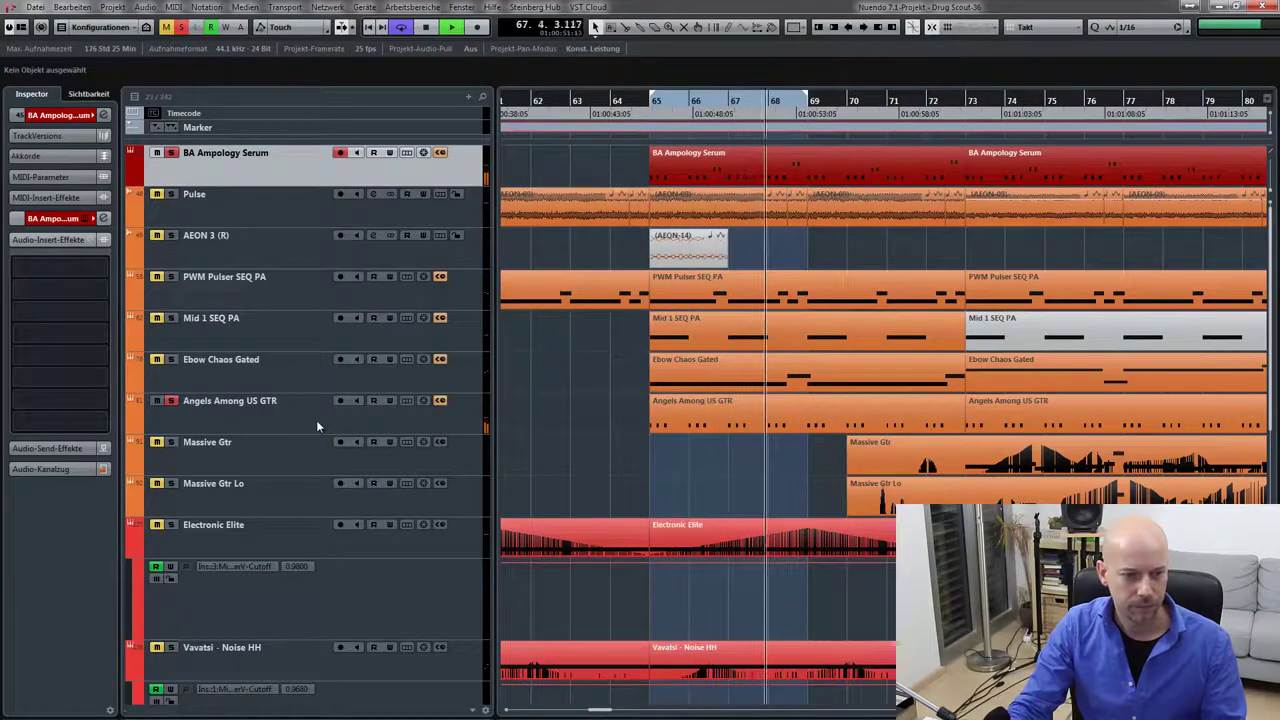
# - Clear all solos and play the loop from bar 65 with BA Ampology Serum in the full mix
pyautogui.click(180, 30)
pyautogui.press('space')
pyautogui.press('space')
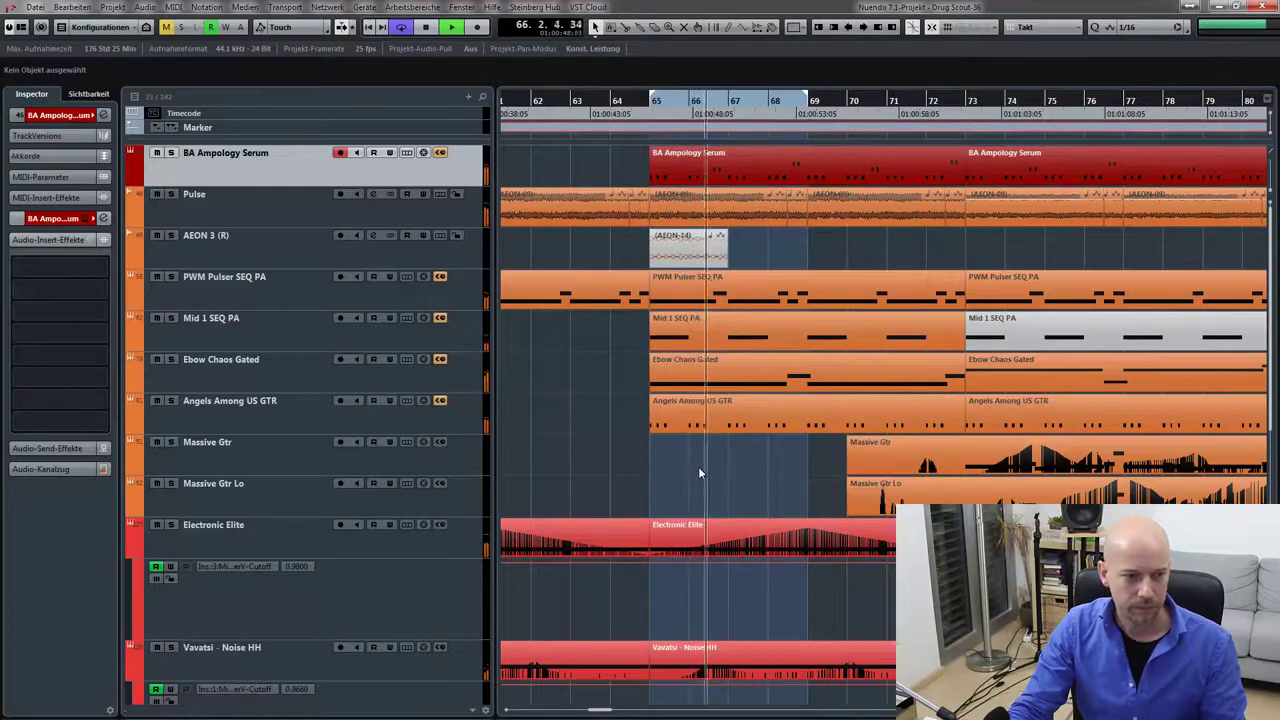
# - Select Mid 1 SEQ PA and play the loop with it soloed and in the full mix
pyautogui.click(324, 341)
pyautogui.press('space')
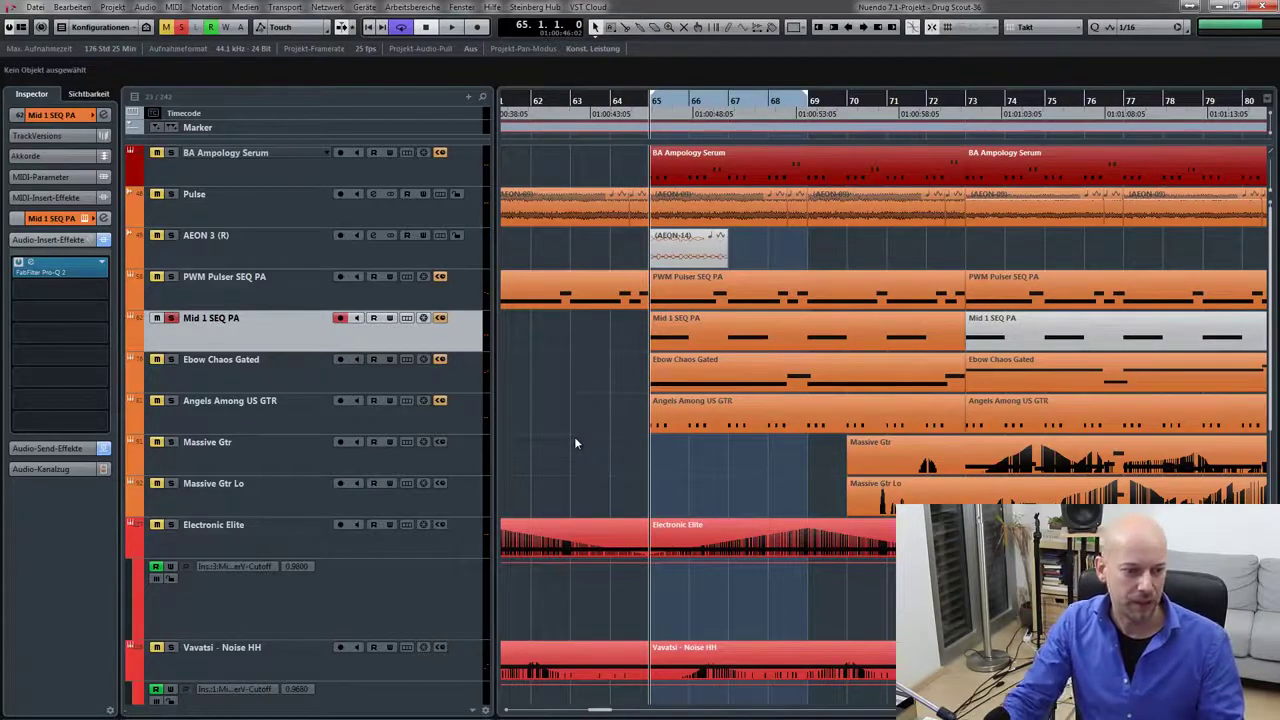
pyautogui.press('space')
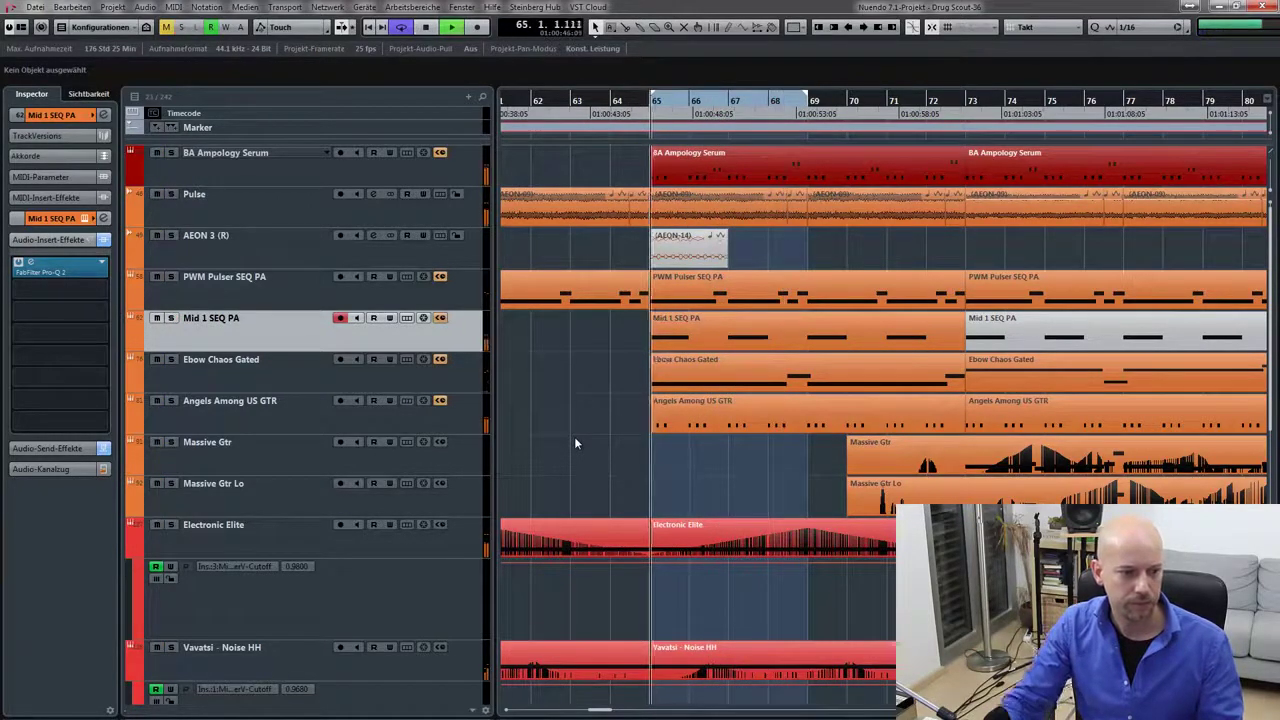
pyautogui.press('space')
# - Select Ebow Chaos Gated and audition it soloed and in the full mix
pyautogui.click(349, 374)
pyautogui.press('s')
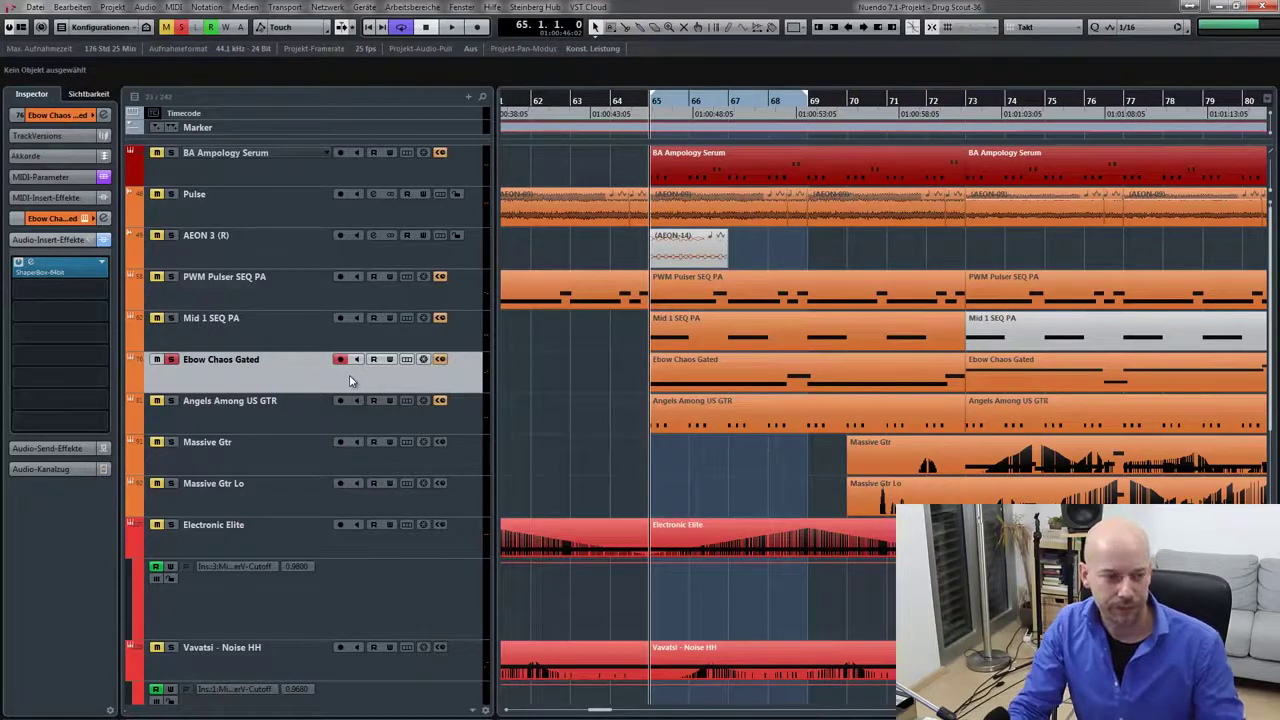
pyautogui.press('space')
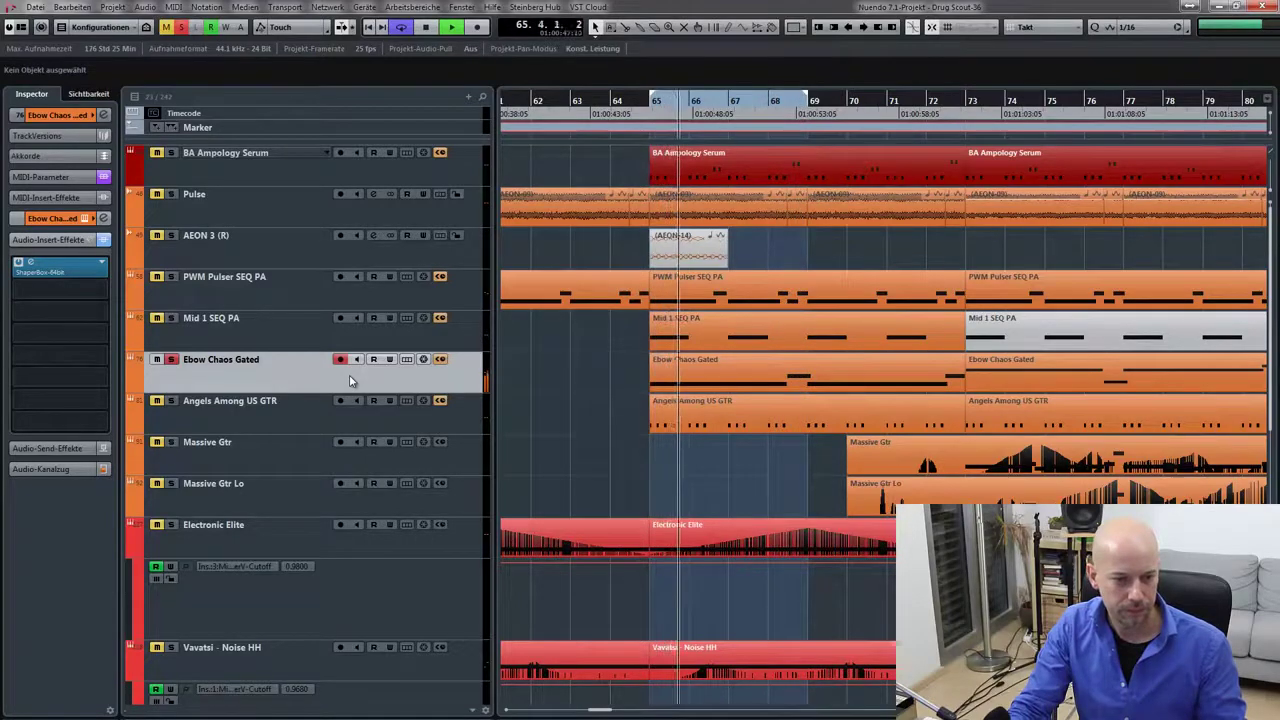
pyautogui.press('space')
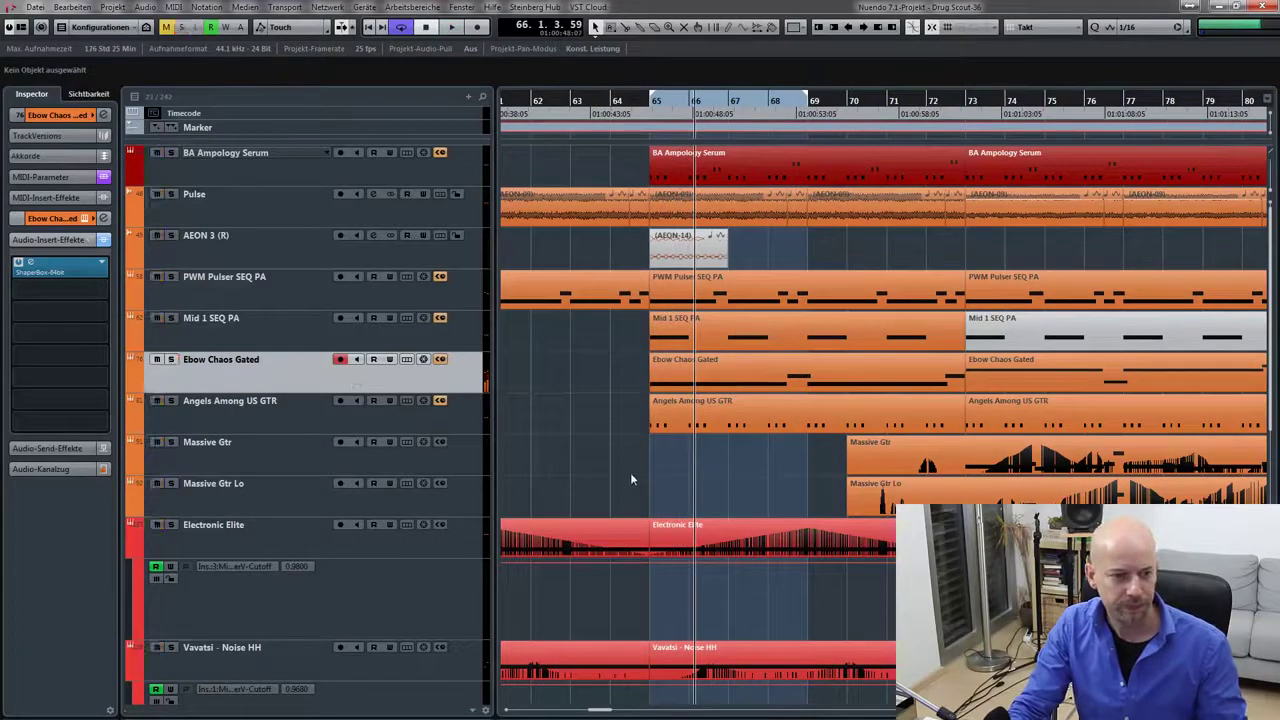
# - Audition the Buckets track's Bucket Hits instrument soloed, with its window moved clear of the track list, and unsolo it for full-mix playback
pyautogui.scroll(-5, 629, 475)
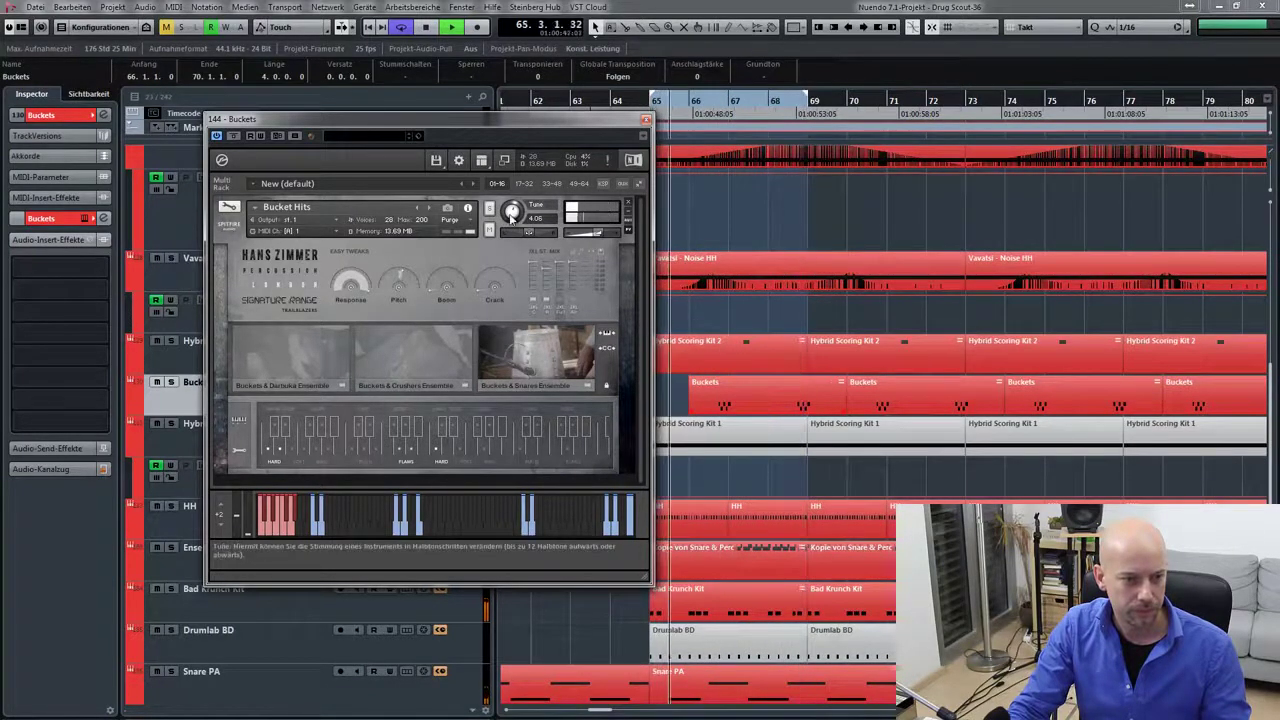
pyautogui.moveTo(530, 125); pyautogui.dragTo(774, 130)
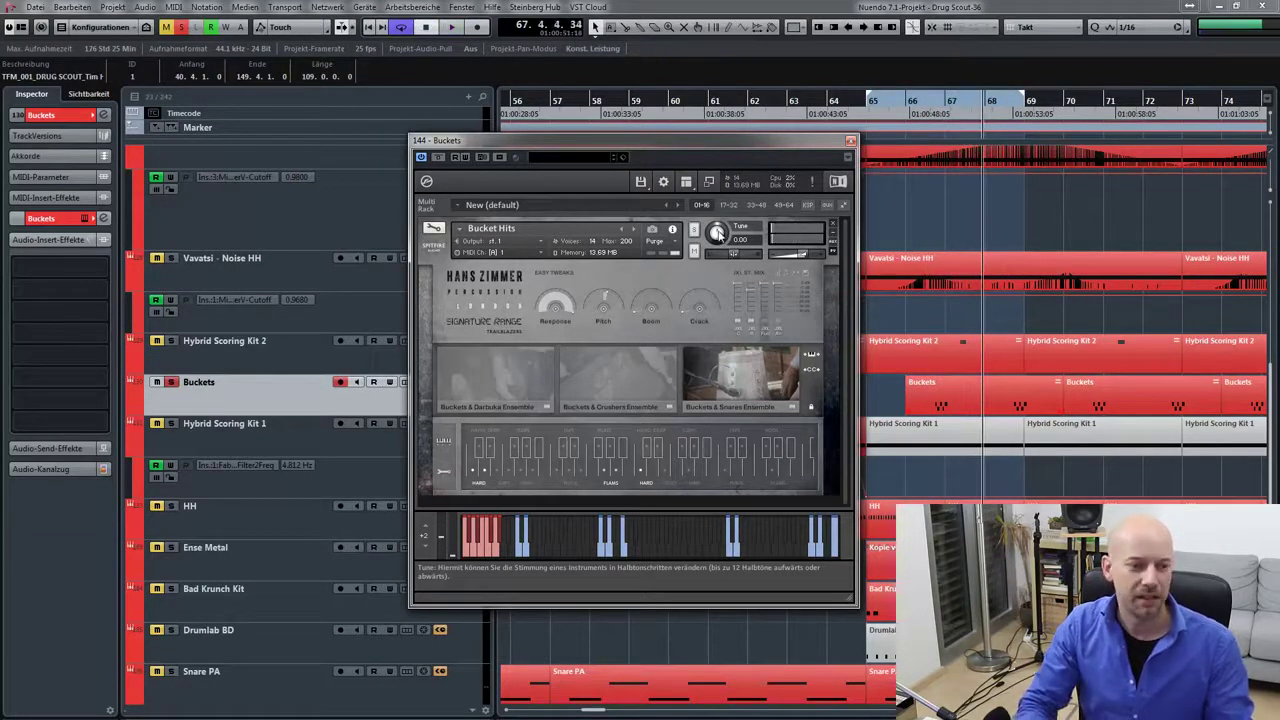
pyautogui.press('space')
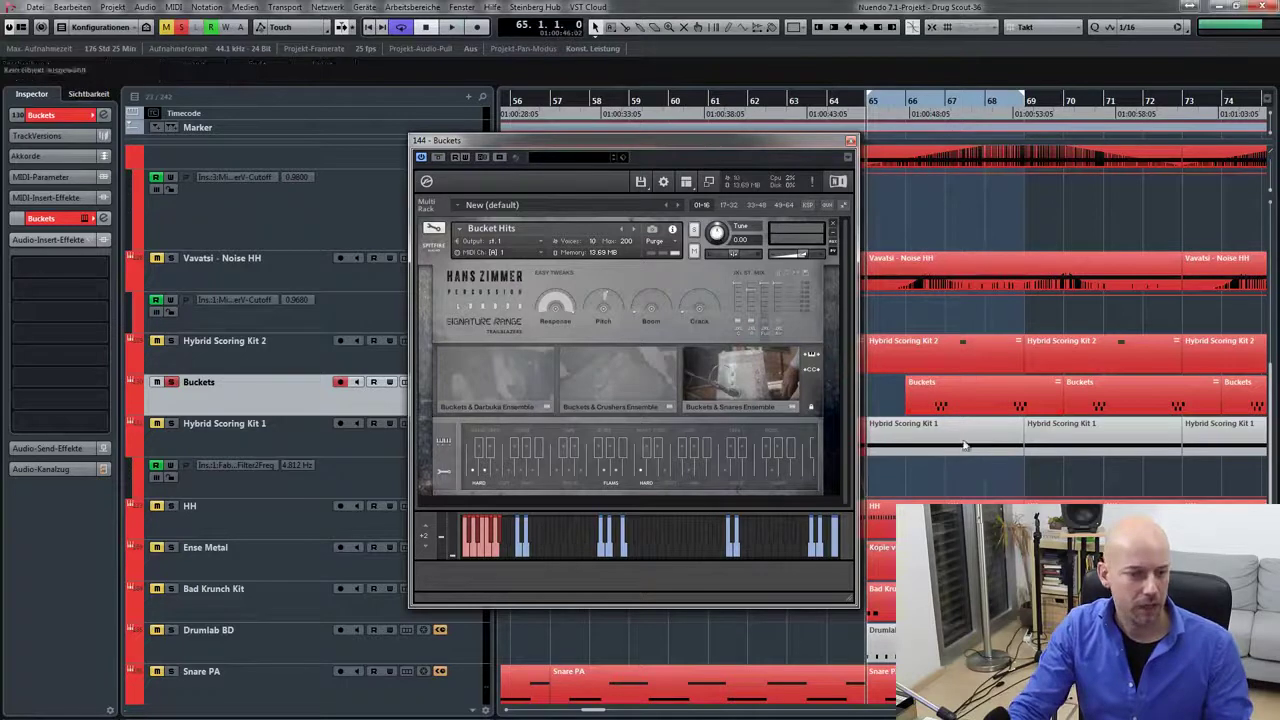
pyautogui.press('s')
pyautogui.press('space')
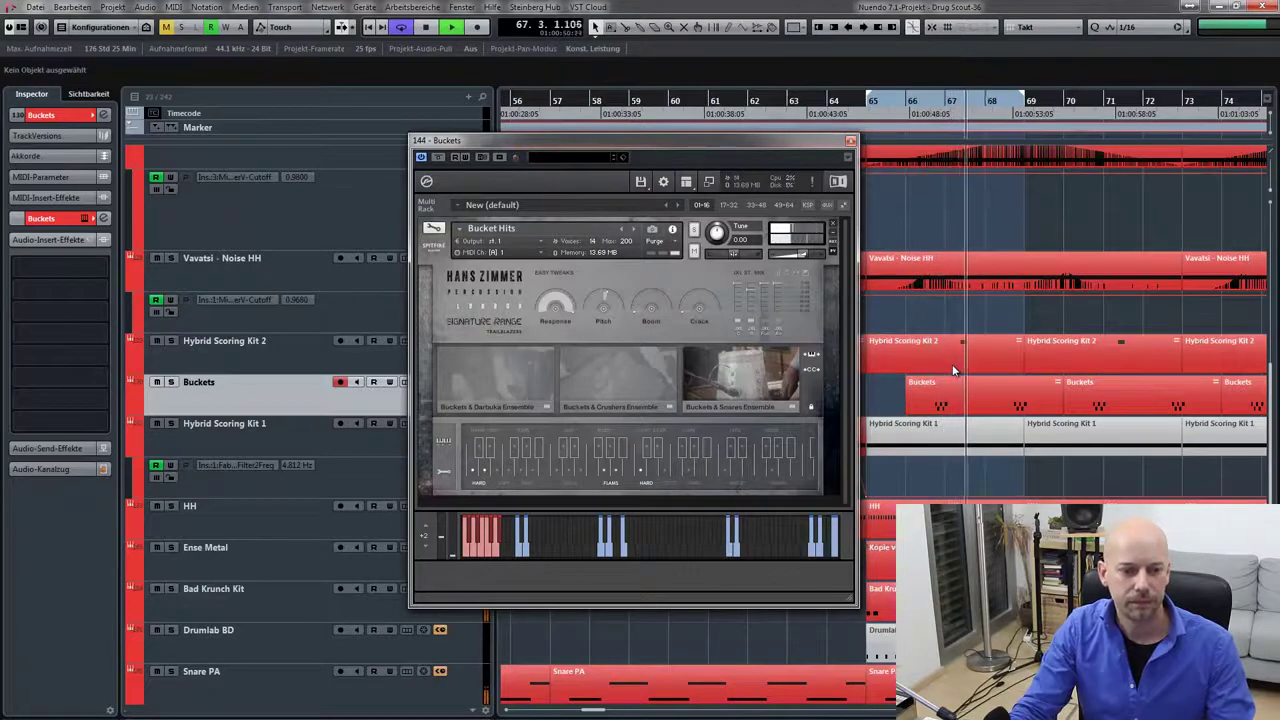
# - Compare Bucket Hits Tune settings of 4.00, 0.00, 6.00, 7.00 and 8.00 during full-mix playback
pyautogui.moveTo(716, 232); pyautogui.dragTo(720, 229)
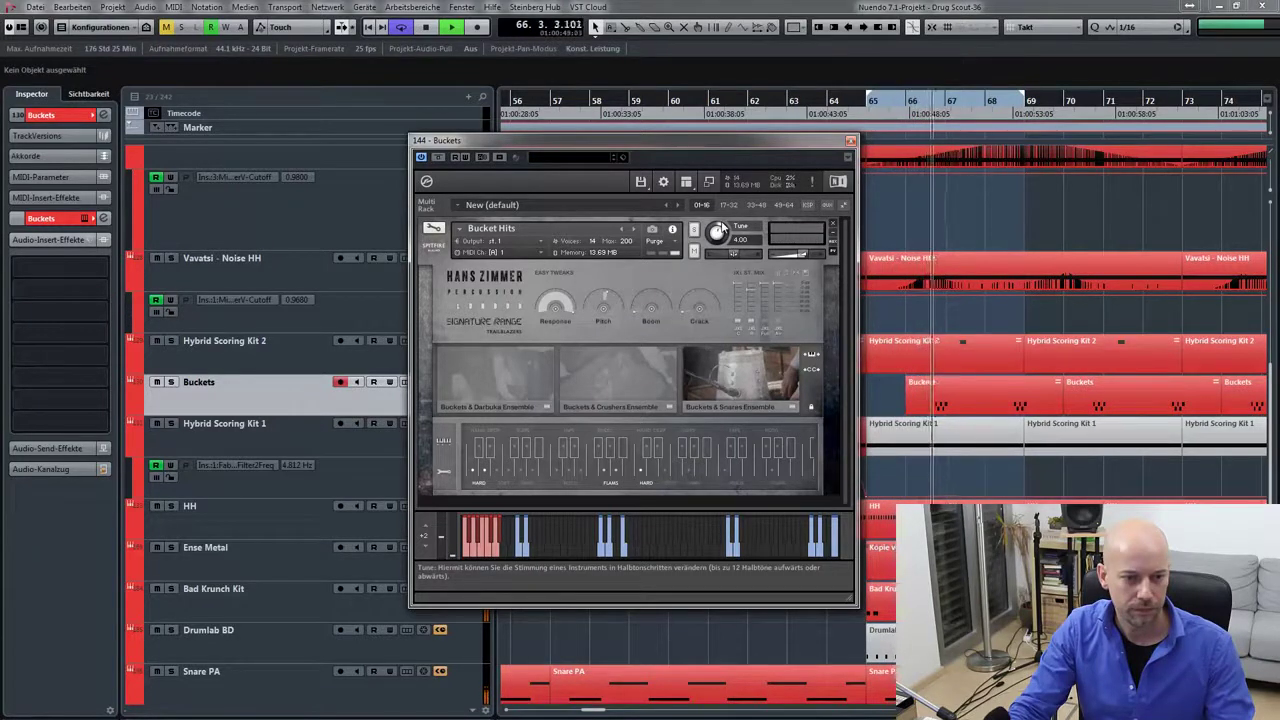
pyautogui.keyDown('ctrl'); pyautogui.click(718, 232); pyautogui.keyUp('ctrl')
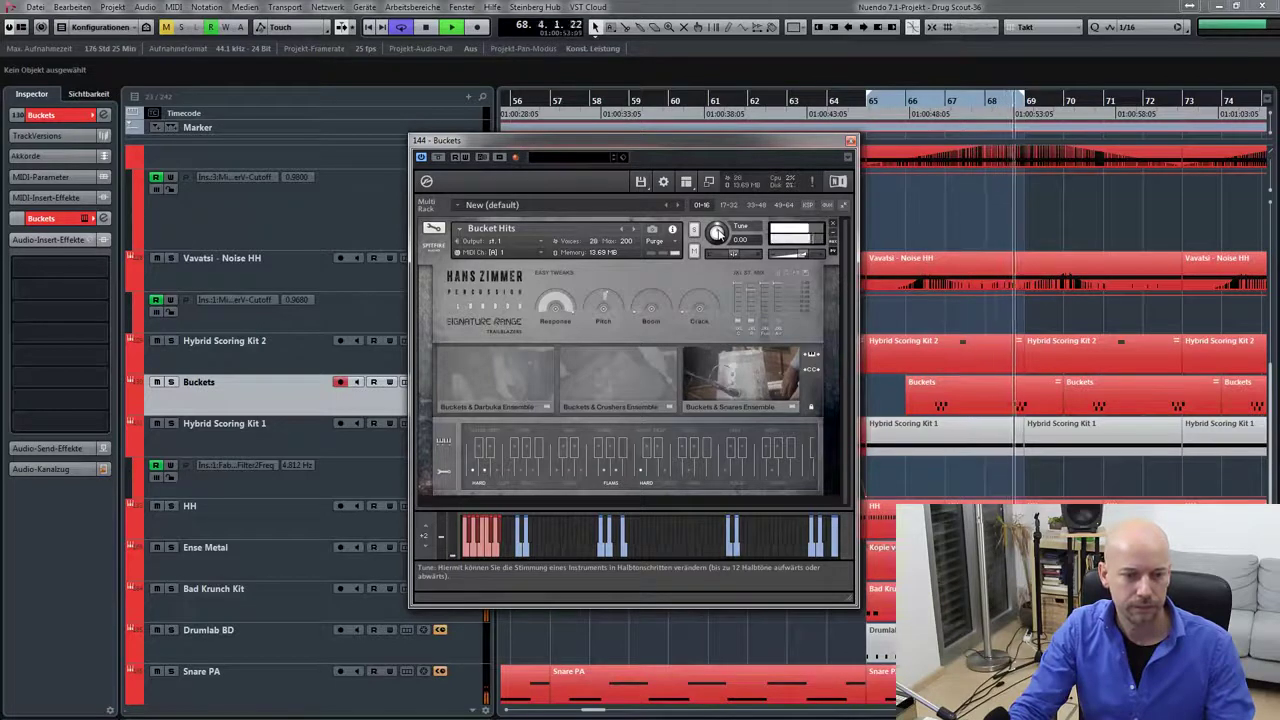
pyautogui.press('space')
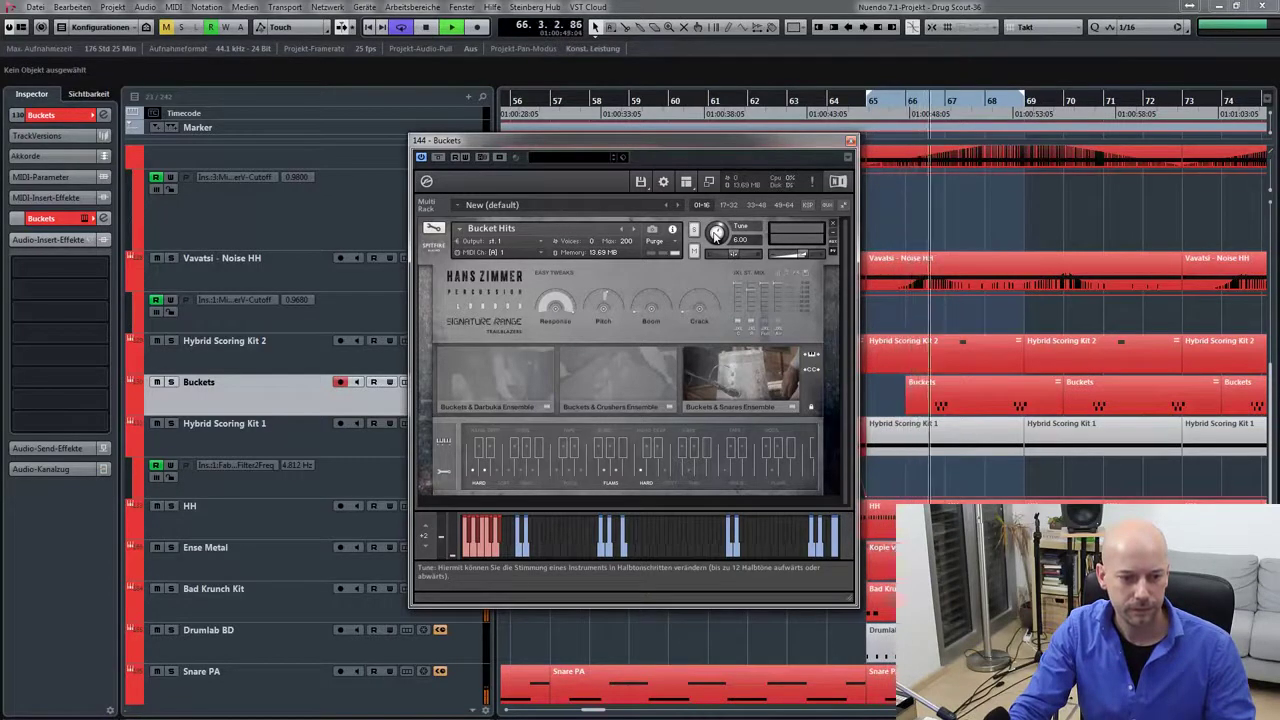
pyautogui.scroll(1, 716, 234)
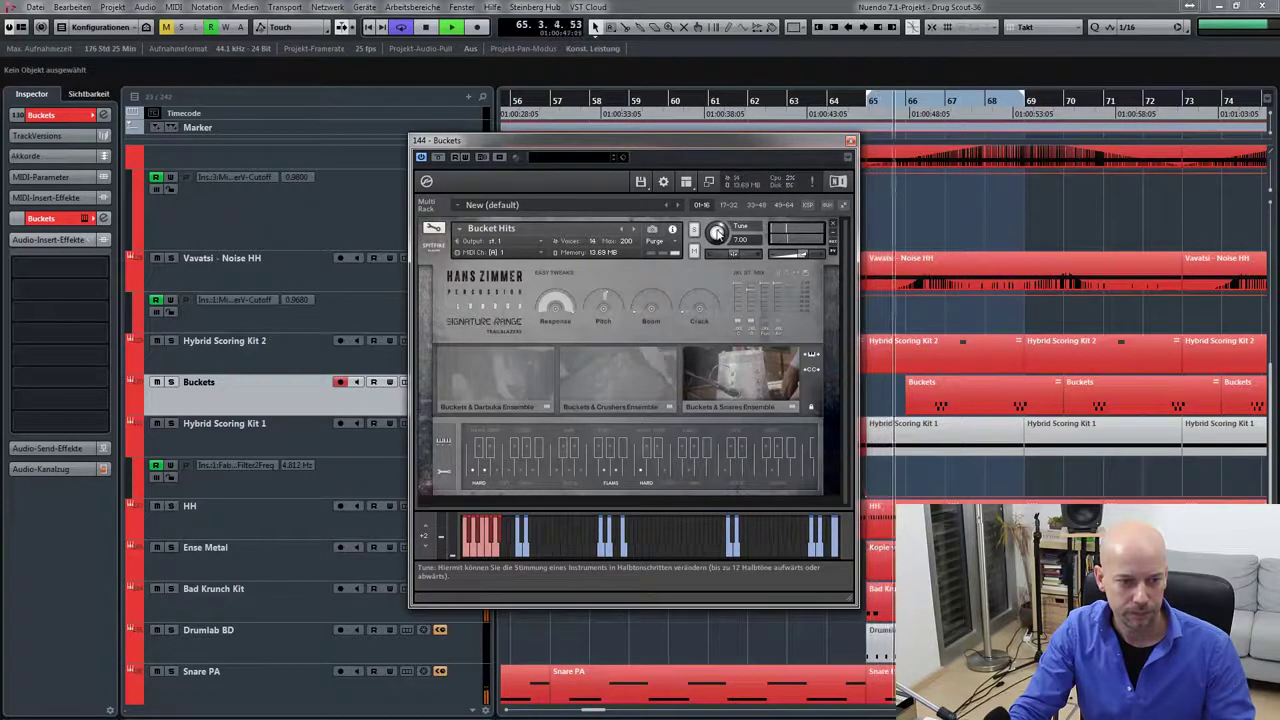
pyautogui.scroll(1, 716, 232)
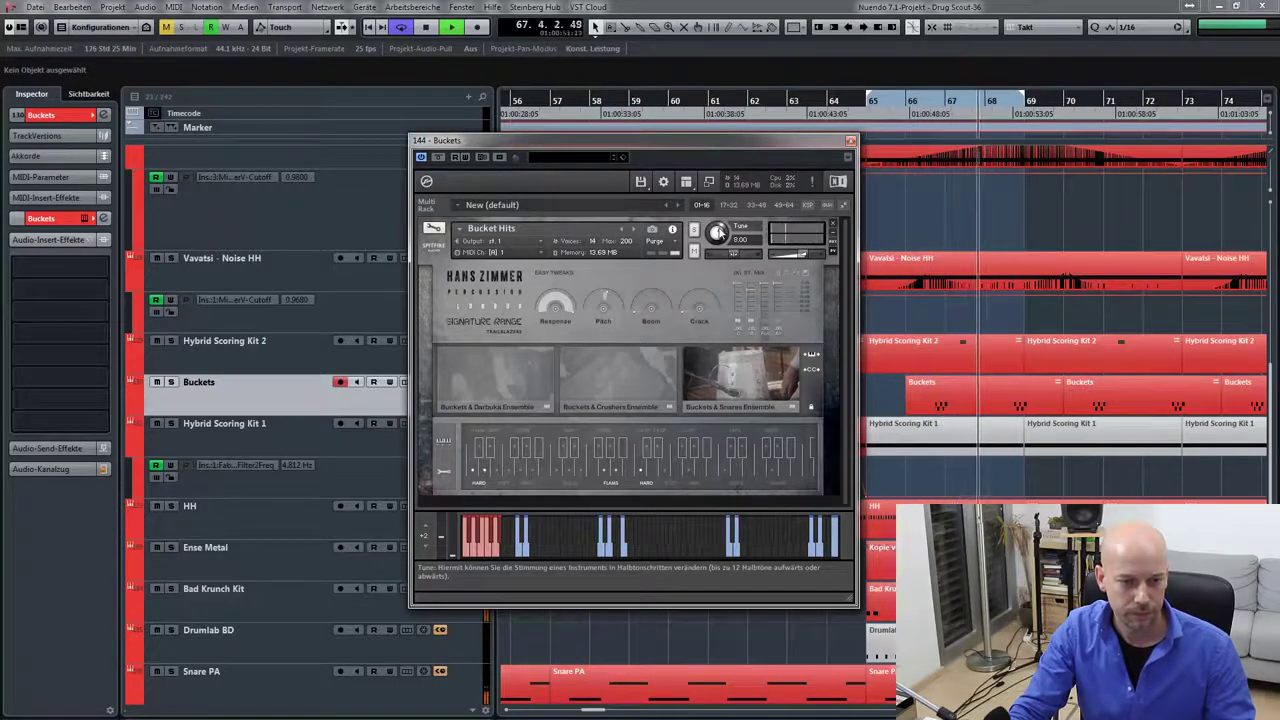
pyautogui.scroll(-1, 716, 232)
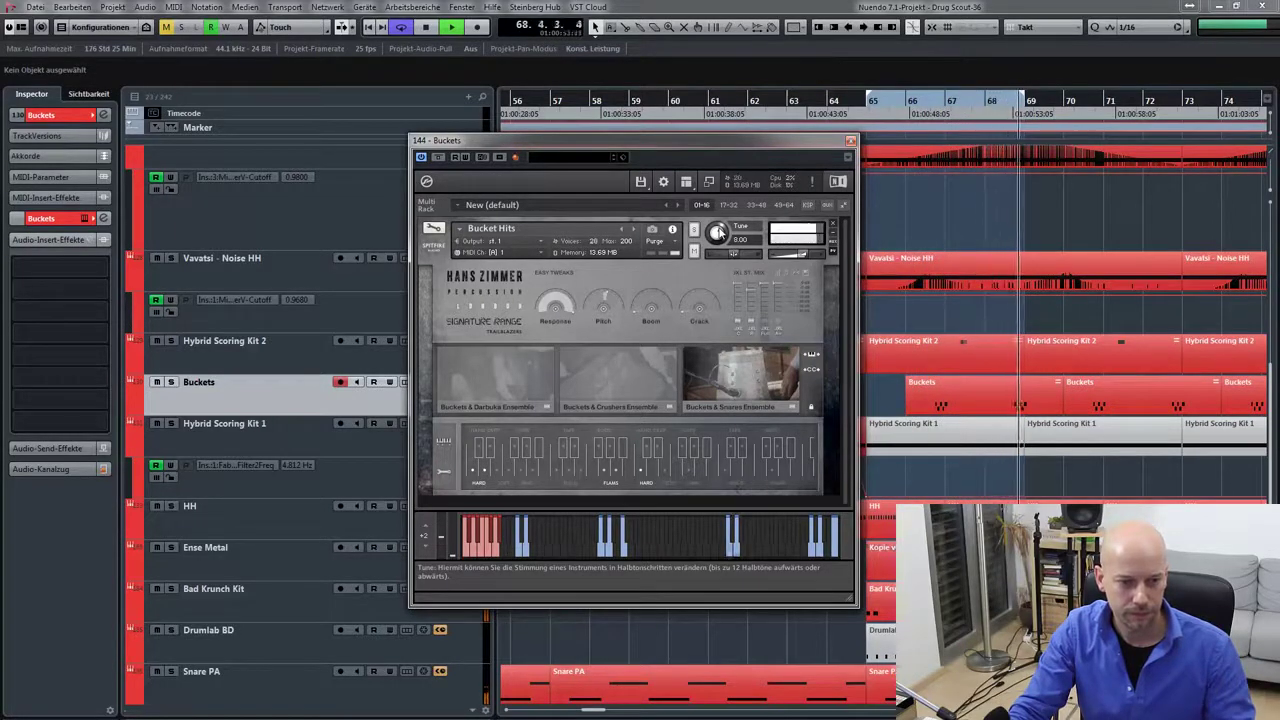
# - Play the arrangement section starting at bar 89 in the full mix
pyautogui.scroll(-3, 717, 233)
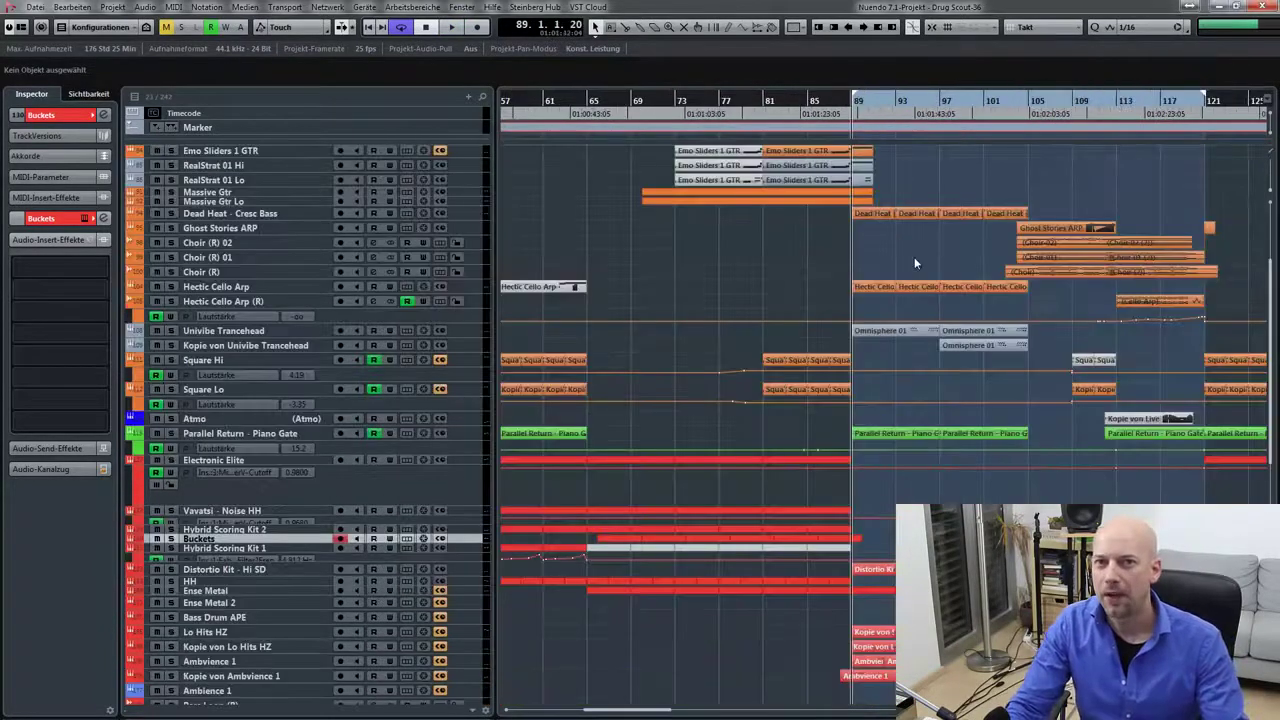
pyautogui.press('space')
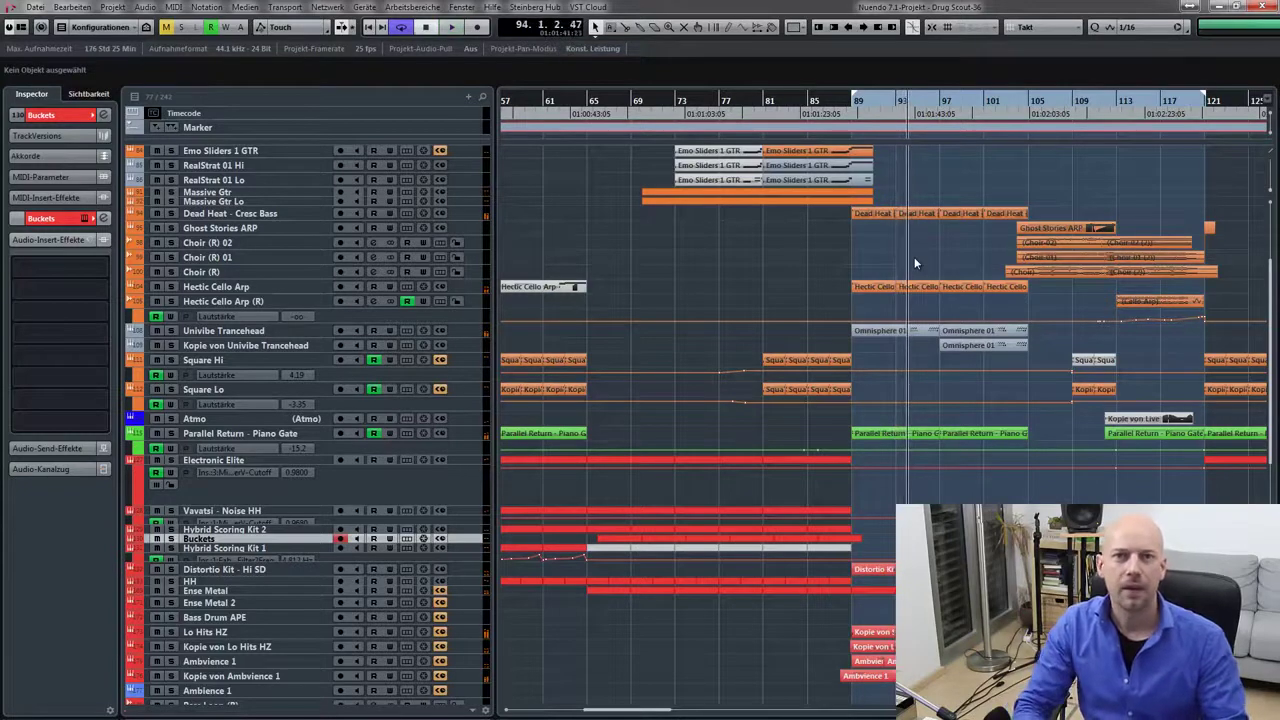
# - Audition the percussion tracks from Bass Drum APE through Snare PA (R) soloed from bar 89, and clear all solos
pyautogui.press('space')
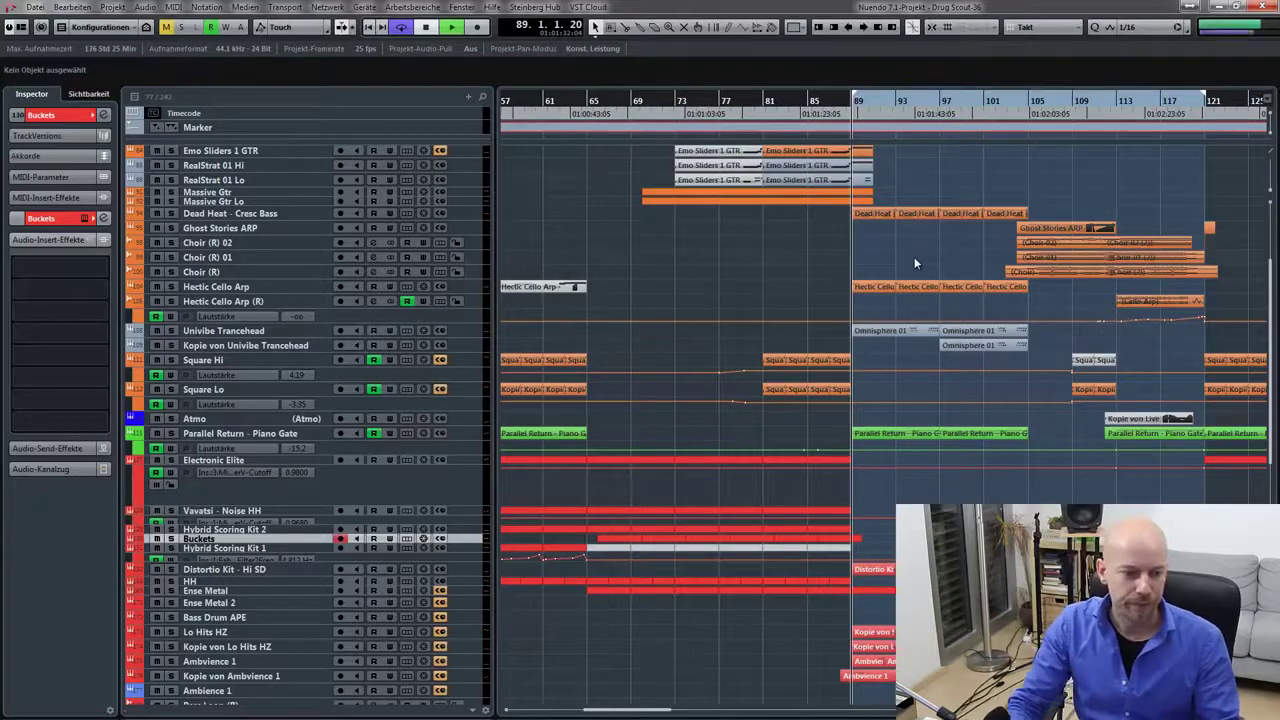
pyautogui.press('space')
pyautogui.scroll(-6, 914, 257)
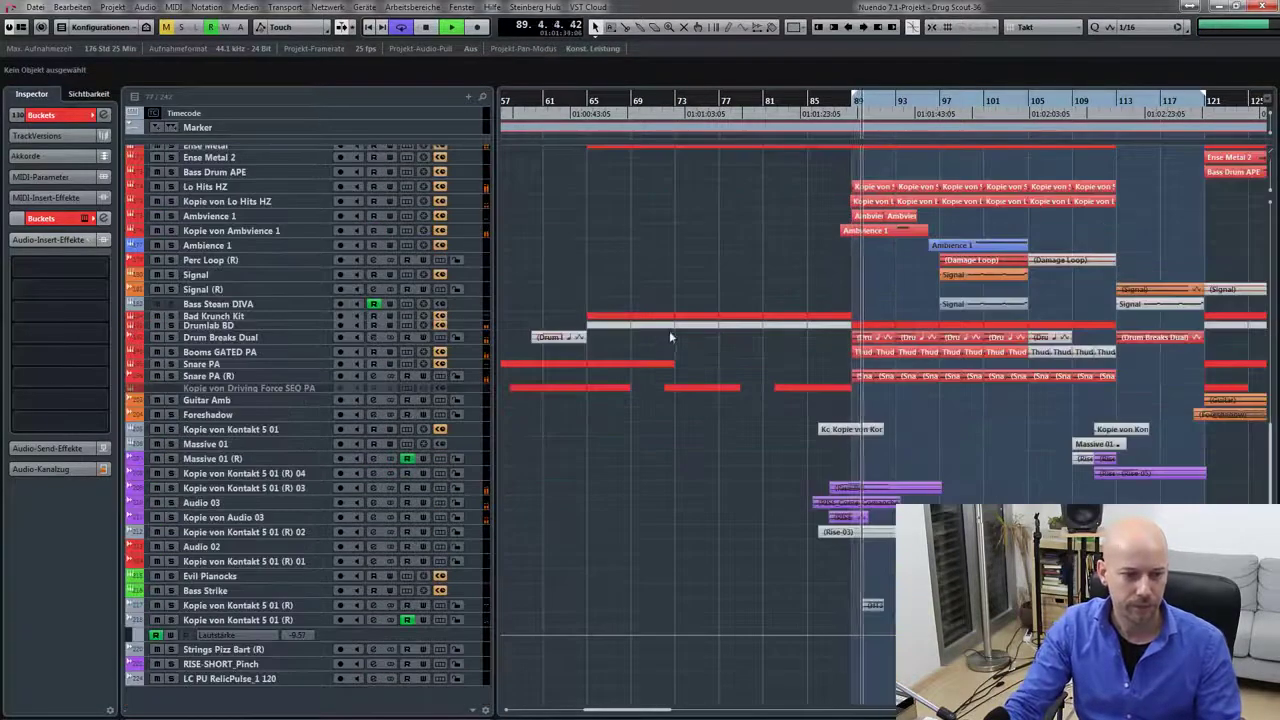
pyautogui.click(283, 171)
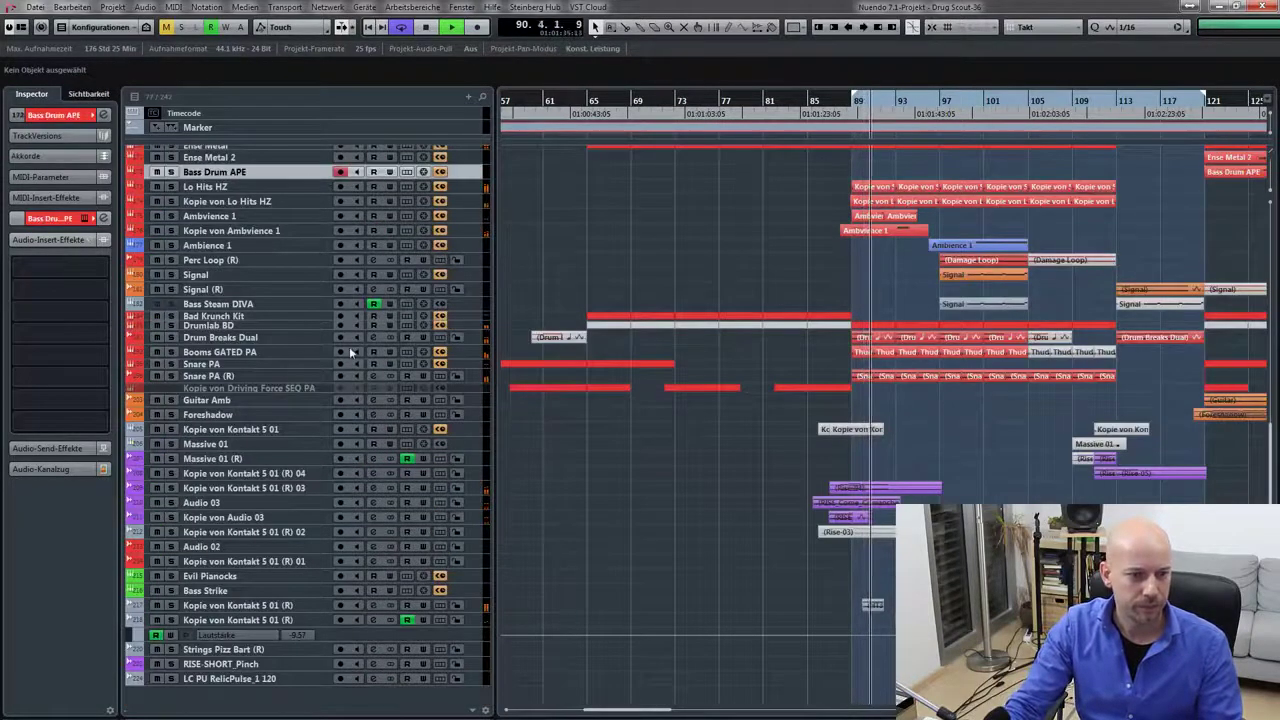
pyautogui.keyDown('shift'); pyautogui.click(295, 377); pyautogui.keyUp('shift')
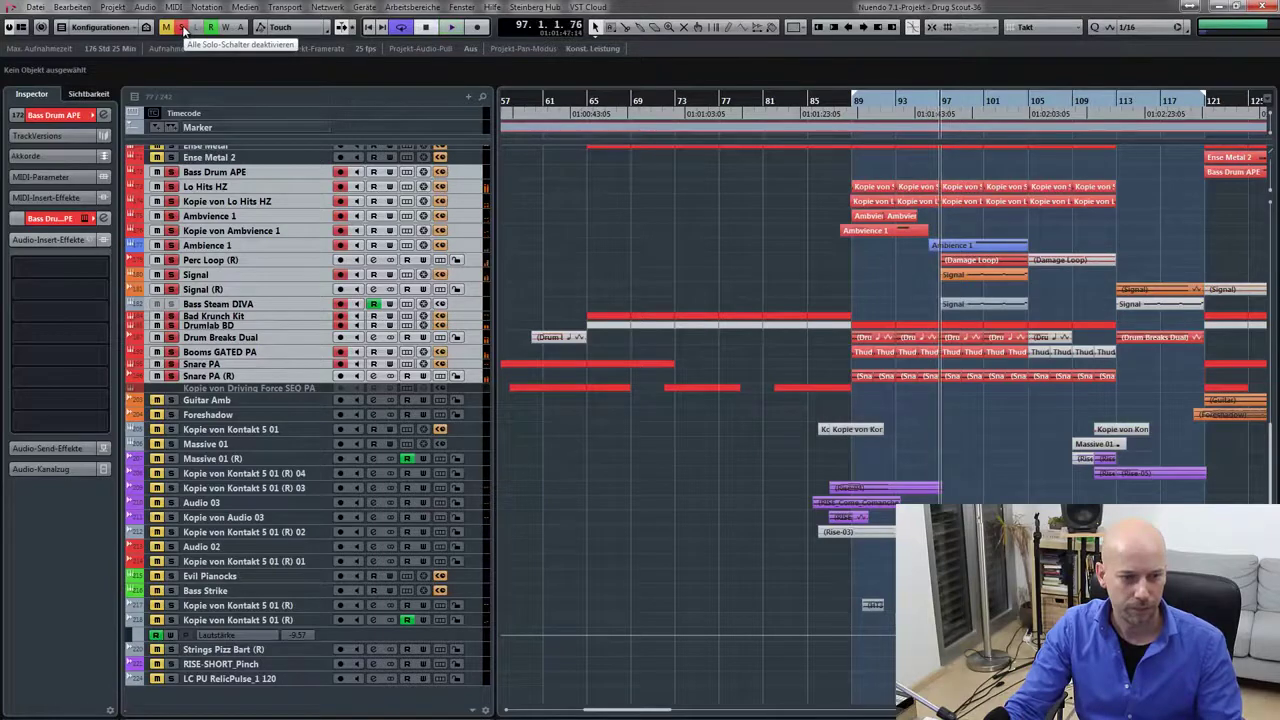
pyautogui.click(184, 32)
# - Audition Lo Hits HZ soloed and together with Drumlab BD, and close the Drum Lab instrument window
pyautogui.click(876, 193)
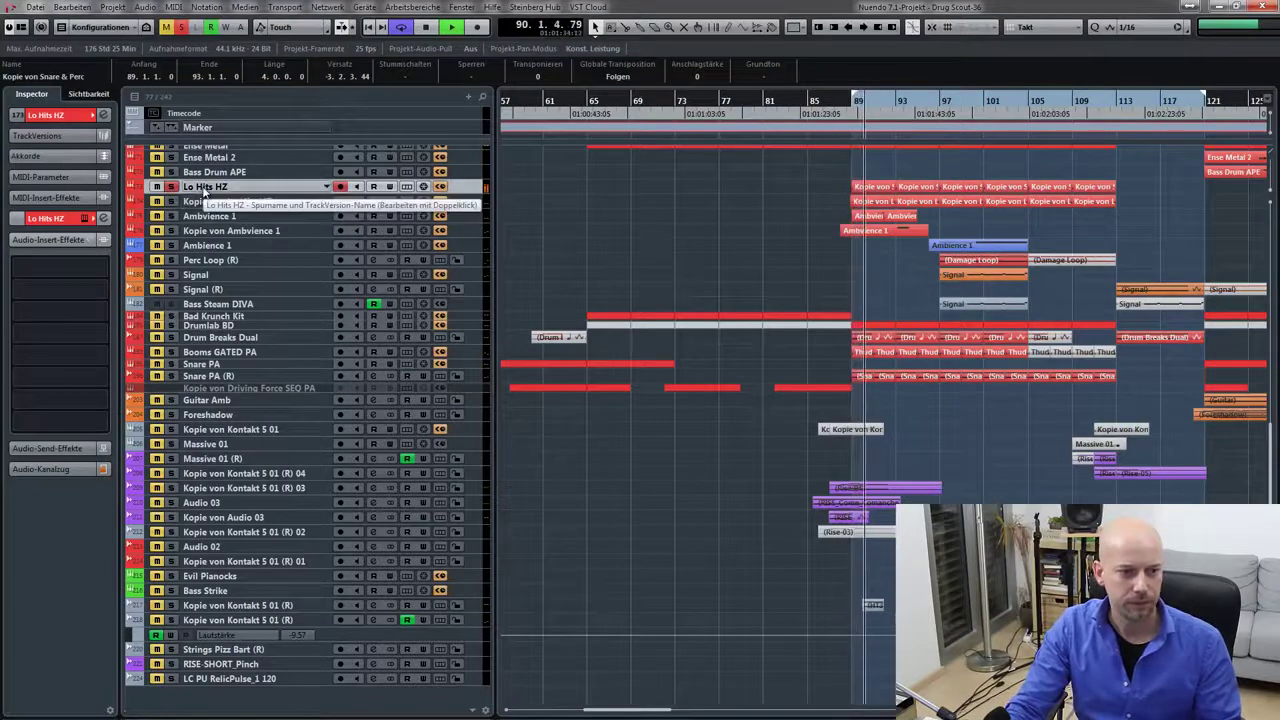
pyautogui.press('space')
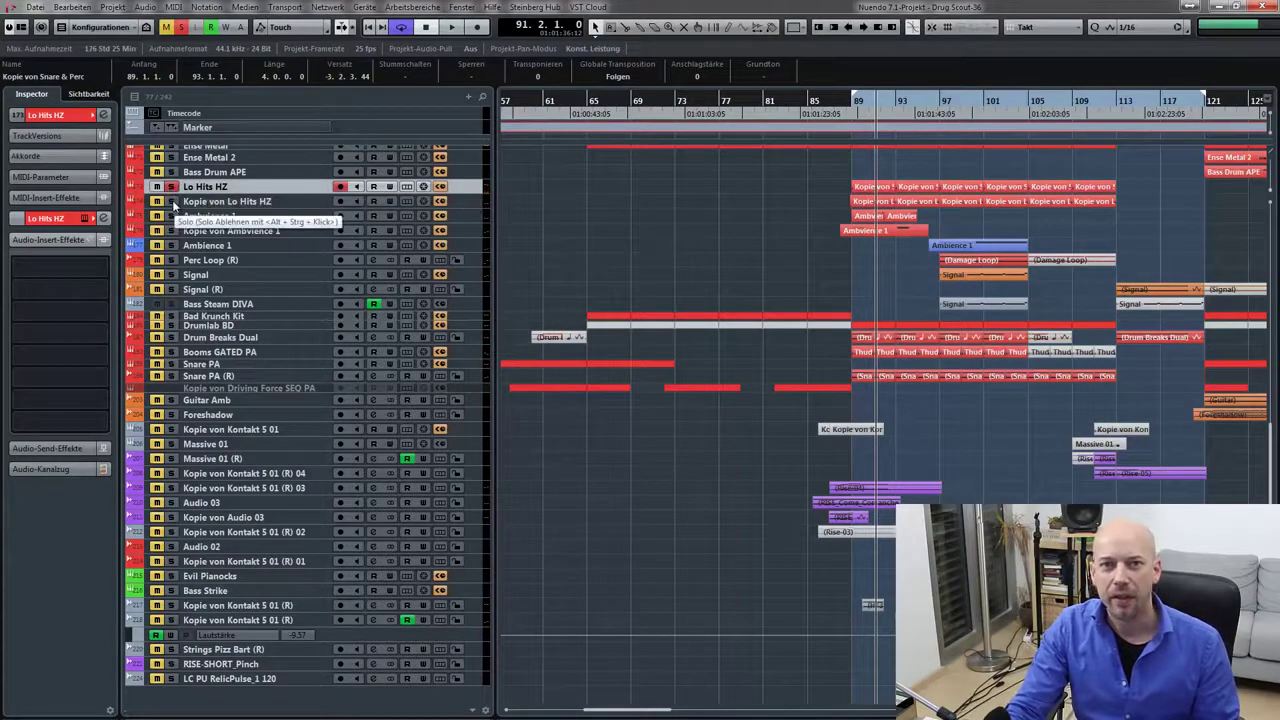
pyautogui.click(196, 206)
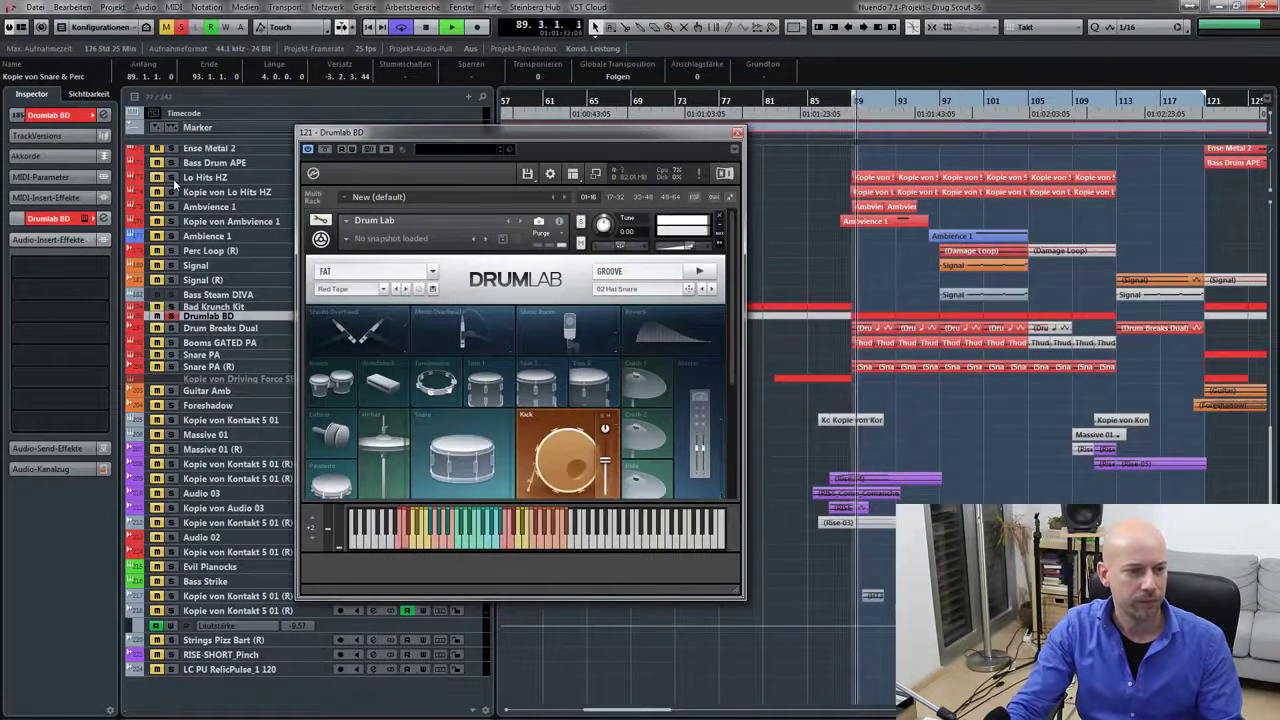
pyautogui.click(171, 177)
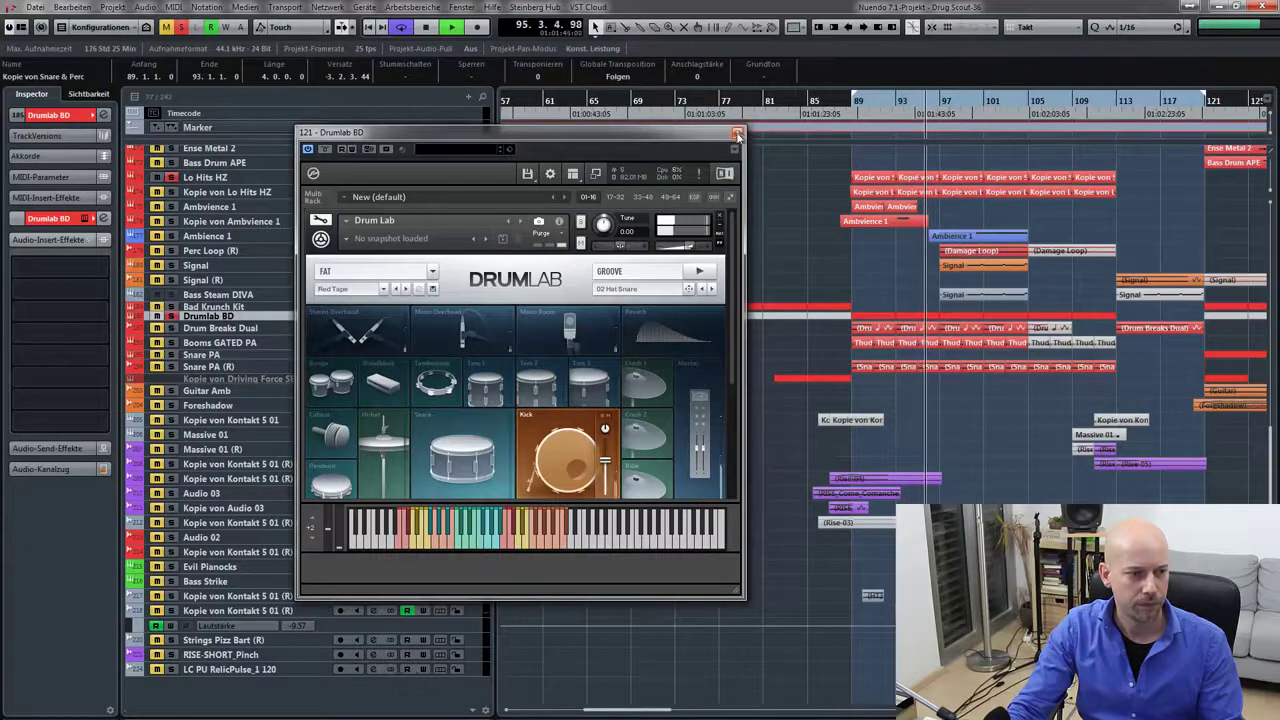
pyautogui.click(738, 133)
pyautogui.press('space')
# - Audition Snare PA (R) soloed from bar 89, and unsolo it for full-mix playback
pyautogui.click(269, 367)
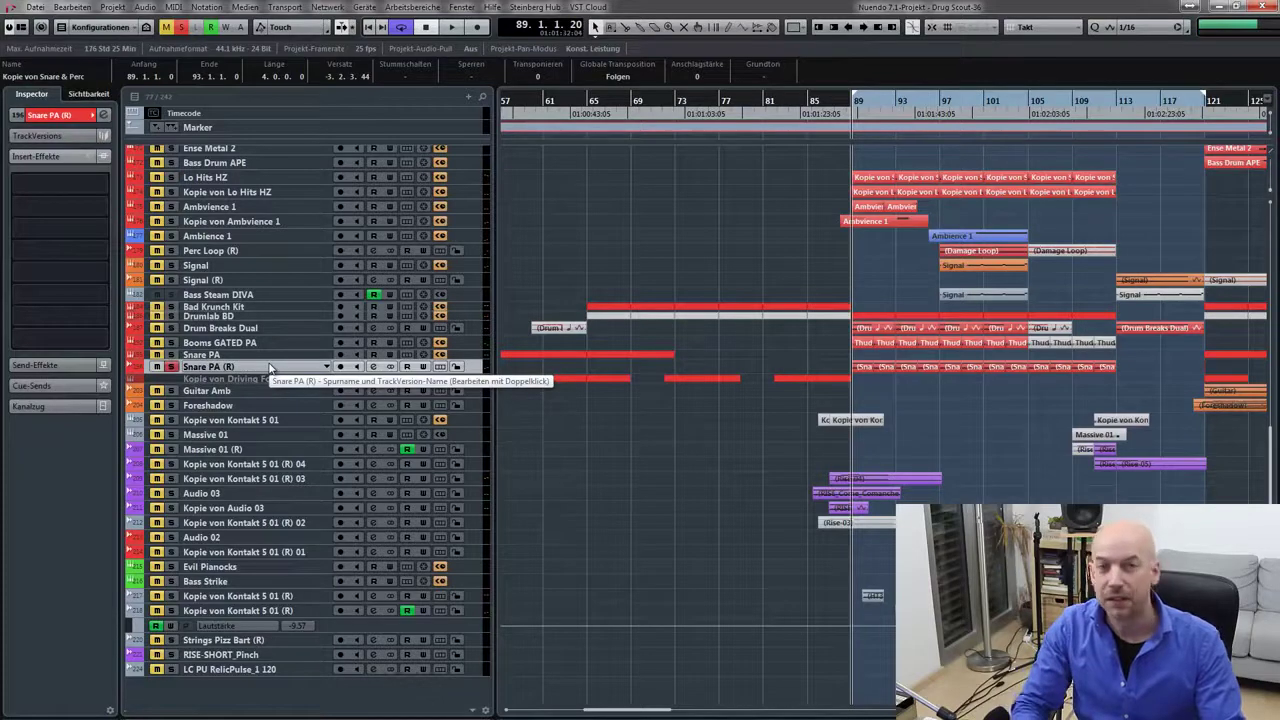
pyautogui.press('space')
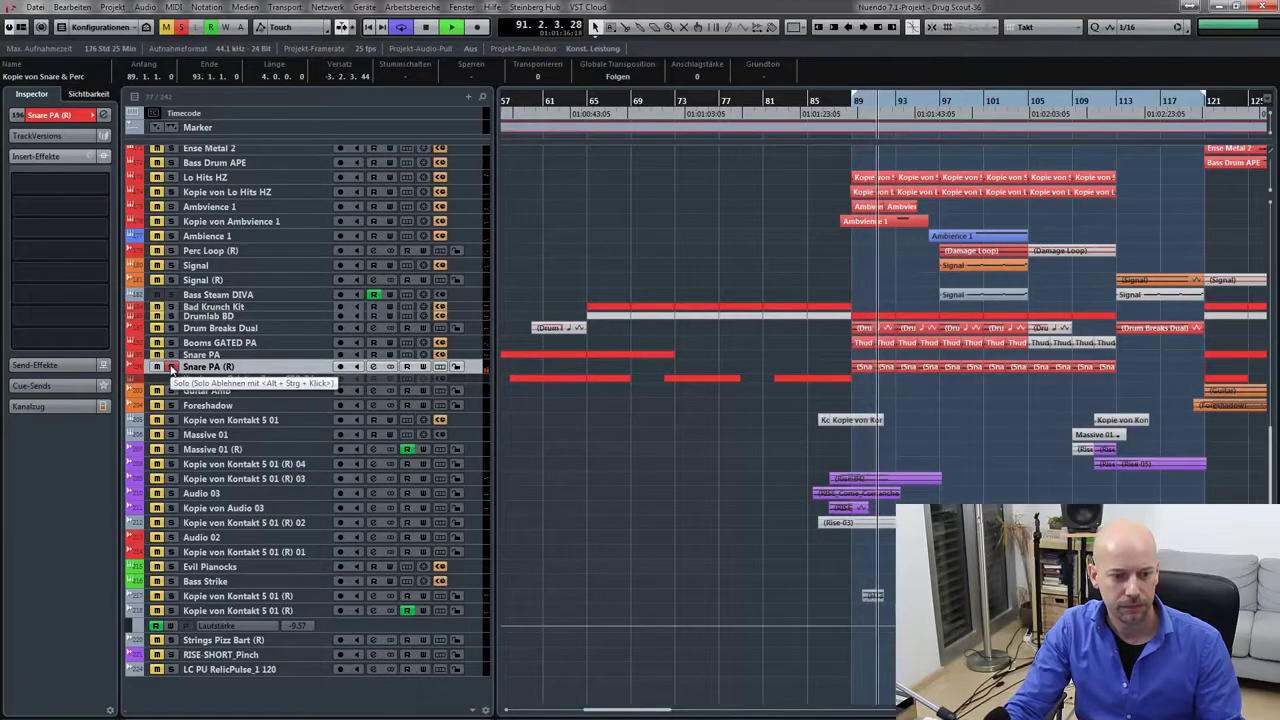
pyautogui.press('space')
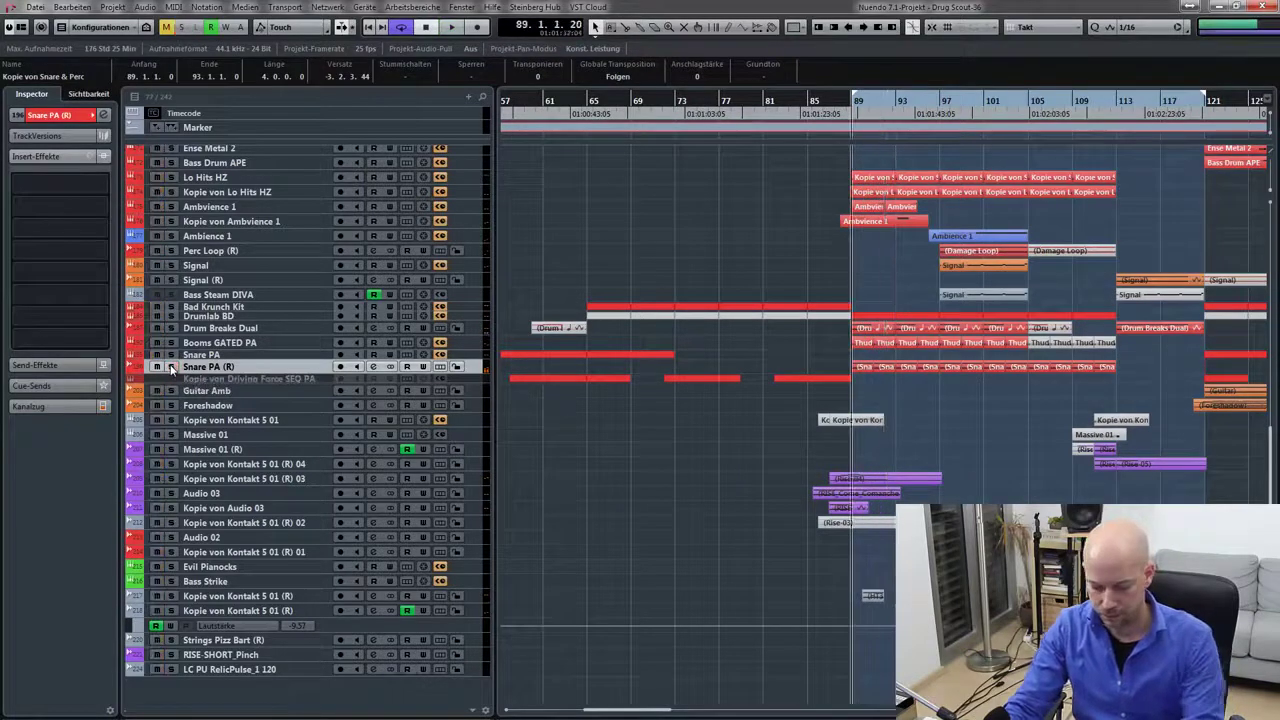
pyautogui.press('space')
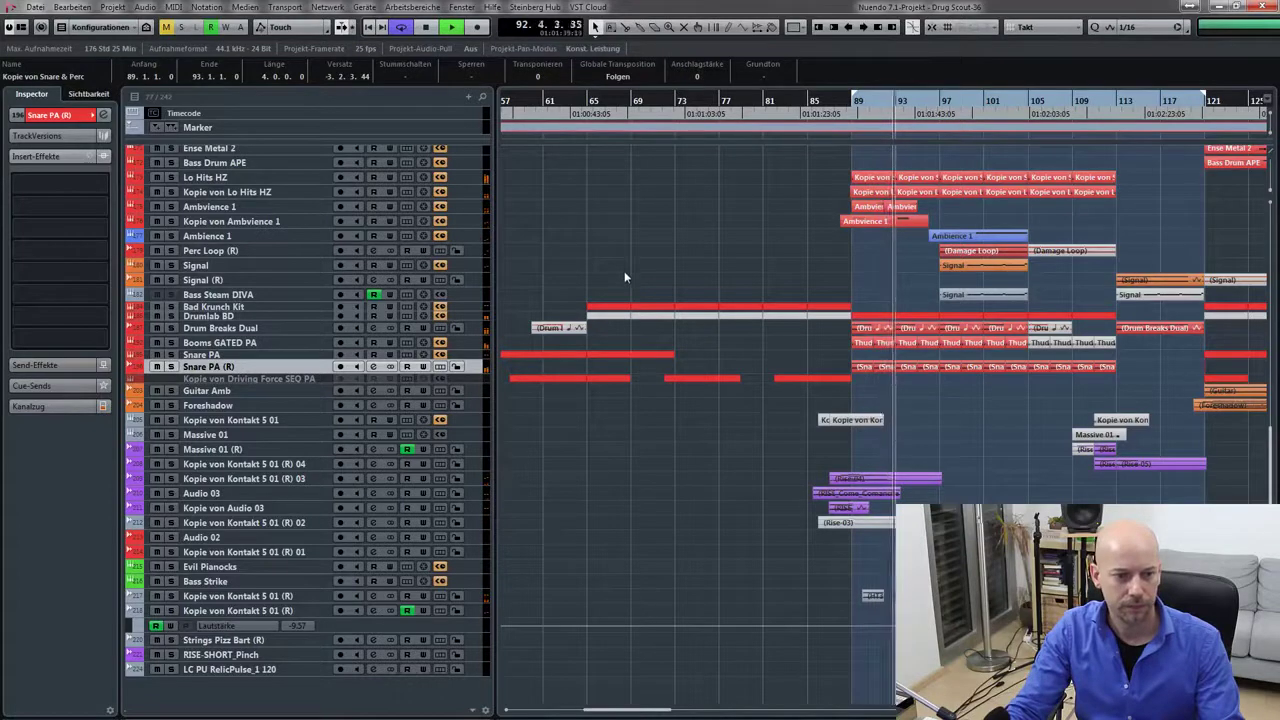
pyautogui.press('space')
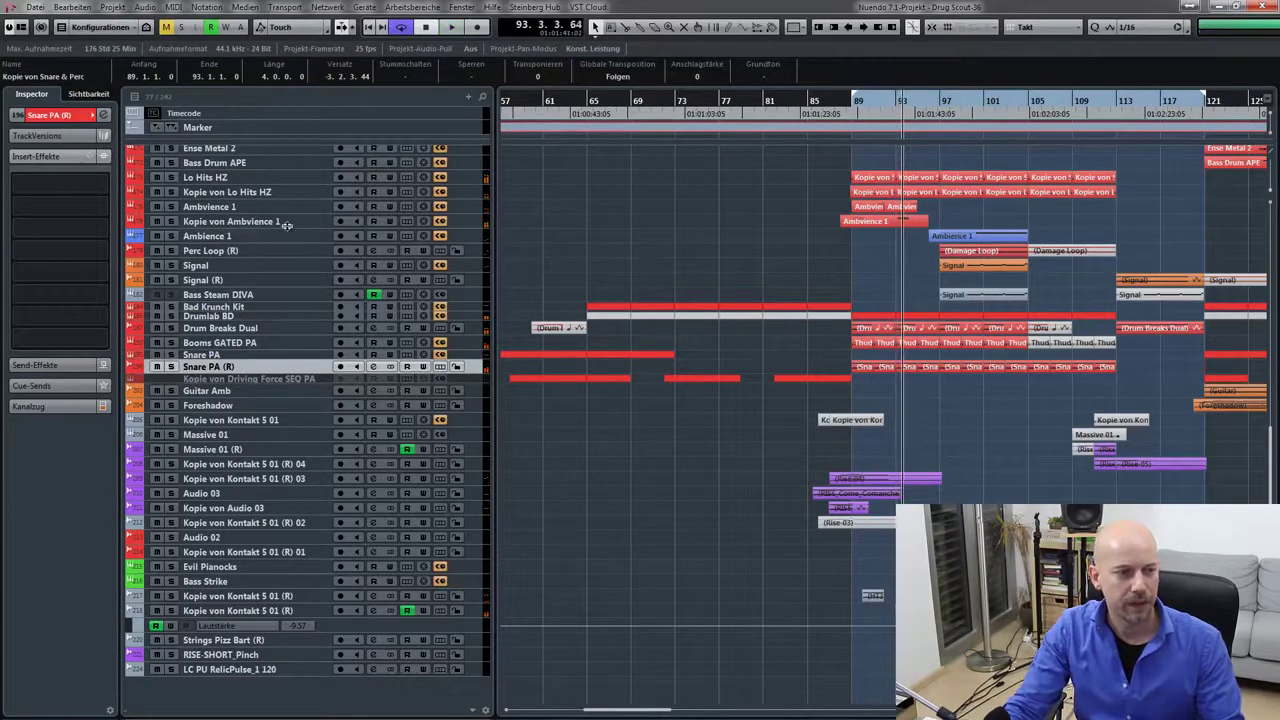
# - Audition Kopie von Ambvience 1 and Ambience 1 soloed around bars 89 and 97, and compare with the full mix
pyautogui.click(300, 222)
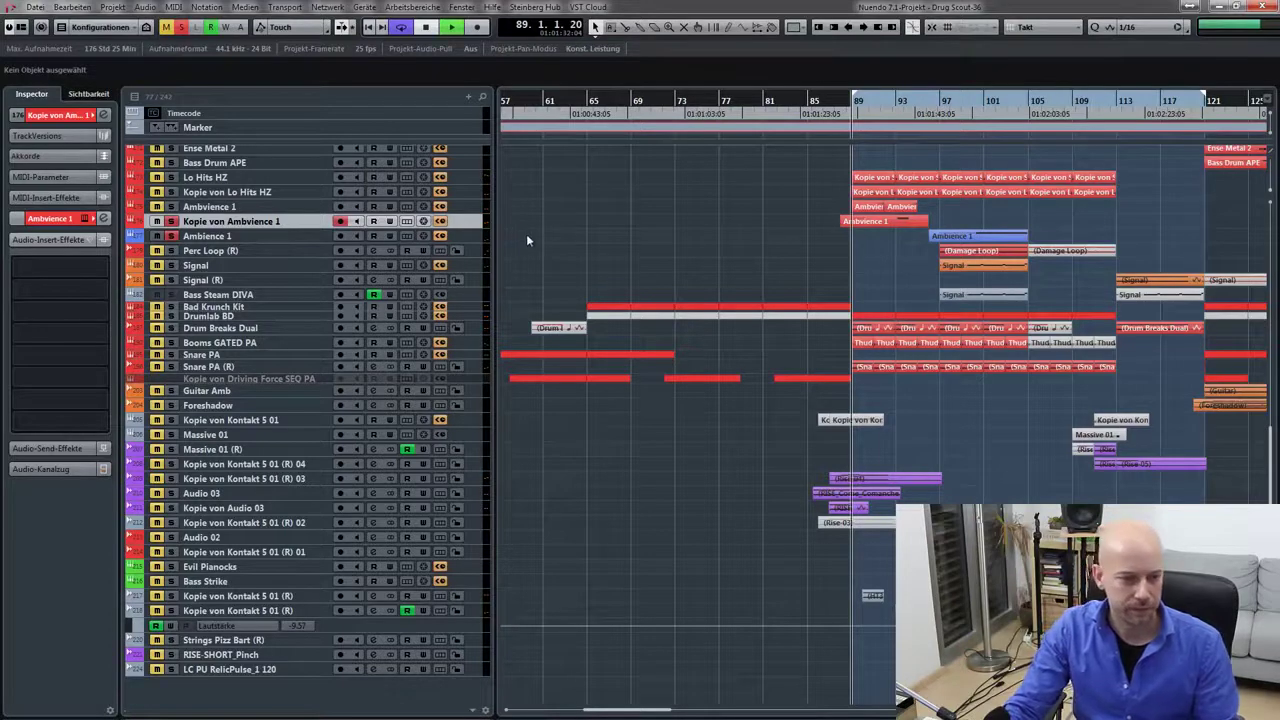
pyautogui.press('space')
pyautogui.click(944, 106)
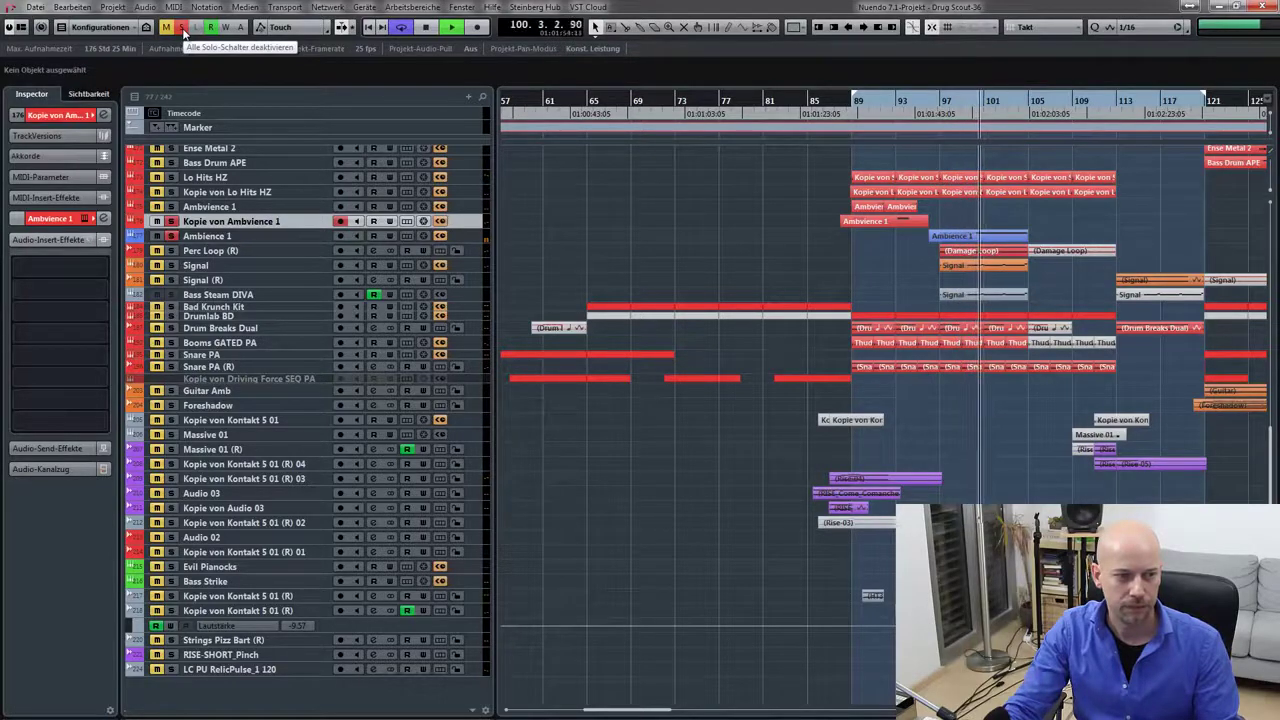
pyautogui.press('space')
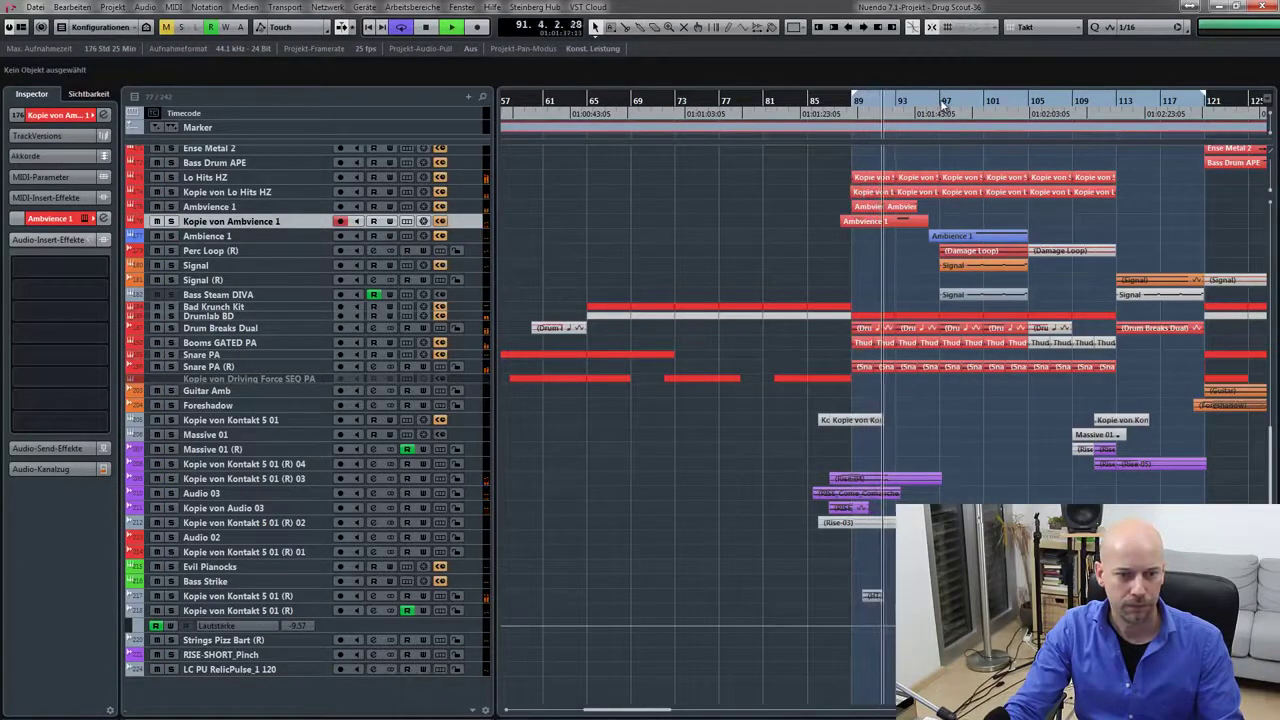
pyautogui.press('space')
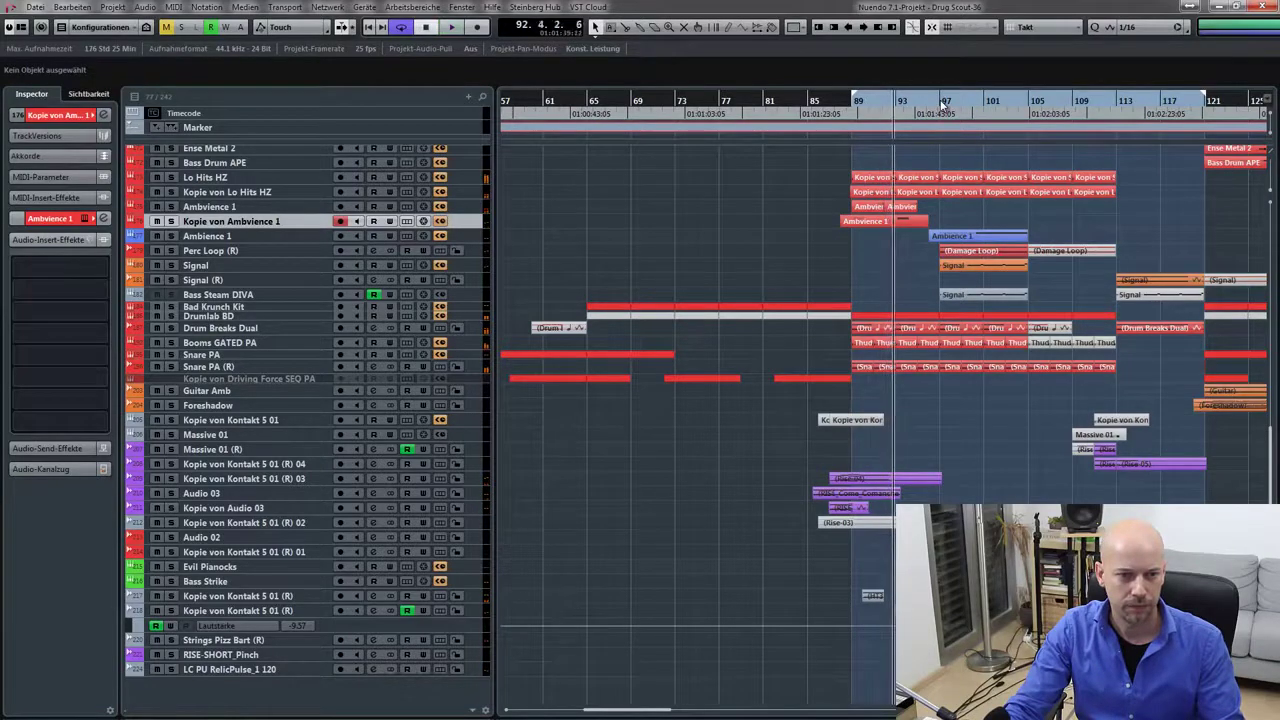
# - Play the full mix from bar 97 and adjust the Ambience 1 track's channel volume
pyautogui.click(943, 107)
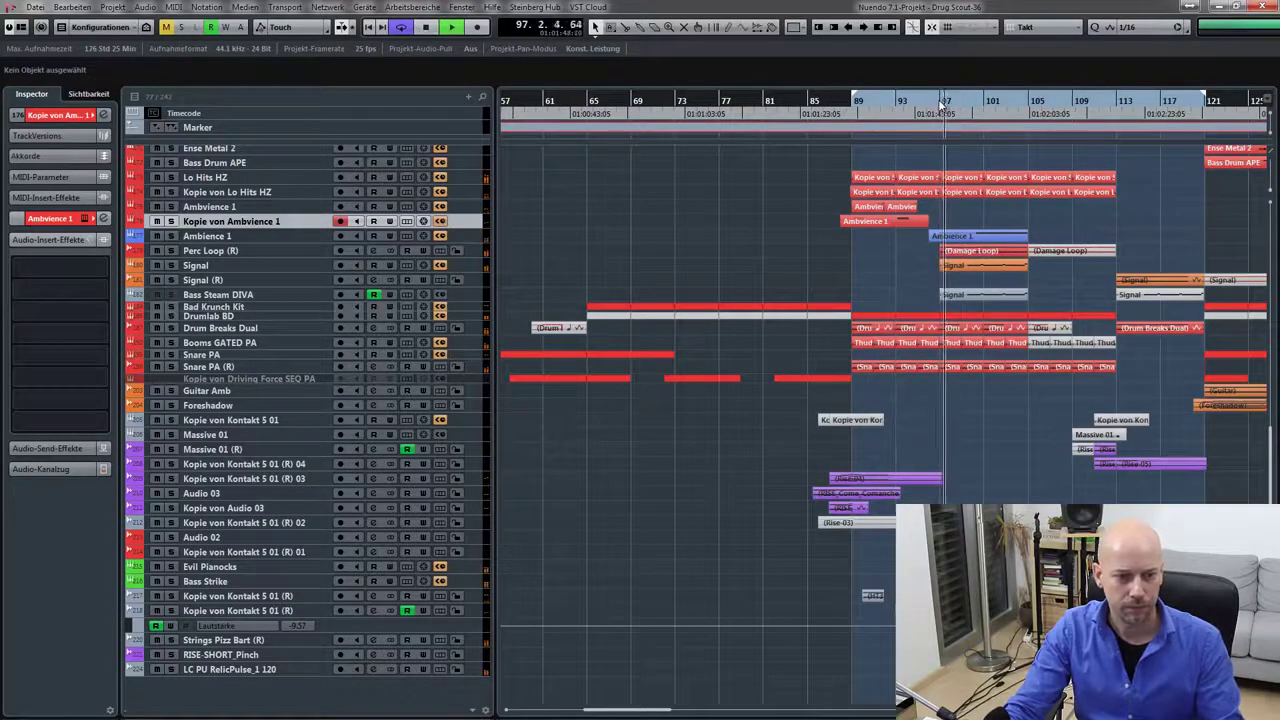
pyautogui.click(43, 469)
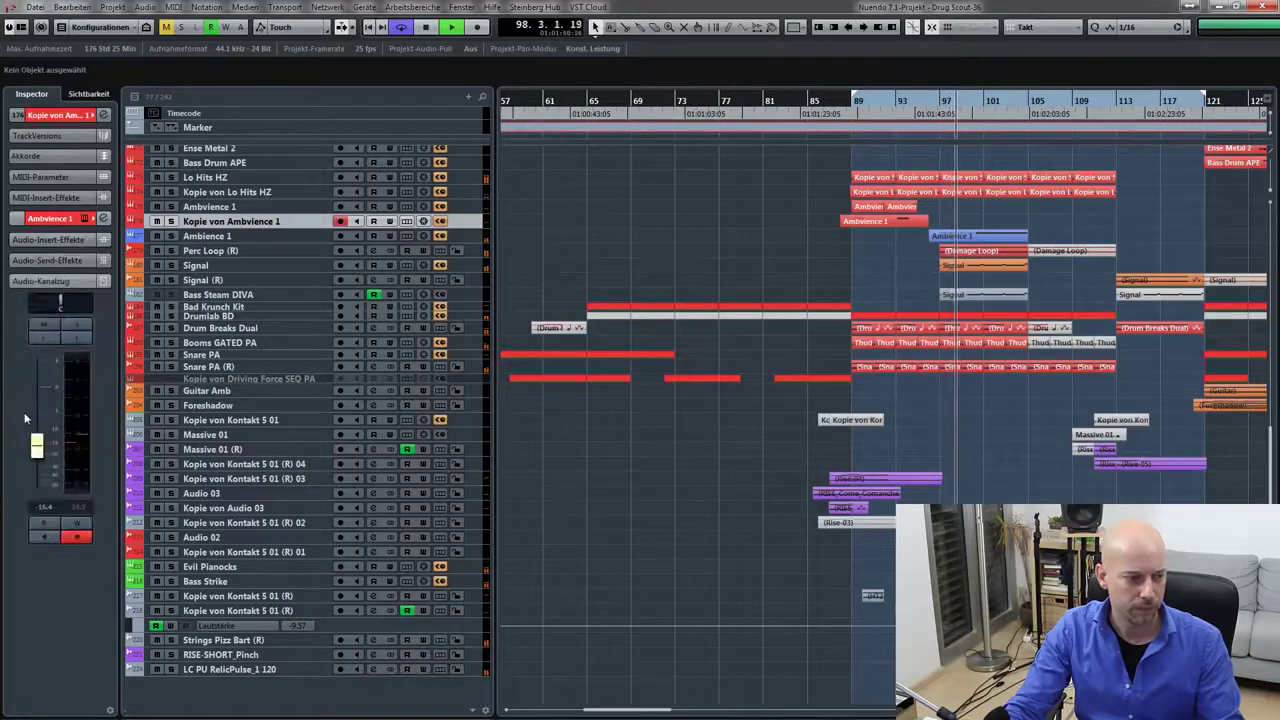
pyautogui.click(213, 238)
pyautogui.moveTo(36, 458); pyautogui.dragTo(54, 433)
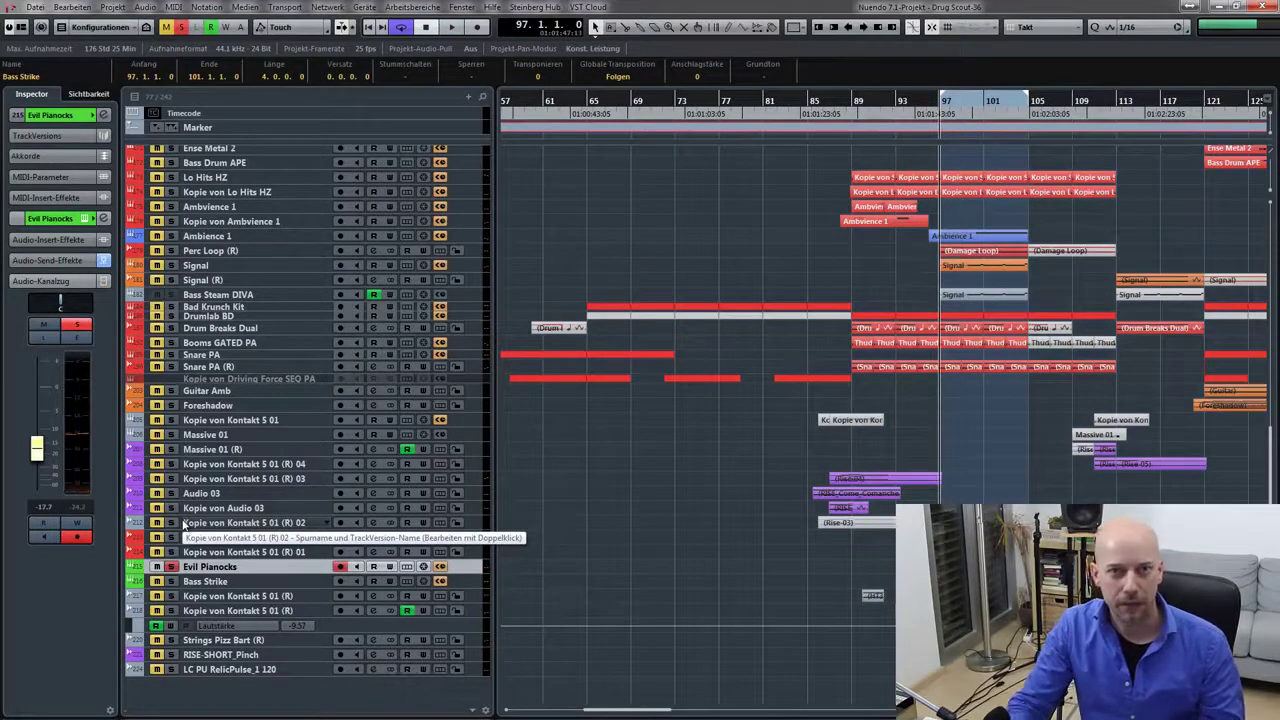
# - Audition Evil Pianocks soloed from bar 97, adding Bass Strike, Drumlab BD and Lo Hits HZ to the solo group
pyautogui.press('space')
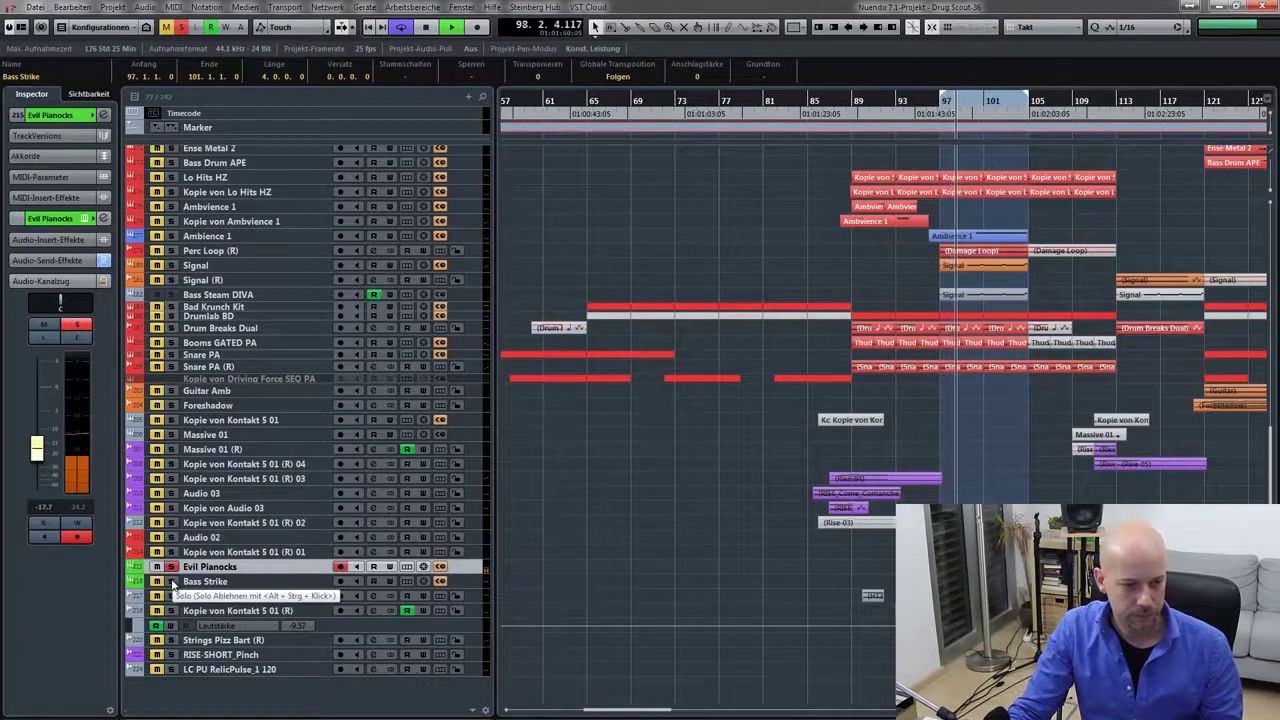
pyautogui.click(172, 583)
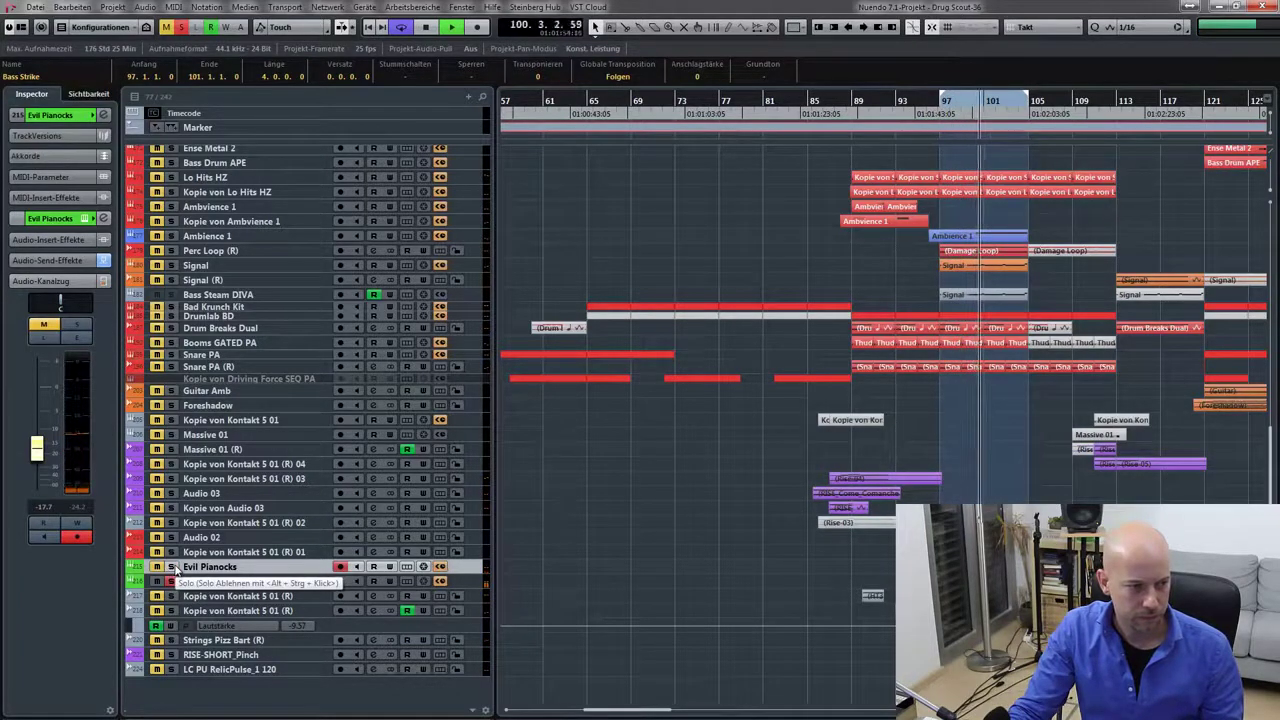
pyautogui.click(172, 567)
pyautogui.click(172, 316)
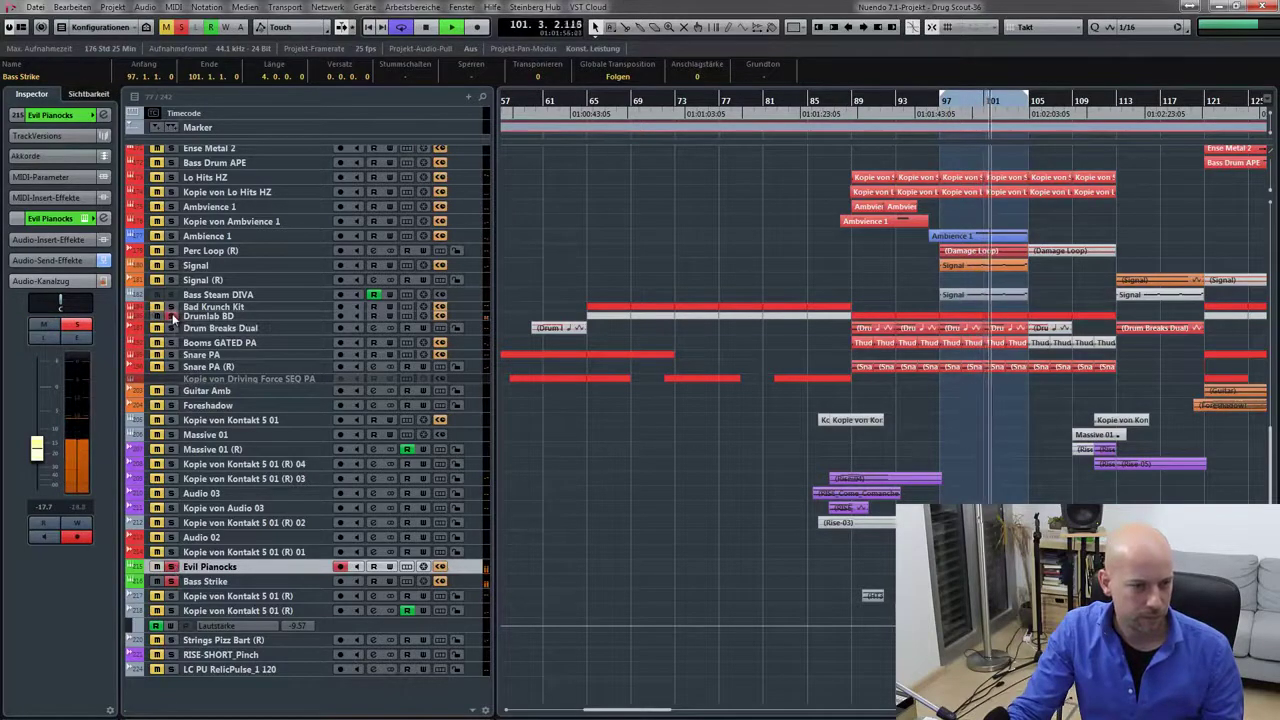
pyautogui.click(173, 178)
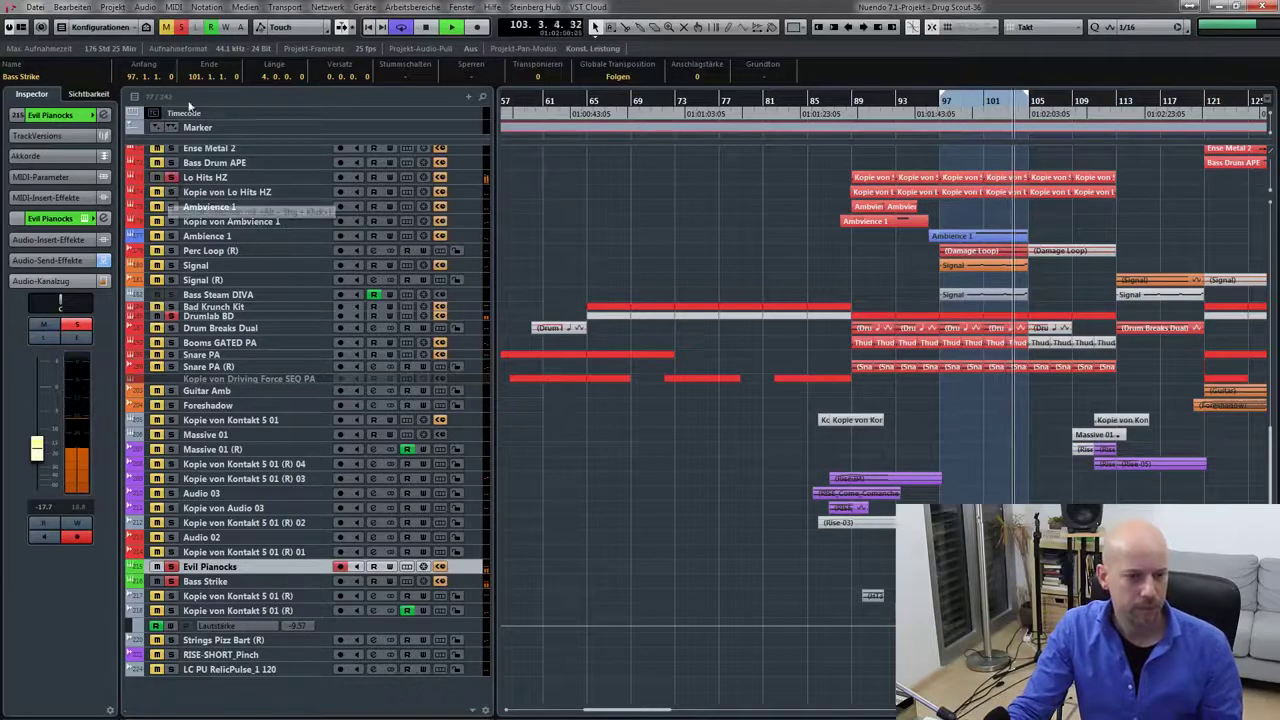
pyautogui.press('space')
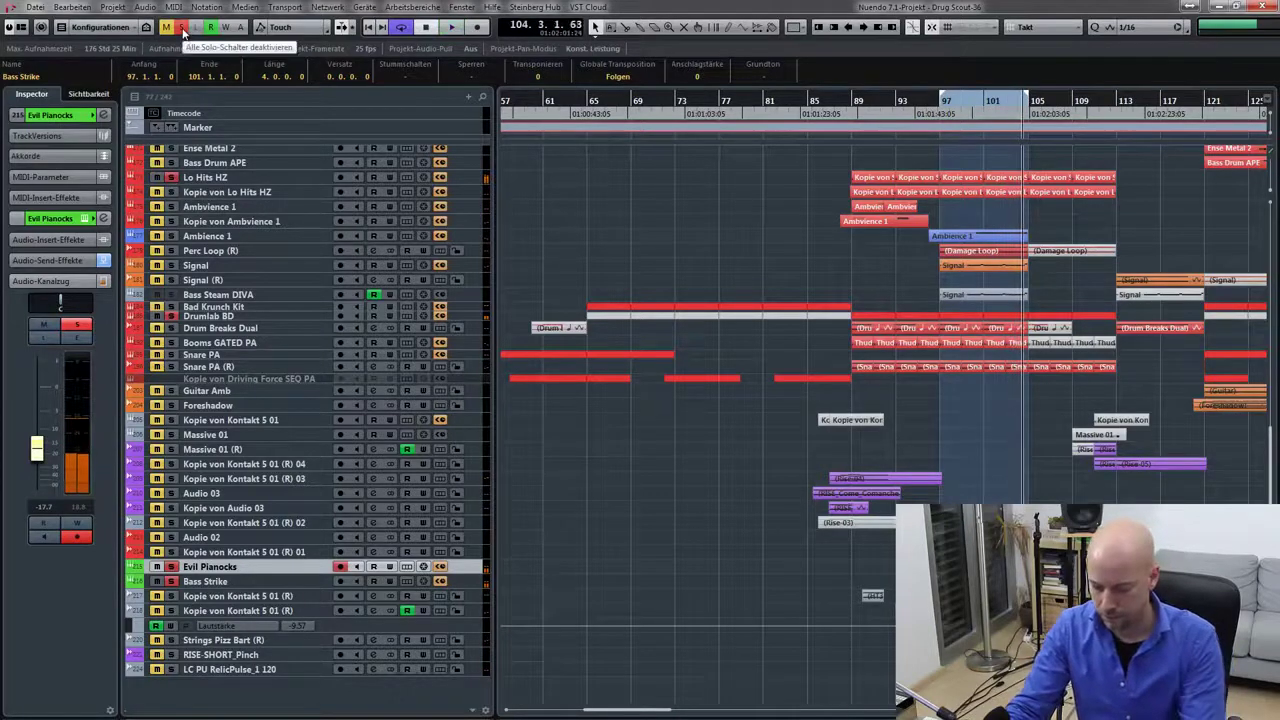
# - Play the full mix from bar 95 with all solos cleared and no event selected
pyautogui.click(918, 103)
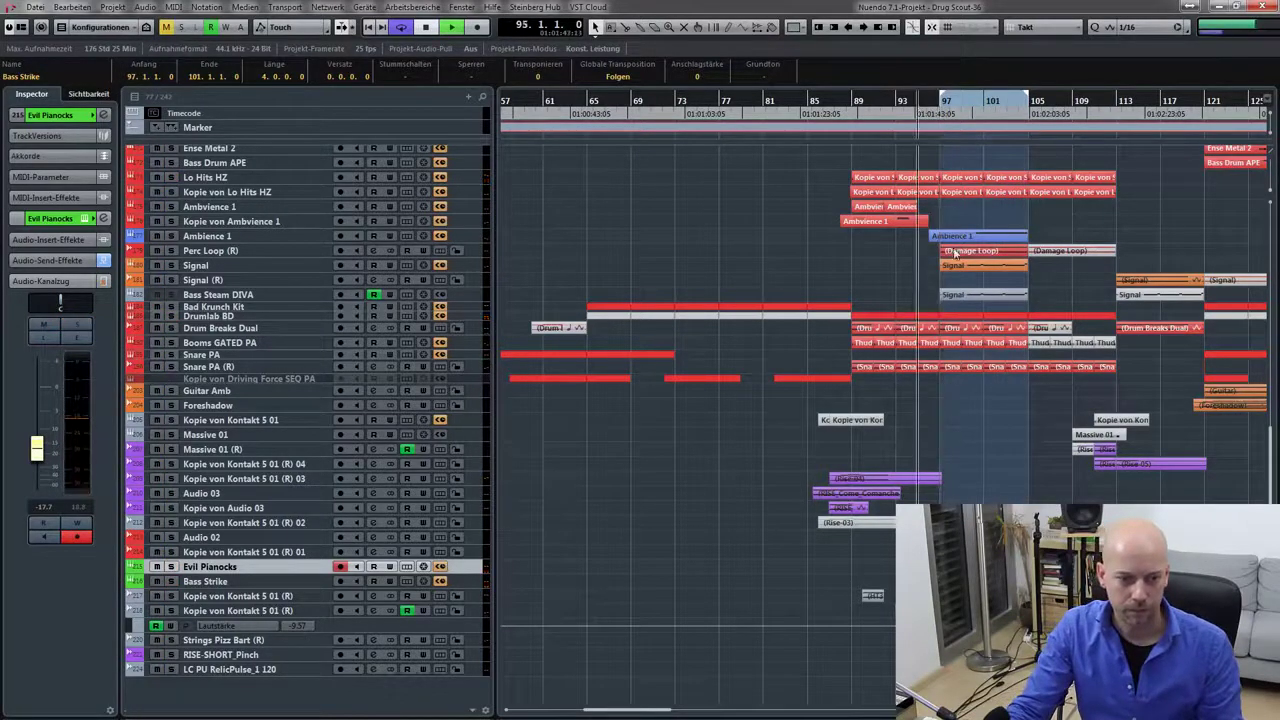
pyautogui.press('space')
pyautogui.click(1024, 427)
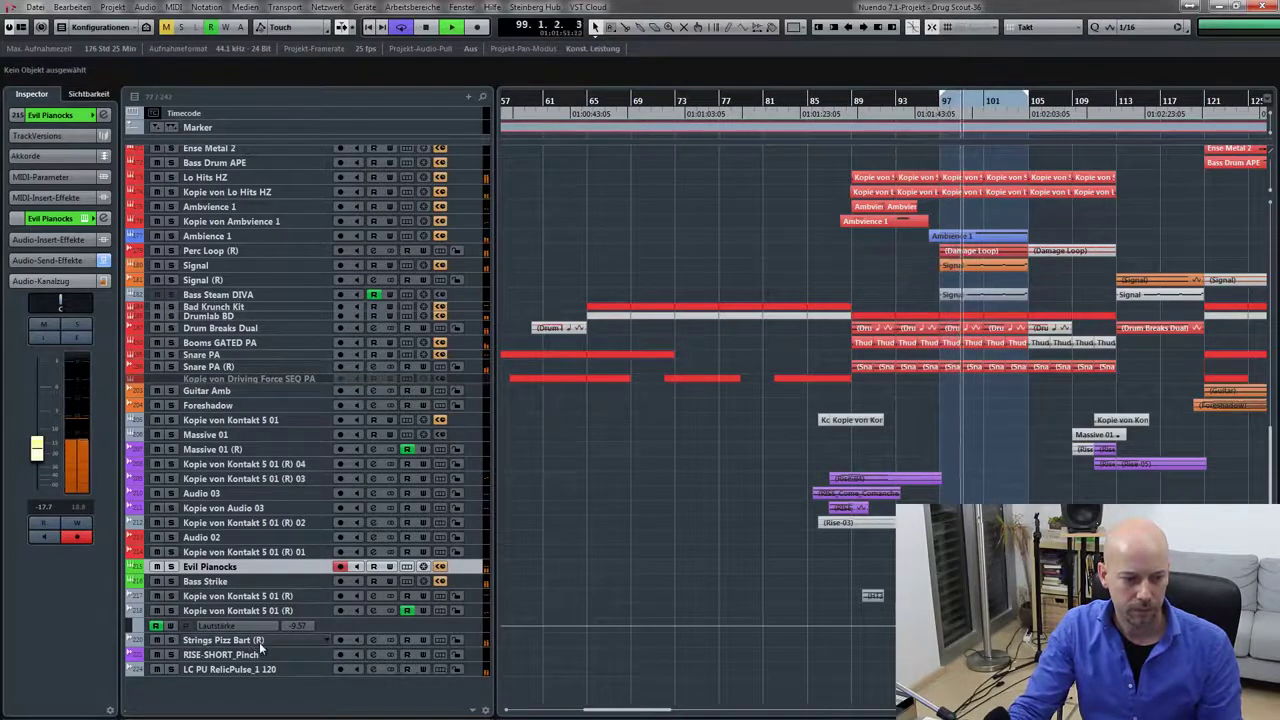
pyautogui.press('space')
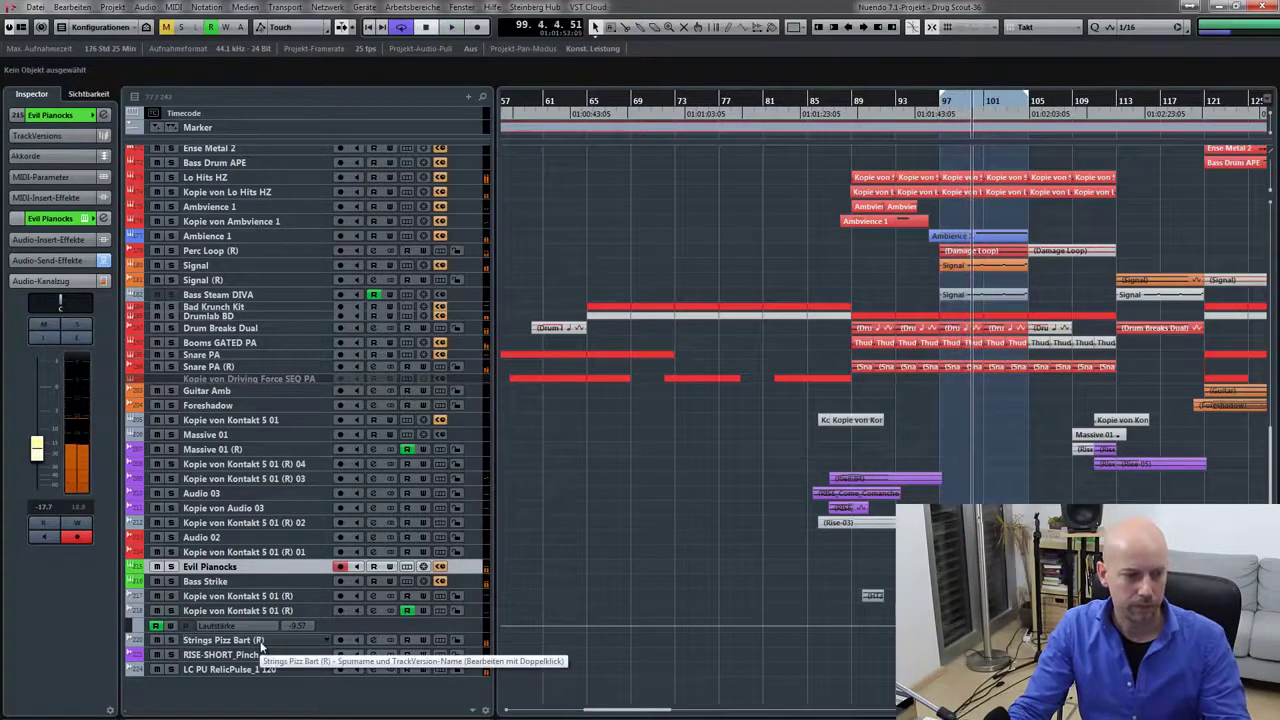
# - Audition Strings Pizz Bart (R) soloed, layer it with Evil Pianocks, Bass Strike, Drumlab BD and Lo Hits HZ, and clear all solos
pyautogui.click(262, 645)
pyautogui.press('KP_0')
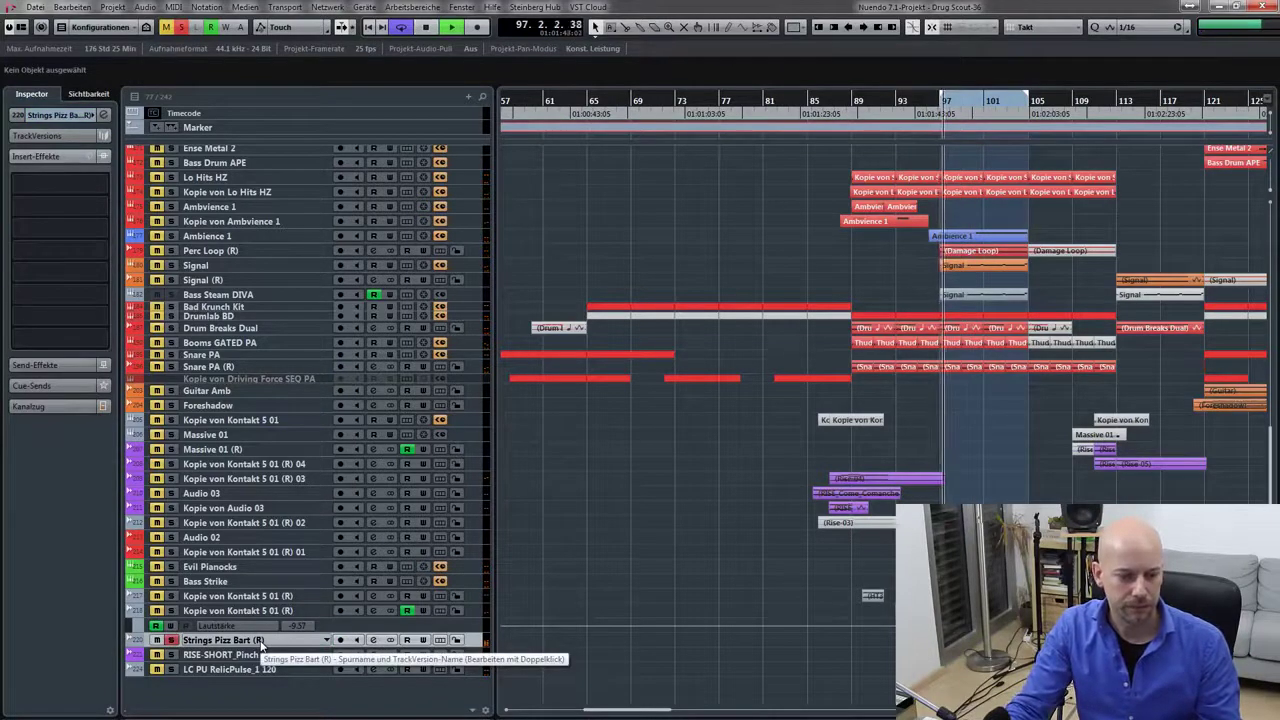
pyautogui.click(171, 566)
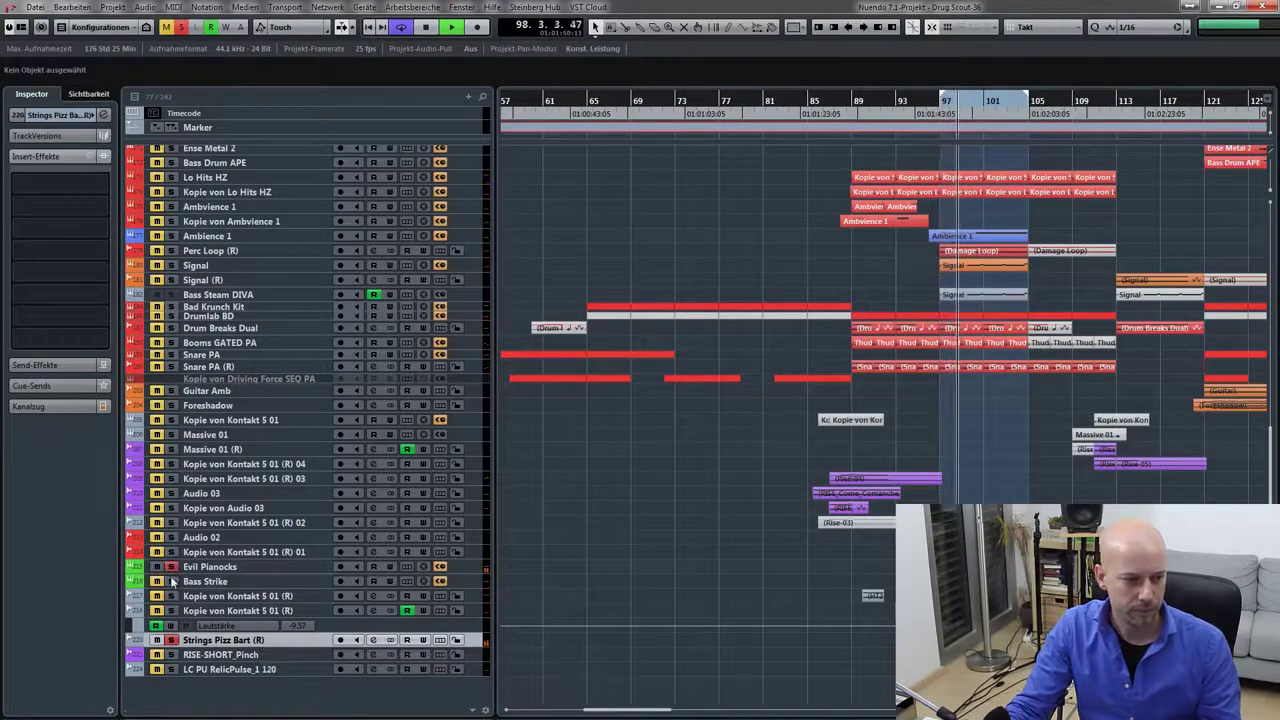
pyautogui.click(172, 177)
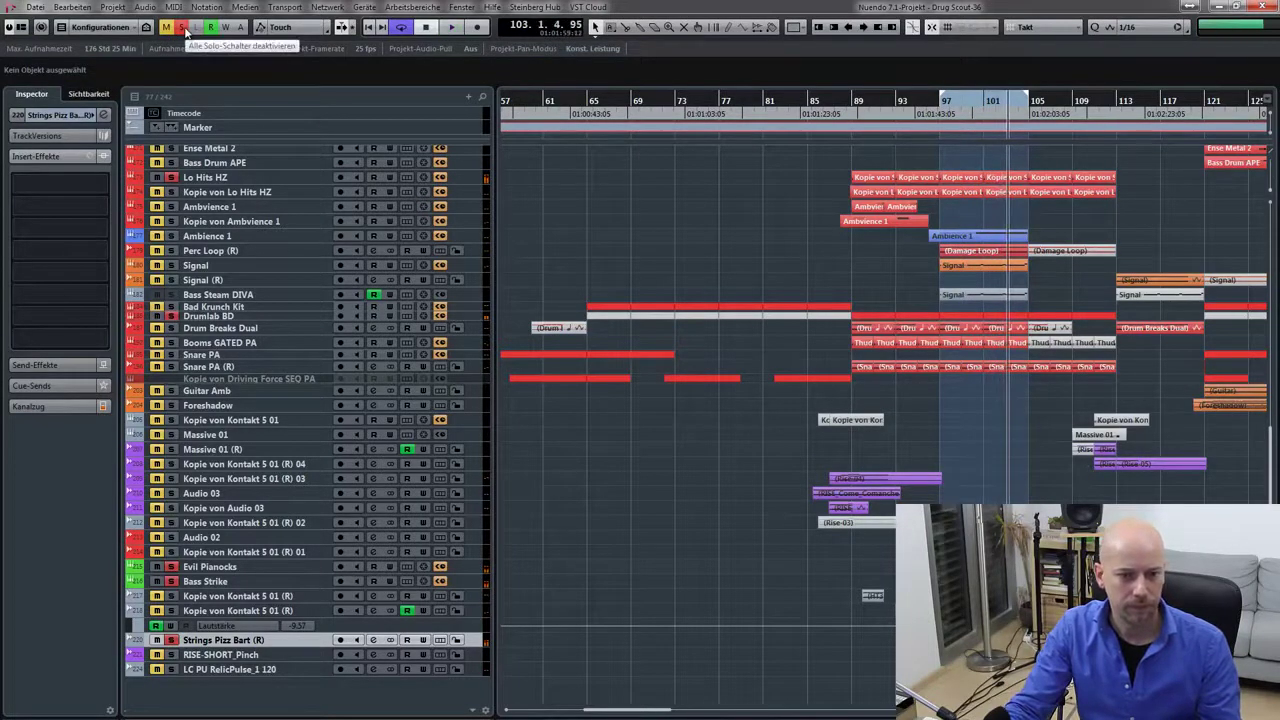
pyautogui.click(184, 31)
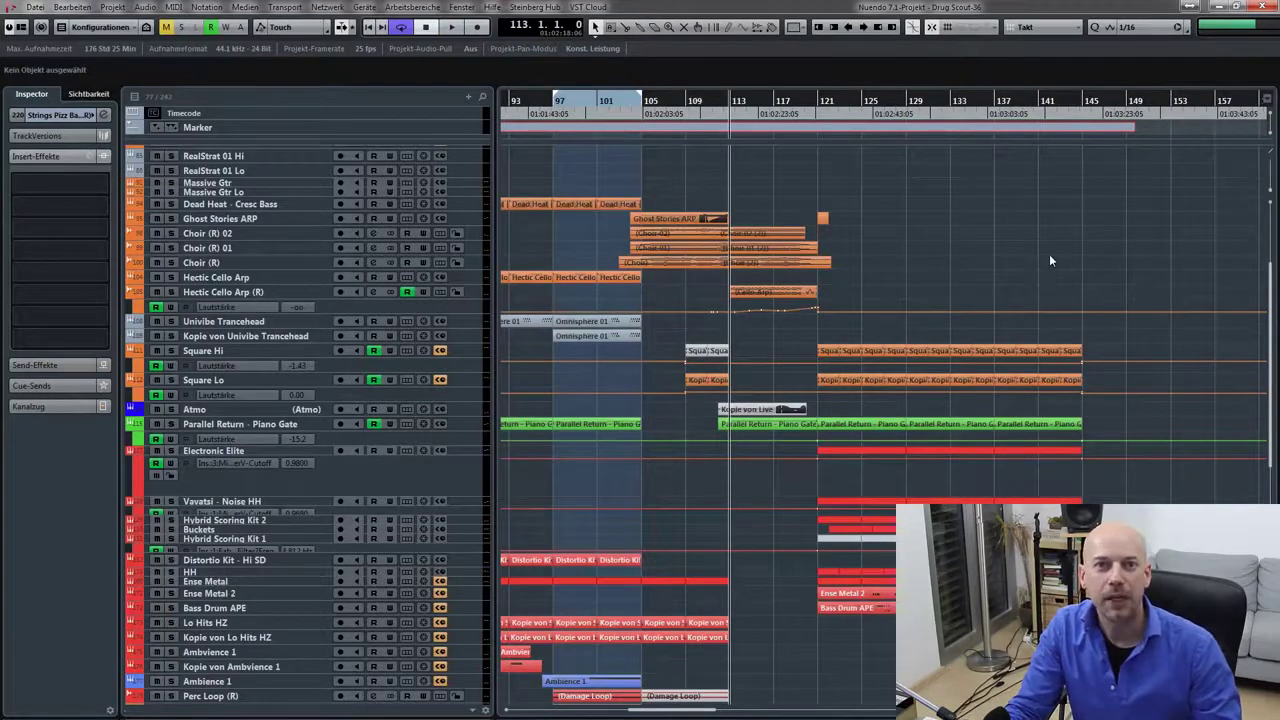
# - Play the full mix from bar 113, and set the loop range to the selected choir events around bars 111 to 122
pyautogui.press('space')
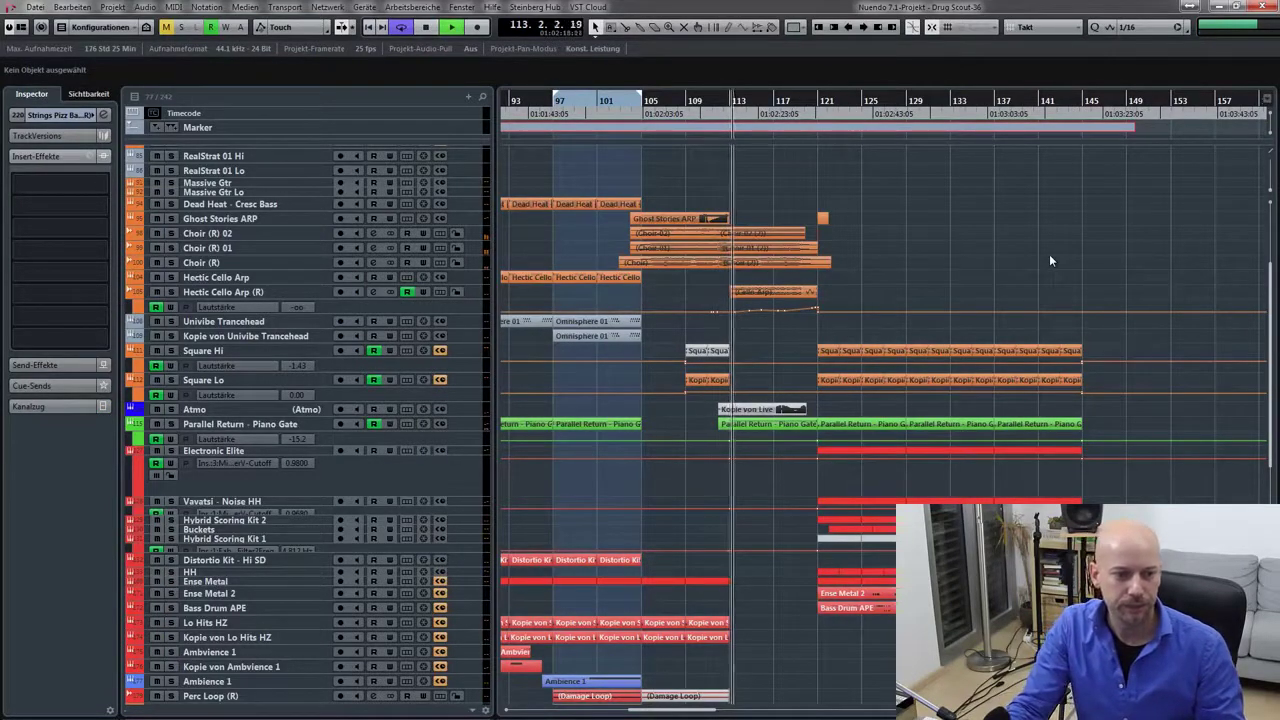
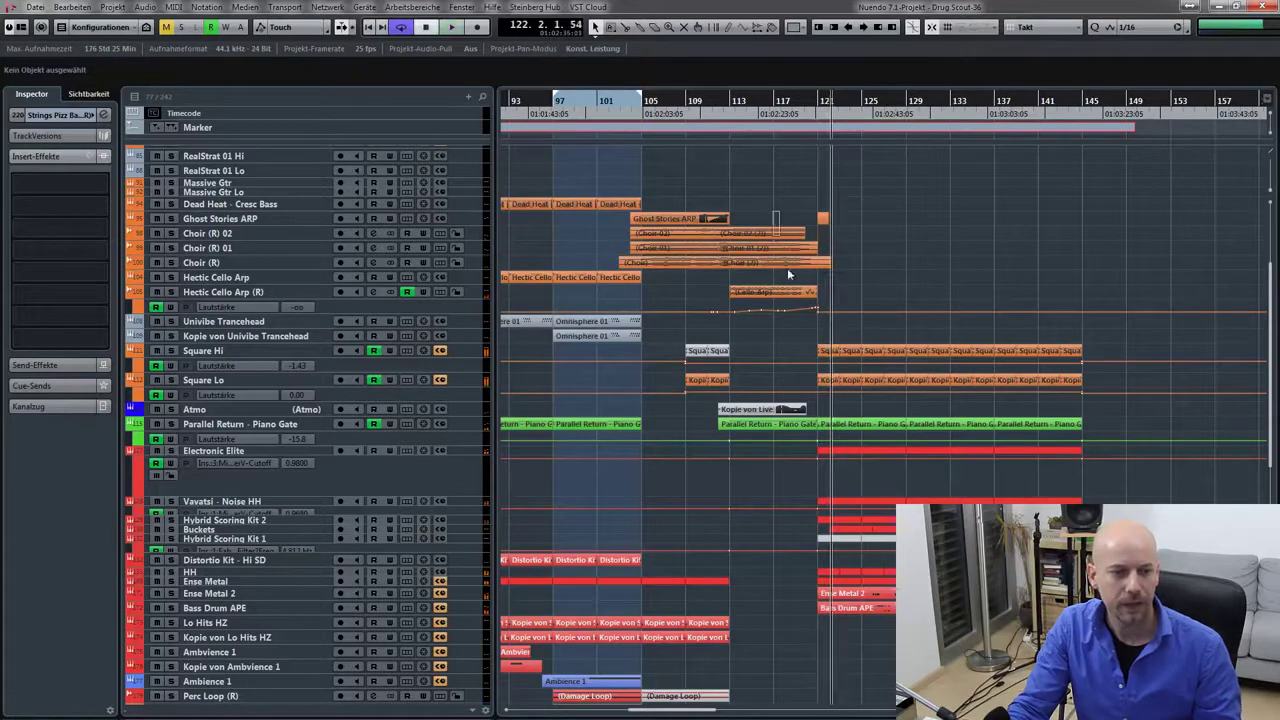
pyautogui.click(787, 268)
pyautogui.press('p')
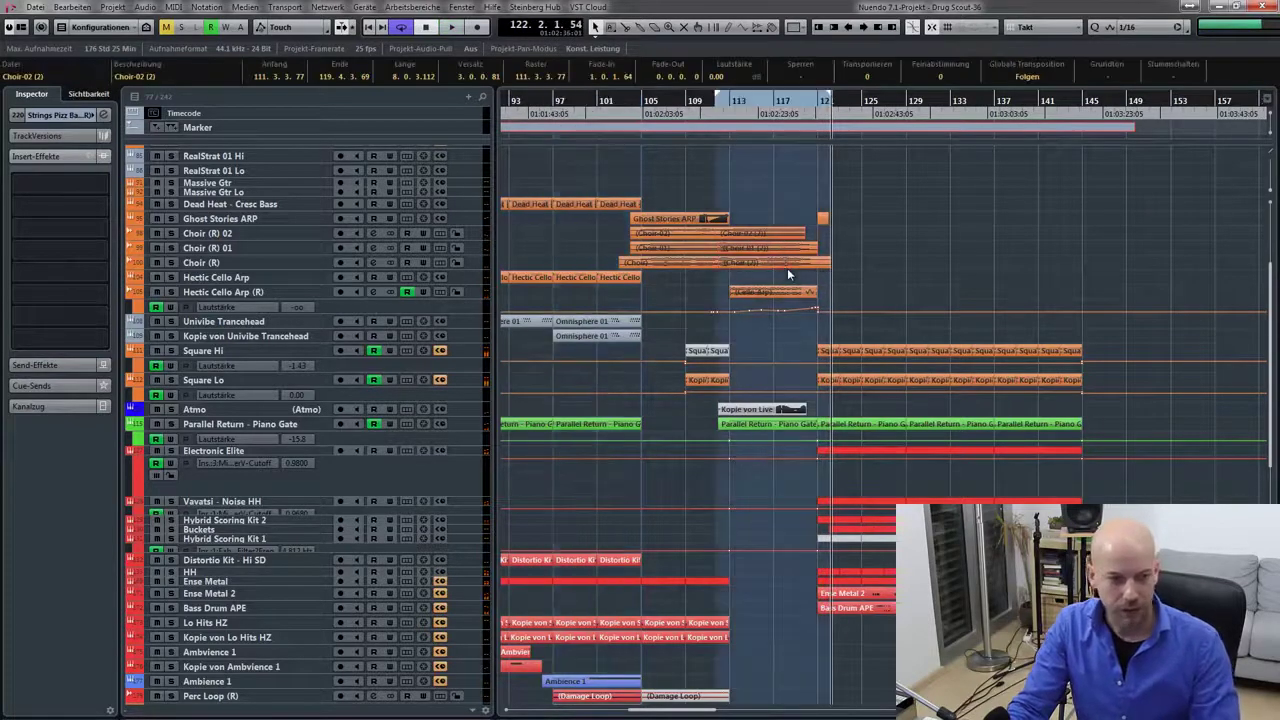
# - Audition Choir (R) 02, Choir (R) 01 and Choir (R) soloed one by one and all together from bar 111, and clear all solos
pyautogui.click(249, 232)
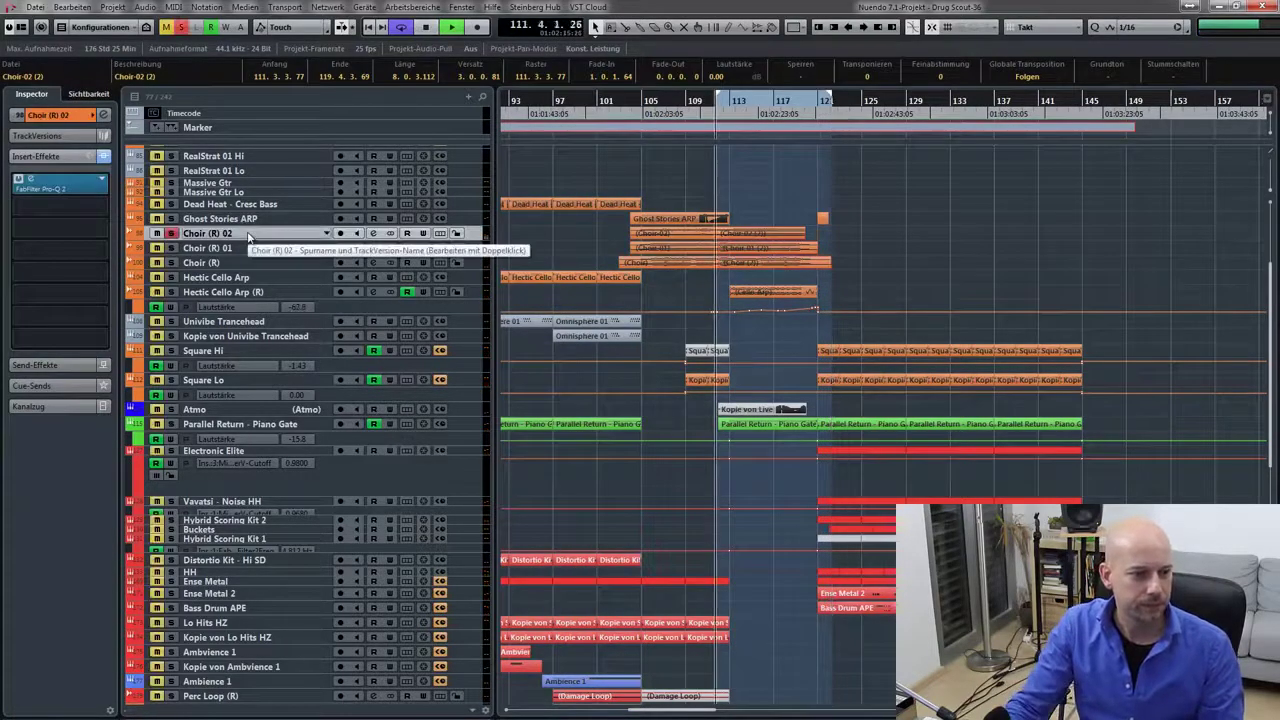
pyautogui.click(172, 249)
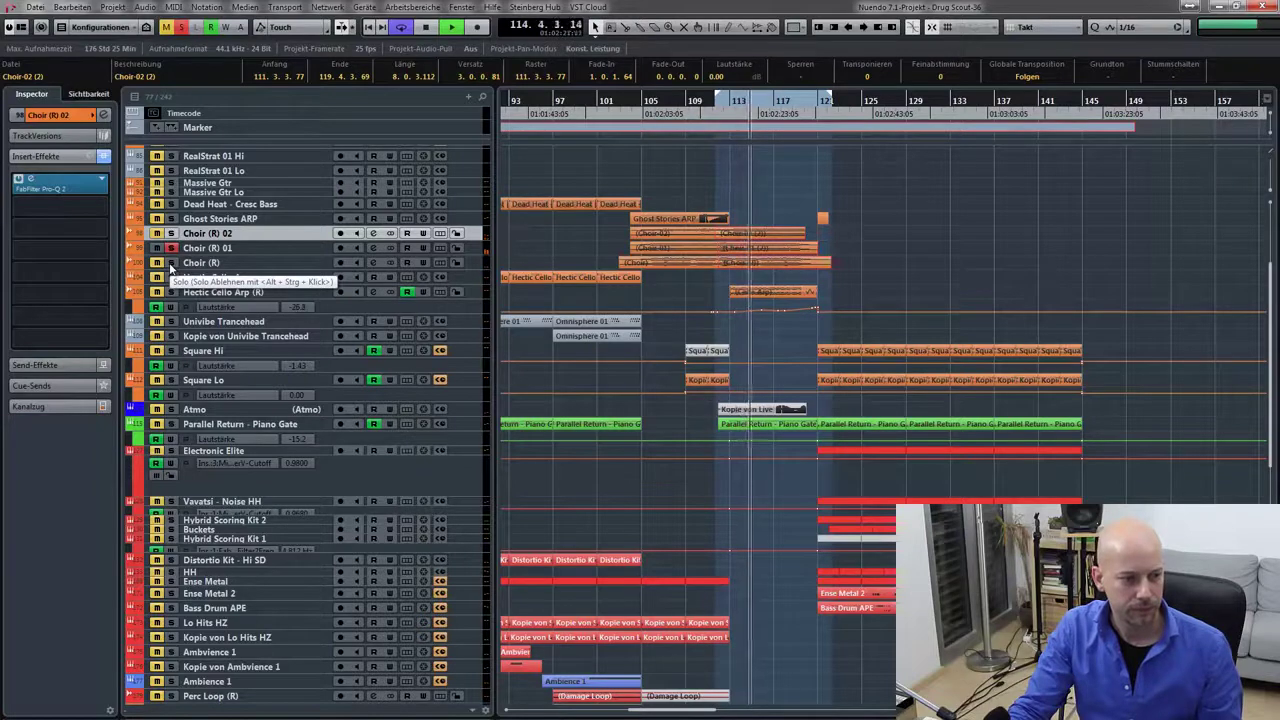
pyautogui.click(171, 263)
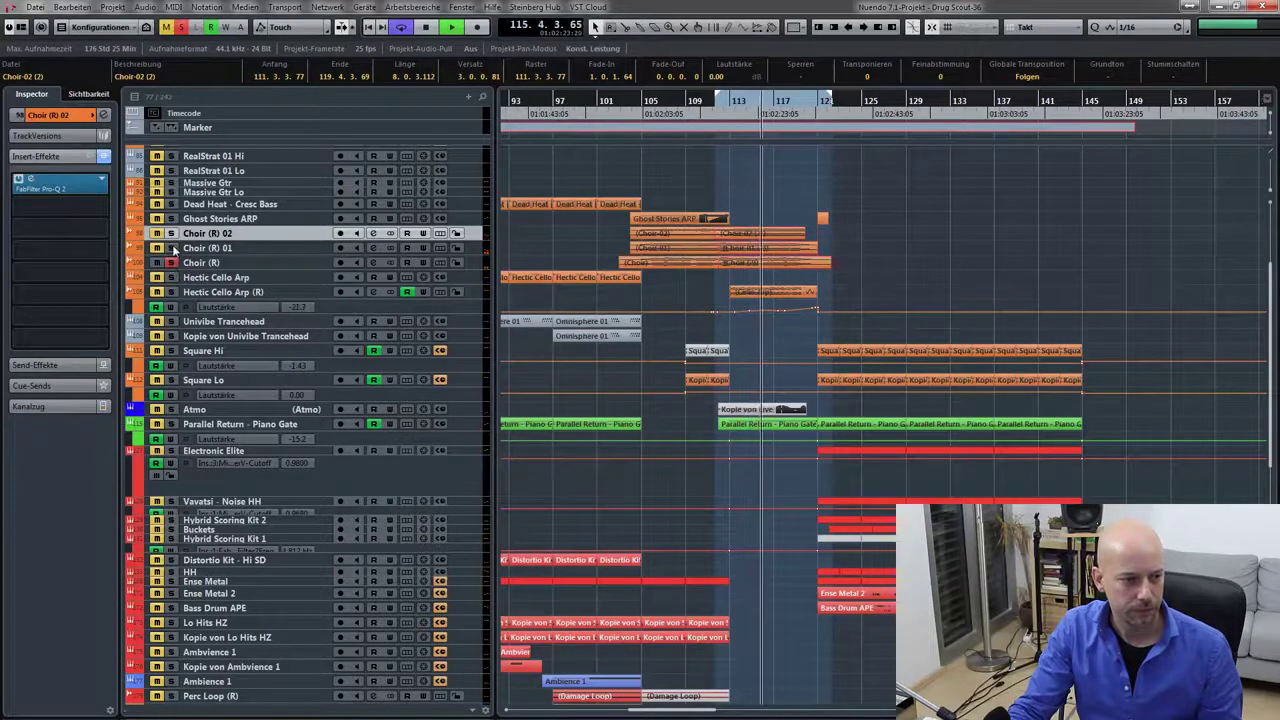
pyautogui.click(172, 234)
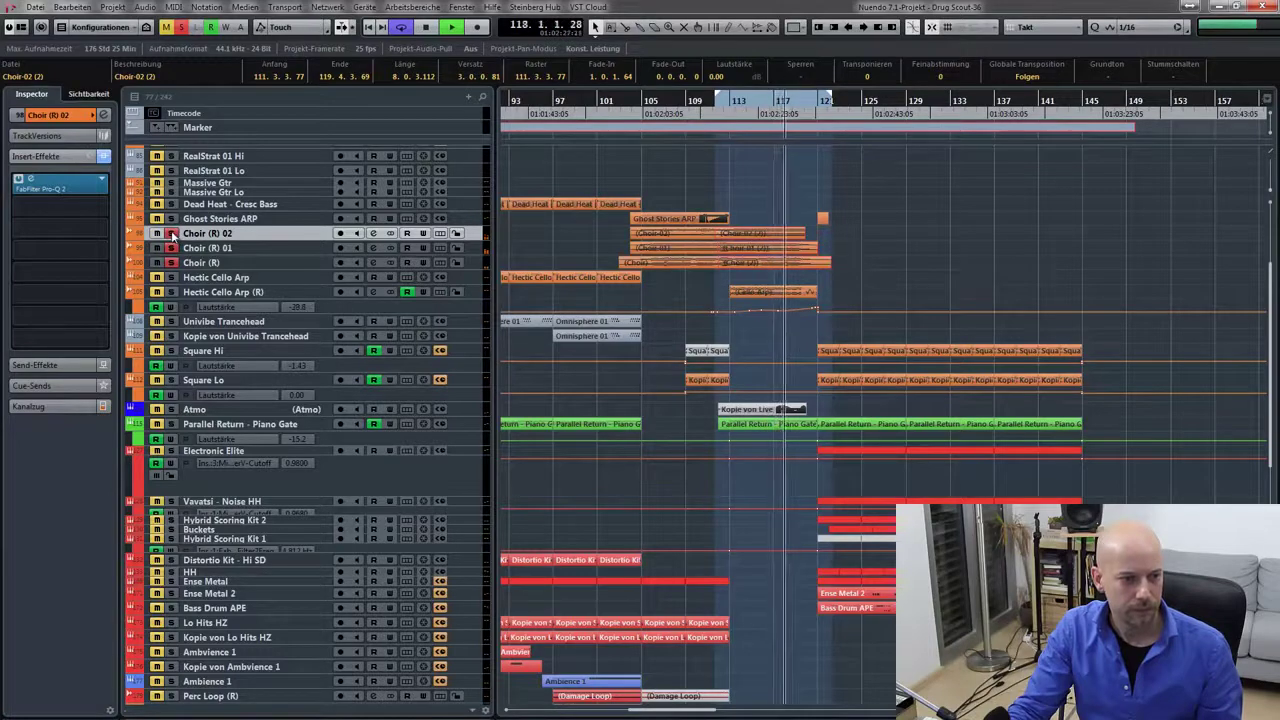
pyautogui.click(181, 28)
# - Audition Parallel Return - Piano Gate soloed from bar 111, and stop playback
pyautogui.click(217, 424)
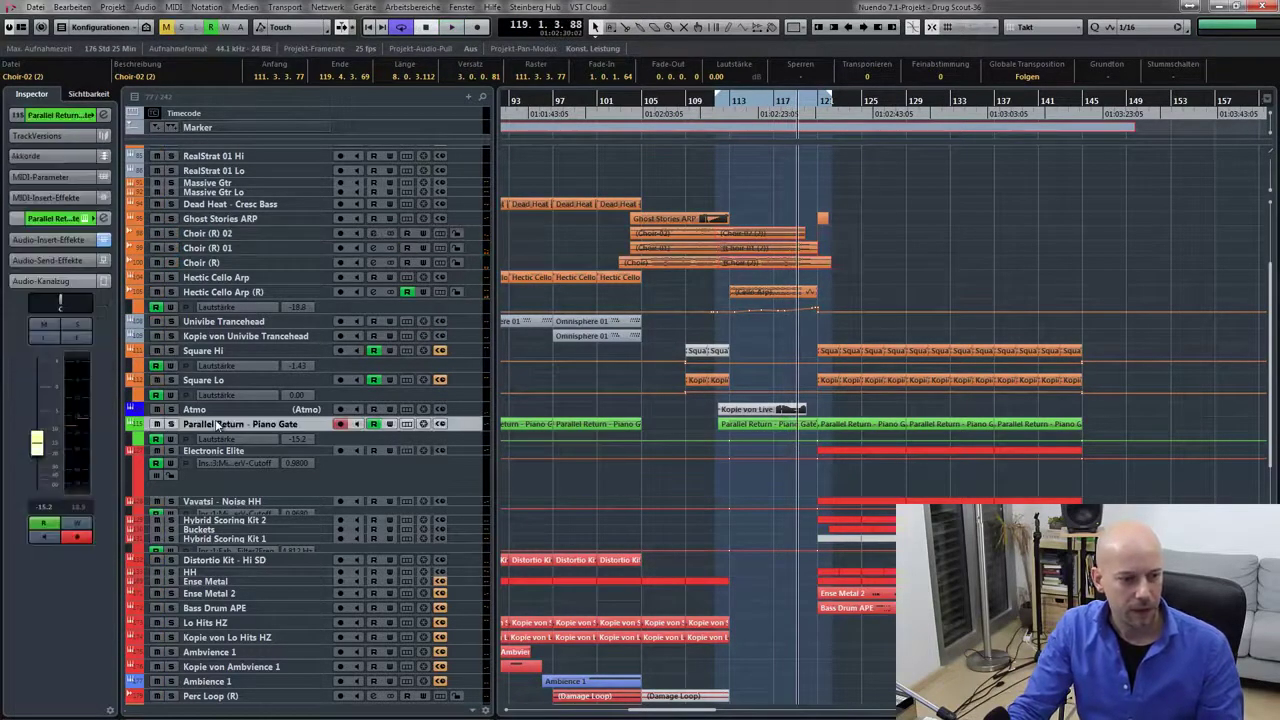
pyautogui.press('space')
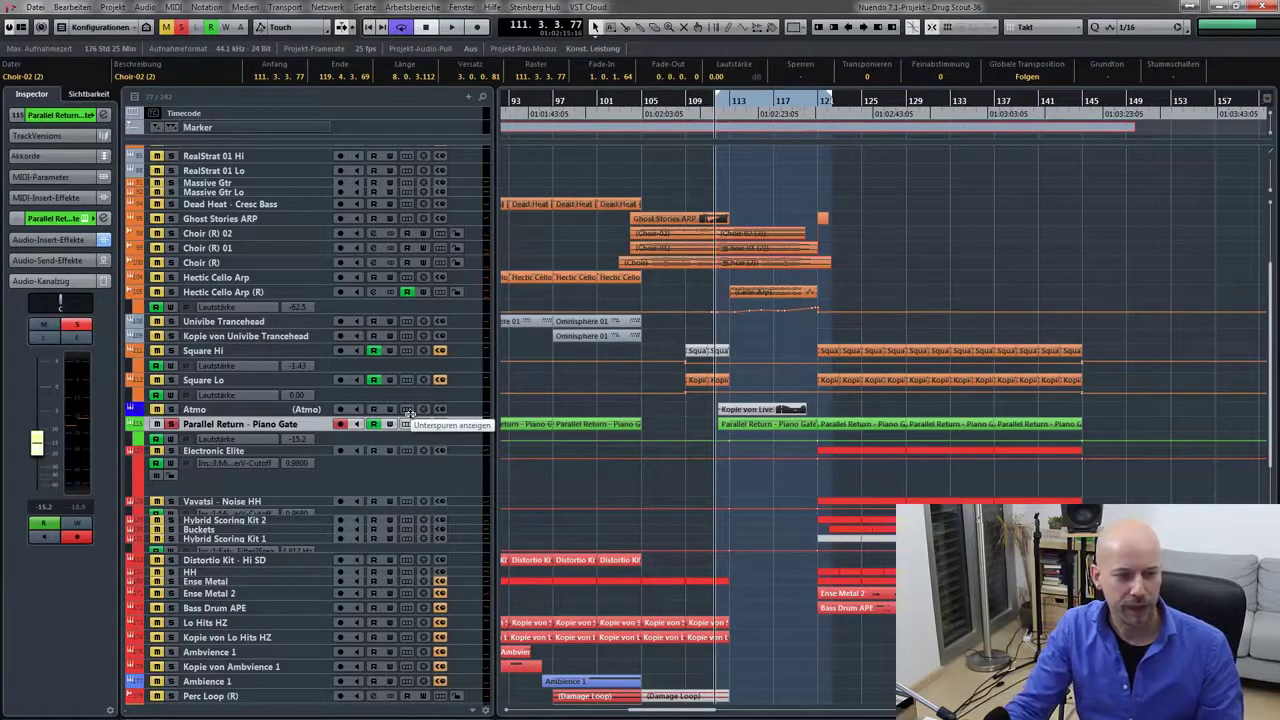
pyautogui.press('space')
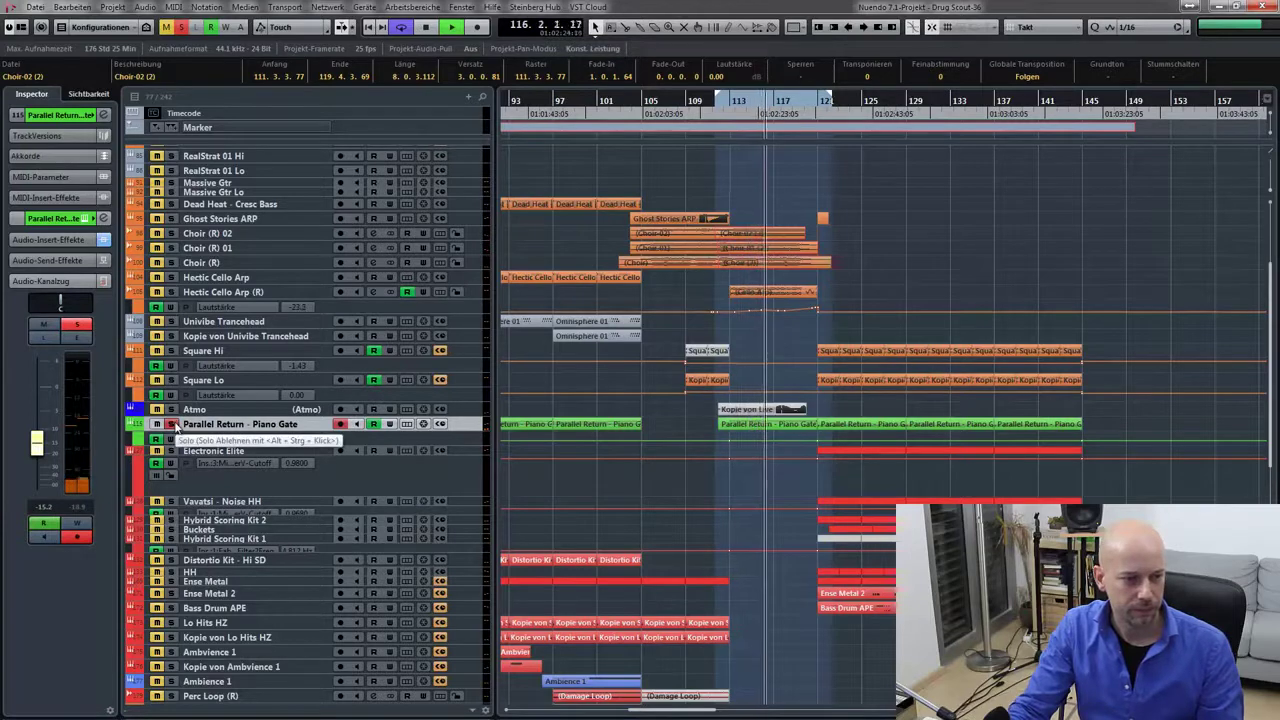
pyautogui.press('space')
# - Audition Hectic Cello Arp (R) soloed with its volume automation lane enlarged, looping the Cello Arp event from bar 113 to 121
pyautogui.click(267, 292)
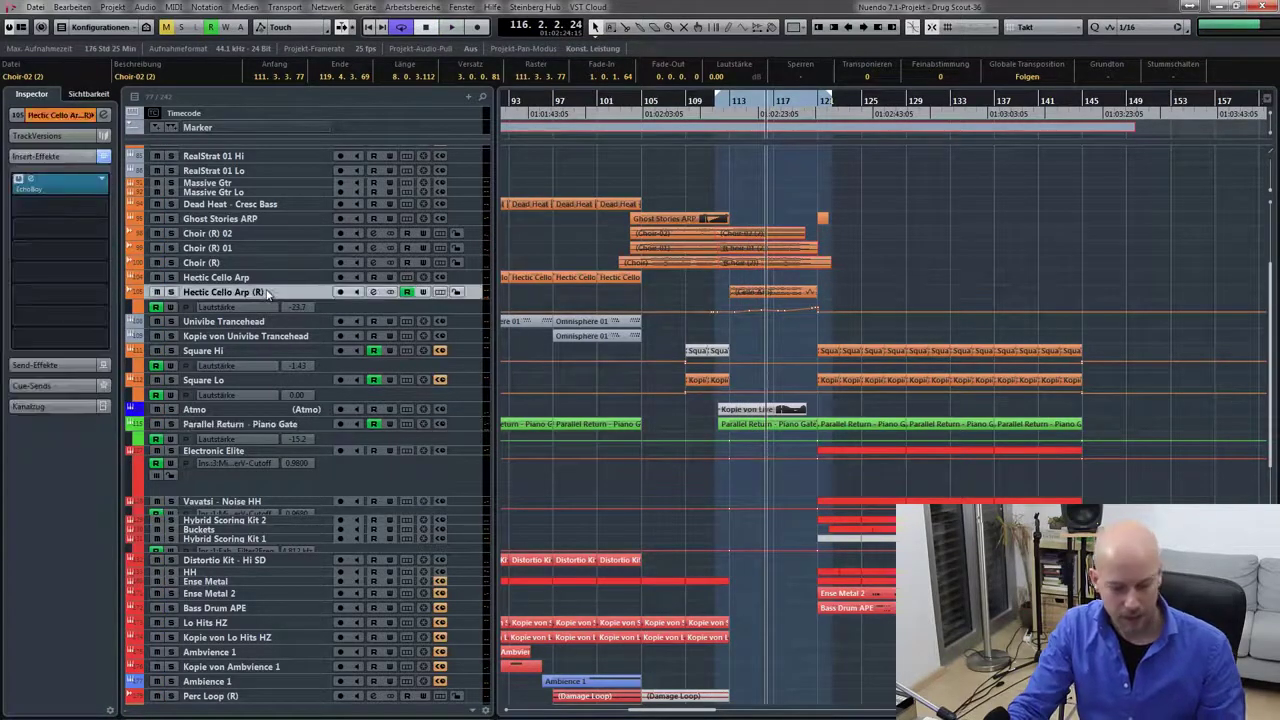
pyautogui.hotkey('ctrl', 'Down')
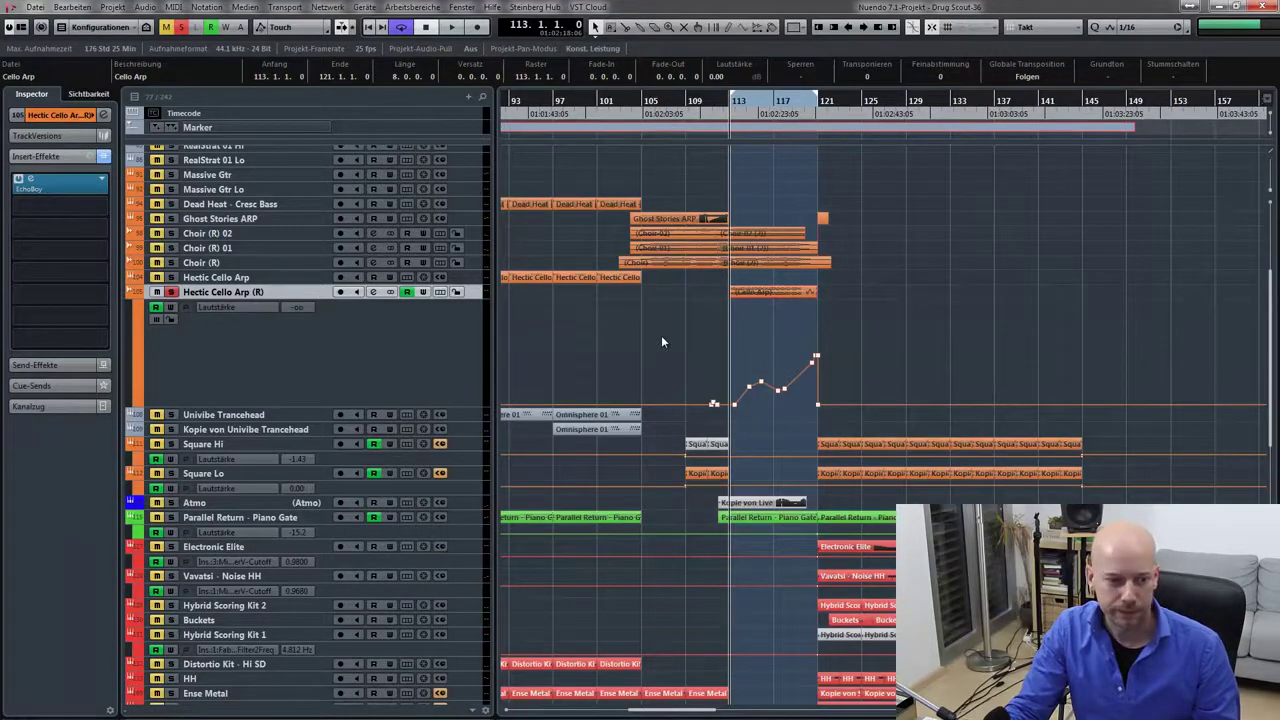
pyautogui.press('space')
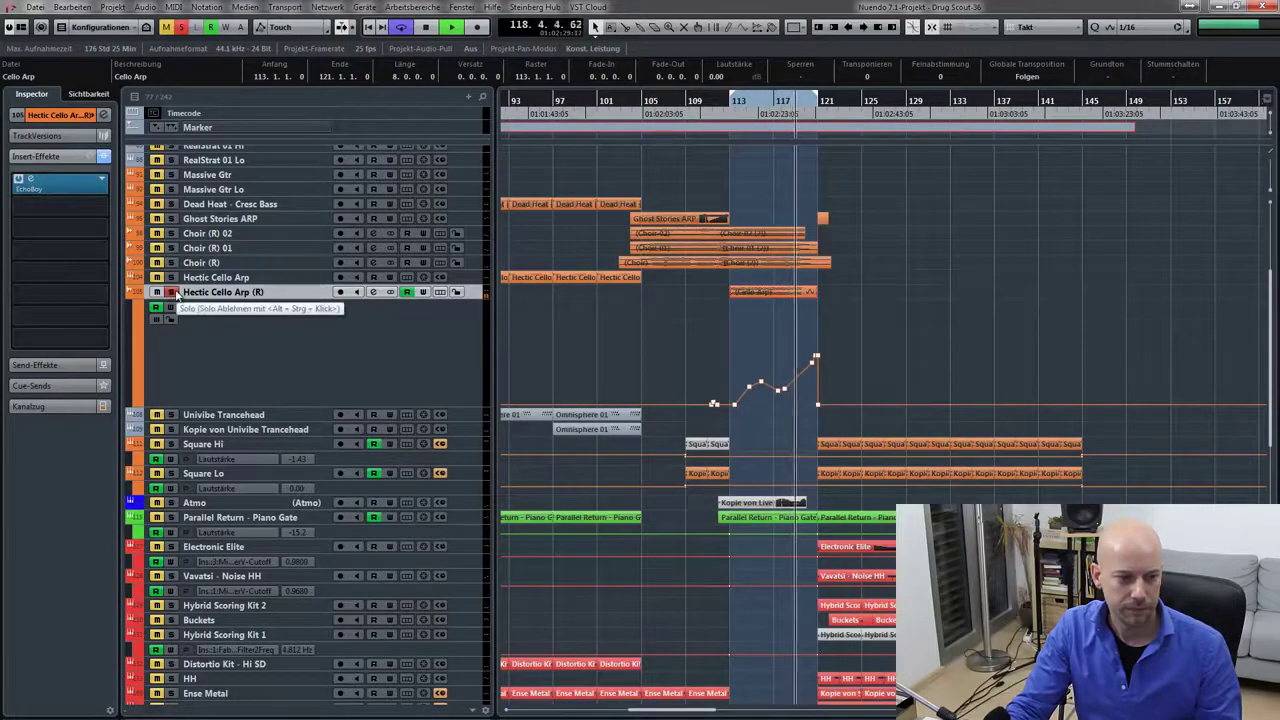
# - Play the full mix from bar 113 with all solos cleared while looking through the tracks active in this section
pyautogui.scroll(-10, 728, 414)
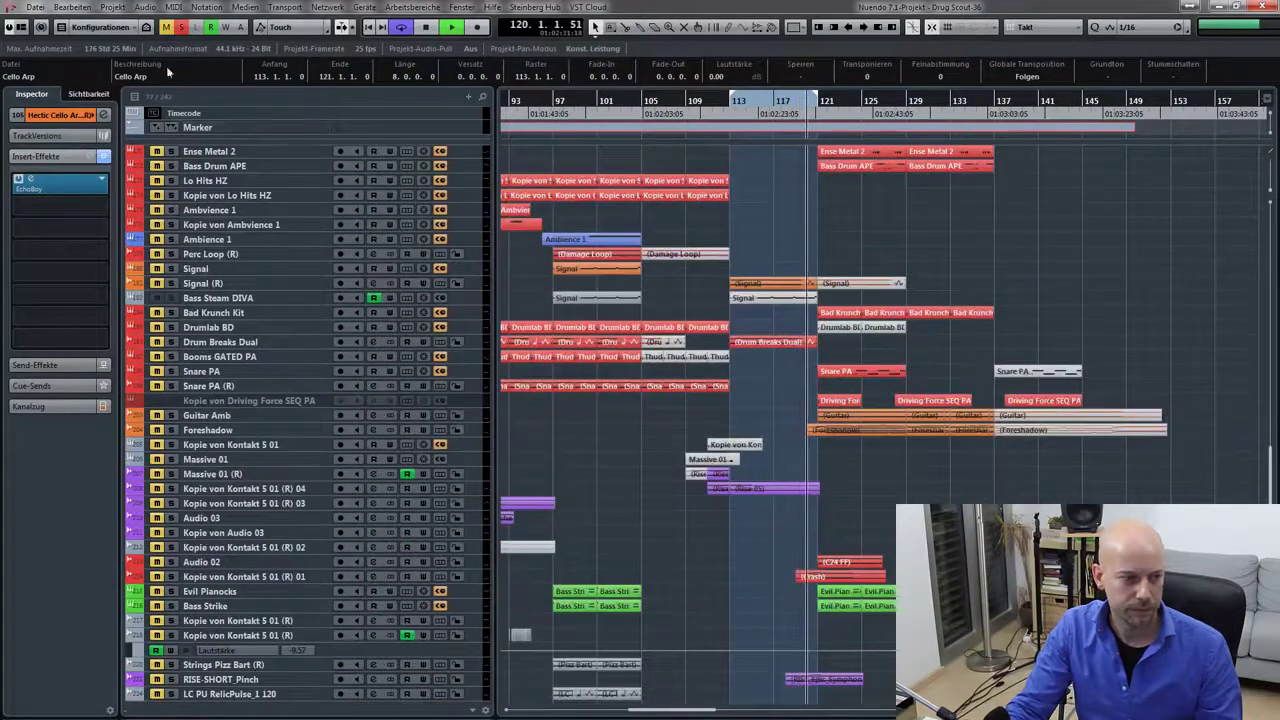
pyautogui.scroll(-1, 486, 318)
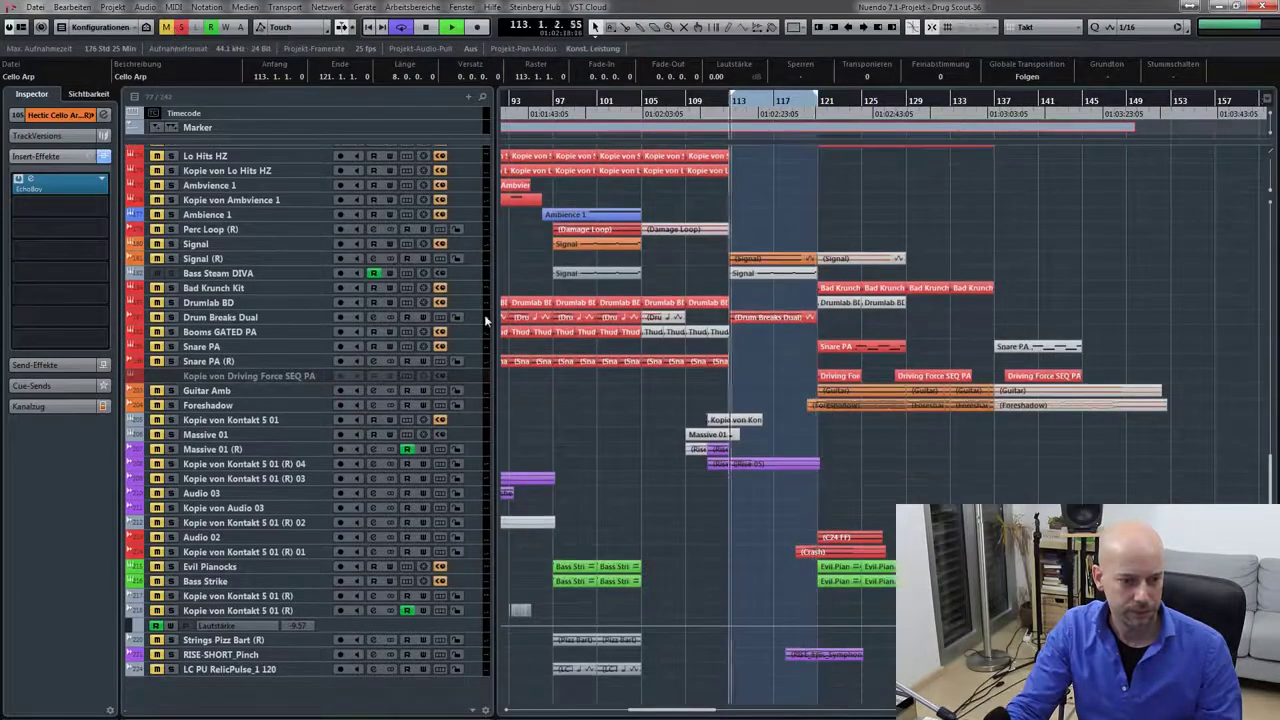
pyautogui.press('space')
pyautogui.scroll(10, 549, 262)
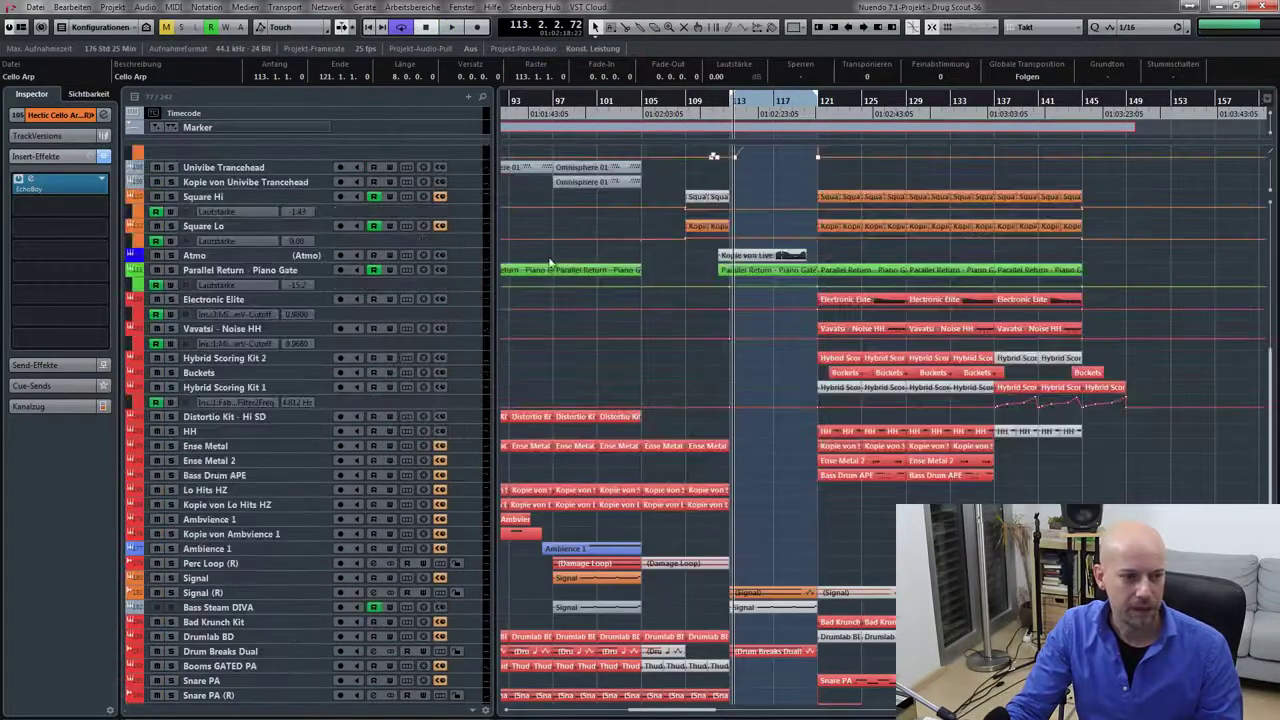
pyautogui.scroll(5, 663, 273)
pyautogui.press('space')
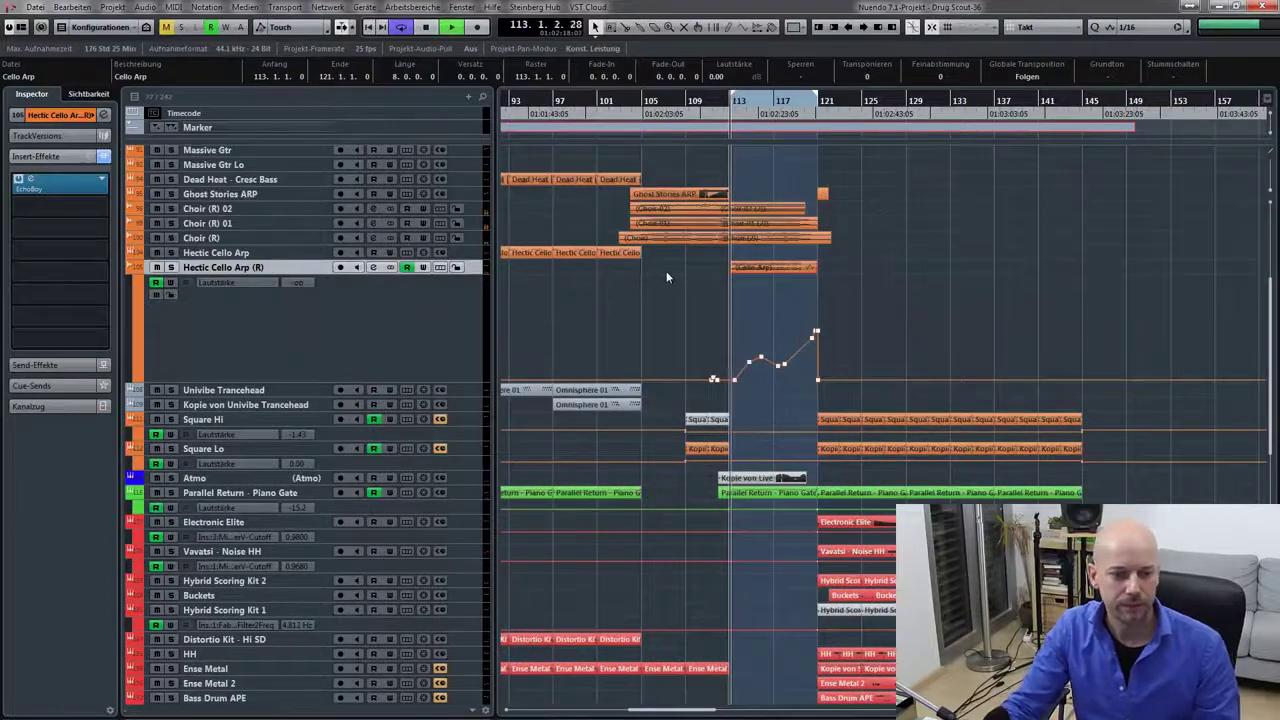
pyautogui.scroll(-6, 915, 300)
pyautogui.scroll(3, 918, 302)
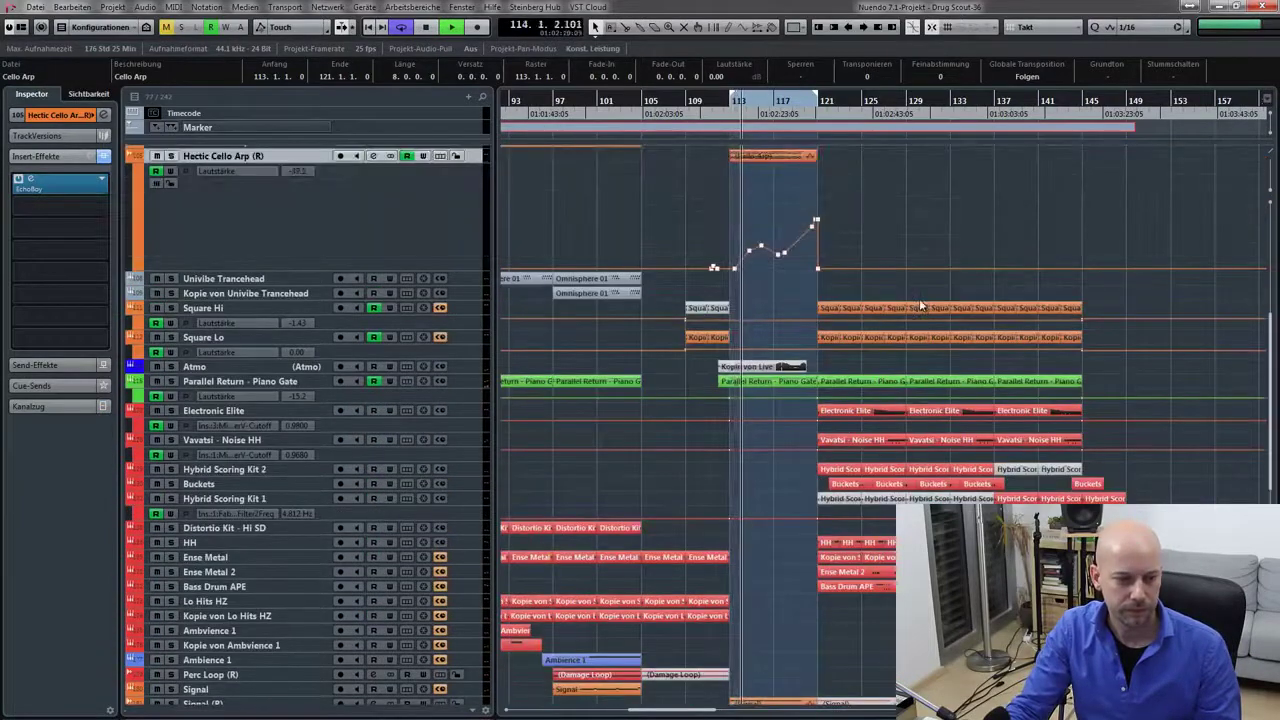
pyautogui.scroll(-10, 921, 307)
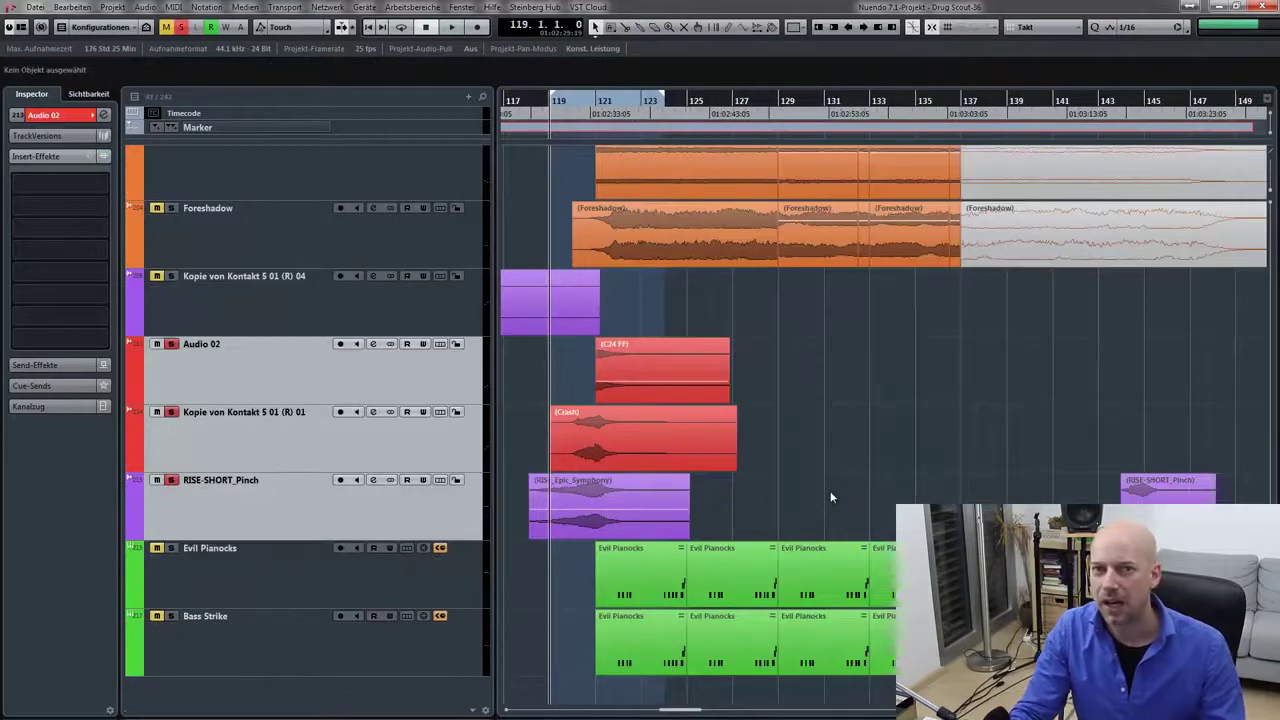
# - Audition Audio 02, Kopie von Kontakt 5 01 (R) 01 and RISE-SHORT_Pinch soloed together from bar 119, and clear all solos
pyautogui.press('space')
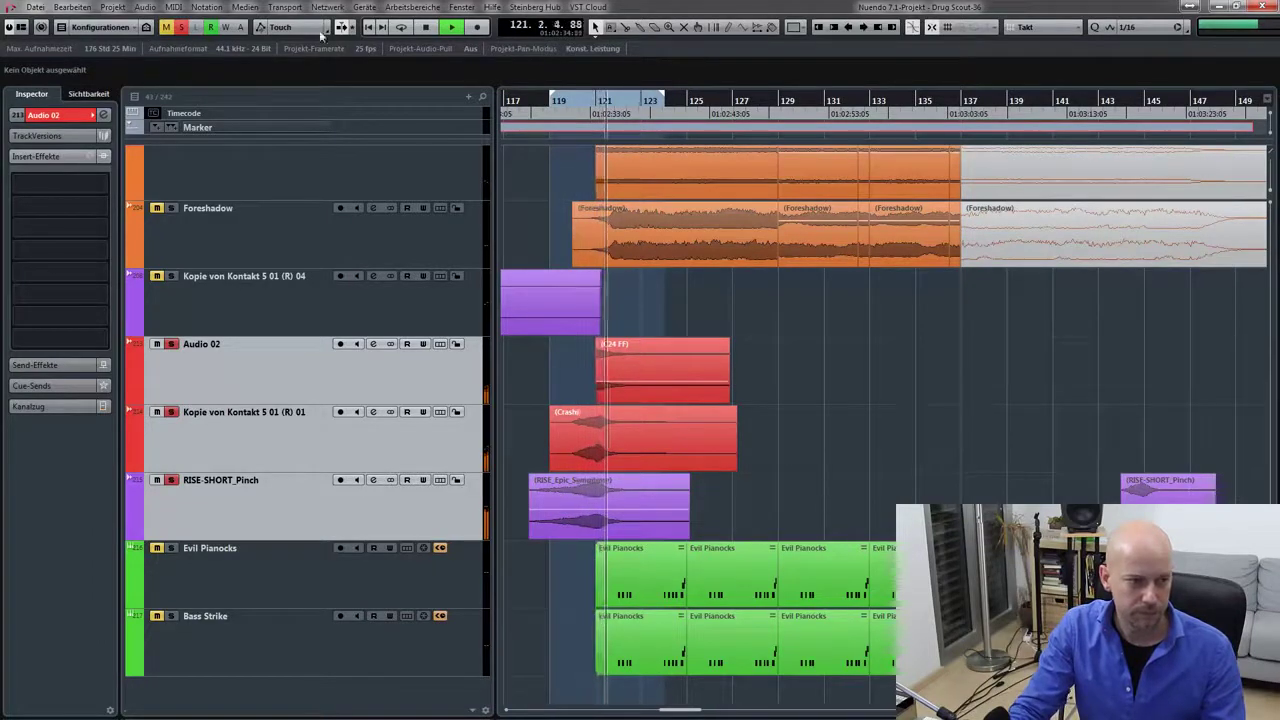
pyautogui.press('space')
pyautogui.click(166, 27)
pyautogui.click(178, 27)
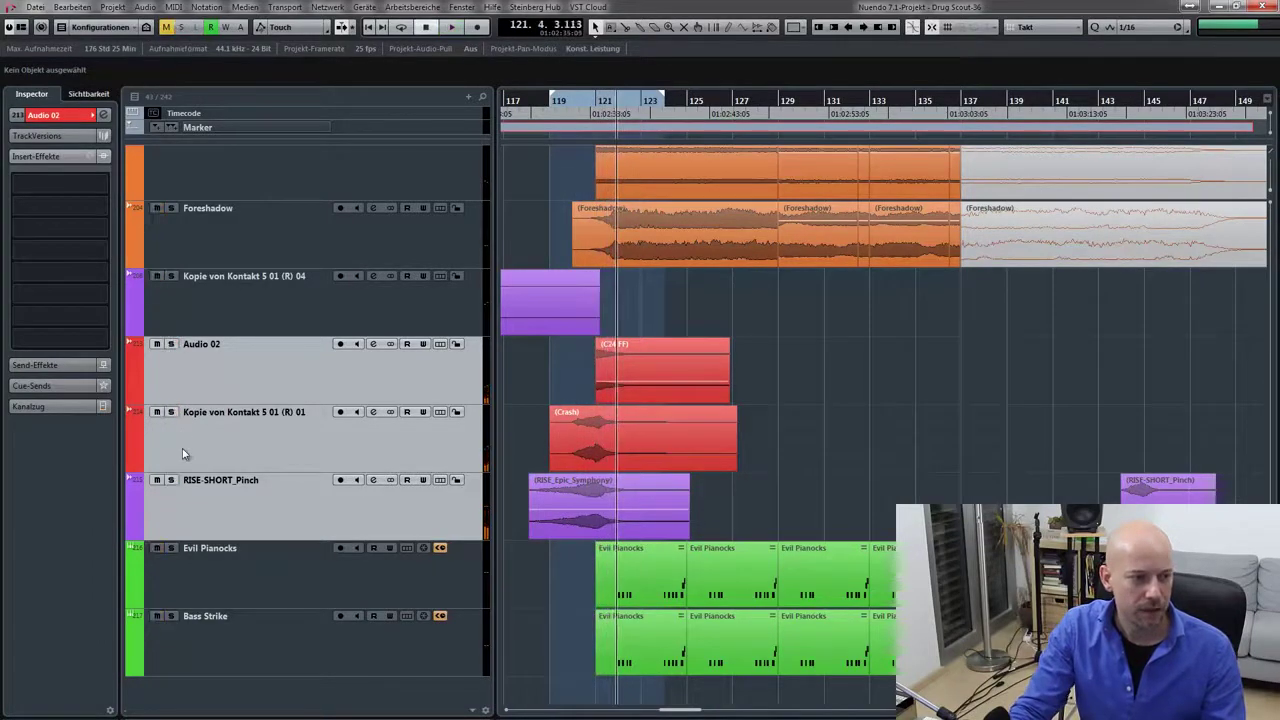
# - Audition the RISE_Epic_Symphony event soloed from bar 119, followed by the Crash event on Kopie von Kontakt 5 01 (R) 01
pyautogui.click(252, 456)
pyautogui.click(622, 511)
pyautogui.press('s')
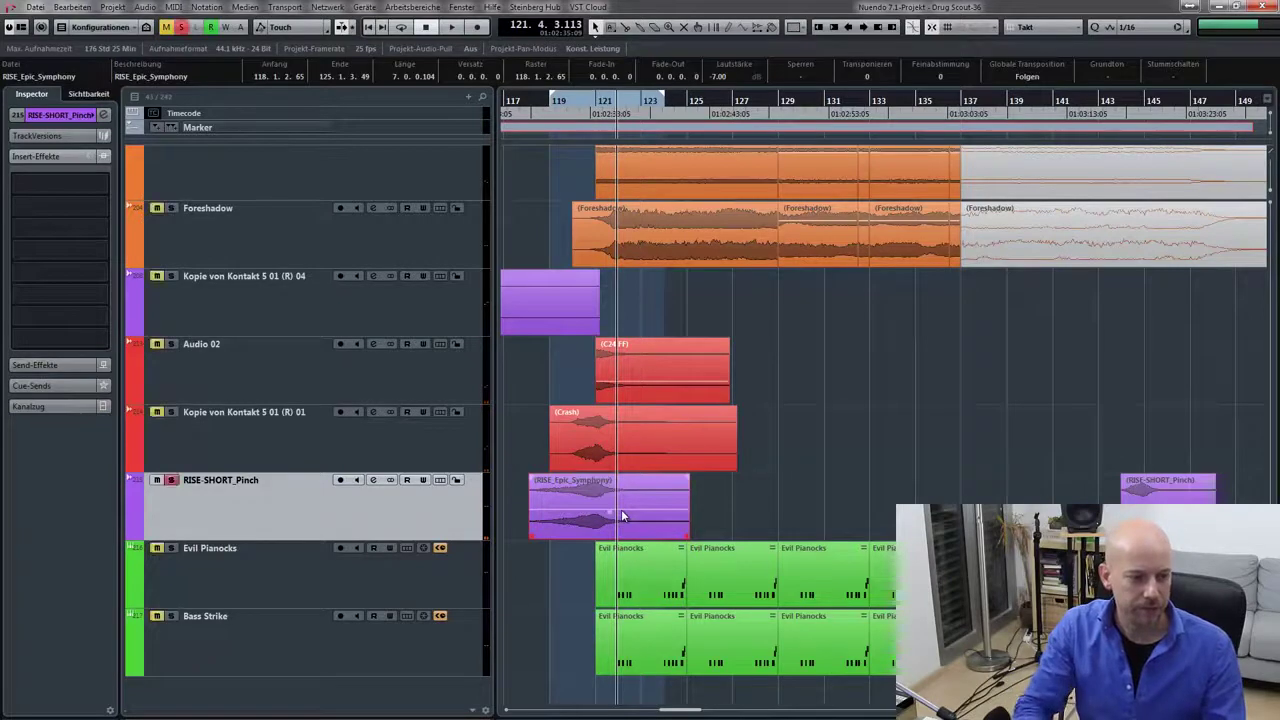
pyautogui.press('space')
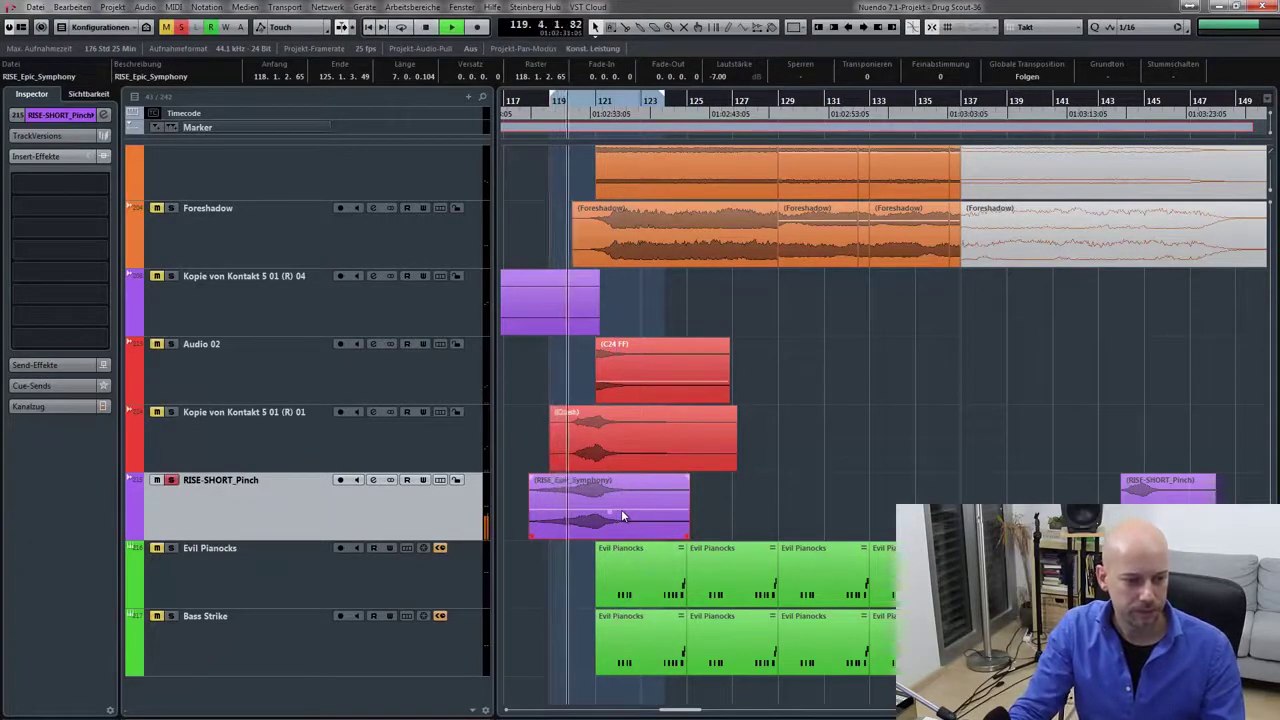
pyautogui.click(171, 415)
pyautogui.click(588, 459)
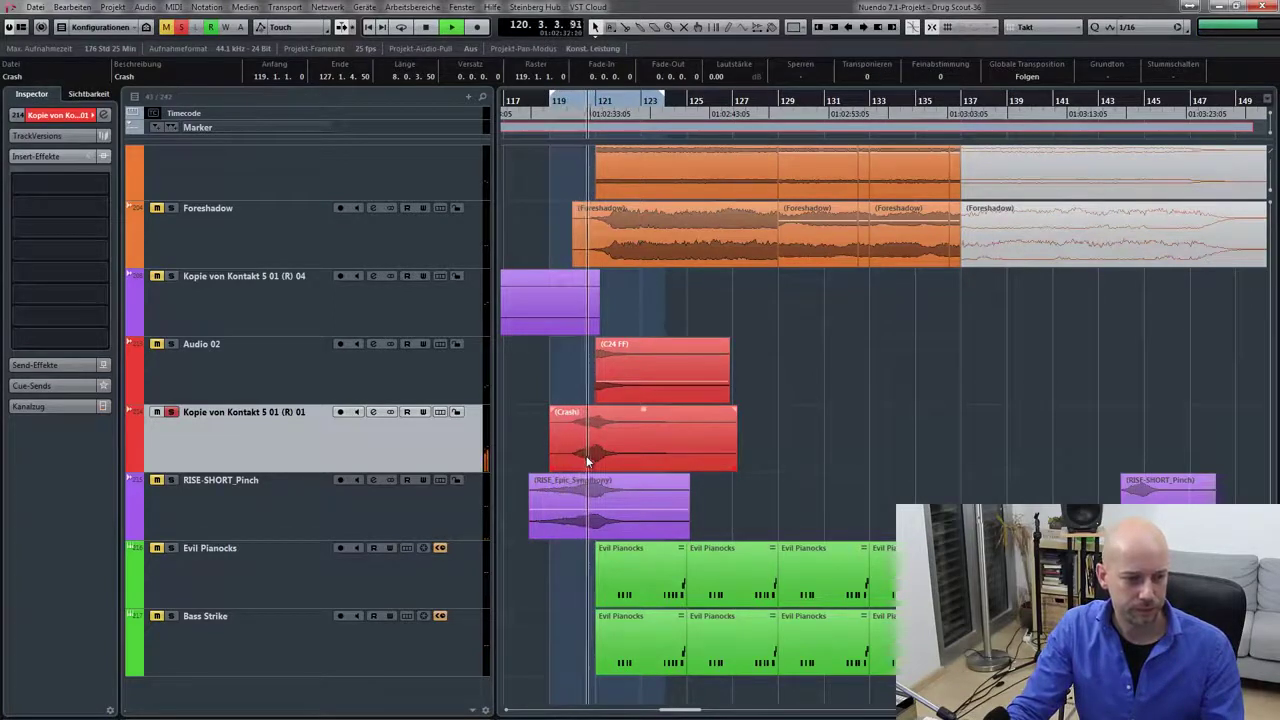
# - Audition the C24 FF hit on Audio 02 around bar 121, soloed together with Kopie von Kontakt 5 01 (R) 01
pyautogui.click(172, 342)
pyautogui.click(266, 386)
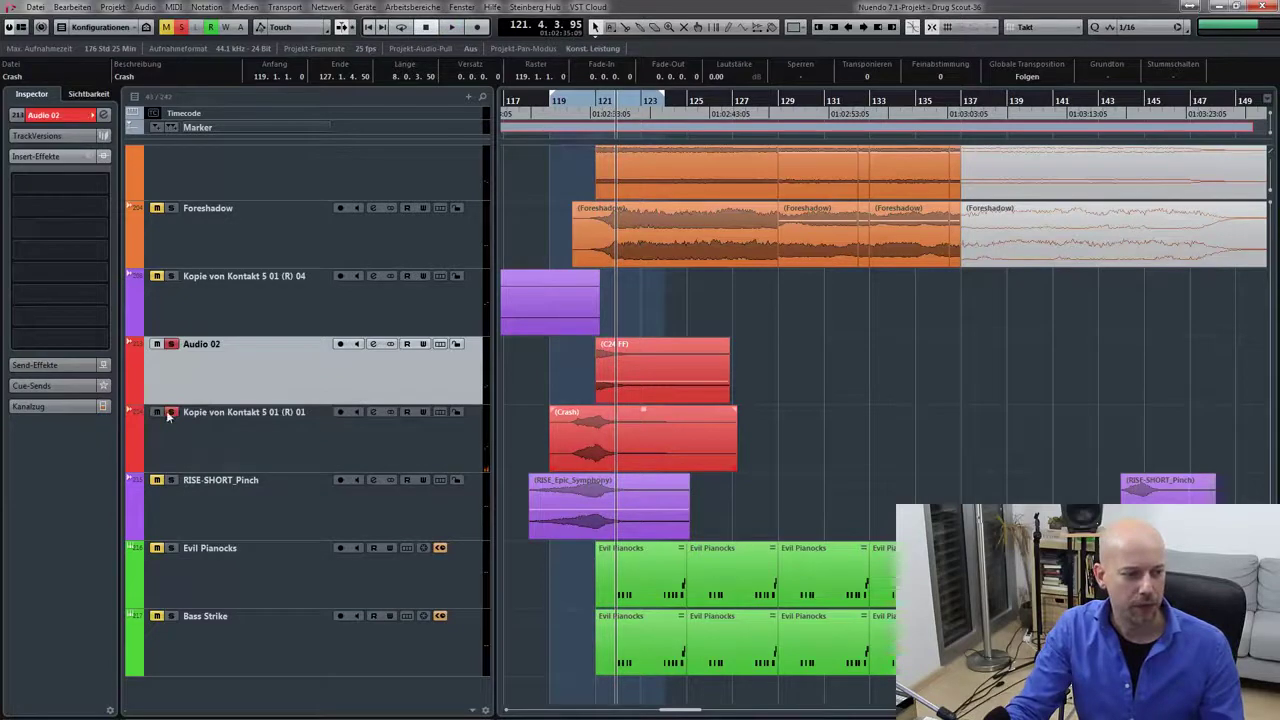
pyautogui.click(598, 104)
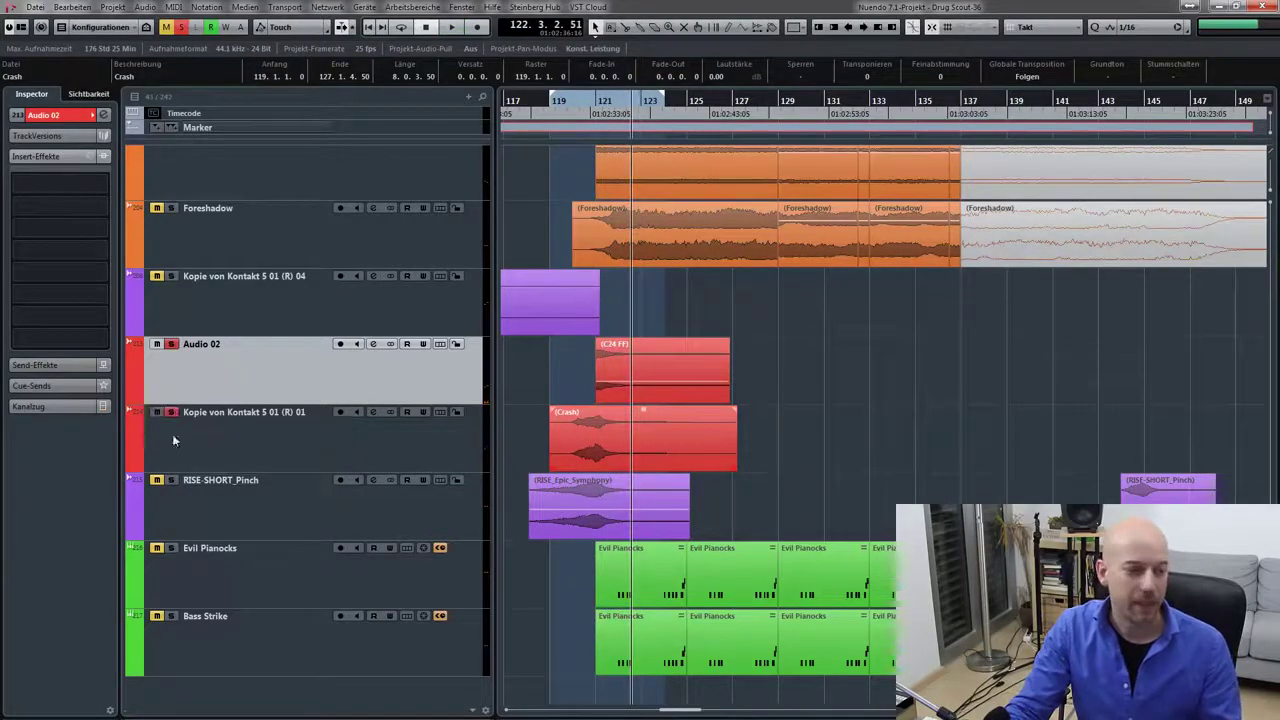
pyautogui.press('space')
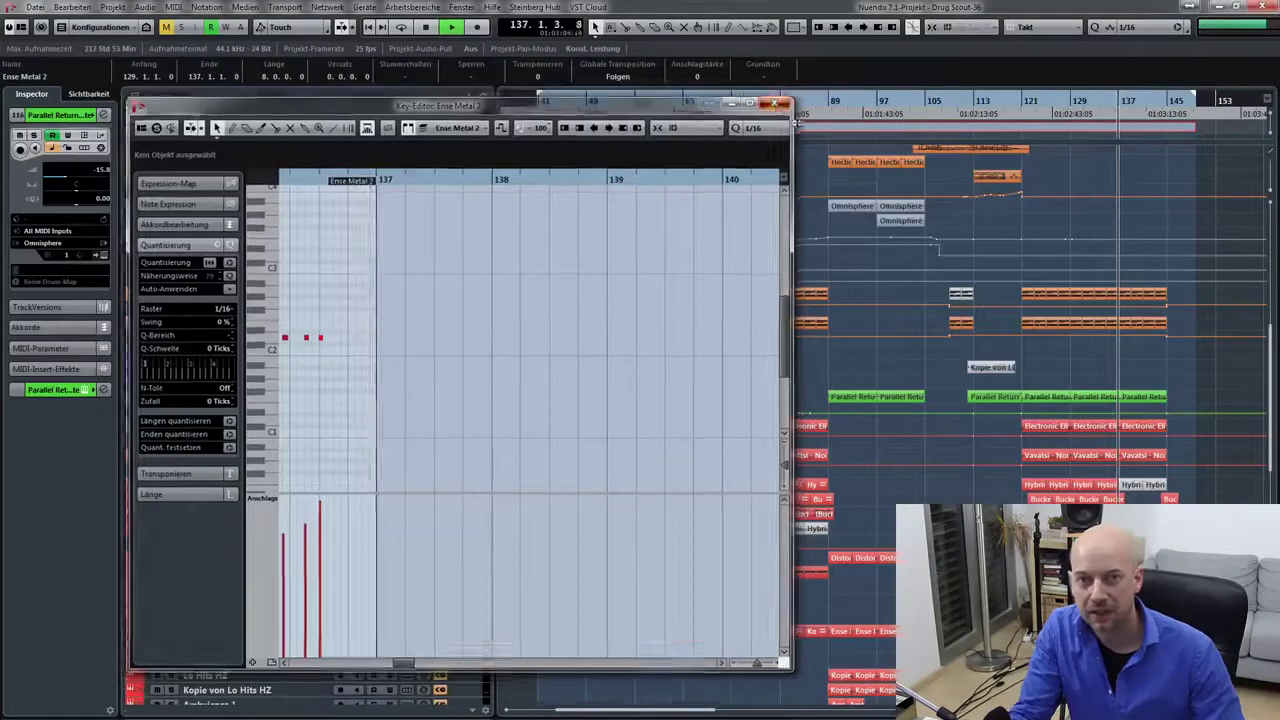
# - Close the Ense Metal 2 key editor and look through the percussion, riser and piano tracks in the final section during playback
pyautogui.press('Escape')
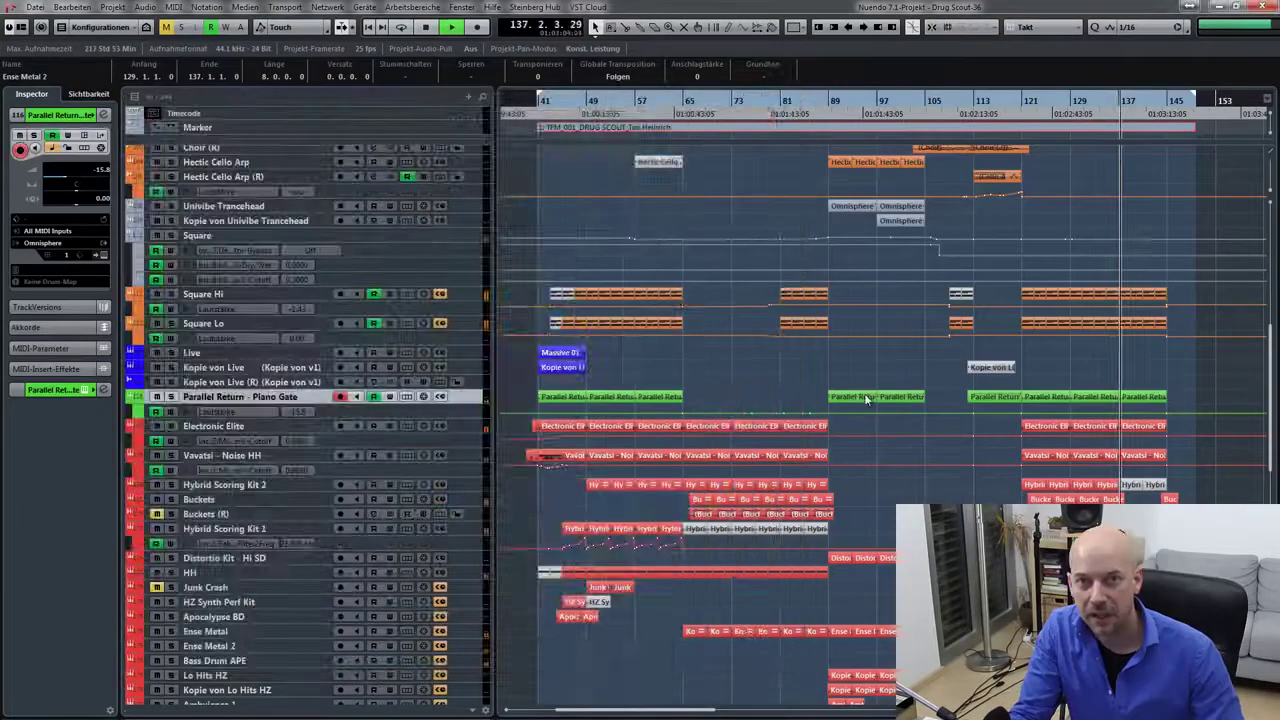
pyautogui.scroll(-6, 962, 427)
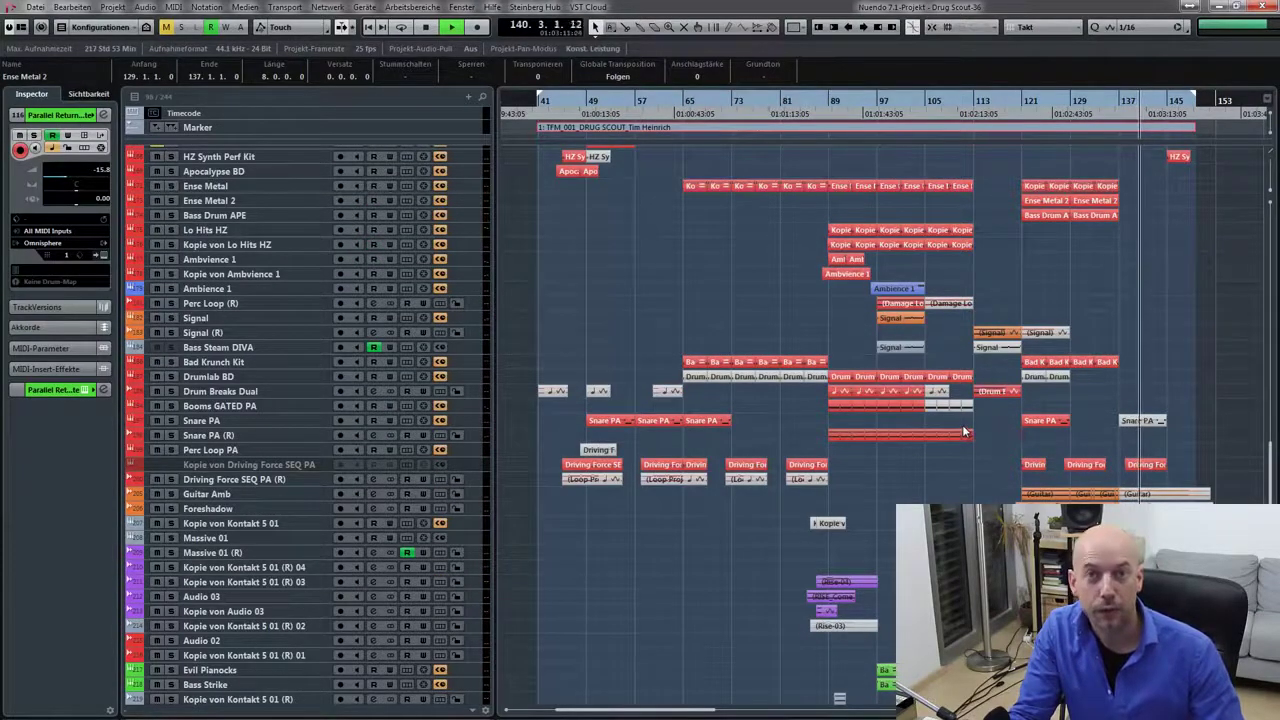
pyautogui.scroll(-2, 964, 430)
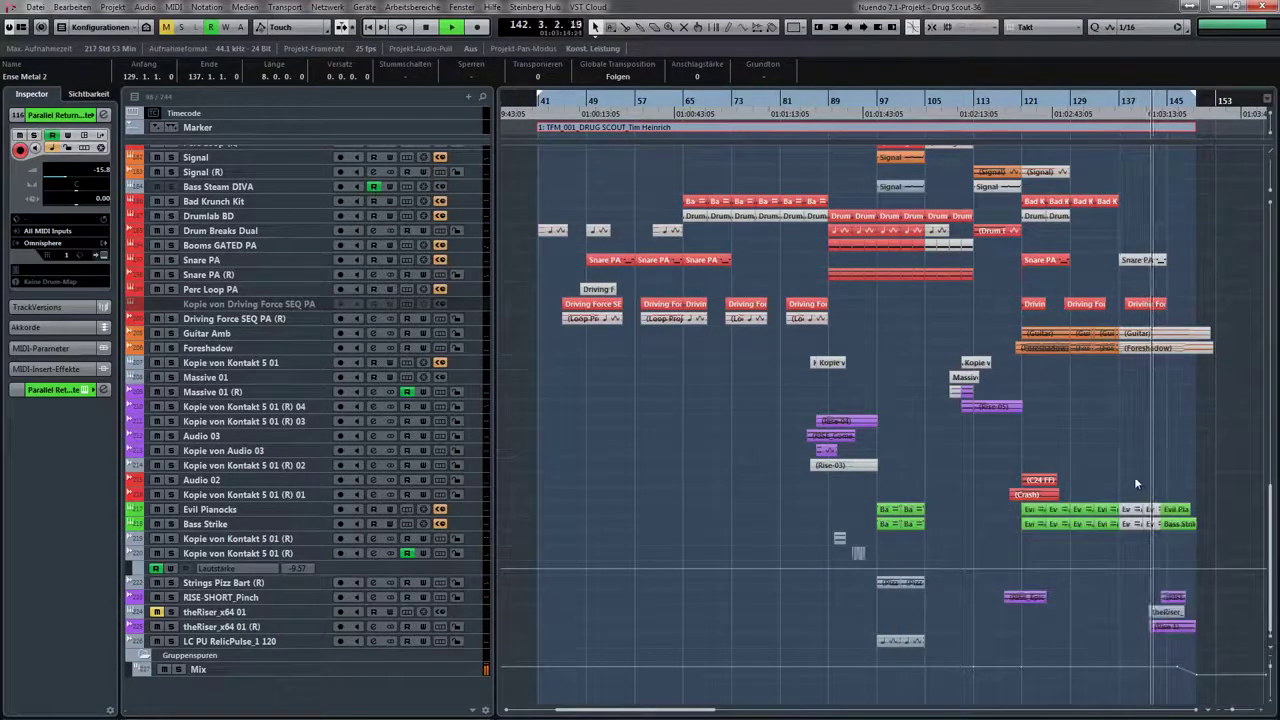
# - Examine the notes and velocities of the Buckets part at bar 144 in the Key Editor, and close the editor
pyautogui.scroll(7, 1134, 477)
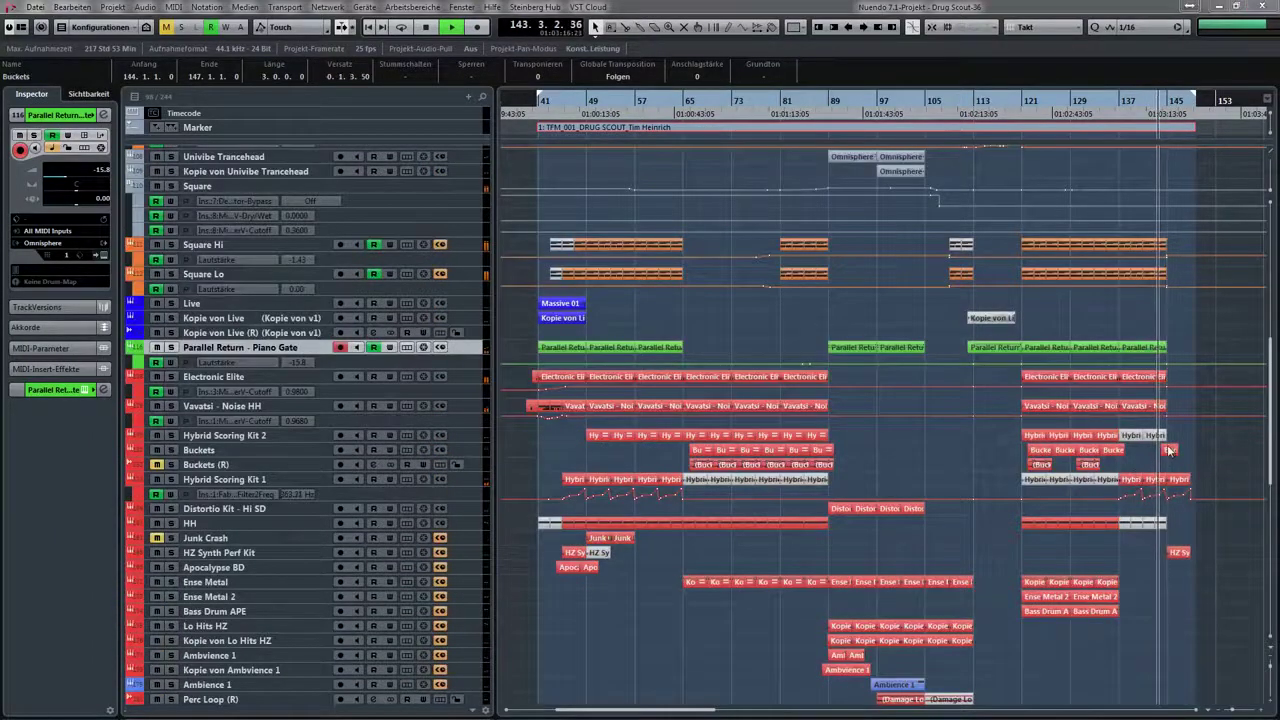
pyautogui.doubleClick(1170, 451)
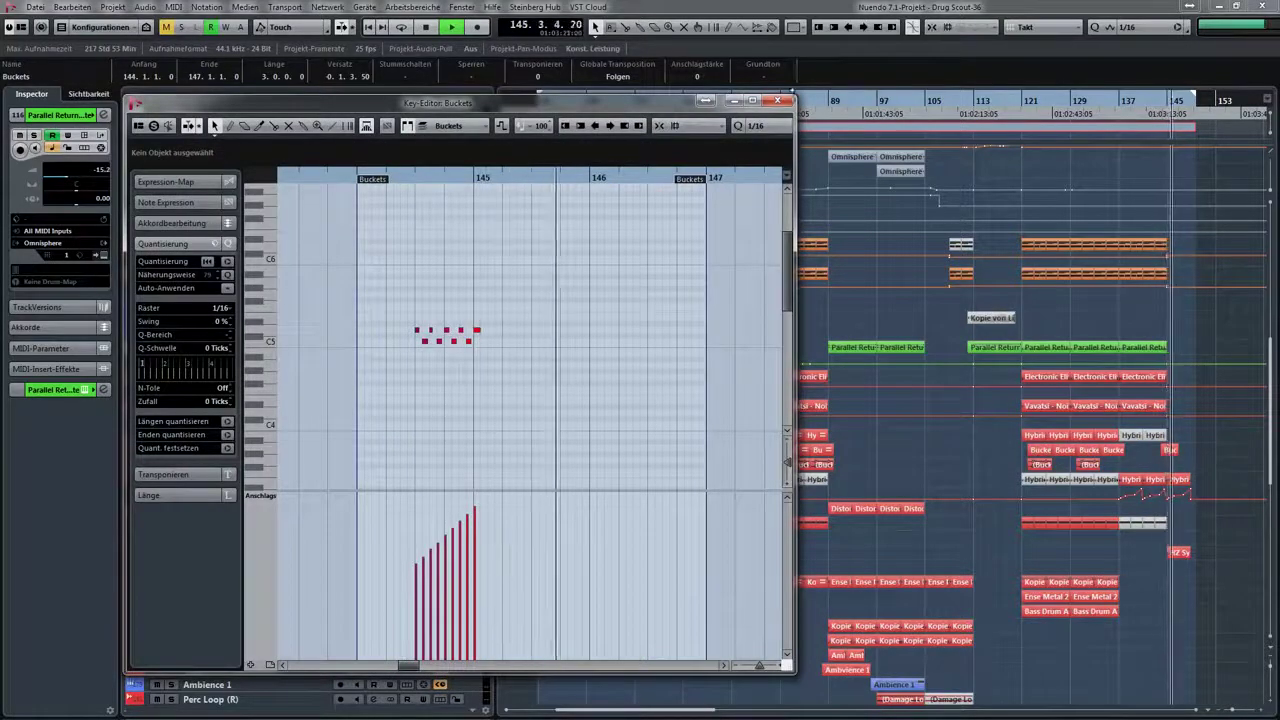
pyautogui.click(783, 101)
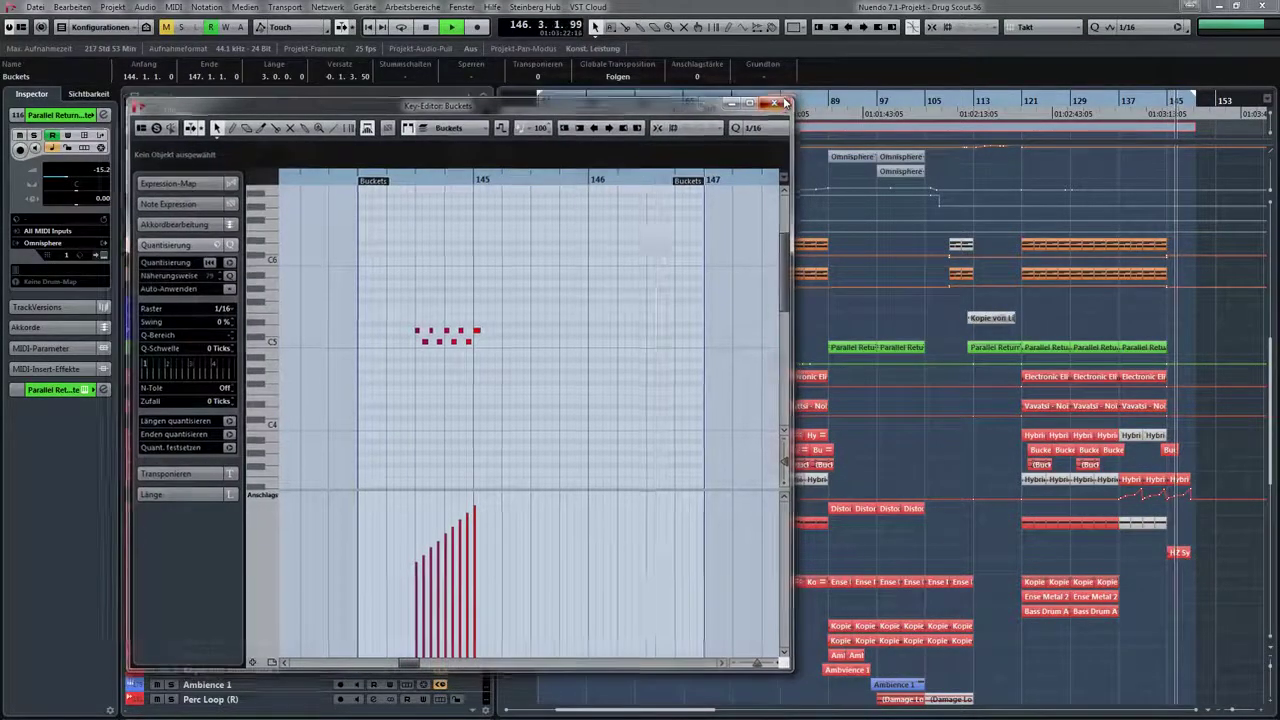